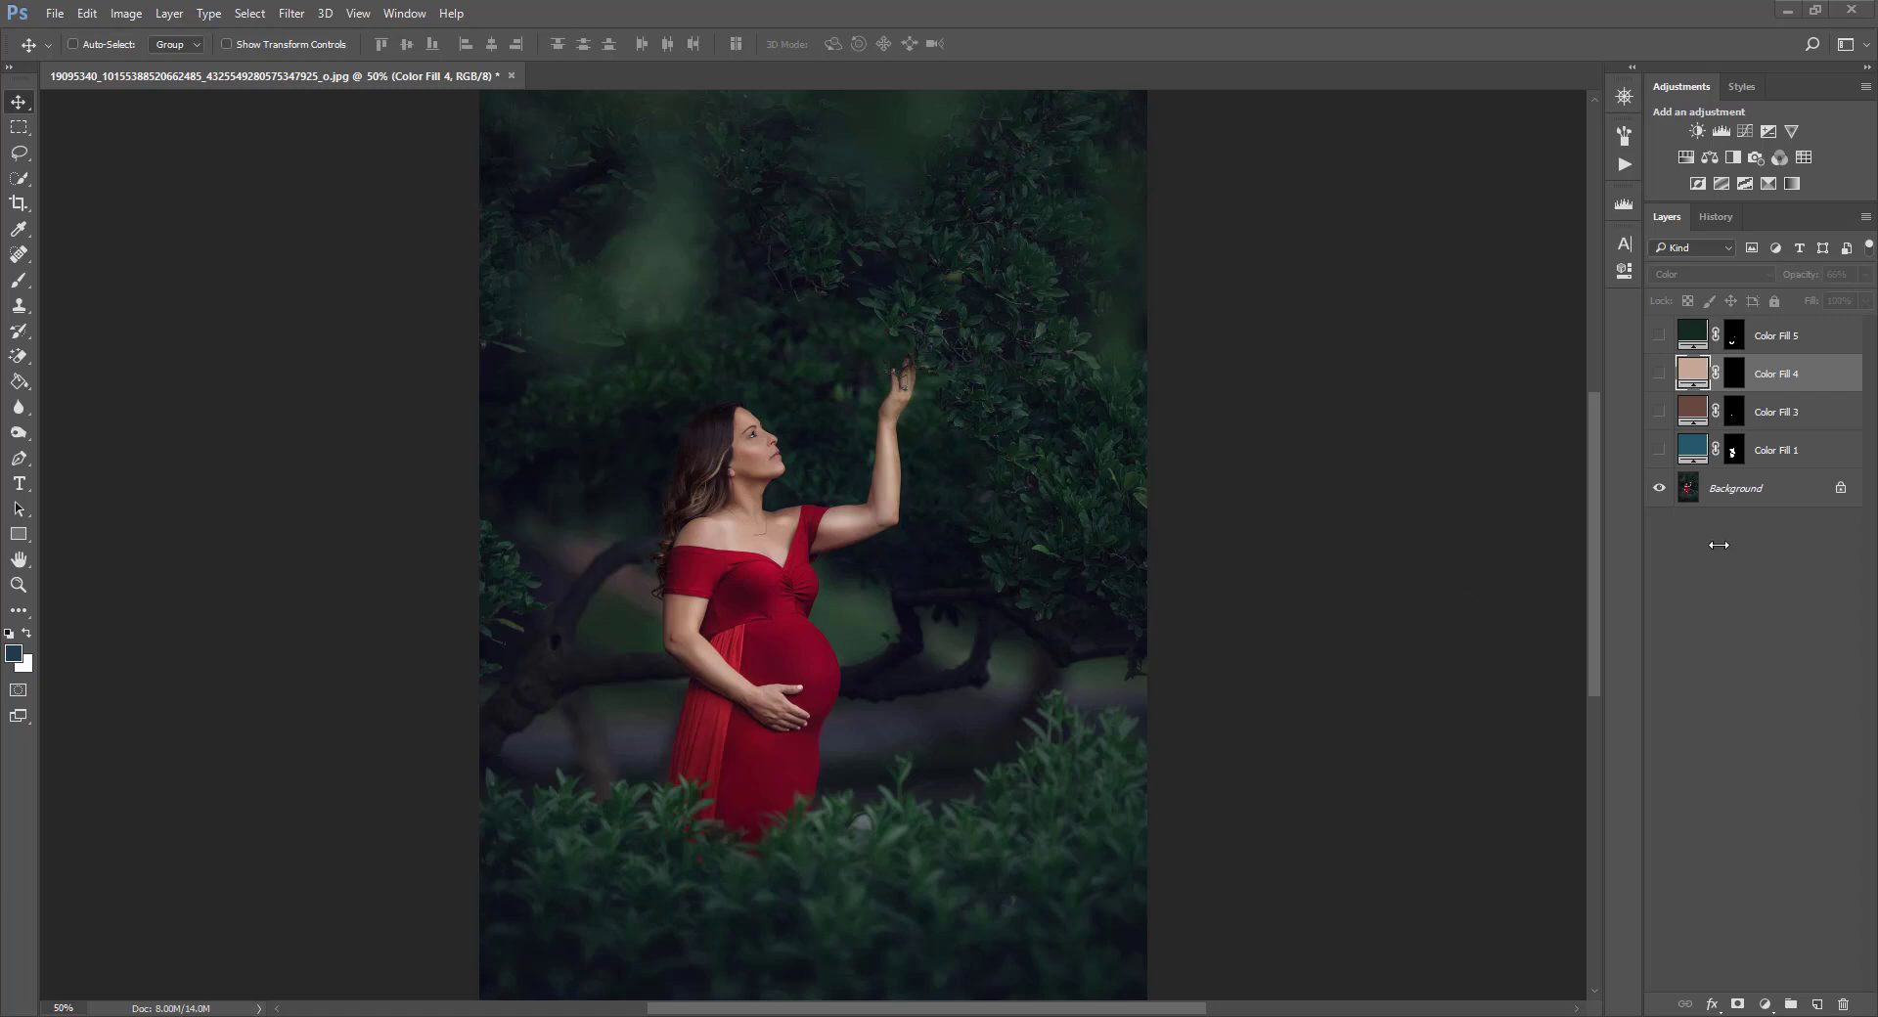
# Duplicate the Background layer as Background copy.
pyautogui.click(1702, 497)
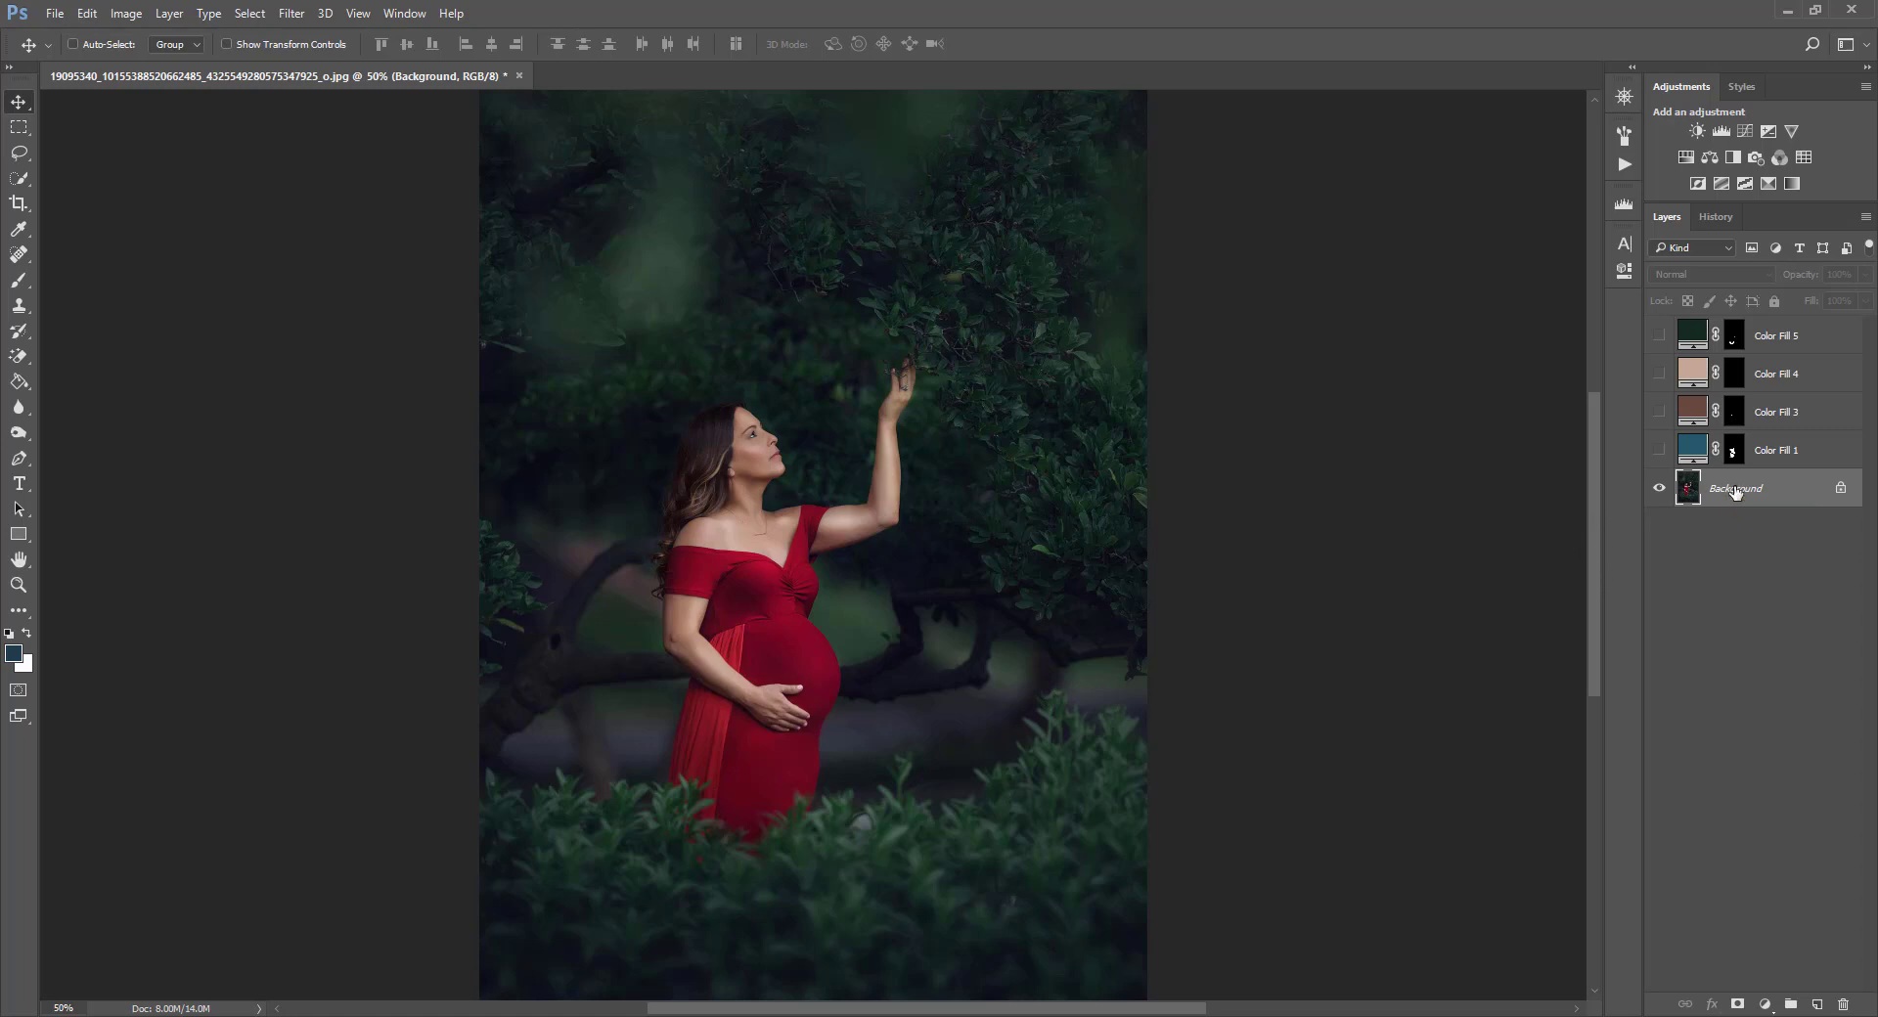
pyautogui.rightClick(1798, 489)
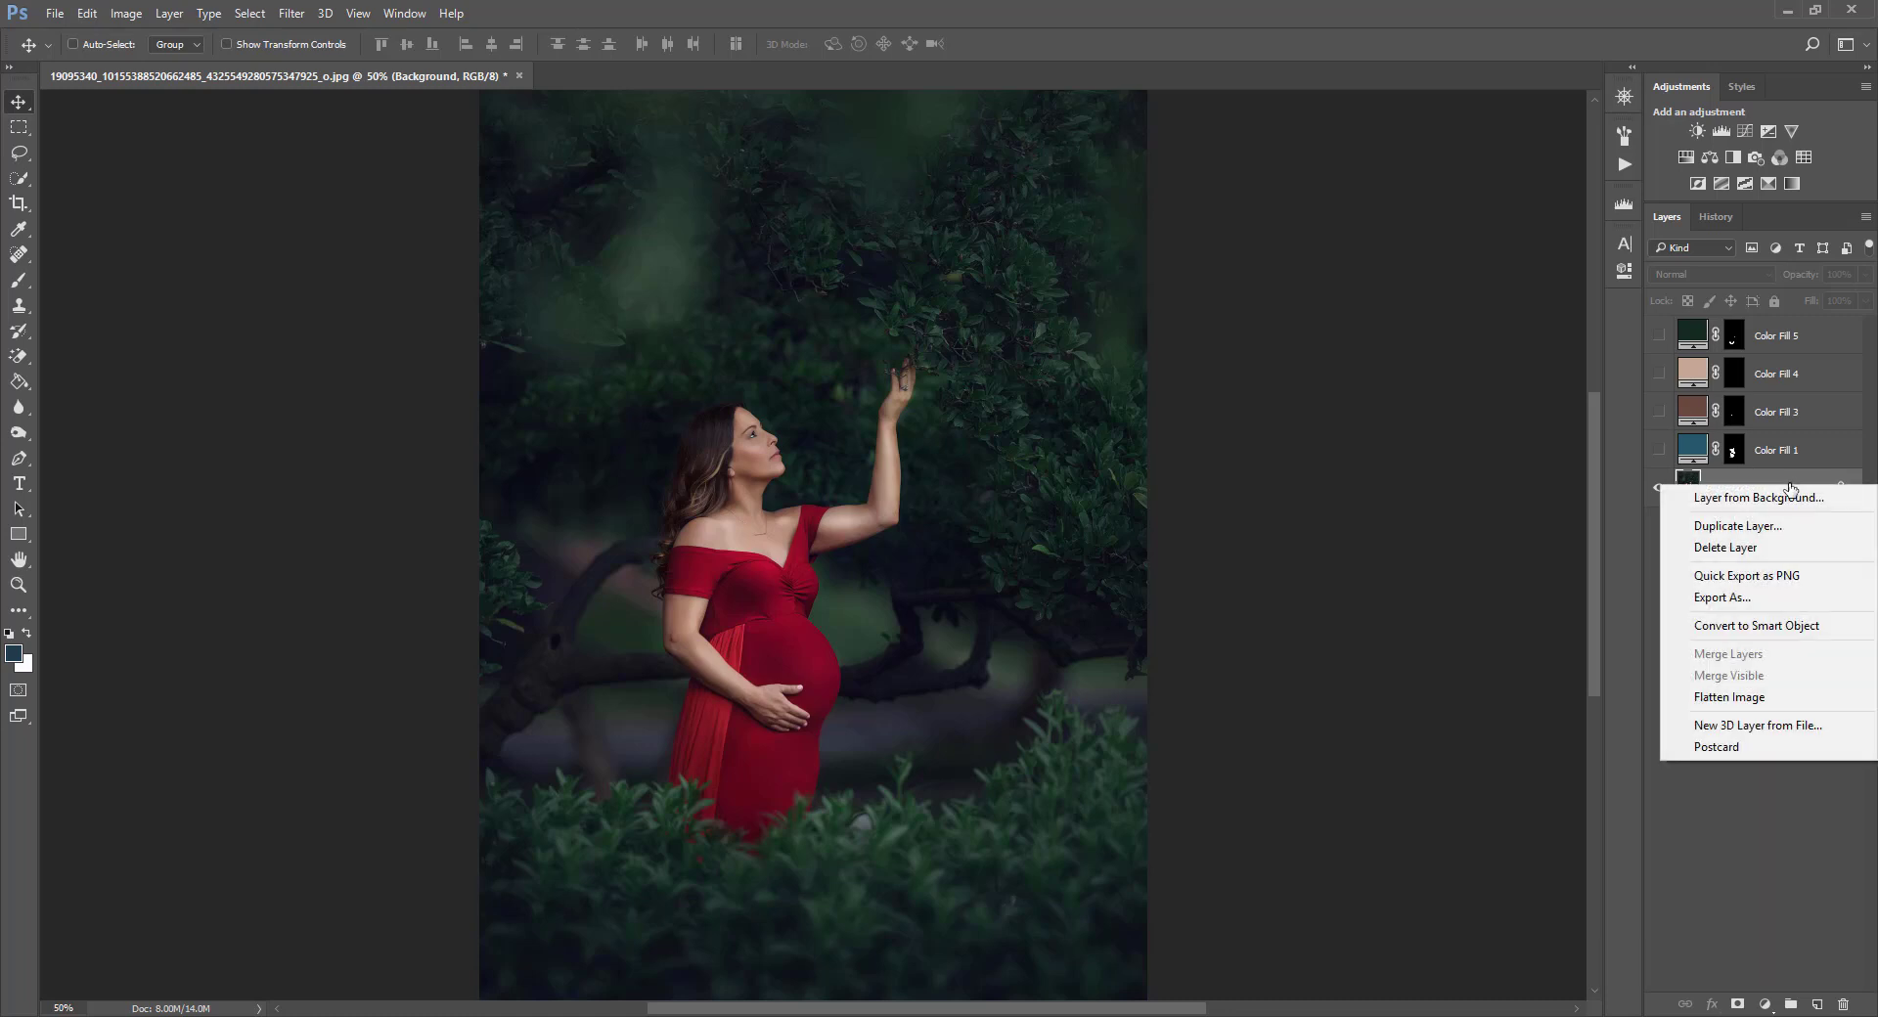
pyautogui.click(1743, 525)
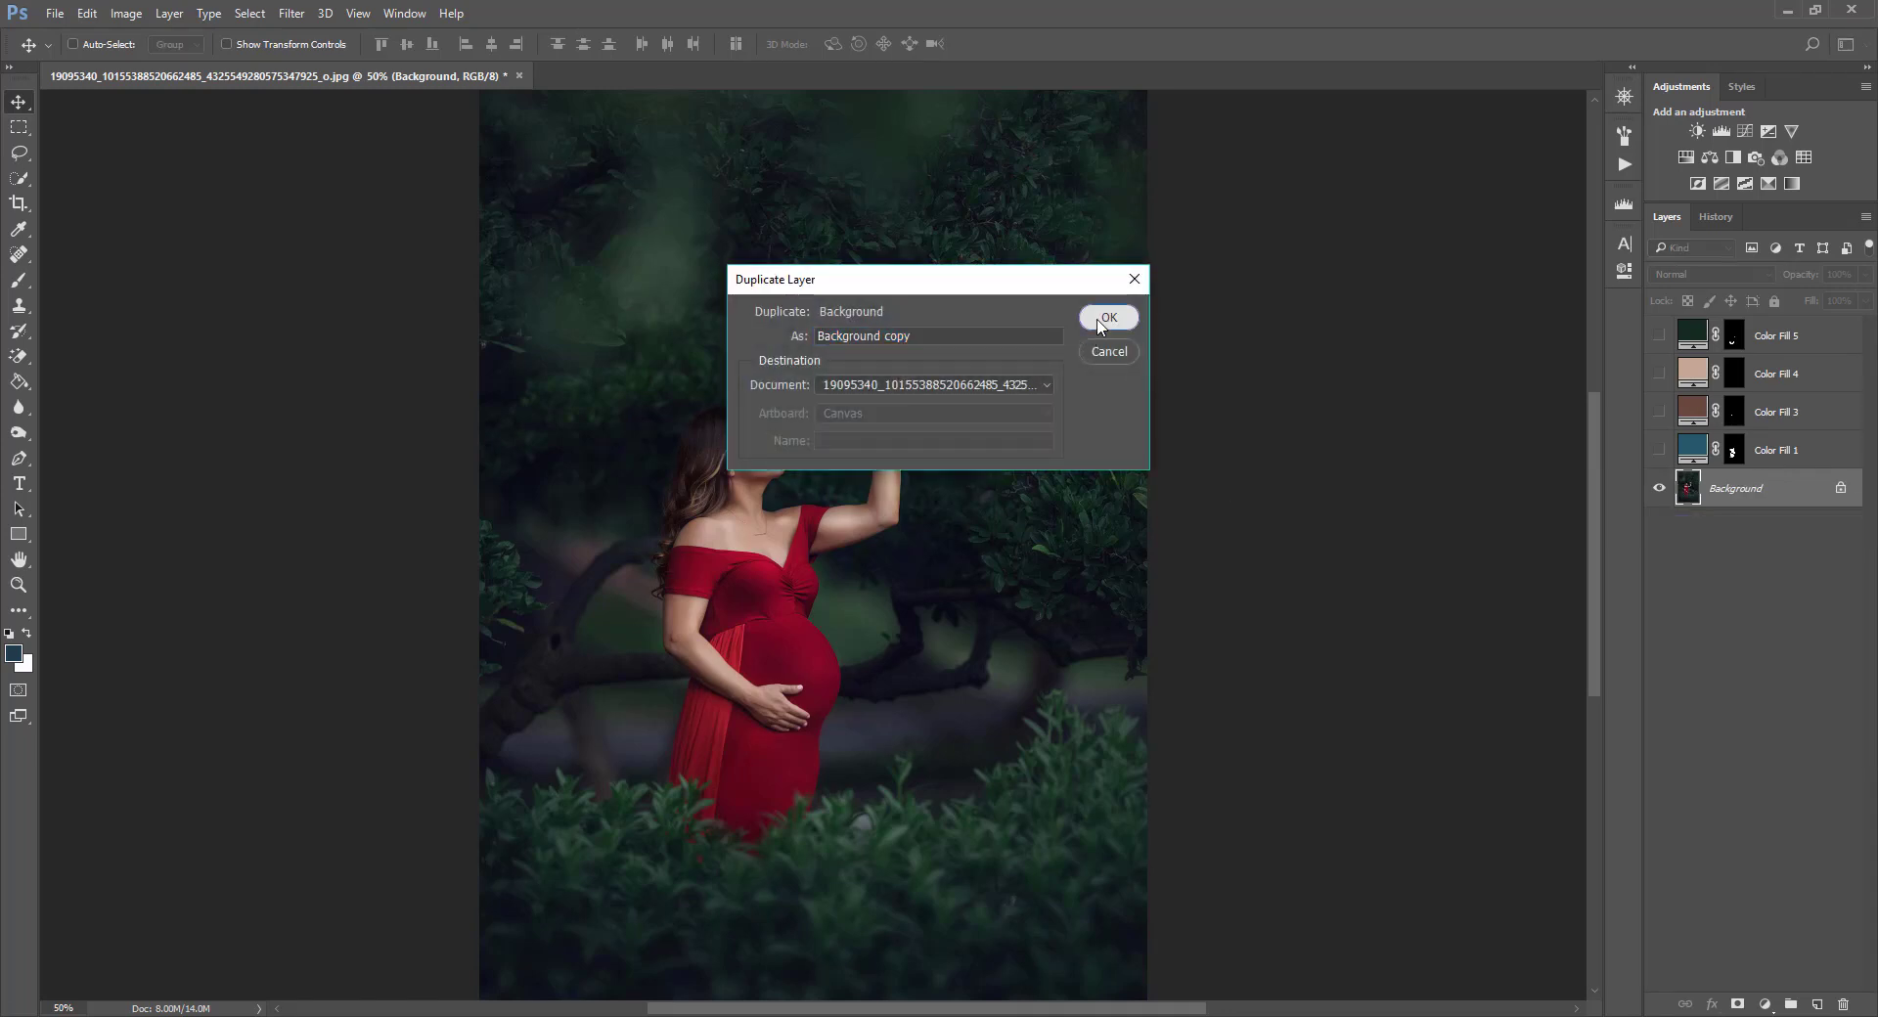
pyautogui.click(1105, 314)
# Open Replace Color on the copy and sample the red dress as the color to replace.
pyautogui.click(126, 14)
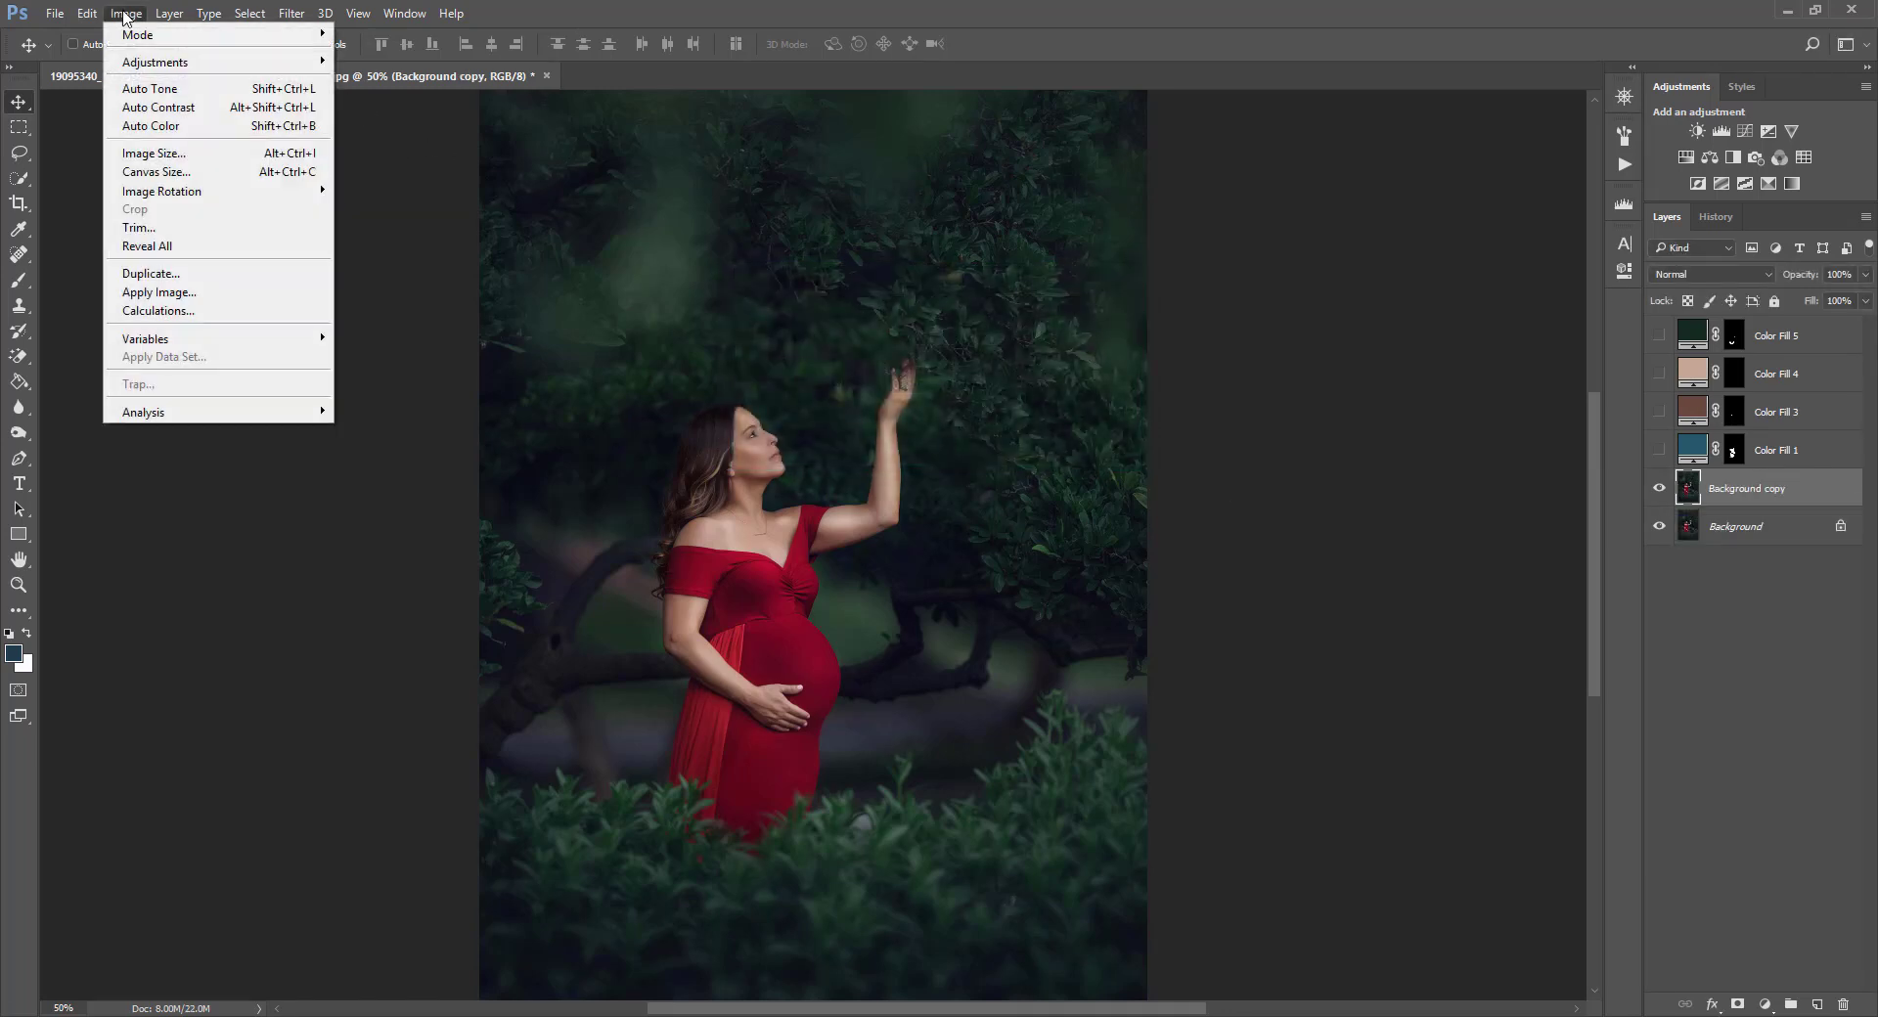
pyautogui.moveTo(154, 61)
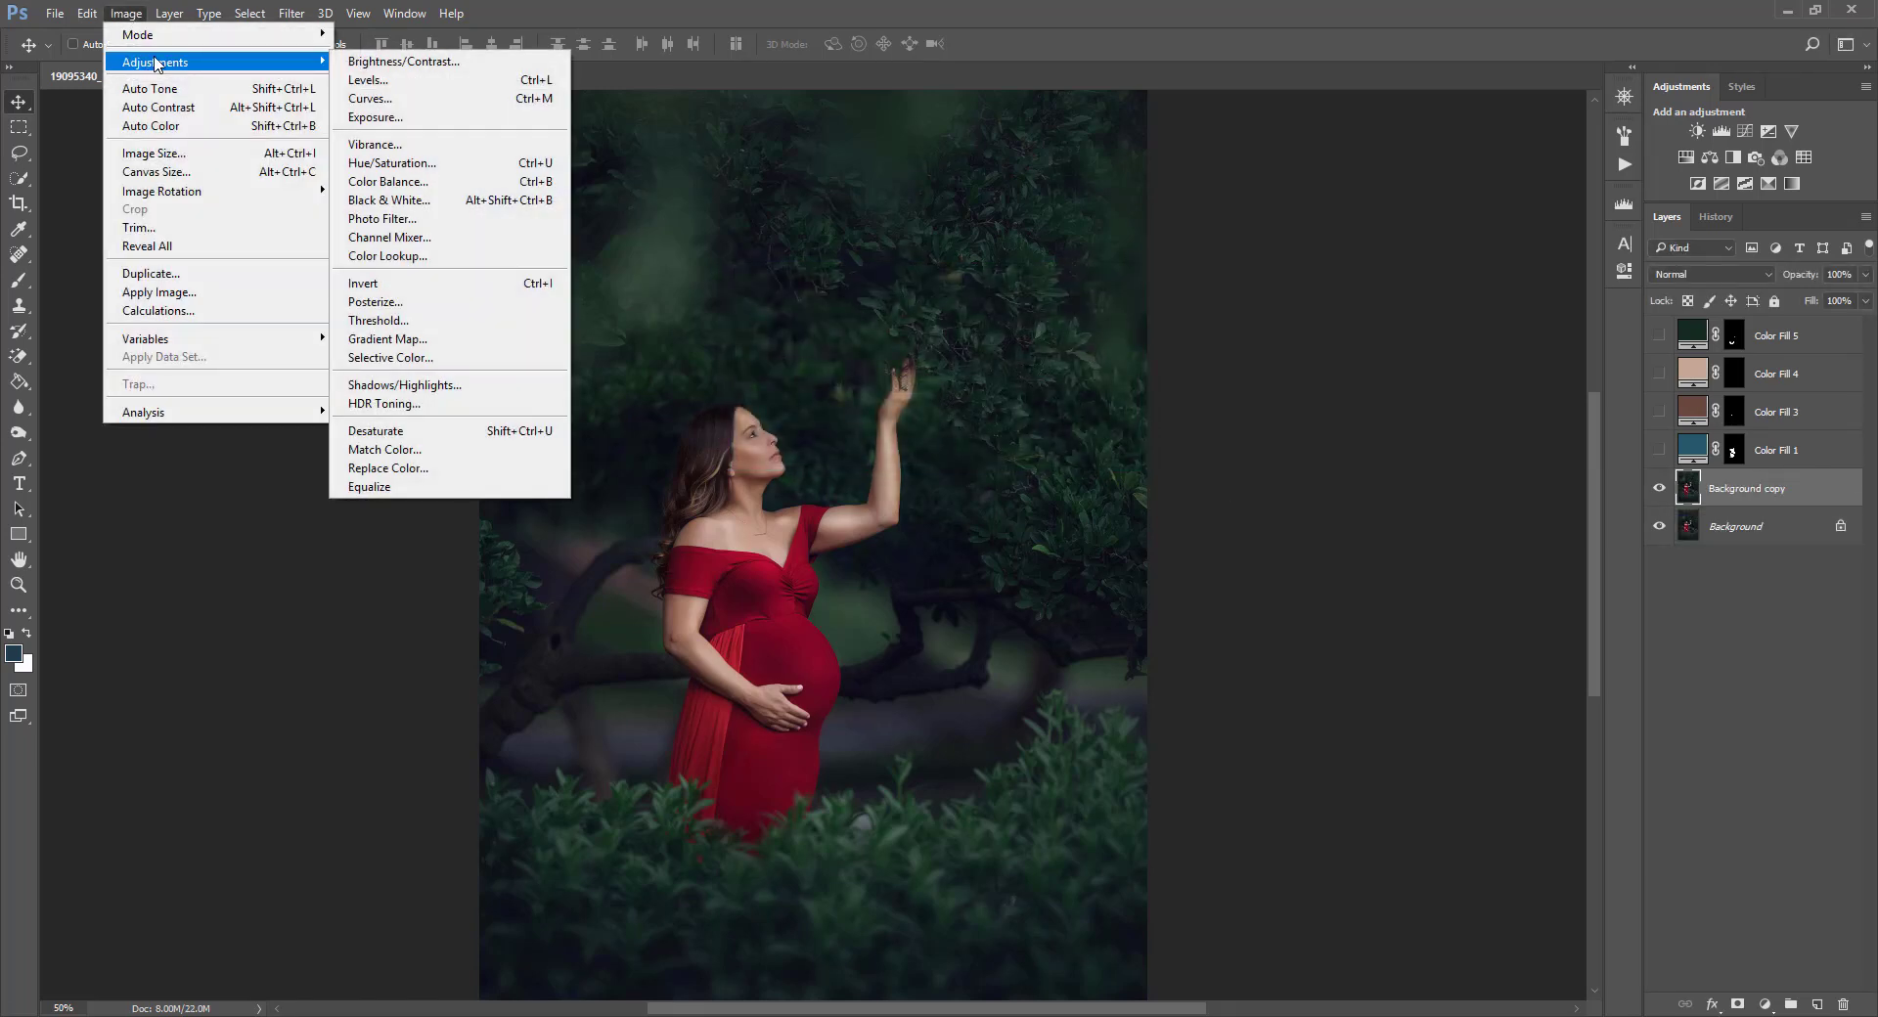
pyautogui.click(419, 469)
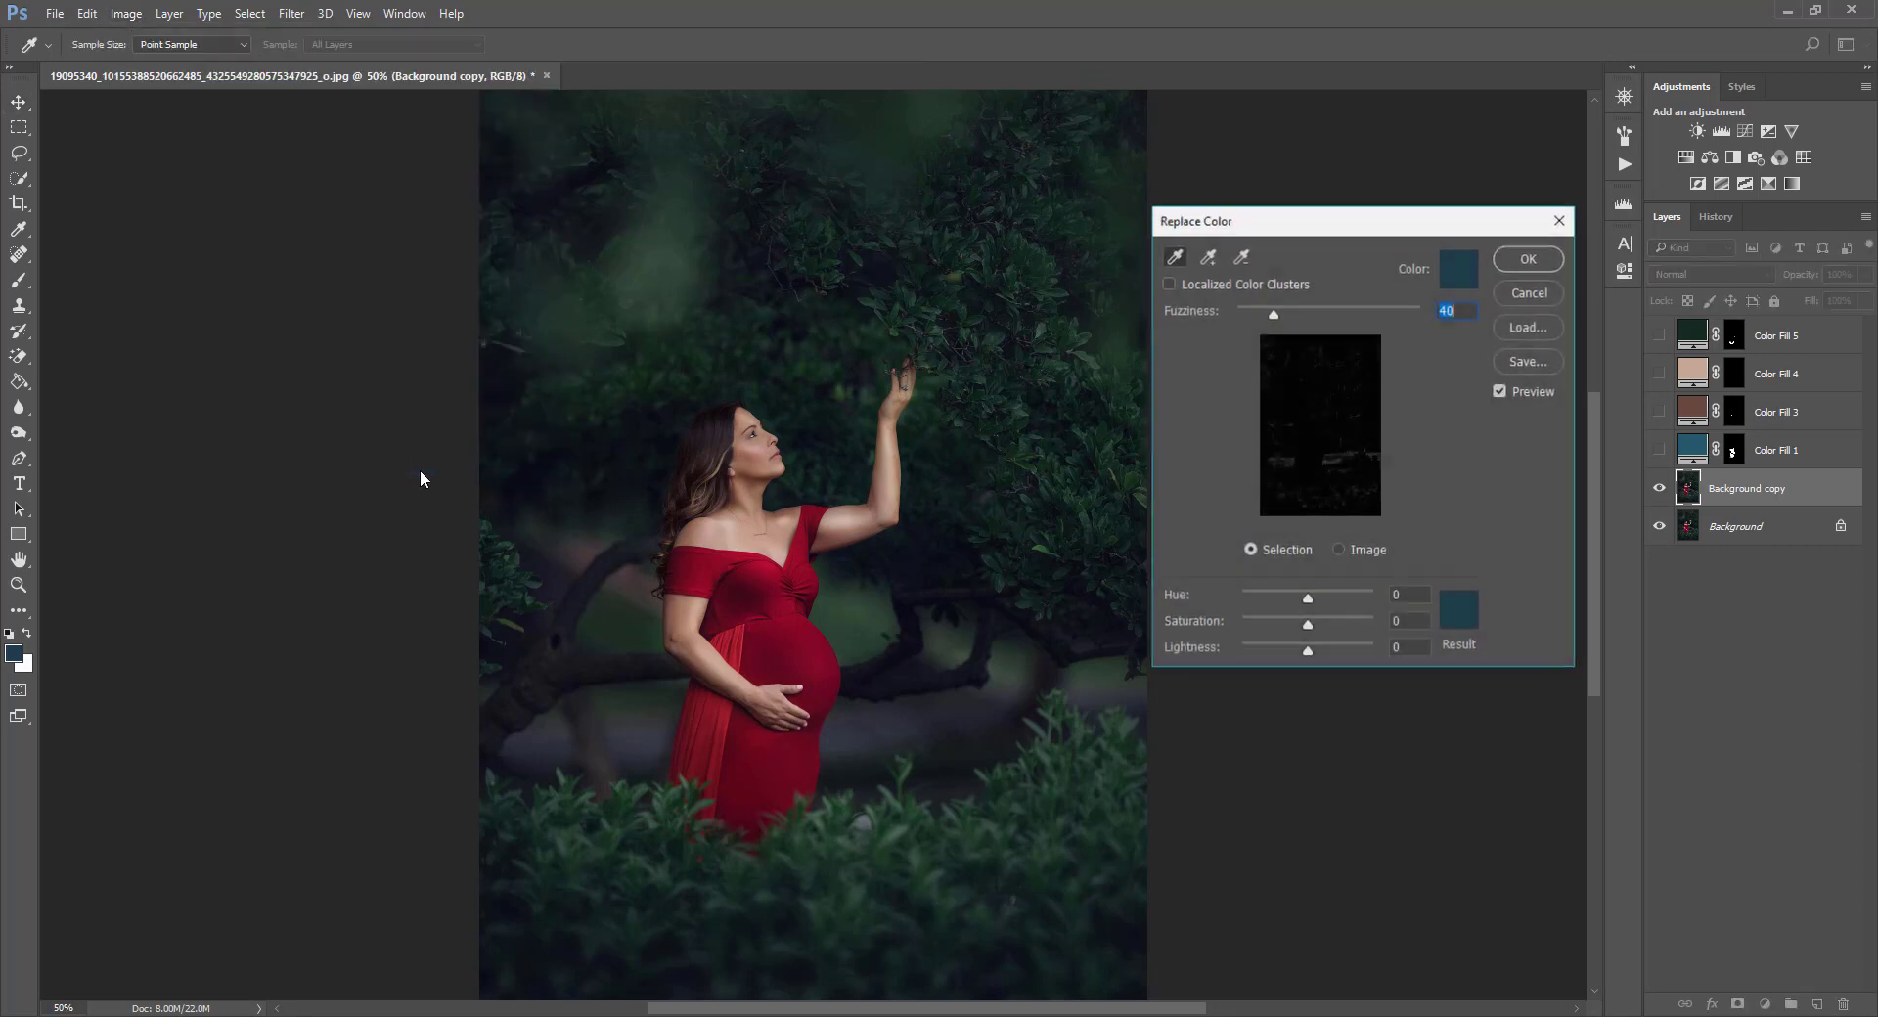
pyautogui.click(1208, 256)
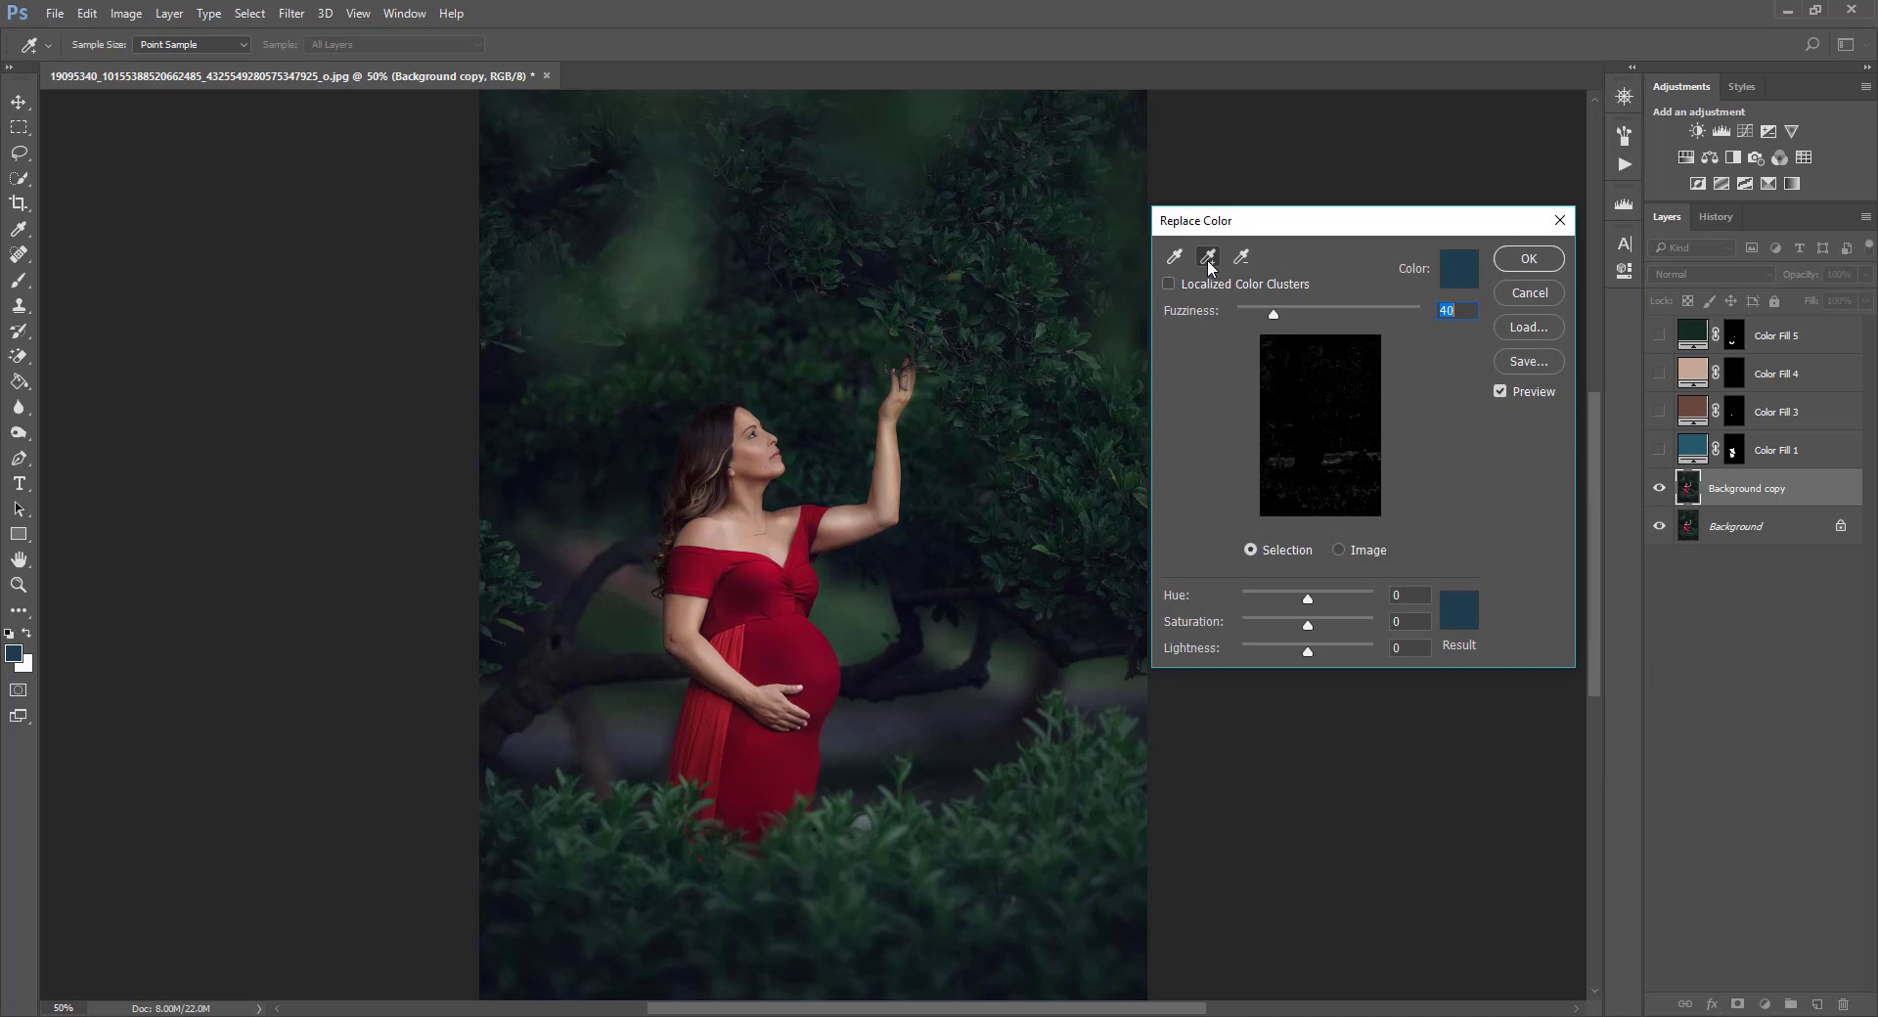
pyautogui.click(751, 580)
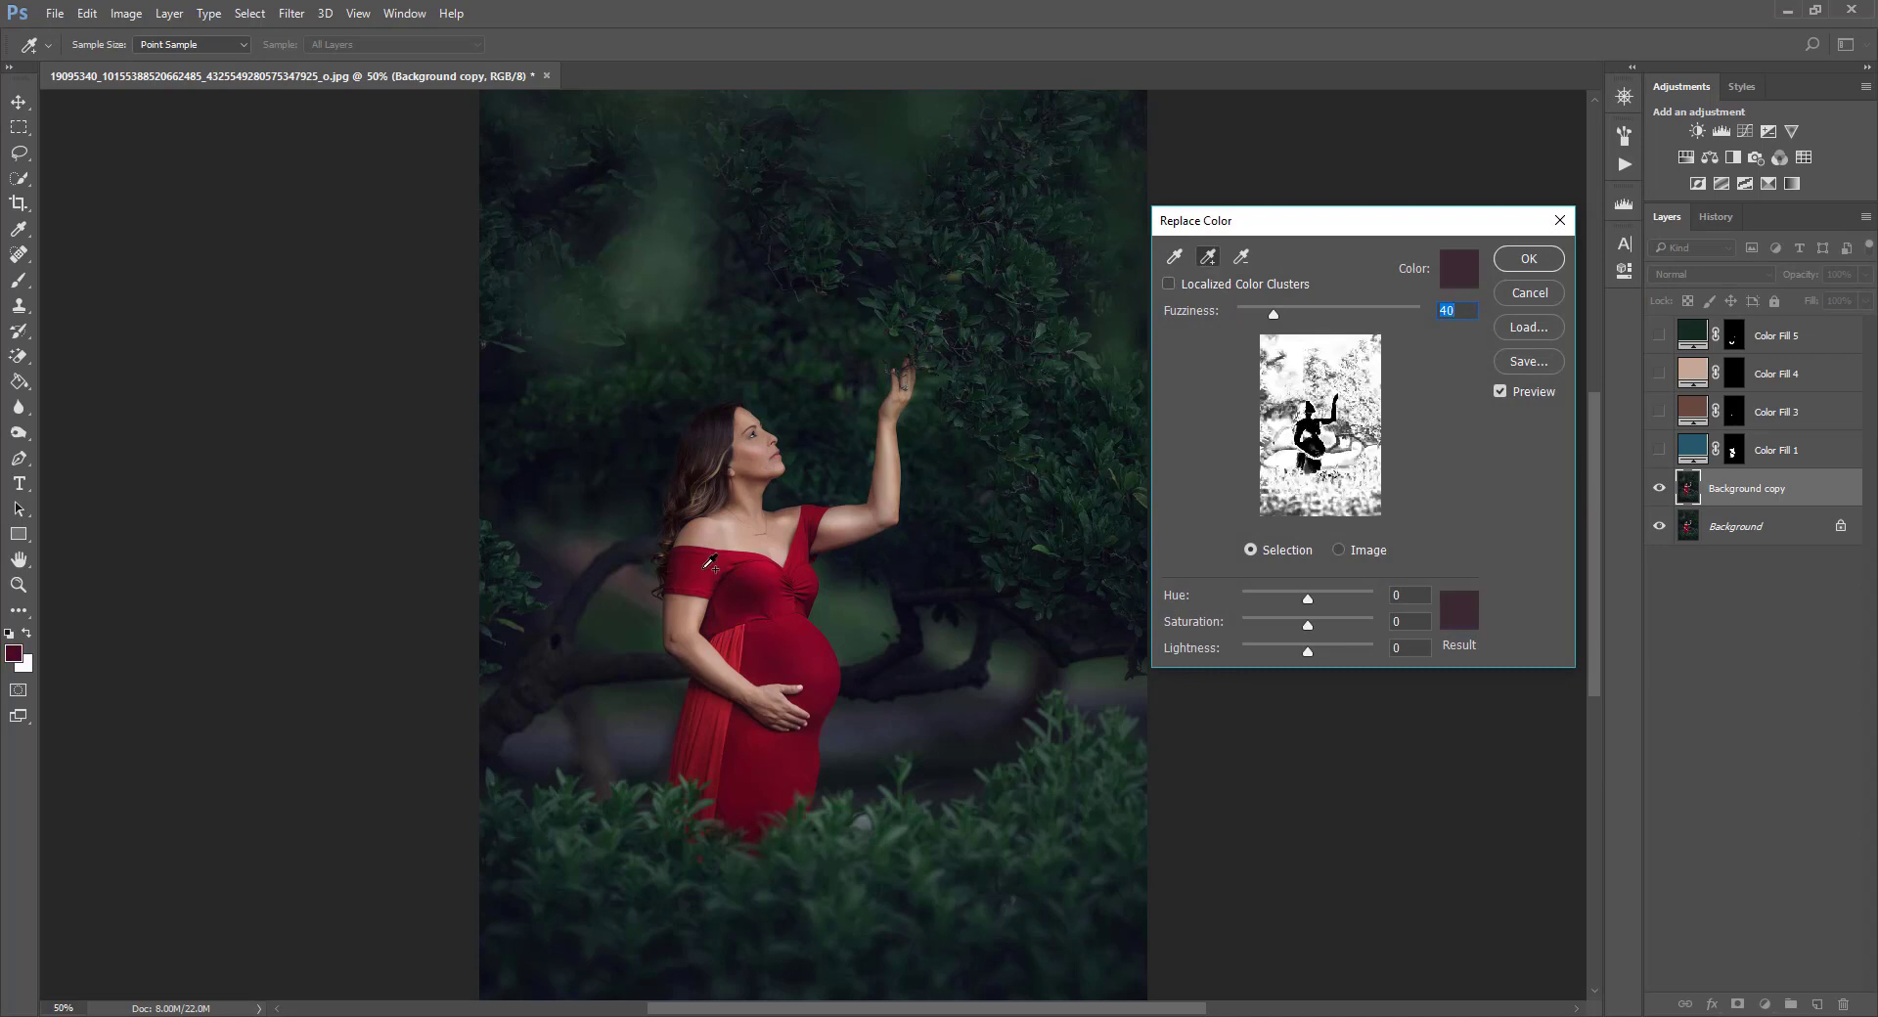
pyautogui.click(705, 564)
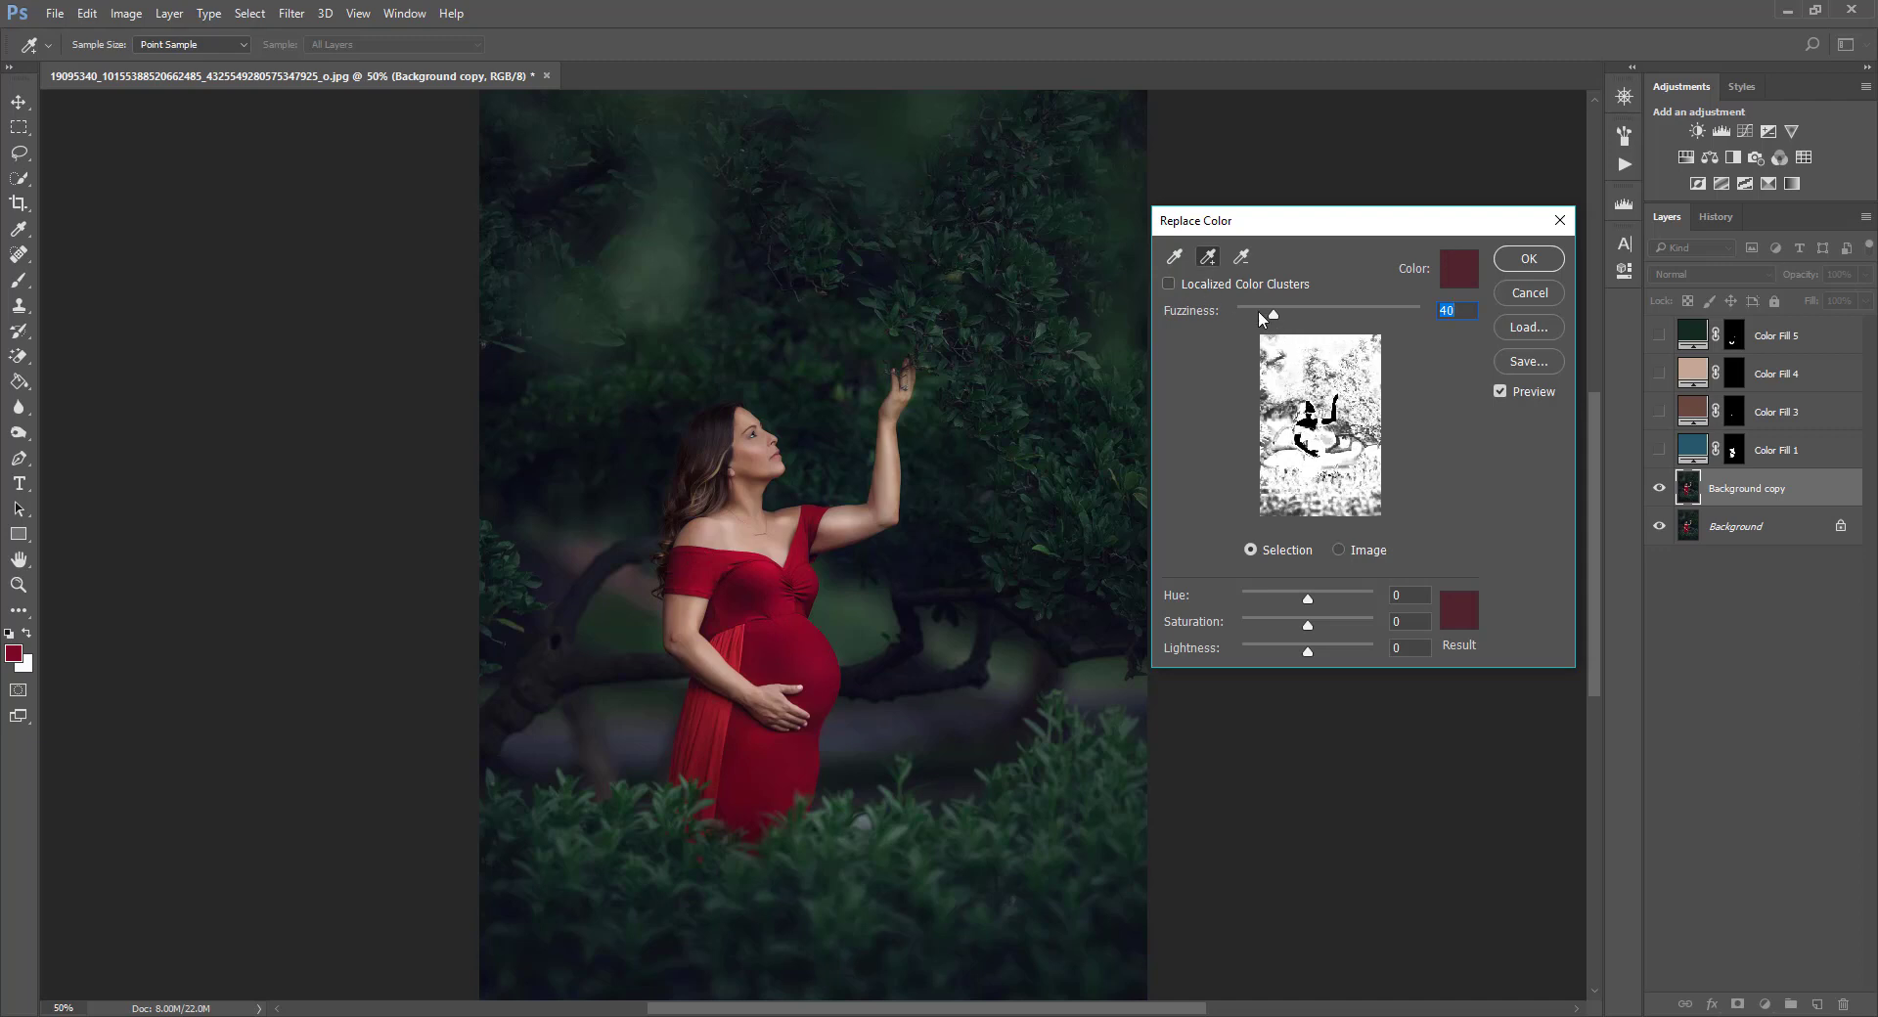
pyautogui.click(1173, 258)
pyautogui.click(756, 584)
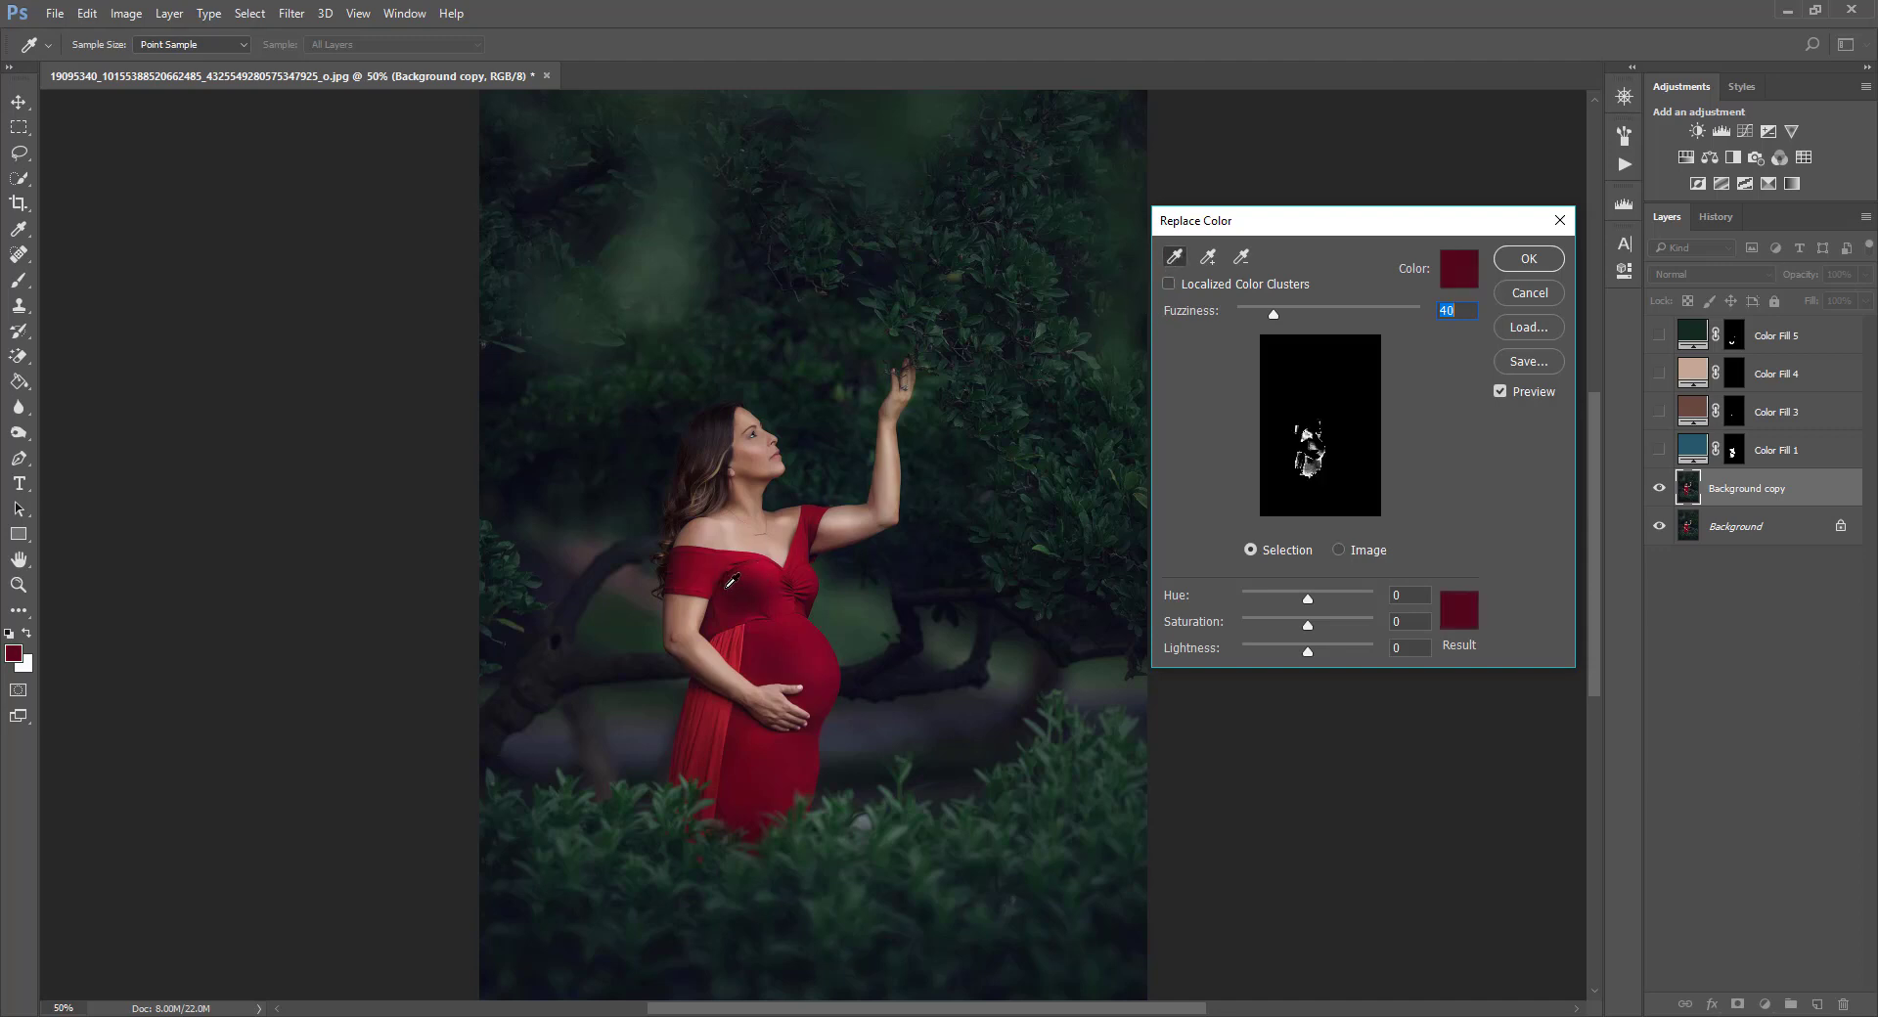
# Add more areas of the red dress to the Replace Color selection with the add-sample eyedropper.
pyautogui.click(1208, 256)
pyautogui.click(741, 587)
pyautogui.click(690, 571)
pyautogui.click(800, 629)
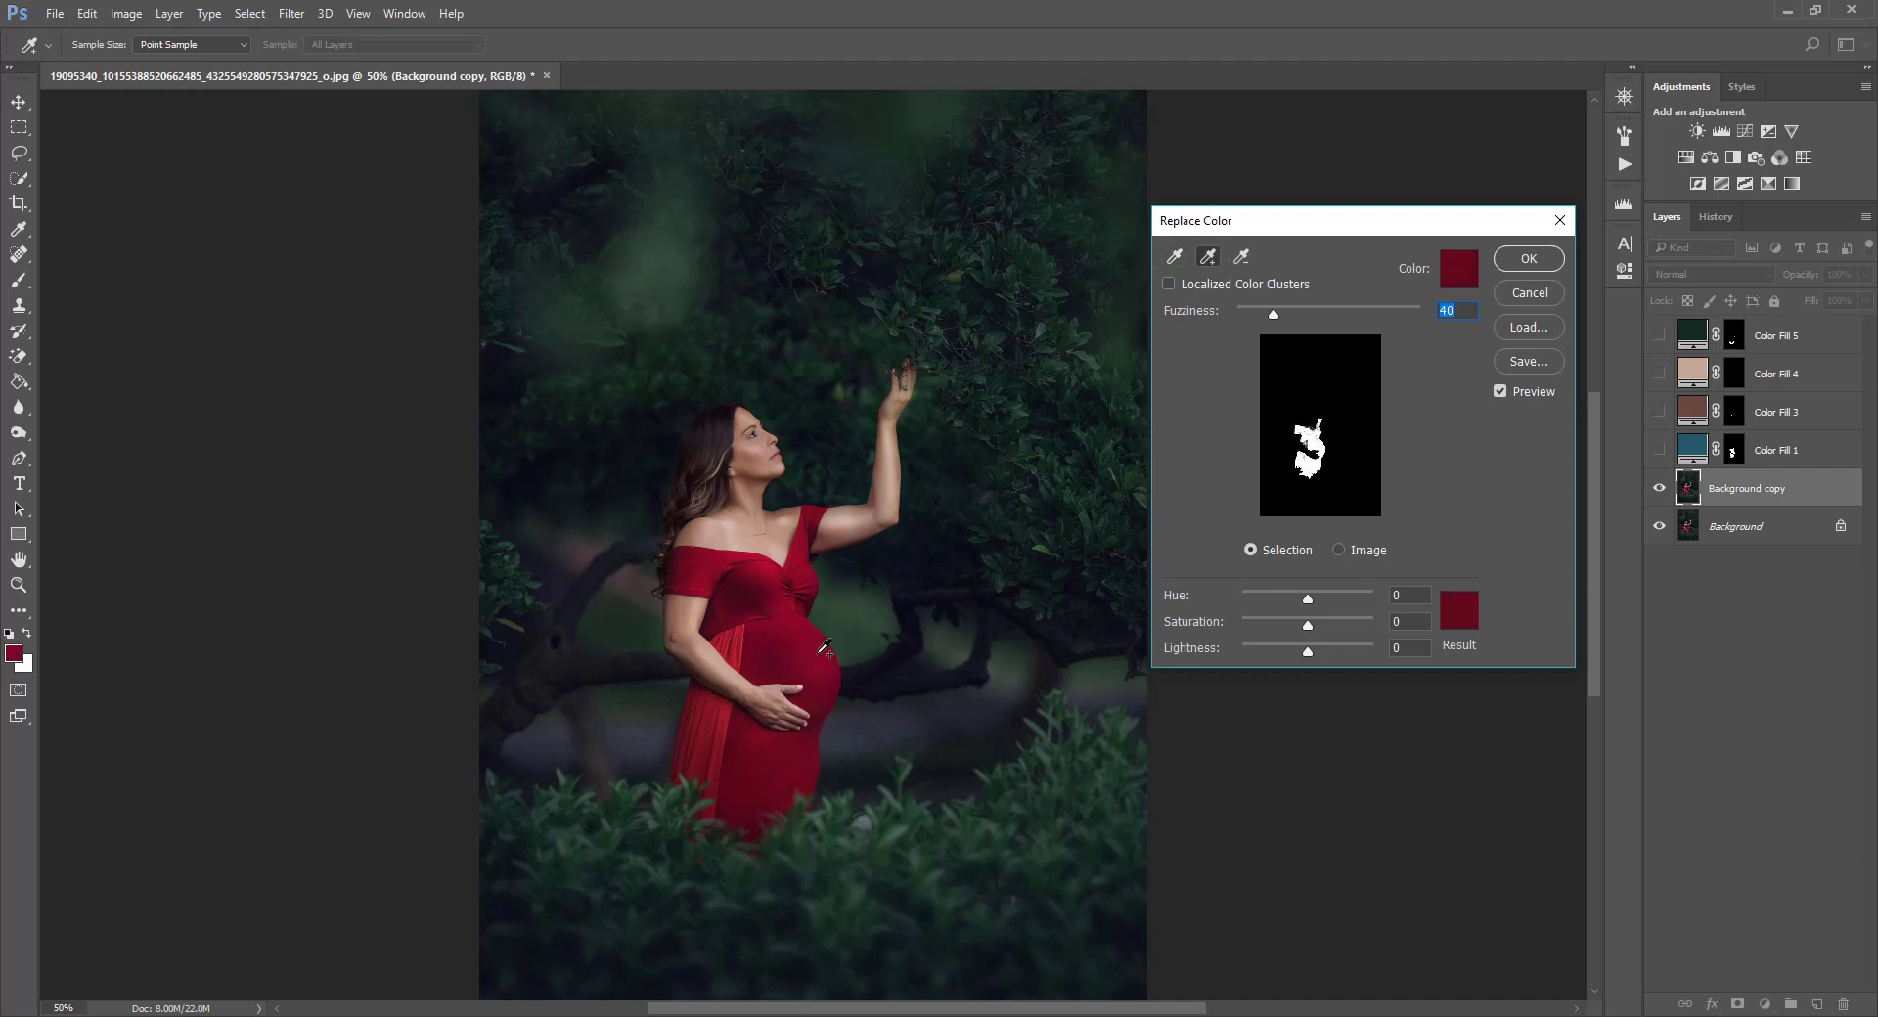
pyautogui.click(744, 641)
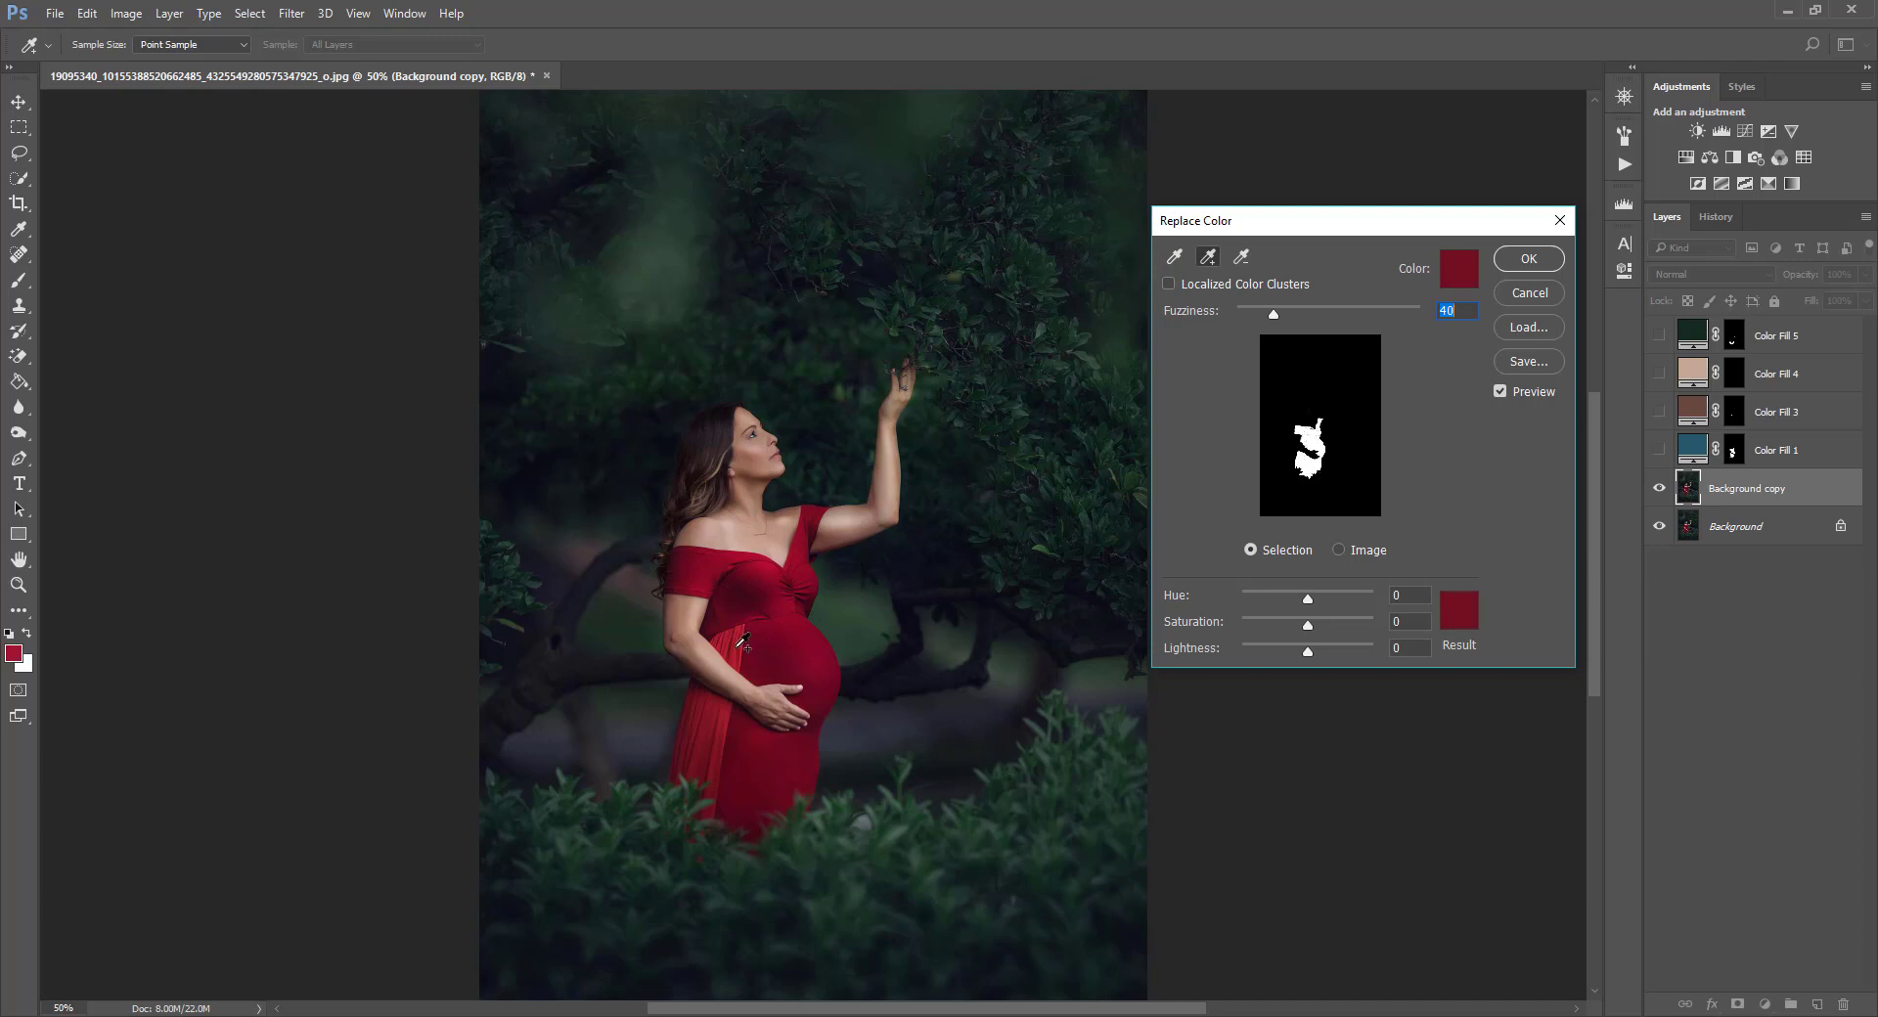
pyautogui.click(812, 528)
pyautogui.click(722, 573)
pyautogui.click(747, 617)
pyautogui.click(711, 716)
pyautogui.click(693, 736)
pyautogui.click(737, 803)
pyautogui.click(720, 794)
pyautogui.click(792, 780)
pyautogui.click(723, 821)
pyautogui.click(706, 818)
pyautogui.click(747, 814)
pyautogui.click(807, 550)
# Shift the hue slider, add further dress samples to the selection, and adjust the lightness slider.
pyautogui.moveTo(1307, 597)
pyautogui.mouseDown()
pyautogui.moveTo(1289, 626)
pyautogui.moveTo(1305, 619)
pyautogui.mouseUp()
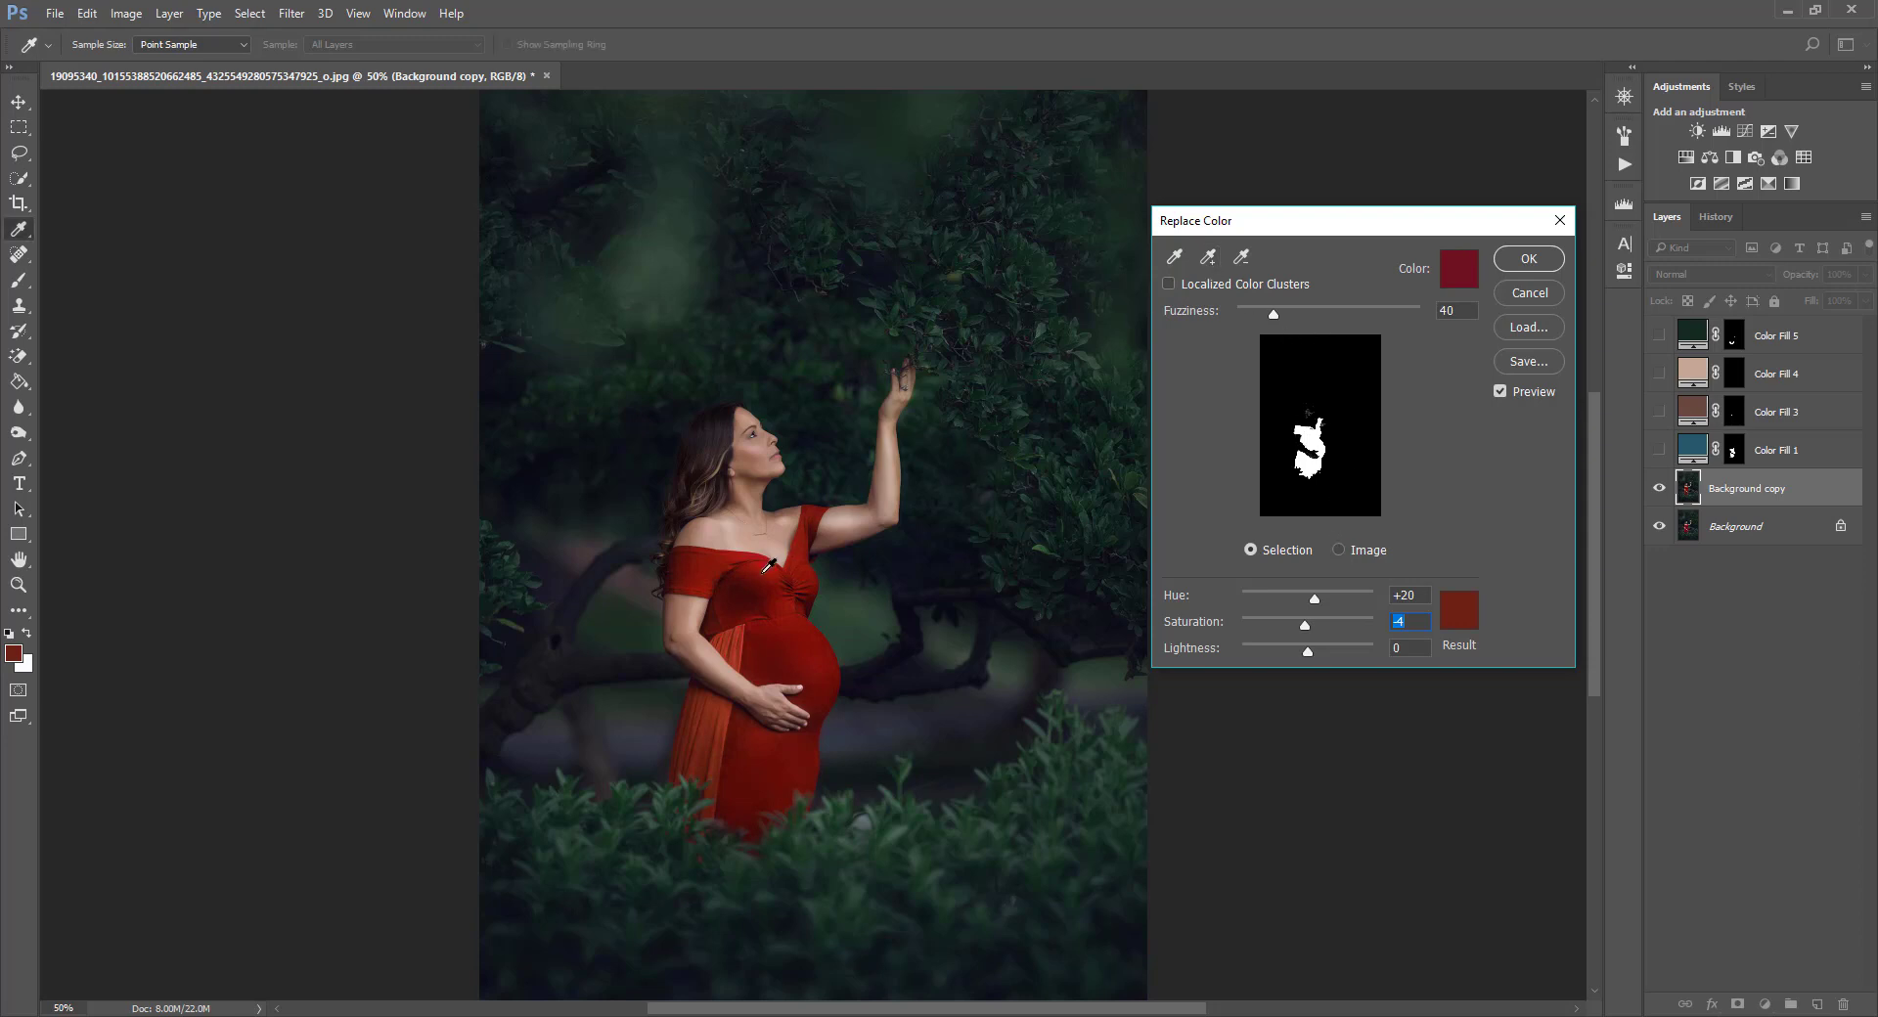
pyautogui.click(1212, 256)
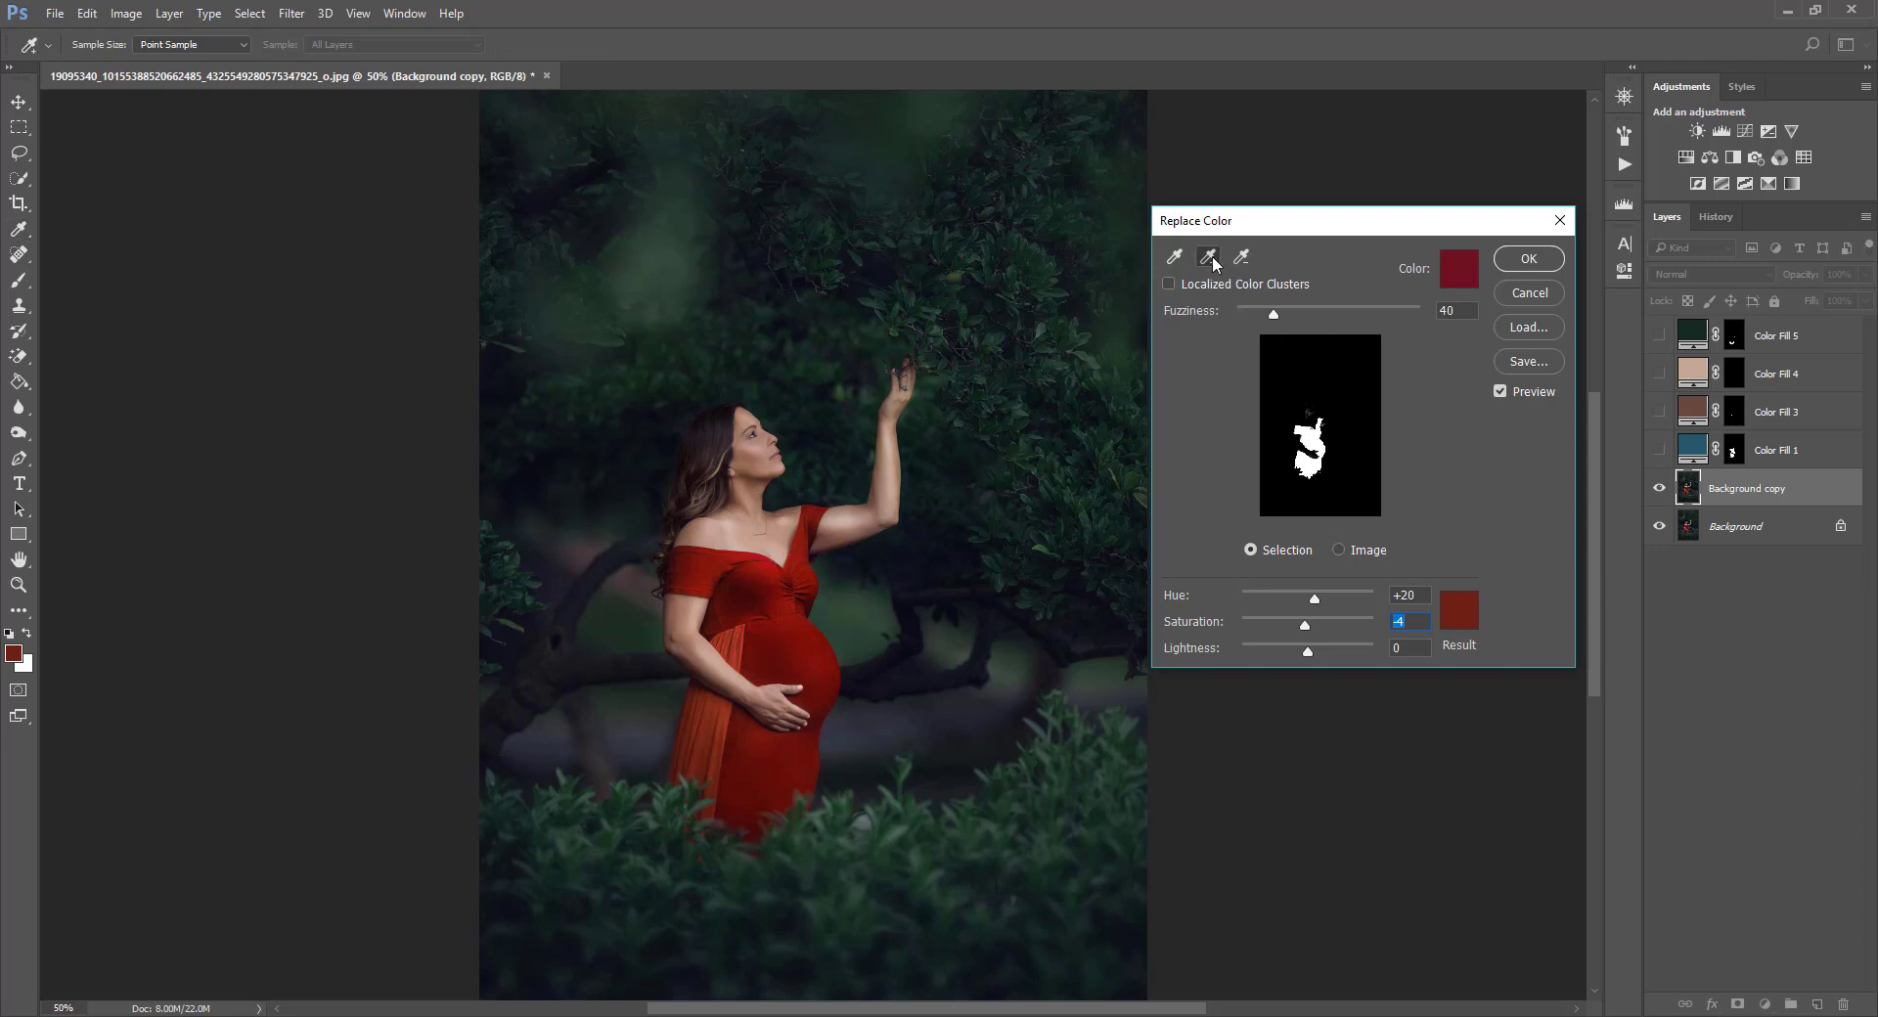
pyautogui.click(763, 563)
pyautogui.click(818, 558)
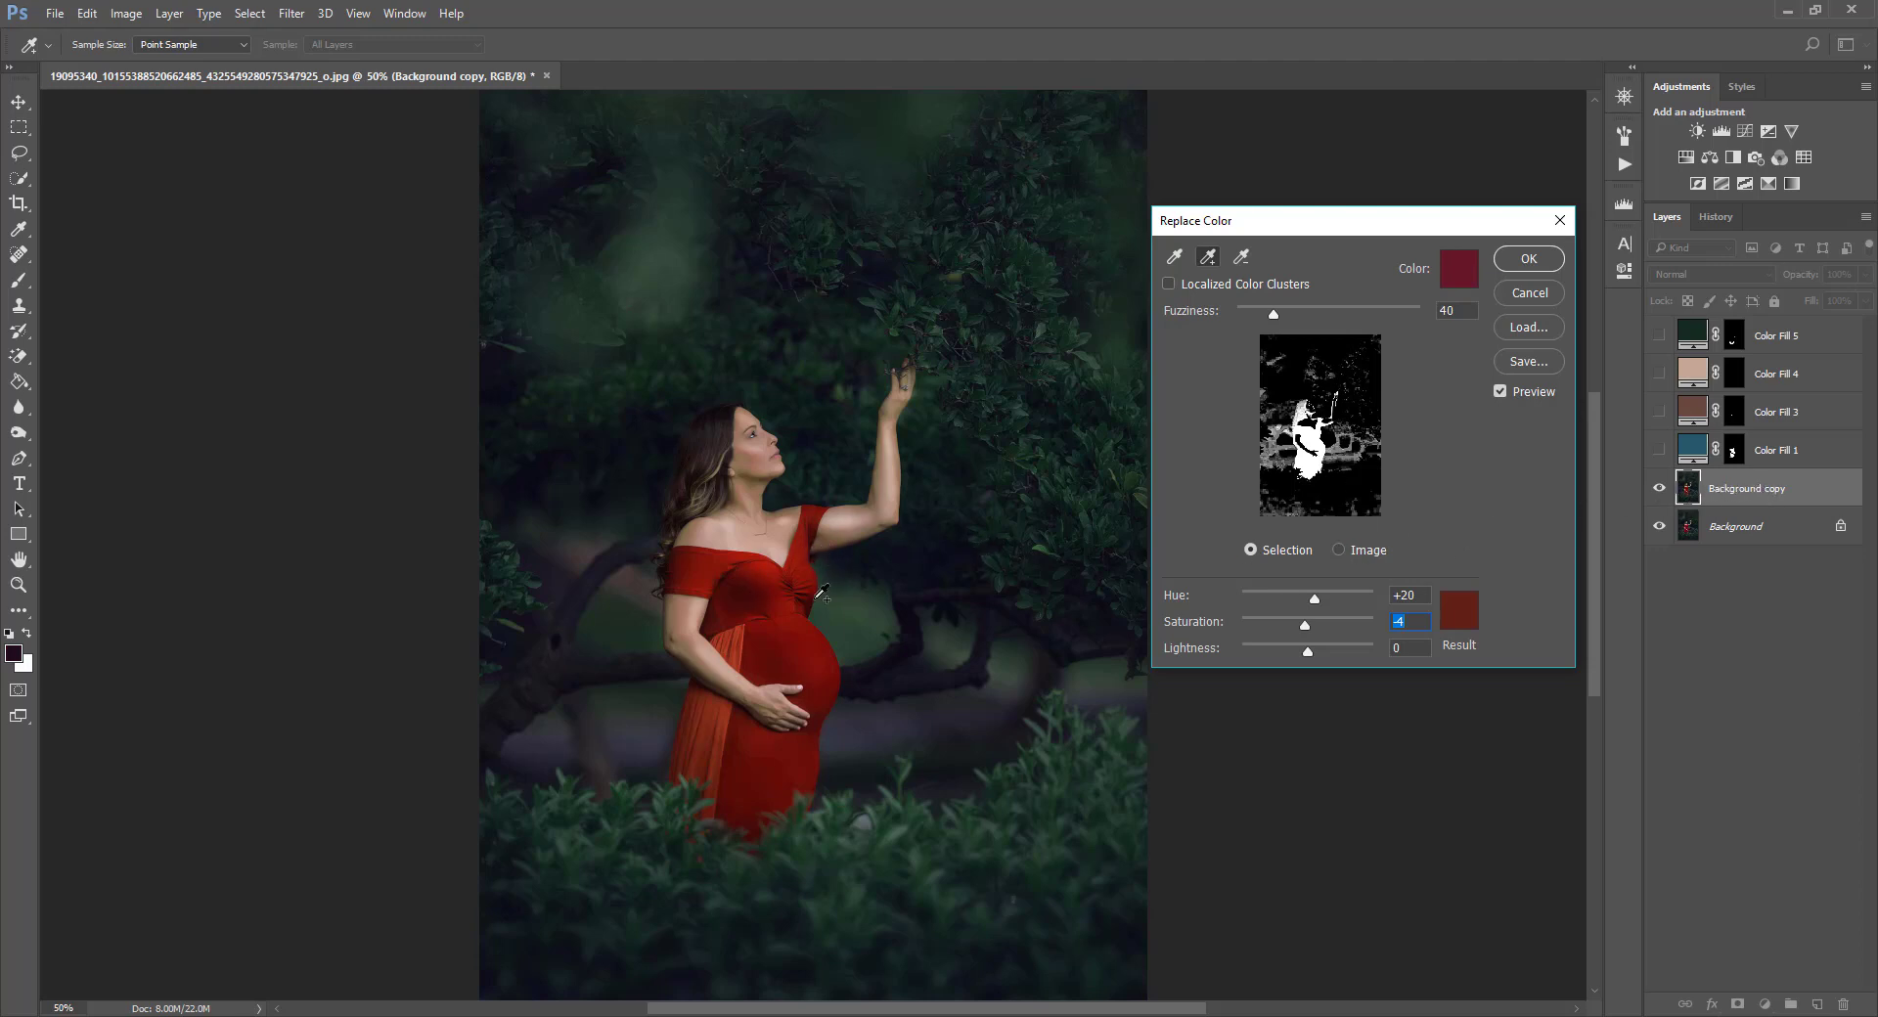
pyautogui.click(725, 575)
pyautogui.click(723, 579)
pyautogui.click(1307, 650)
pyautogui.moveTo(1307, 656); pyautogui.dragTo(1307, 660)
# Set the Replace Color result color to dark teal #0b1b22 in the color picker.
pyautogui.click(1457, 612)
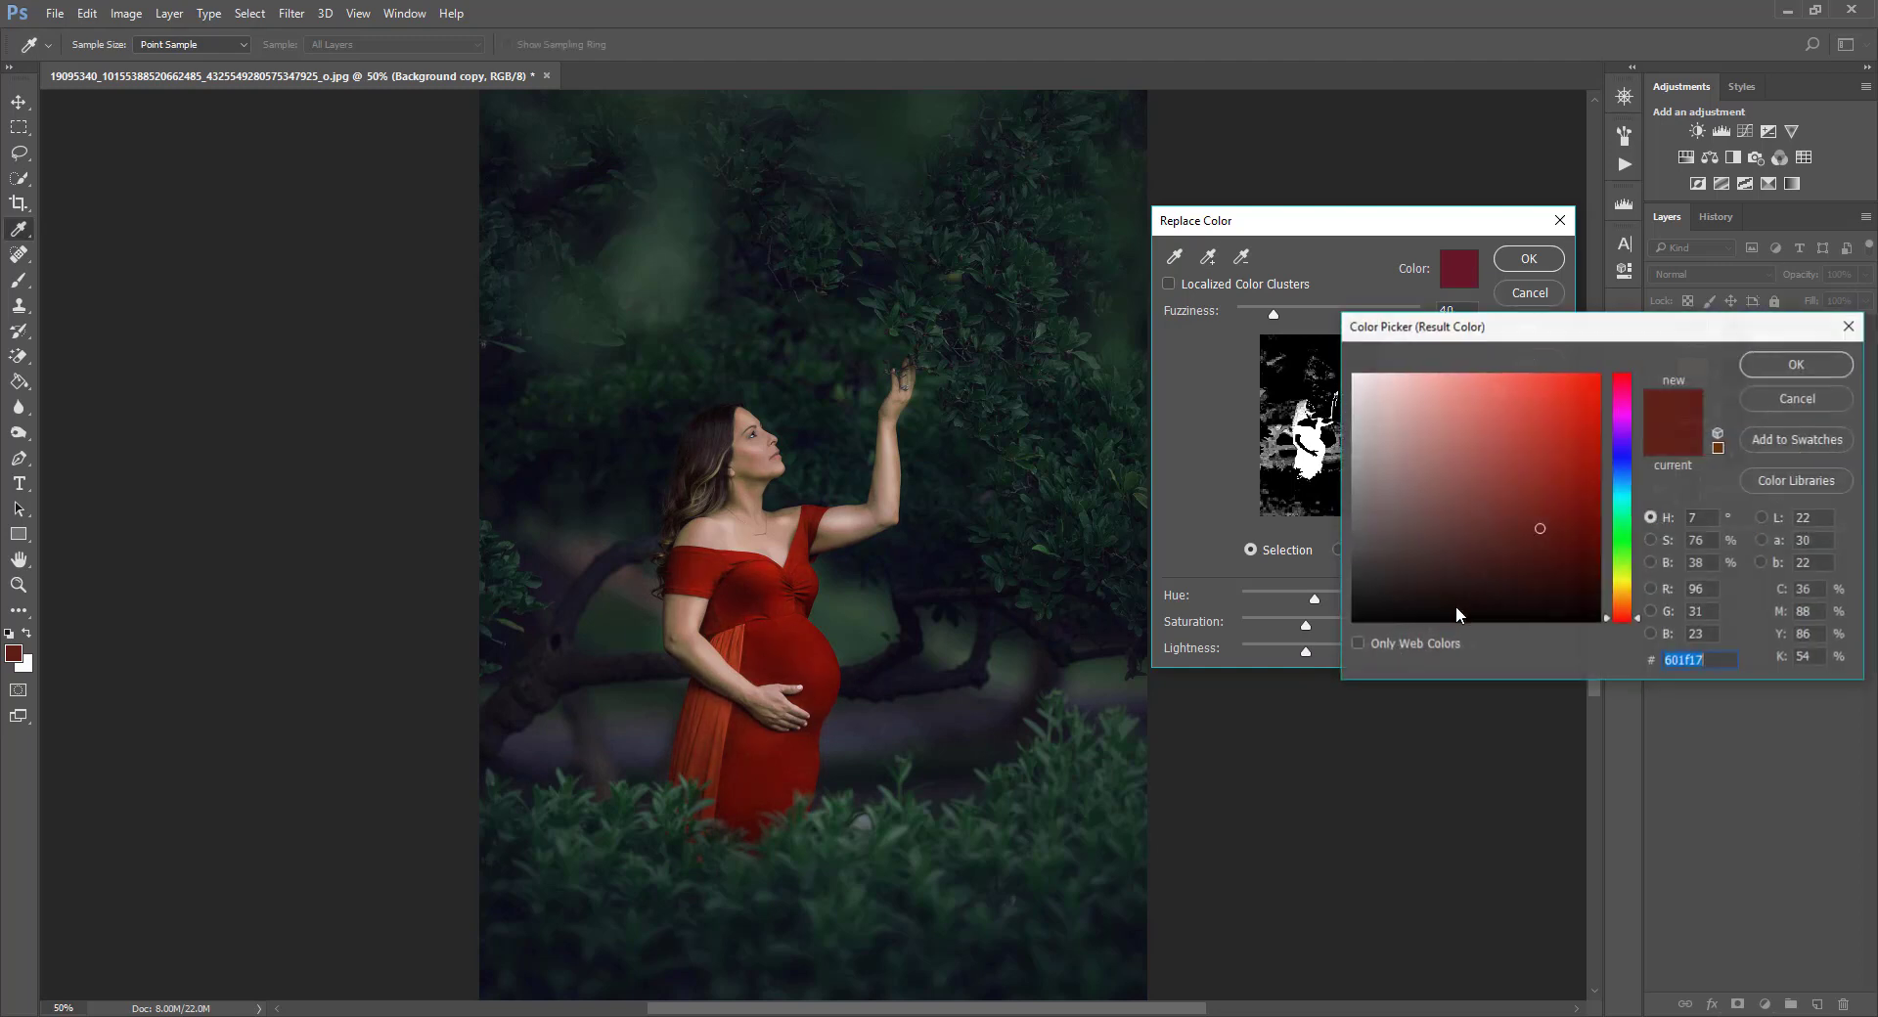
pyautogui.click(1625, 456)
pyautogui.click(1575, 499)
pyautogui.click(1624, 492)
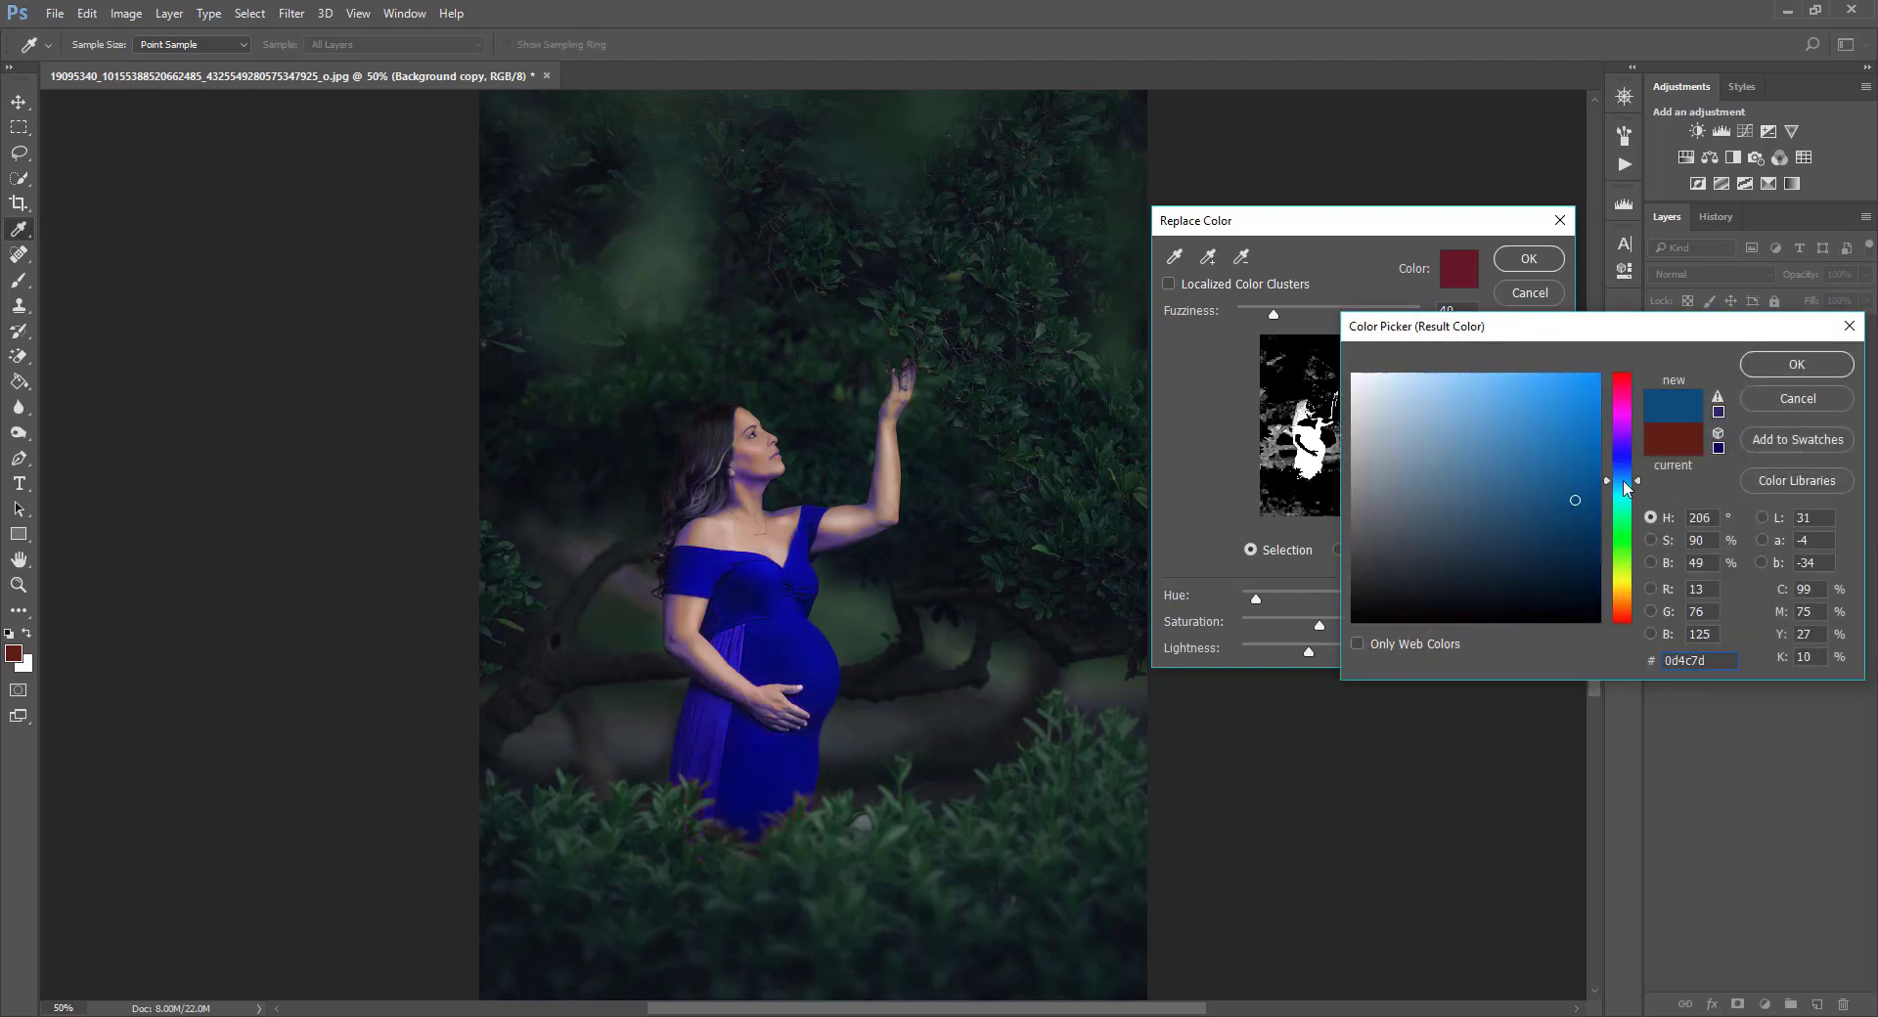
pyautogui.click(1569, 389)
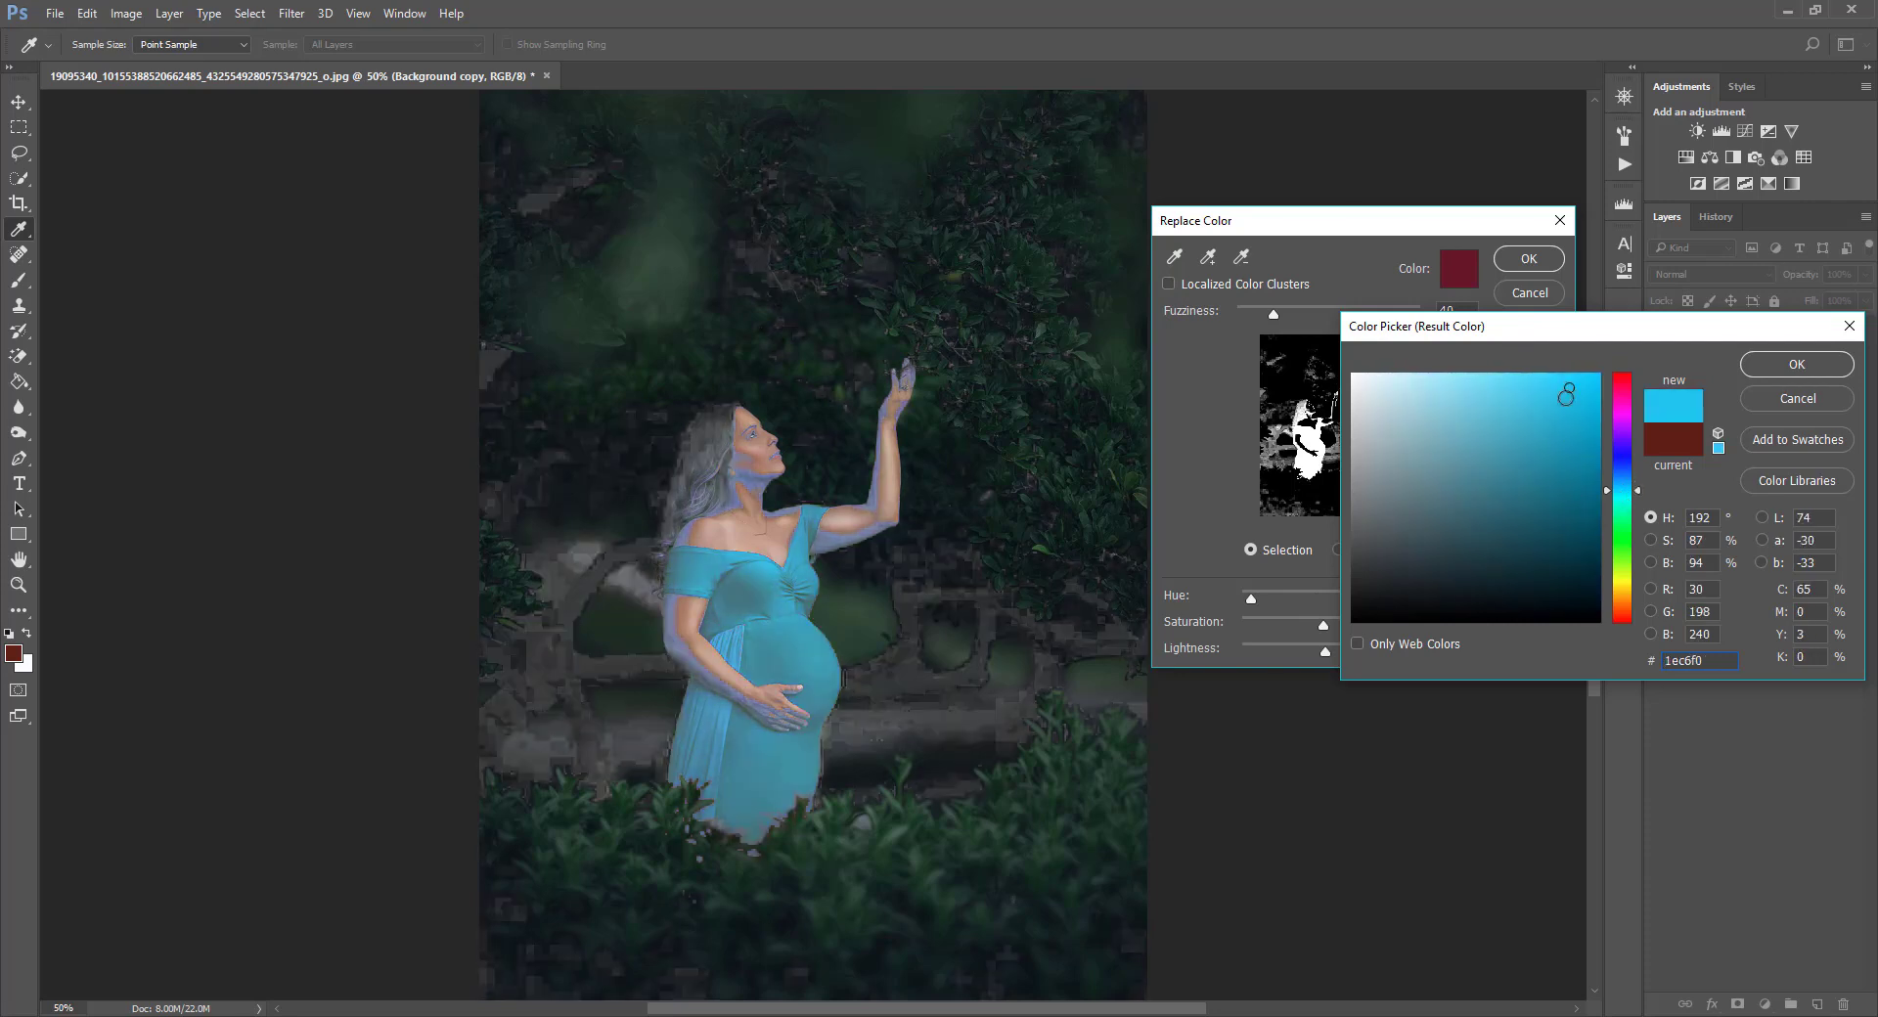
pyautogui.moveTo(1521, 597)
pyautogui.mouseDown()
pyautogui.moveTo(1555, 593)
pyautogui.moveTo(1494, 584)
pyautogui.moveTo(1519, 589)
pyautogui.mouseUp()
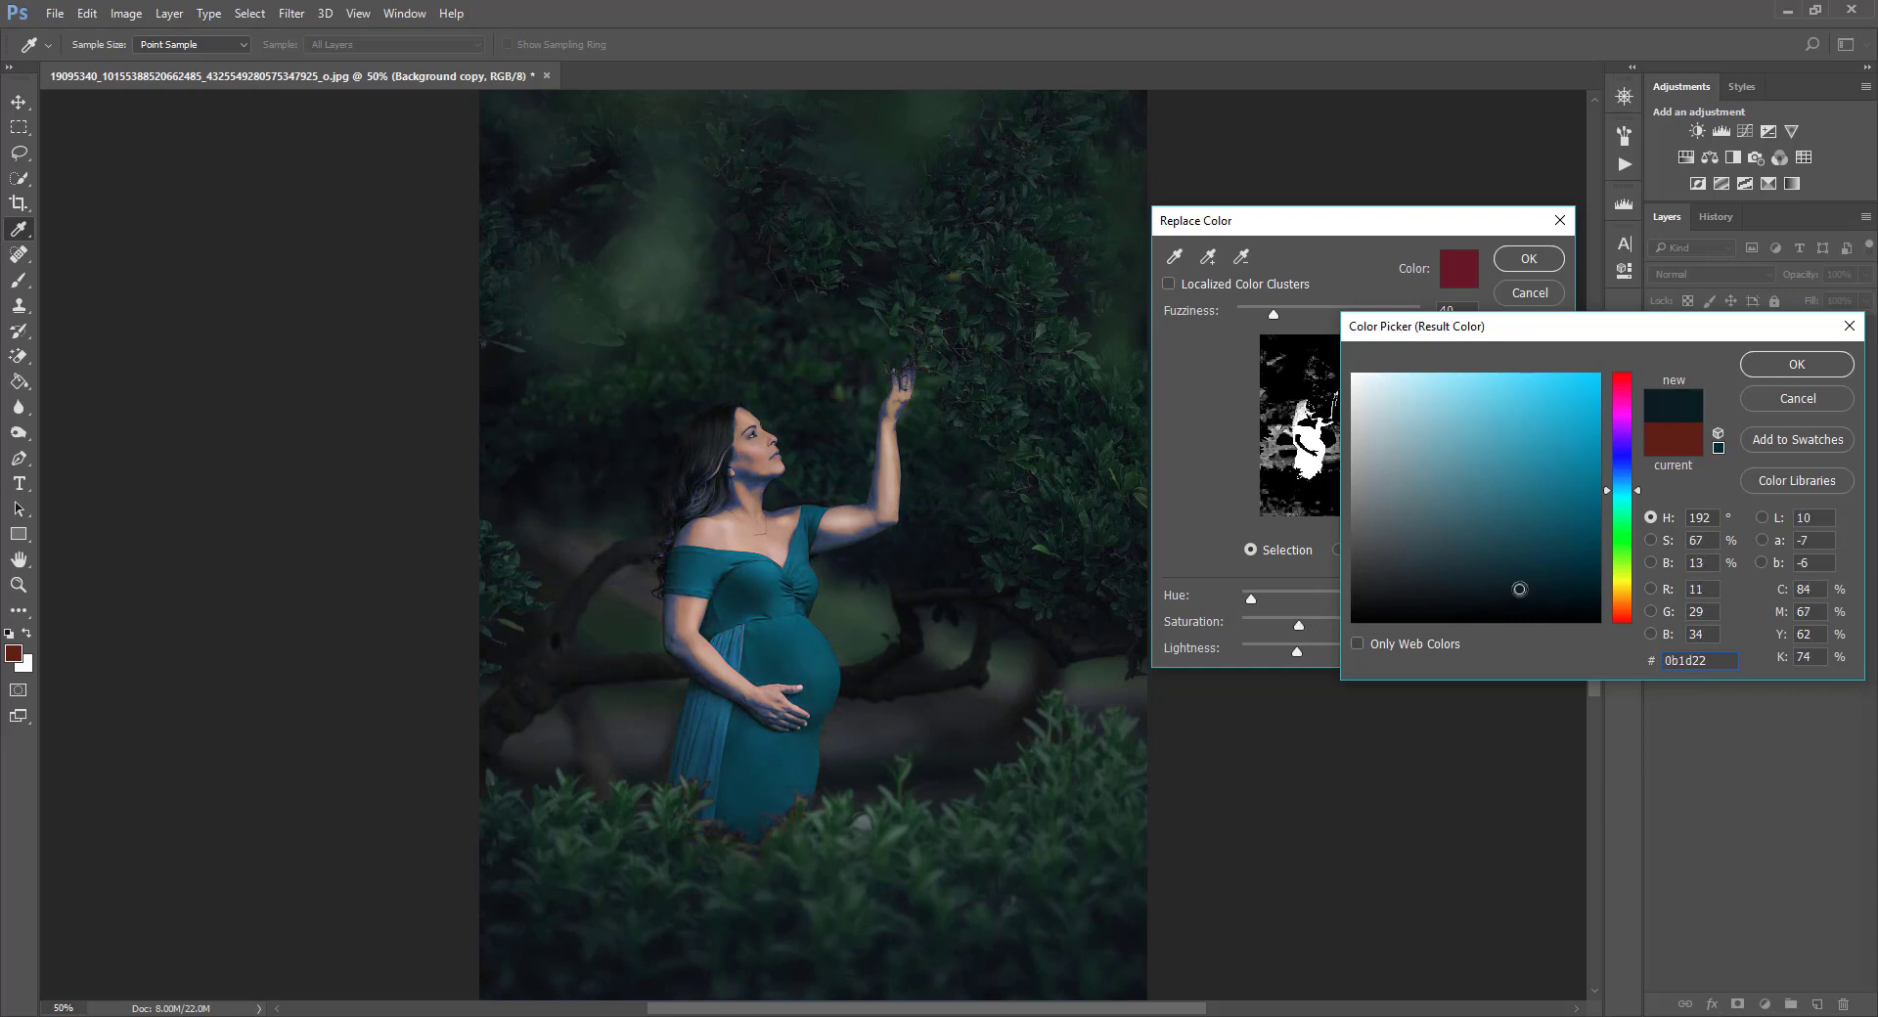
pyautogui.click(1629, 472)
pyautogui.moveTo(1628, 469); pyautogui.dragTo(1627, 462)
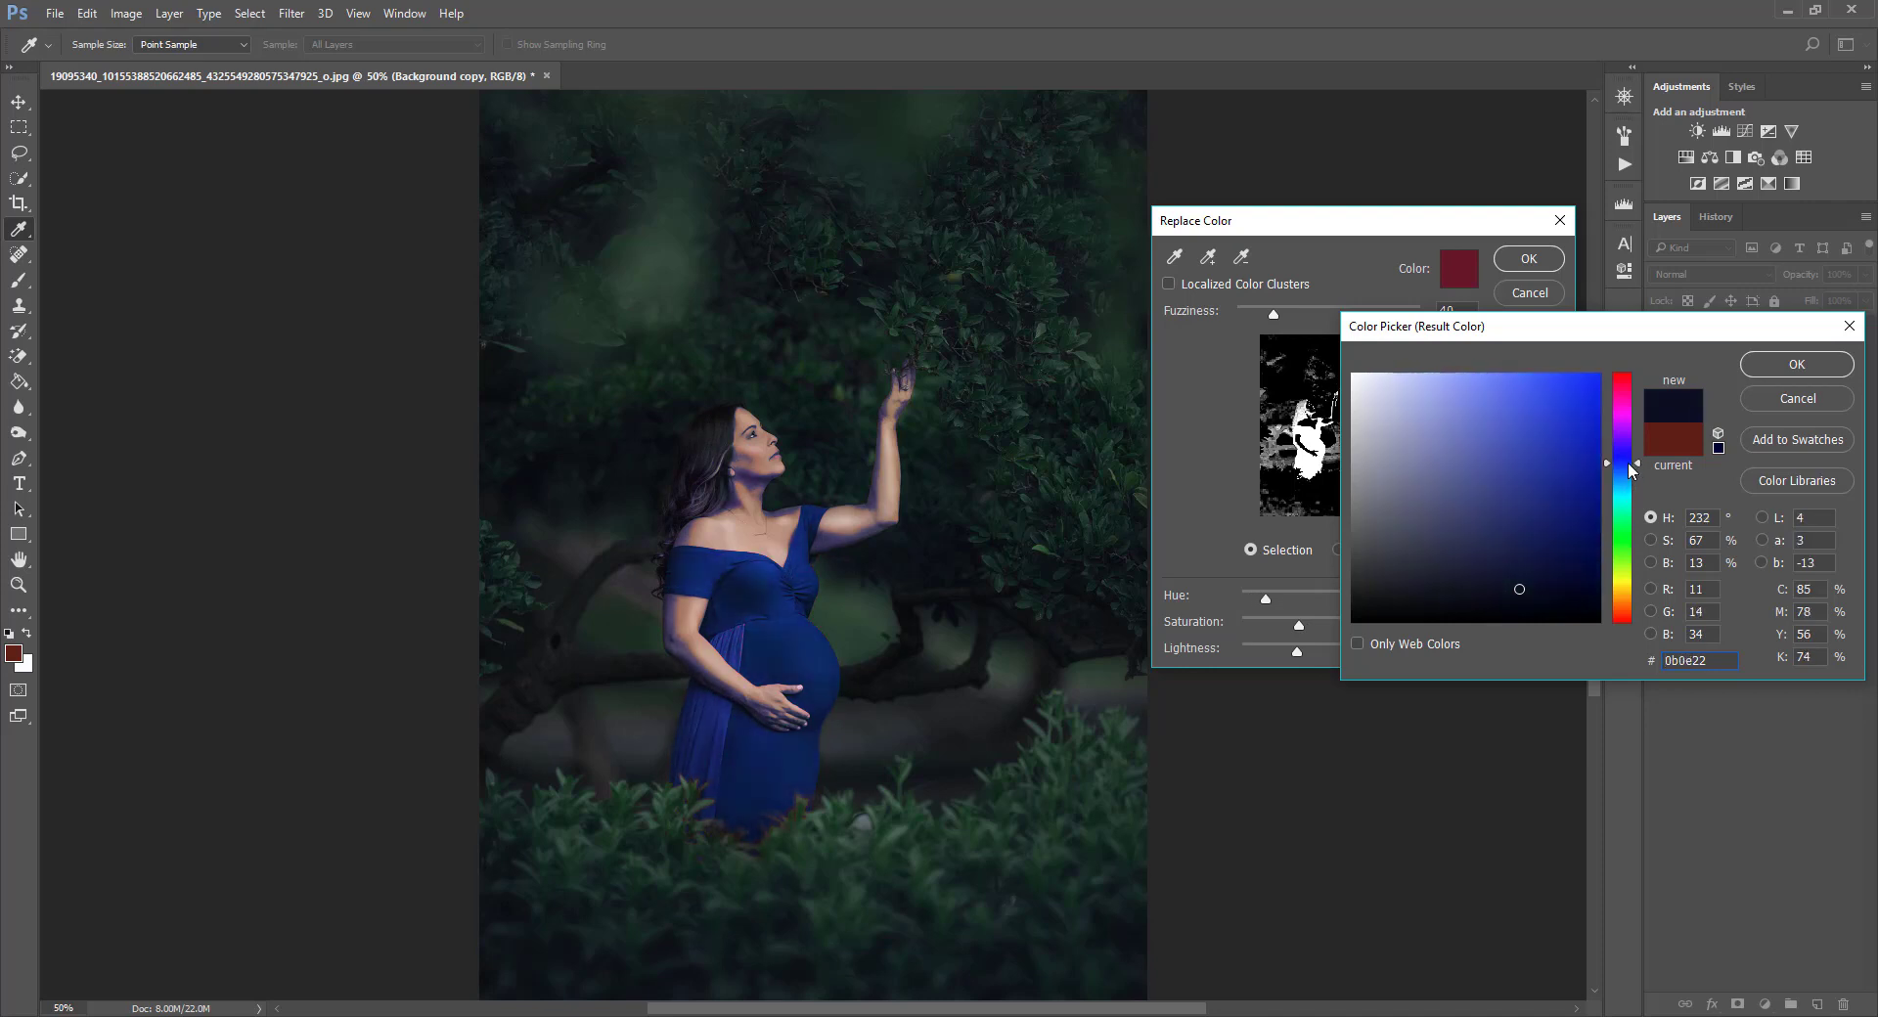
pyautogui.click(1633, 483)
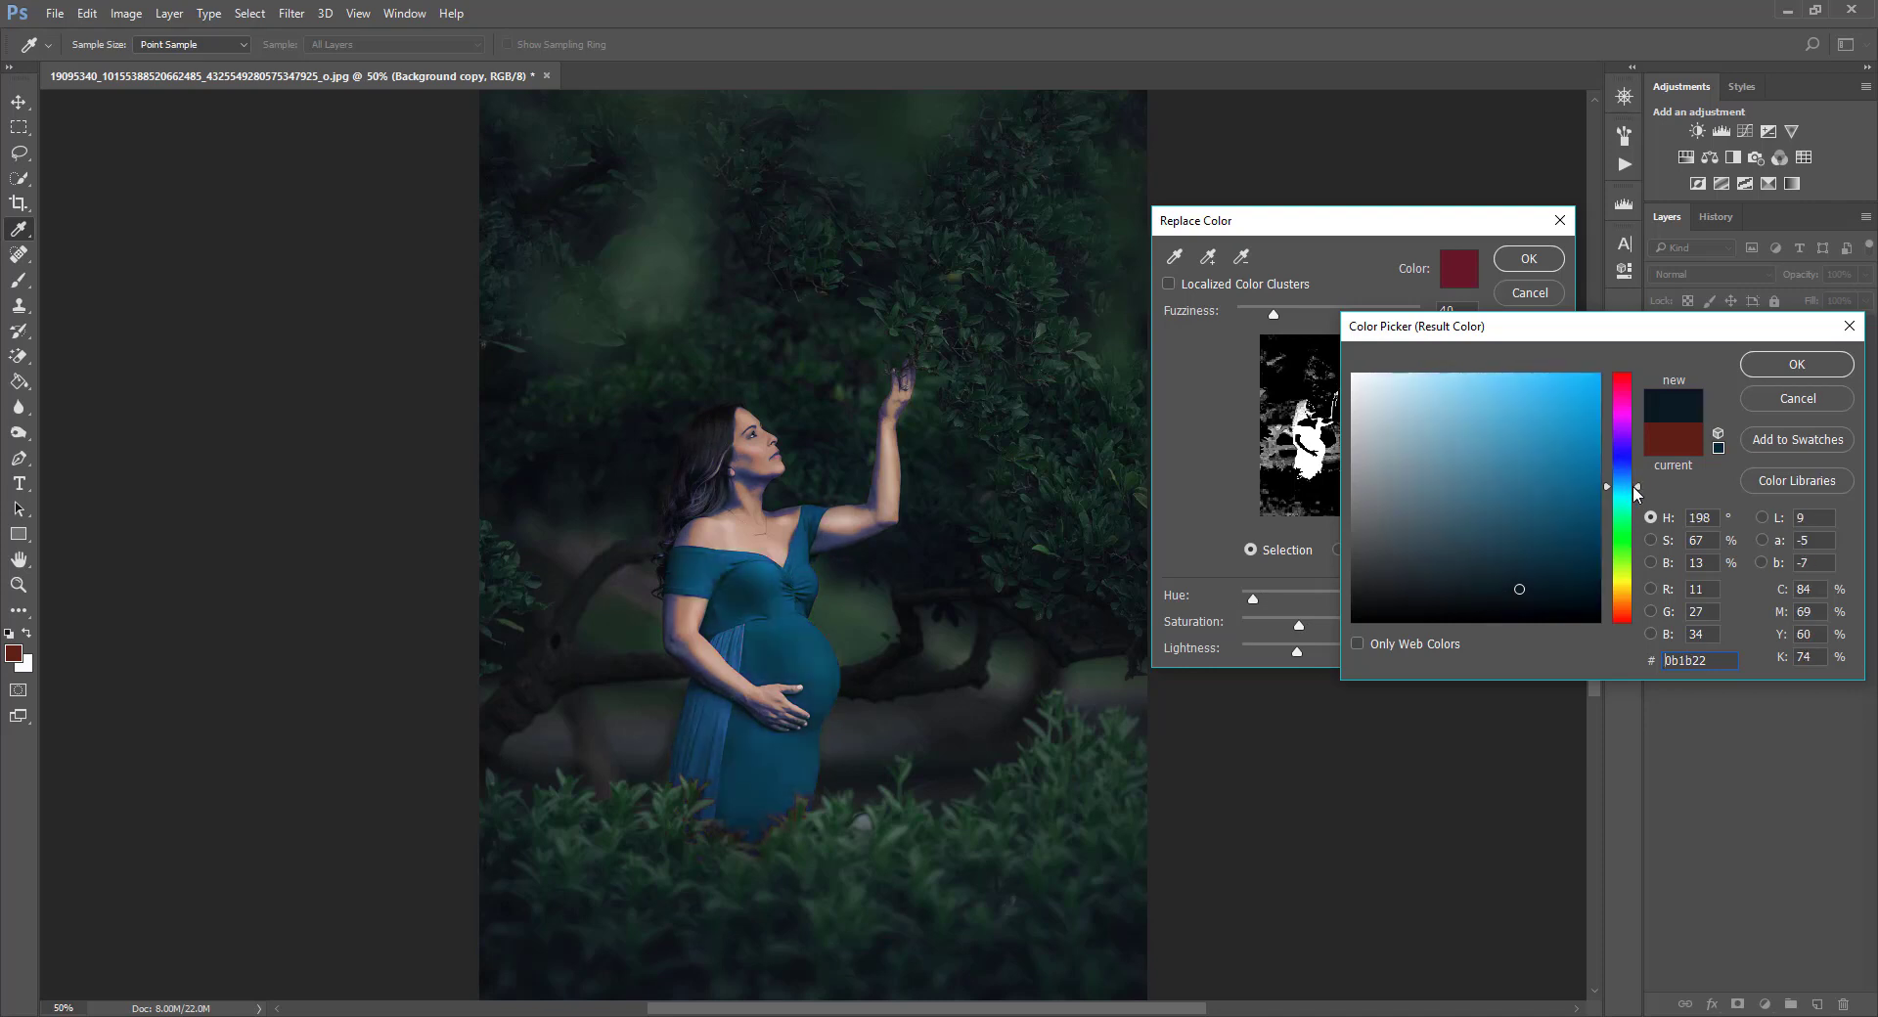
pyautogui.click(1833, 369)
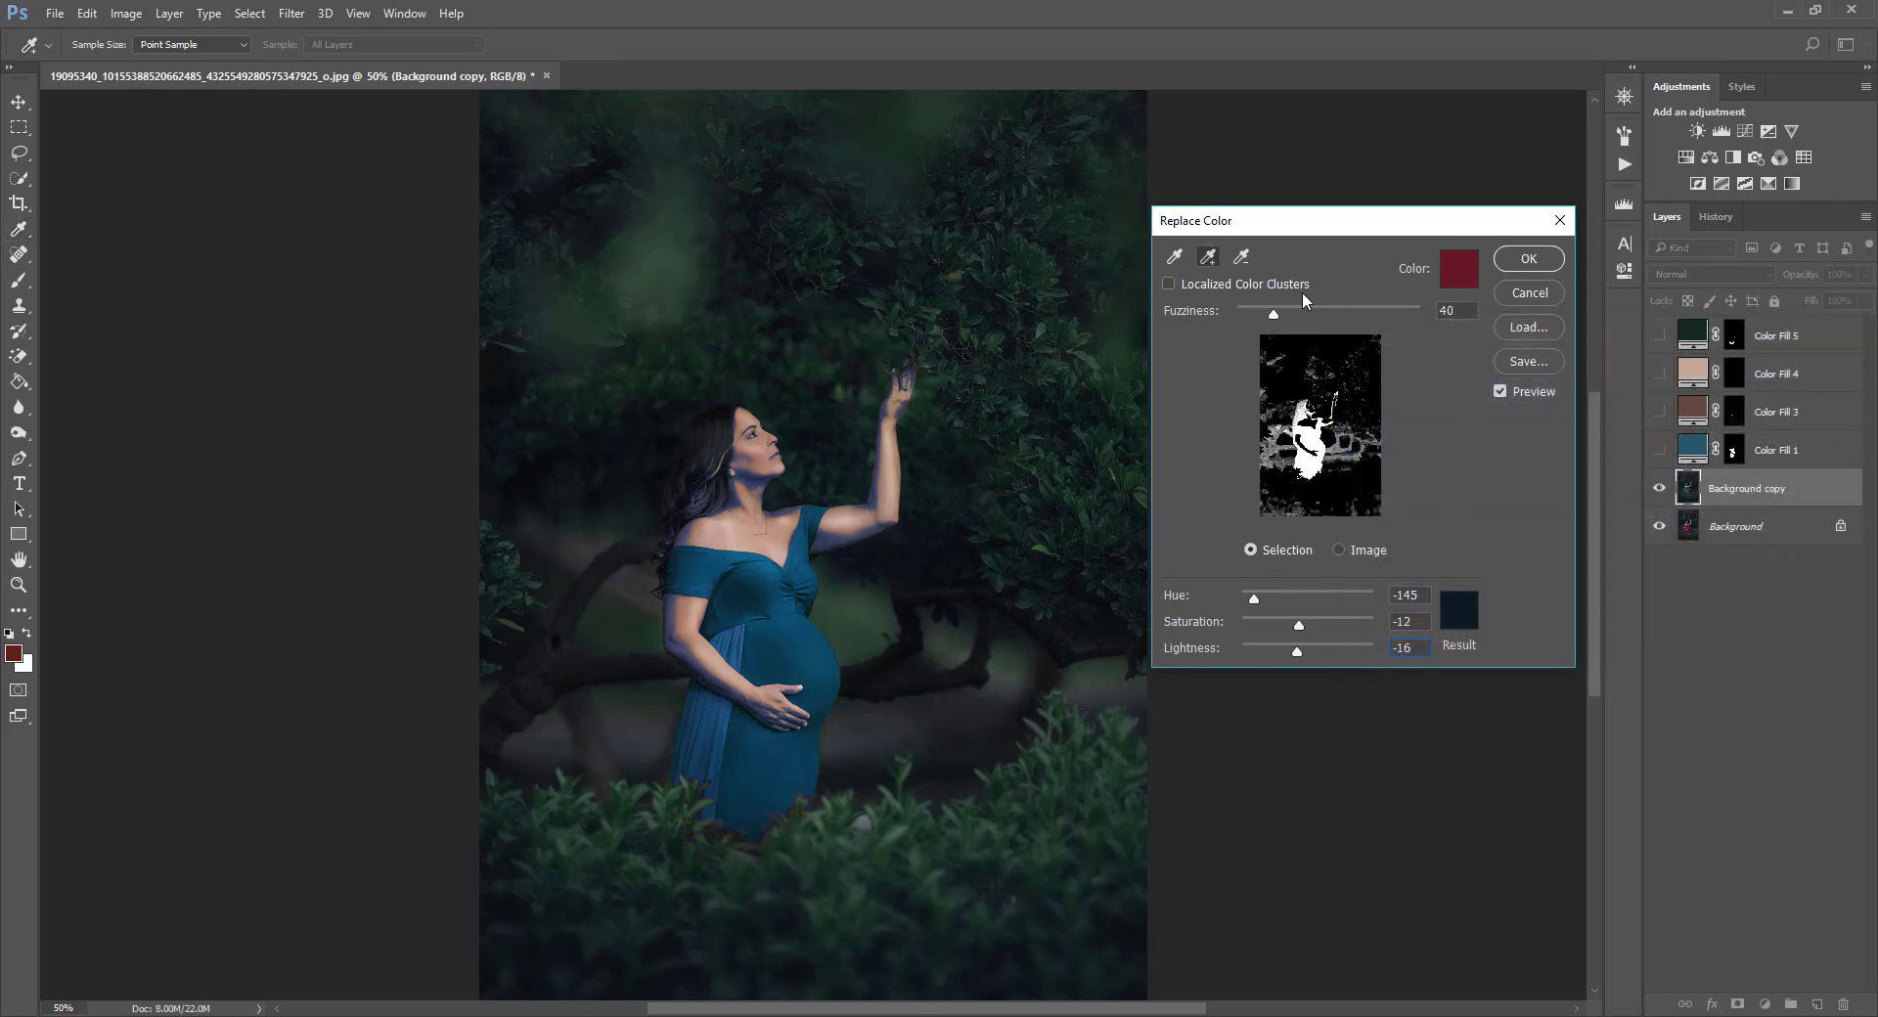
# Add the remaining dress areas to the selection and apply Replace Color.
pyautogui.click(1210, 258)
pyautogui.click(745, 626)
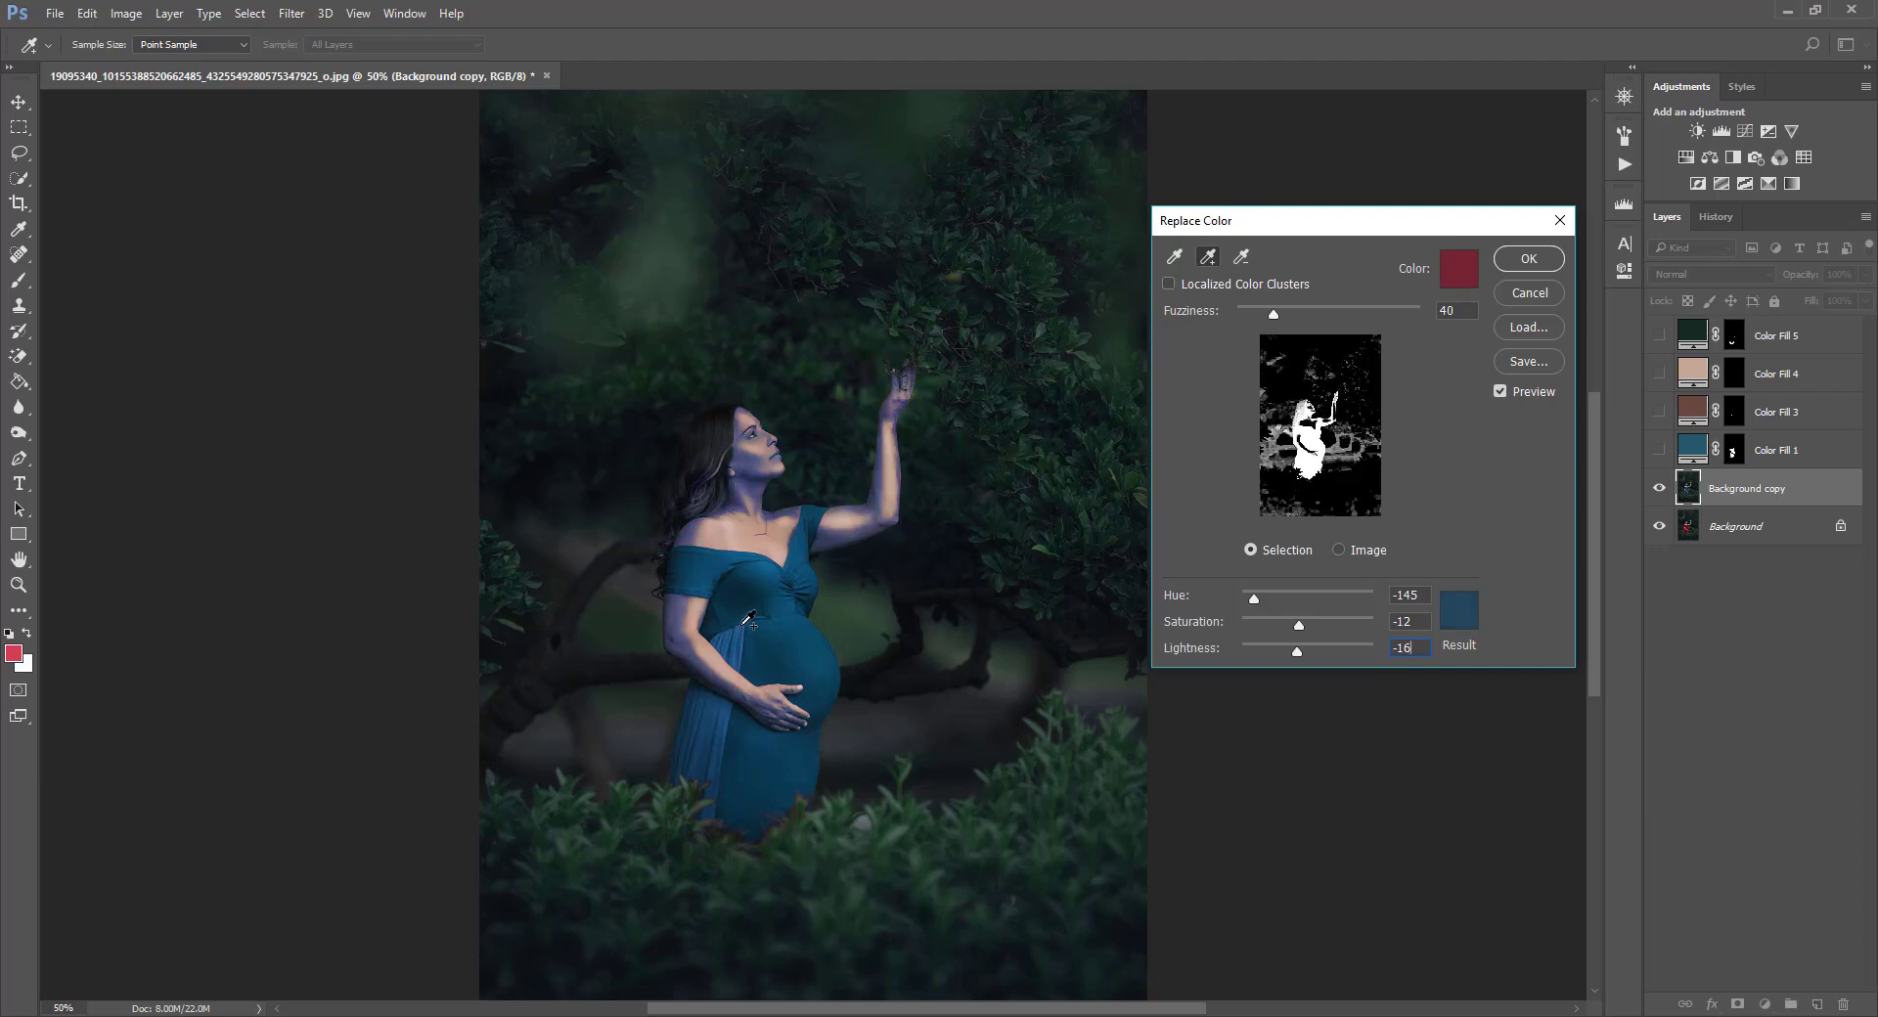
pyautogui.click(743, 626)
pyautogui.click(739, 630)
pyautogui.click(741, 639)
pyautogui.click(751, 763)
pyautogui.click(1529, 258)
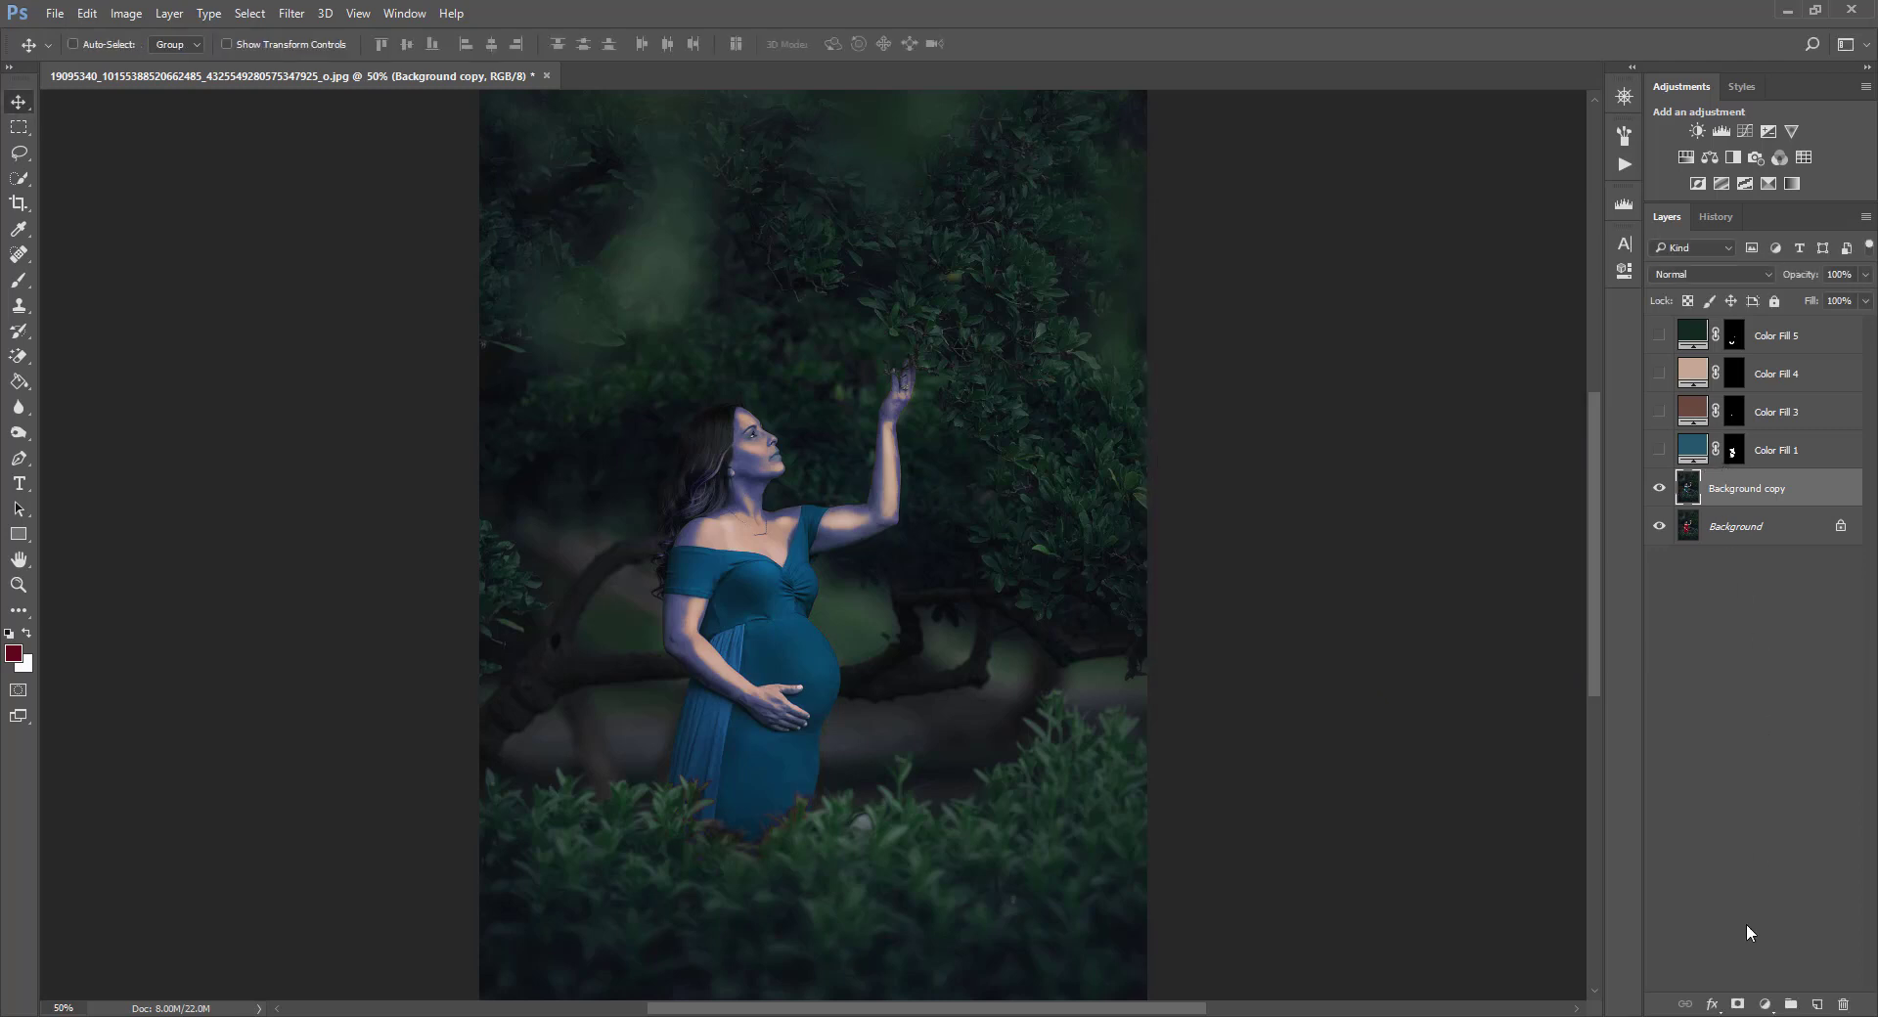
# Add a layer mask to Background copy, invert it to black, and pick the Brush tool.
pyautogui.click(1737, 1004)
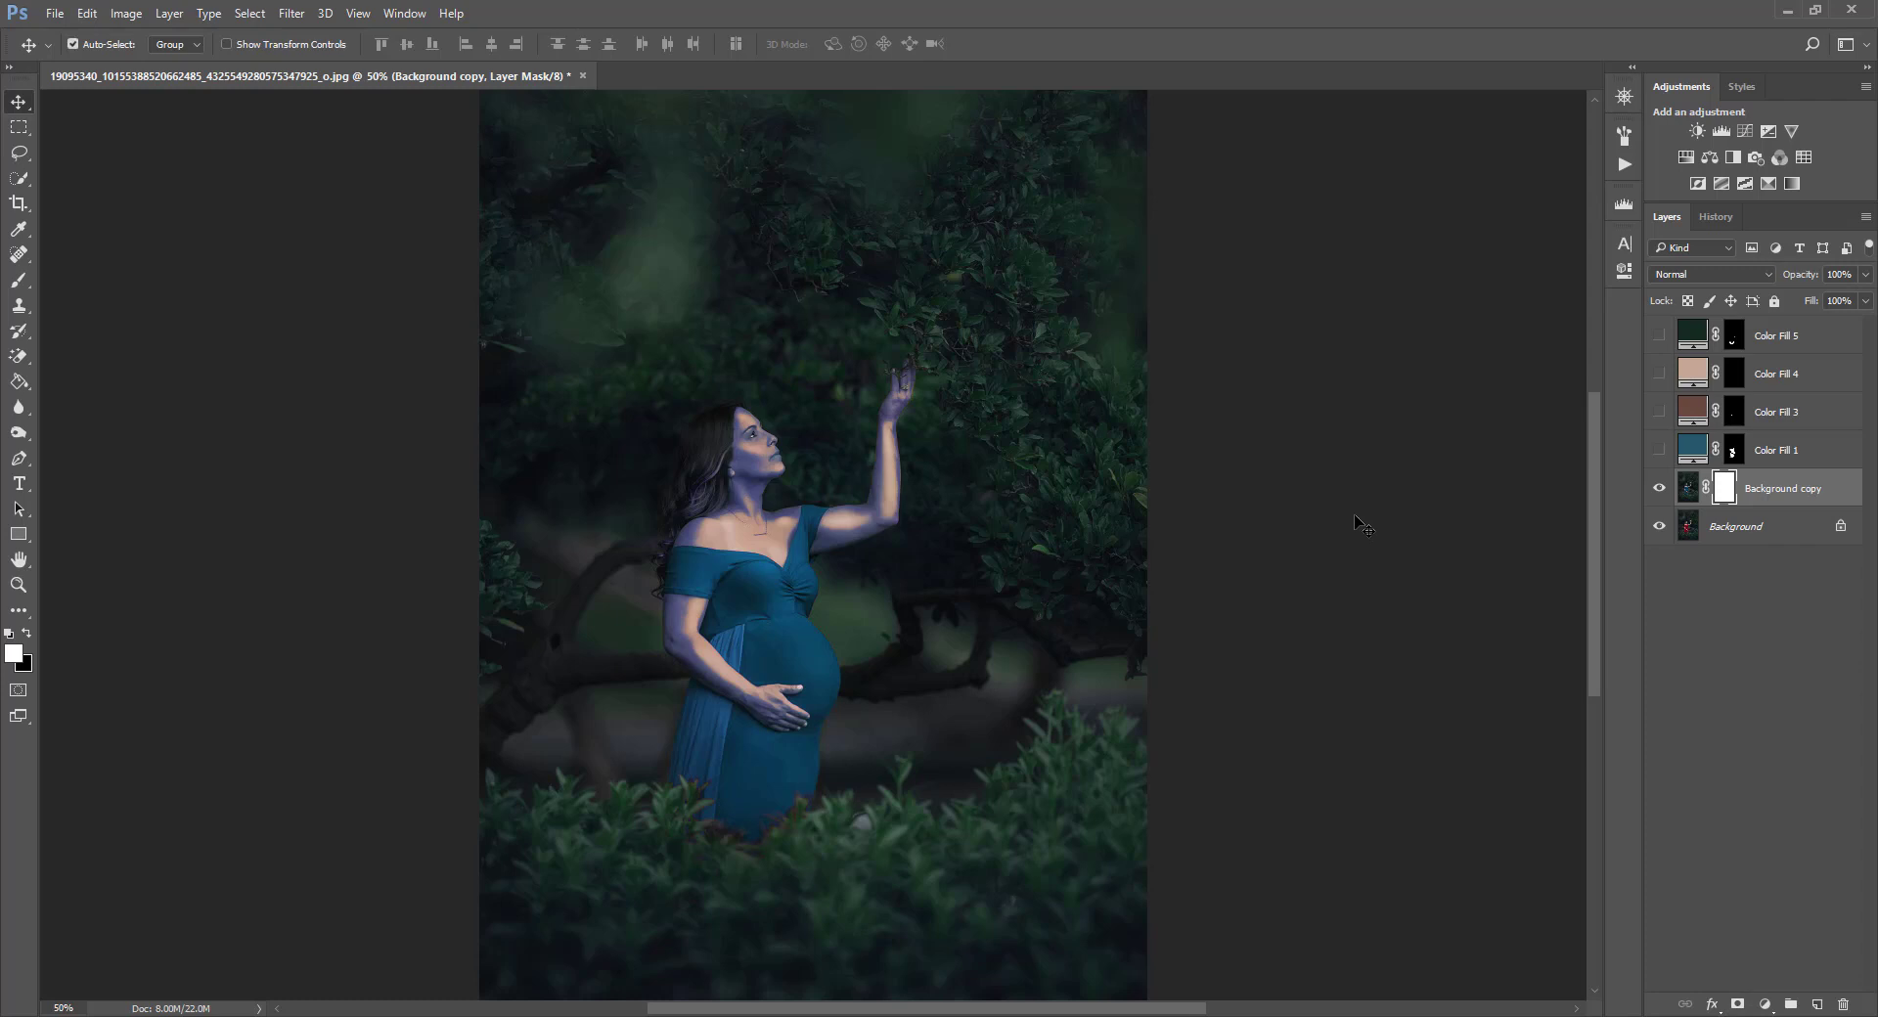
pyautogui.hotkey('ctrl', 'i')
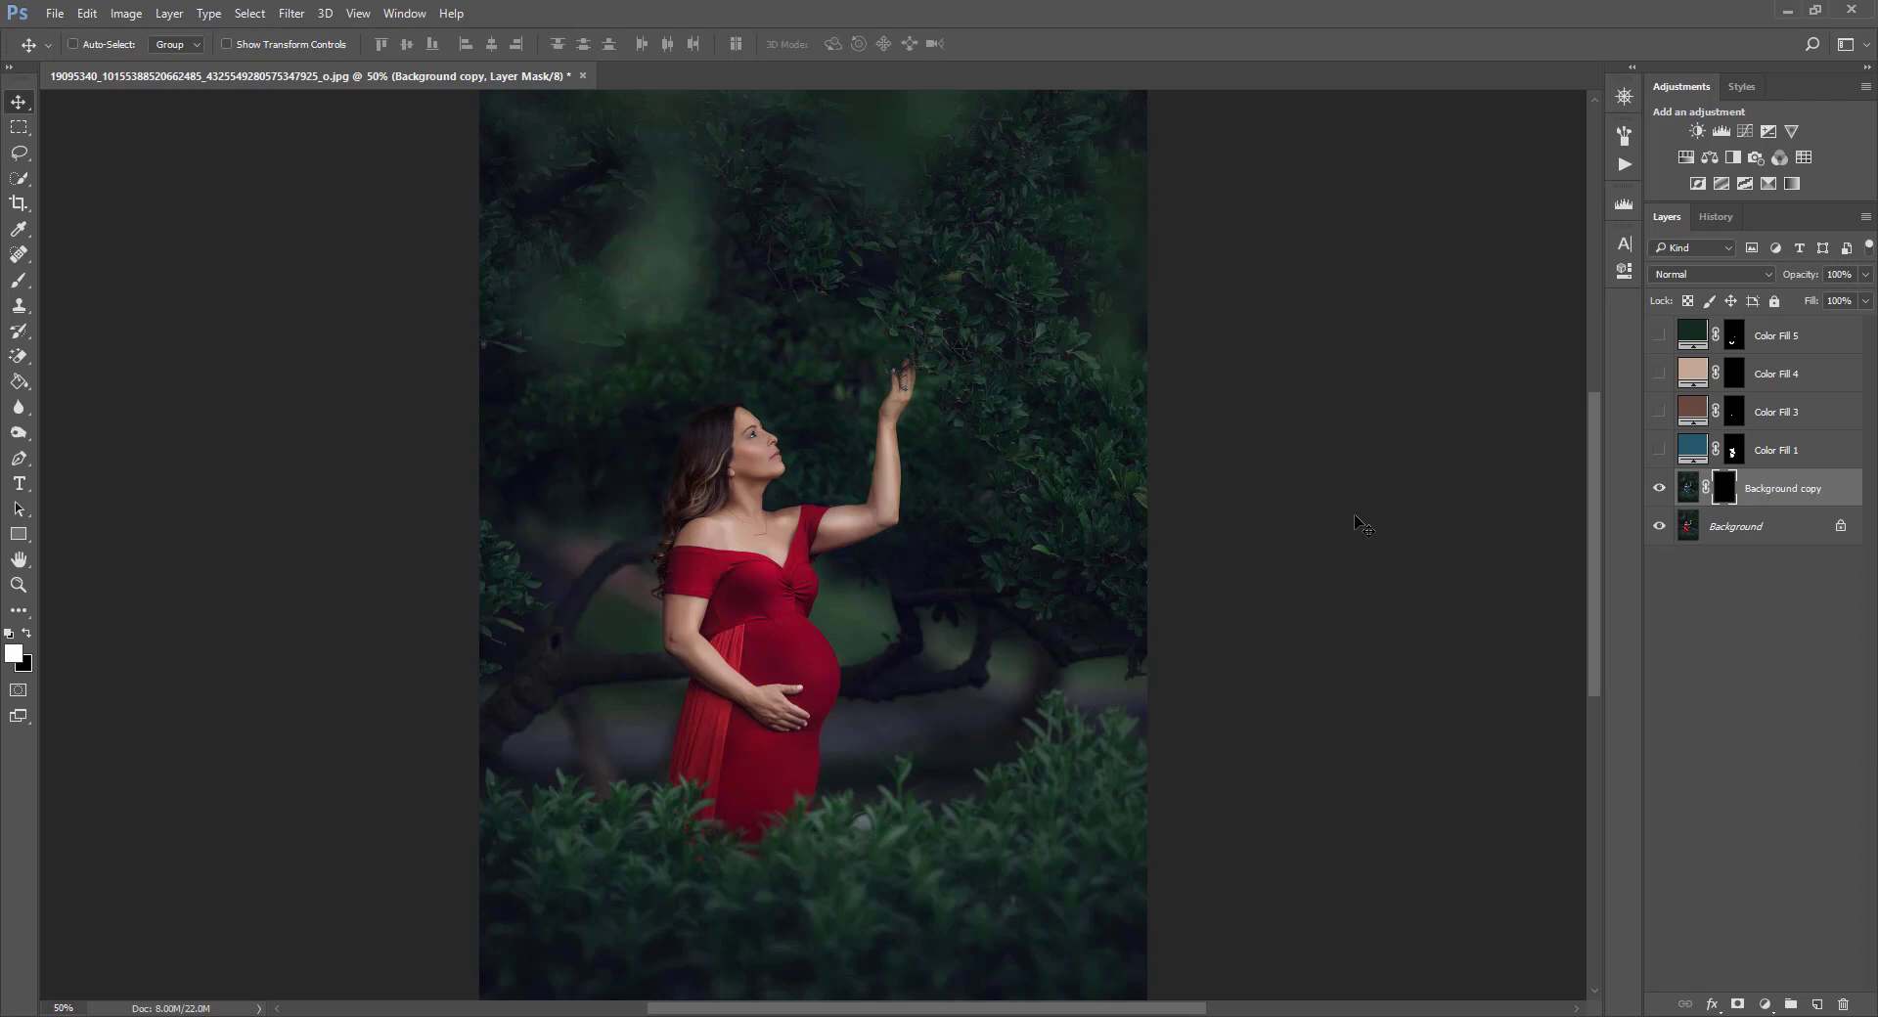
pyautogui.click(18, 281)
pyautogui.moveTo(411, 63); pyautogui.dragTo(649, 59)
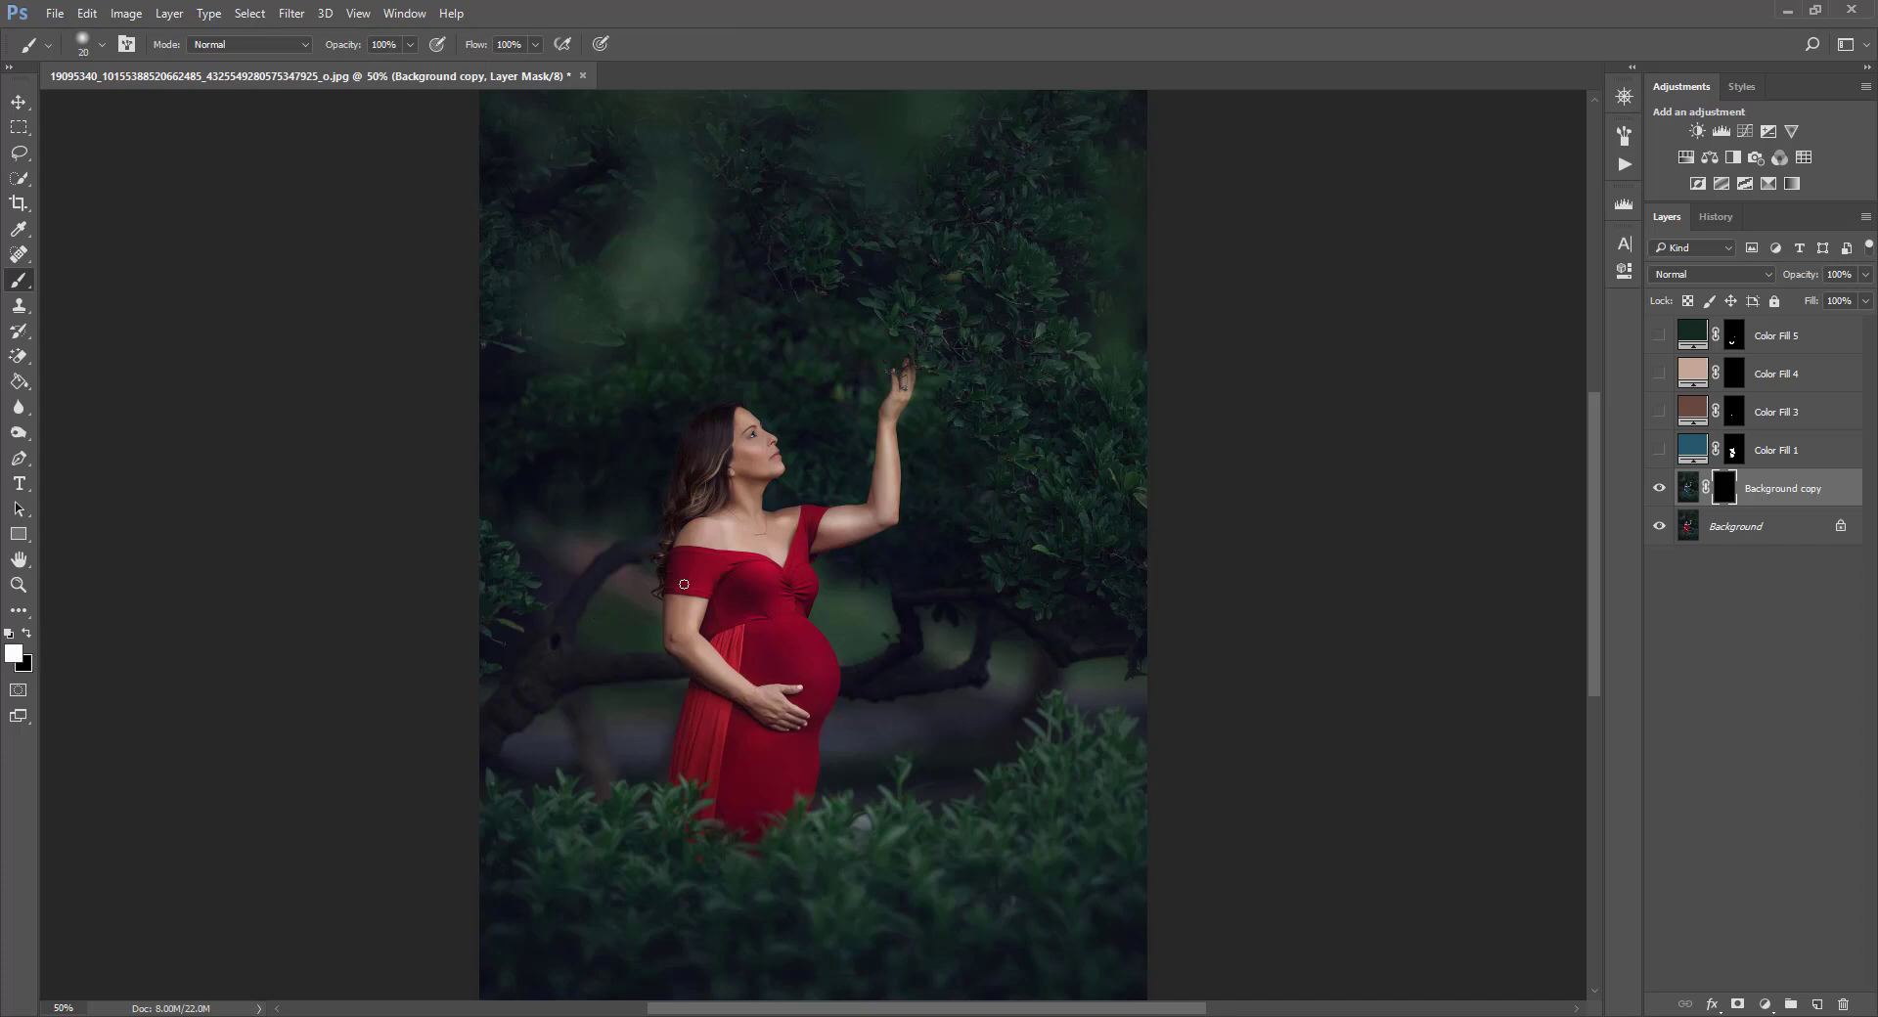
# Paint white on the mask over the dress to reveal the teal color across bodice, belly and skirt.
pyautogui.press(']')
pyautogui.press(']')
pyautogui.press(']')
pyautogui.moveTo(679, 554)
pyautogui.mouseDown()
pyautogui.moveTo(723, 568)
pyautogui.moveTo(668, 574)
pyautogui.moveTo(732, 582)
pyautogui.moveTo(668, 587)
pyautogui.moveTo(725, 590)
pyautogui.moveTo(682, 556)
pyautogui.moveTo(759, 569)
pyautogui.moveTo(684, 555)
pyautogui.moveTo(776, 576)
pyautogui.moveTo(738, 562)
pyautogui.moveTo(756, 561)
pyautogui.moveTo(788, 576)
pyautogui.moveTo(778, 589)
pyautogui.moveTo(808, 556)
pyautogui.moveTo(798, 638)
pyautogui.moveTo(739, 636)
pyautogui.moveTo(726, 611)
pyautogui.moveTo(734, 635)
pyautogui.moveTo(717, 602)
pyautogui.moveTo(707, 631)
pyautogui.moveTo(764, 682)
pyautogui.moveTo(721, 649)
pyautogui.moveTo(770, 673)
pyautogui.moveTo(826, 512)
pyautogui.mouseUp()
pyautogui.press(']')
pyautogui.press(']')
pyautogui.moveTo(796, 667)
pyautogui.mouseDown()
pyautogui.moveTo(816, 671)
pyautogui.moveTo(808, 702)
pyautogui.moveTo(810, 632)
pyautogui.moveTo(784, 639)
pyautogui.moveTo(825, 672)
pyautogui.moveTo(806, 711)
pyautogui.mouseUp()
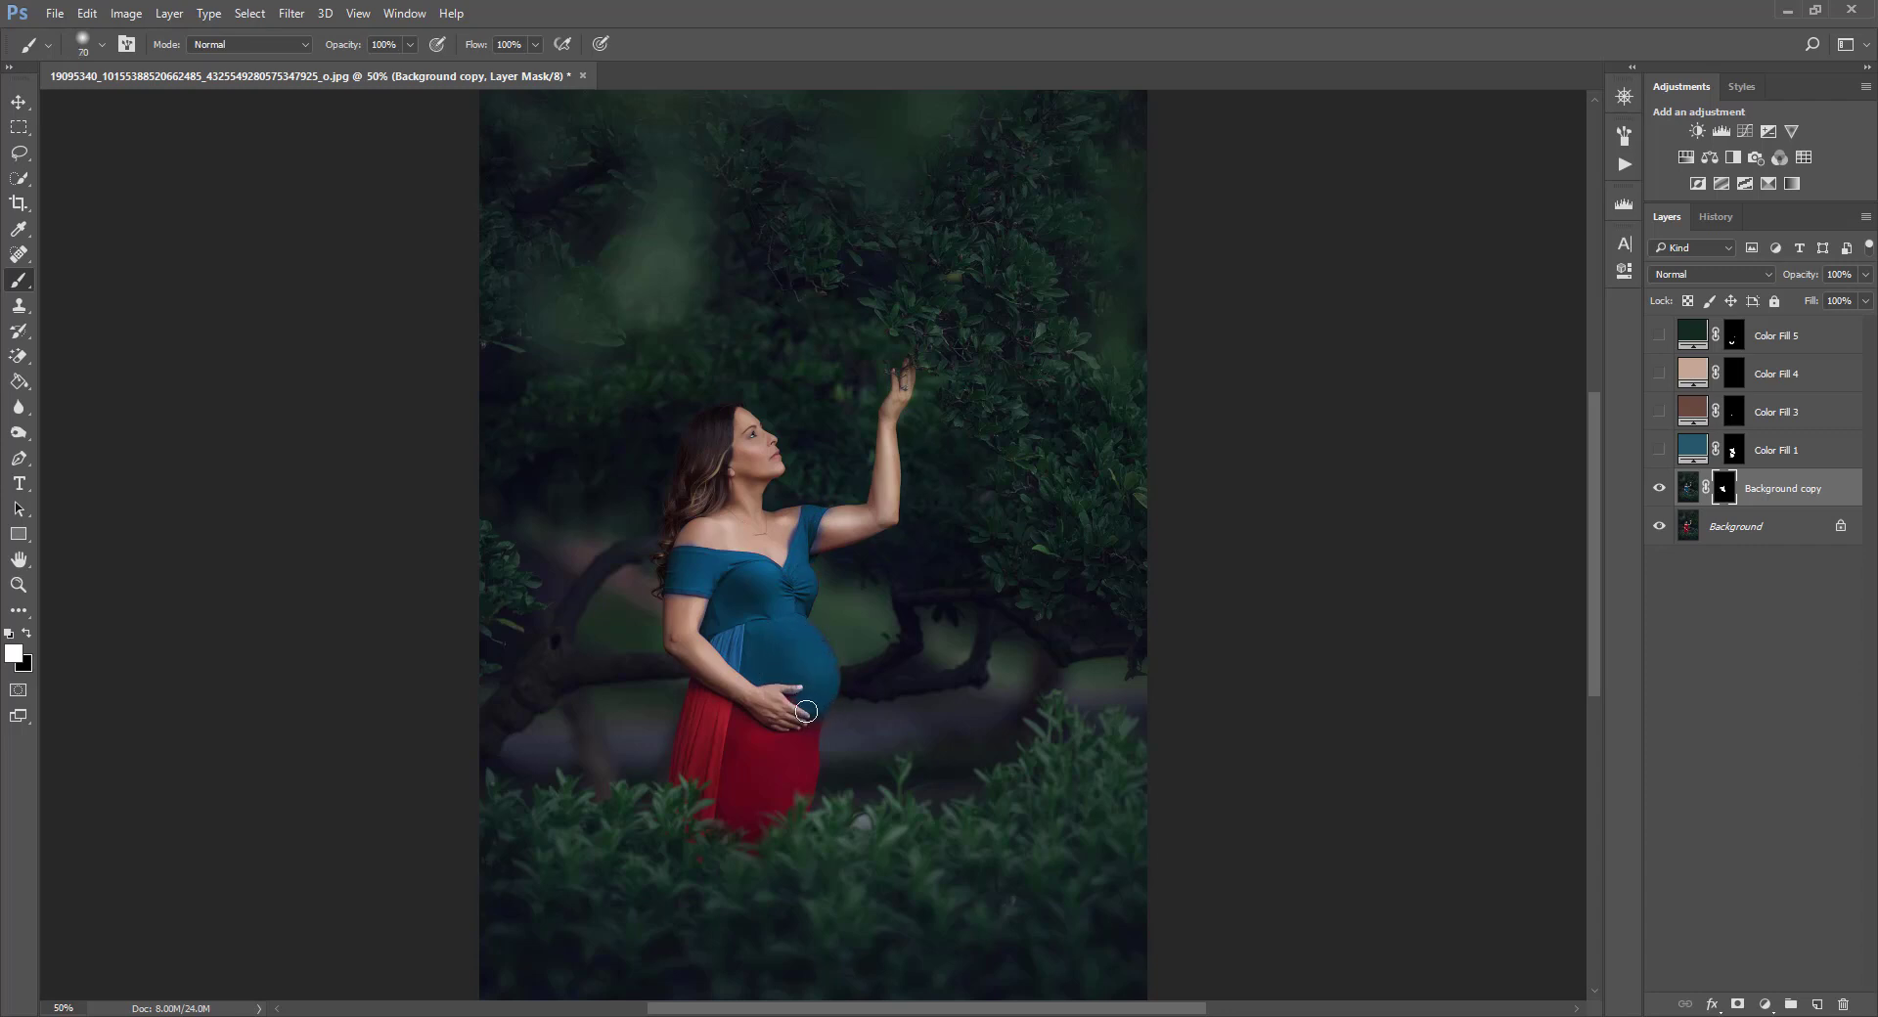
pyautogui.press('[')
pyautogui.press('[')
pyautogui.press('[')
pyautogui.press('[')
pyautogui.moveTo(811, 731)
pyautogui.mouseDown()
pyautogui.moveTo(821, 713)
pyautogui.moveTo(806, 793)
pyautogui.moveTo(801, 777)
pyautogui.mouseUp()
pyautogui.press(']')
pyautogui.press(']')
pyautogui.press(']')
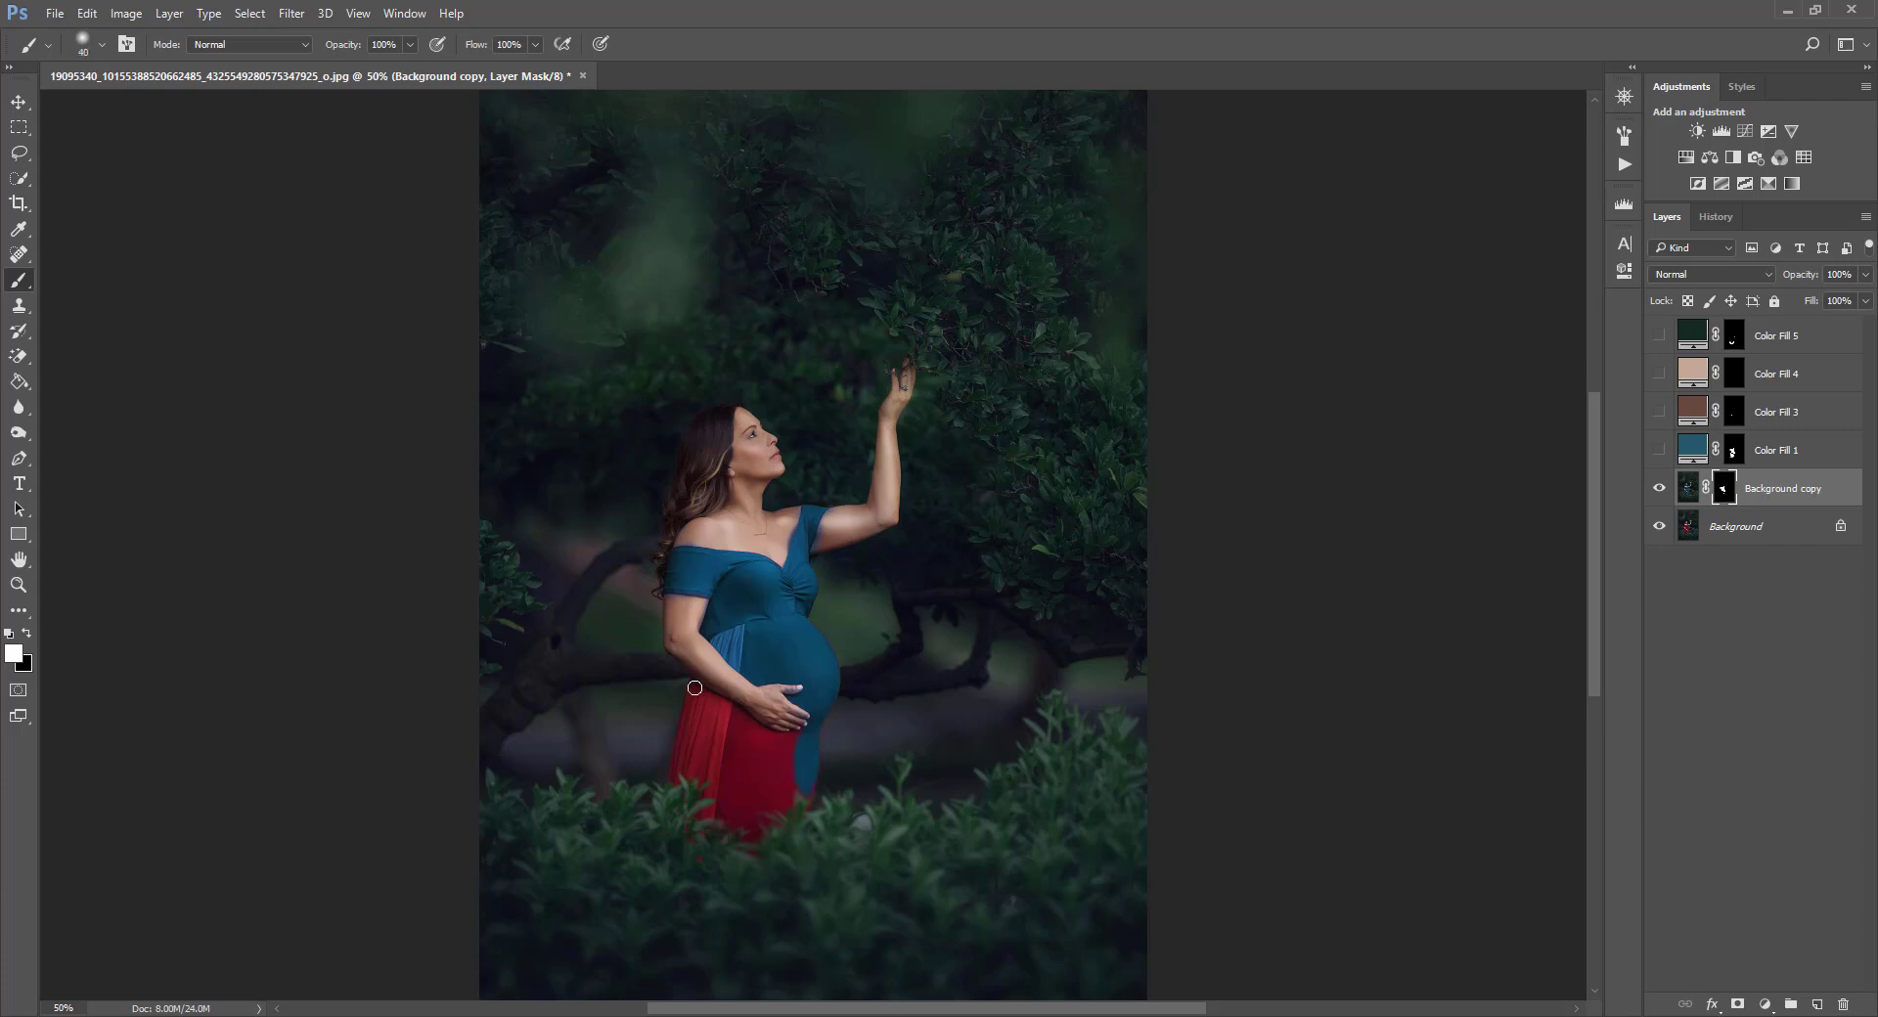
pyautogui.press('[')
pyautogui.moveTo(695, 684)
pyautogui.mouseDown()
pyautogui.moveTo(759, 727)
pyautogui.moveTo(792, 686)
pyautogui.moveTo(745, 721)
pyautogui.moveTo(793, 751)
pyautogui.mouseUp()
pyautogui.press(']')
pyautogui.press(']')
pyautogui.press(']')
pyautogui.press(']')
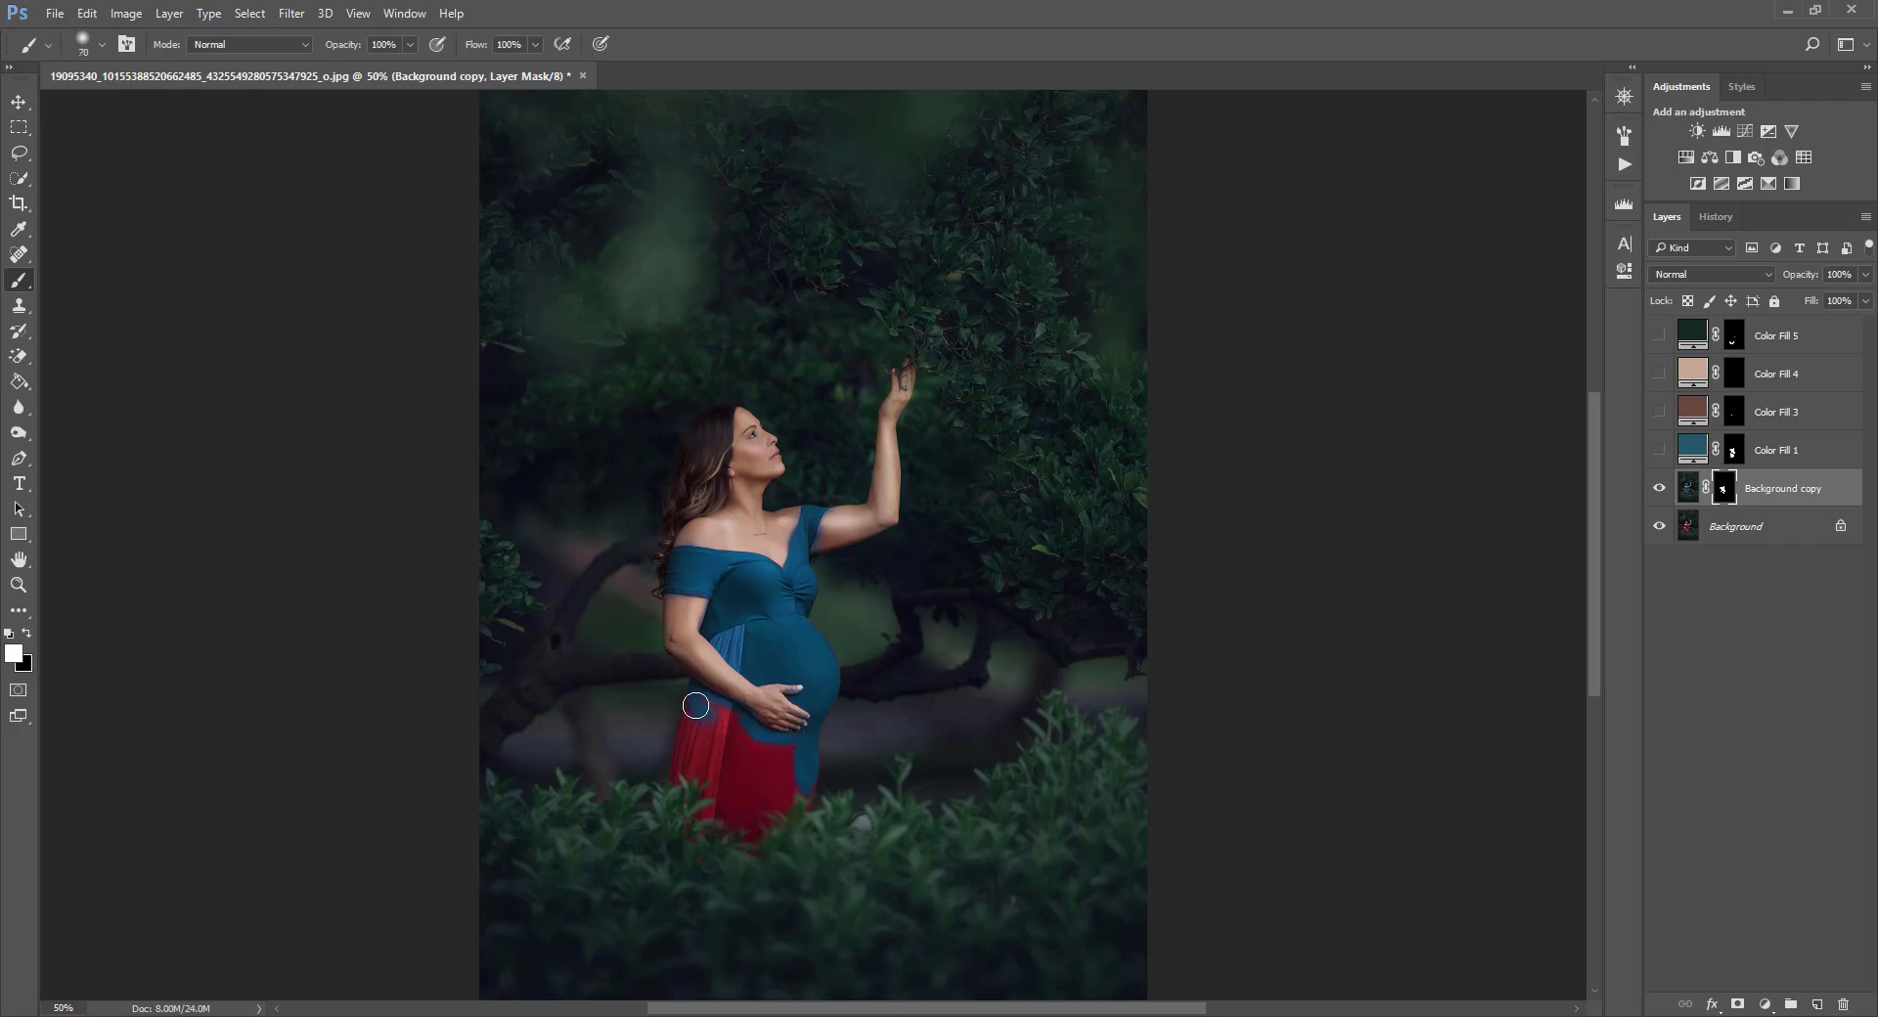
pyautogui.moveTo(695, 707)
pyautogui.mouseDown()
pyautogui.moveTo(681, 757)
pyautogui.moveTo(696, 699)
pyautogui.moveTo(690, 763)
pyautogui.moveTo(710, 742)
pyautogui.moveTo(673, 780)
pyautogui.moveTo(714, 757)
pyautogui.moveTo(707, 811)
pyautogui.moveTo(808, 801)
pyautogui.moveTo(729, 773)
pyautogui.moveTo(706, 710)
pyautogui.moveTo(732, 719)
pyautogui.moveTo(711, 718)
pyautogui.moveTo(751, 801)
pyautogui.moveTo(689, 839)
pyautogui.moveTo(722, 864)
pyautogui.moveTo(672, 817)
pyautogui.moveTo(682, 794)
pyautogui.moveTo(769, 838)
pyautogui.moveTo(796, 799)
pyautogui.mouseUp()
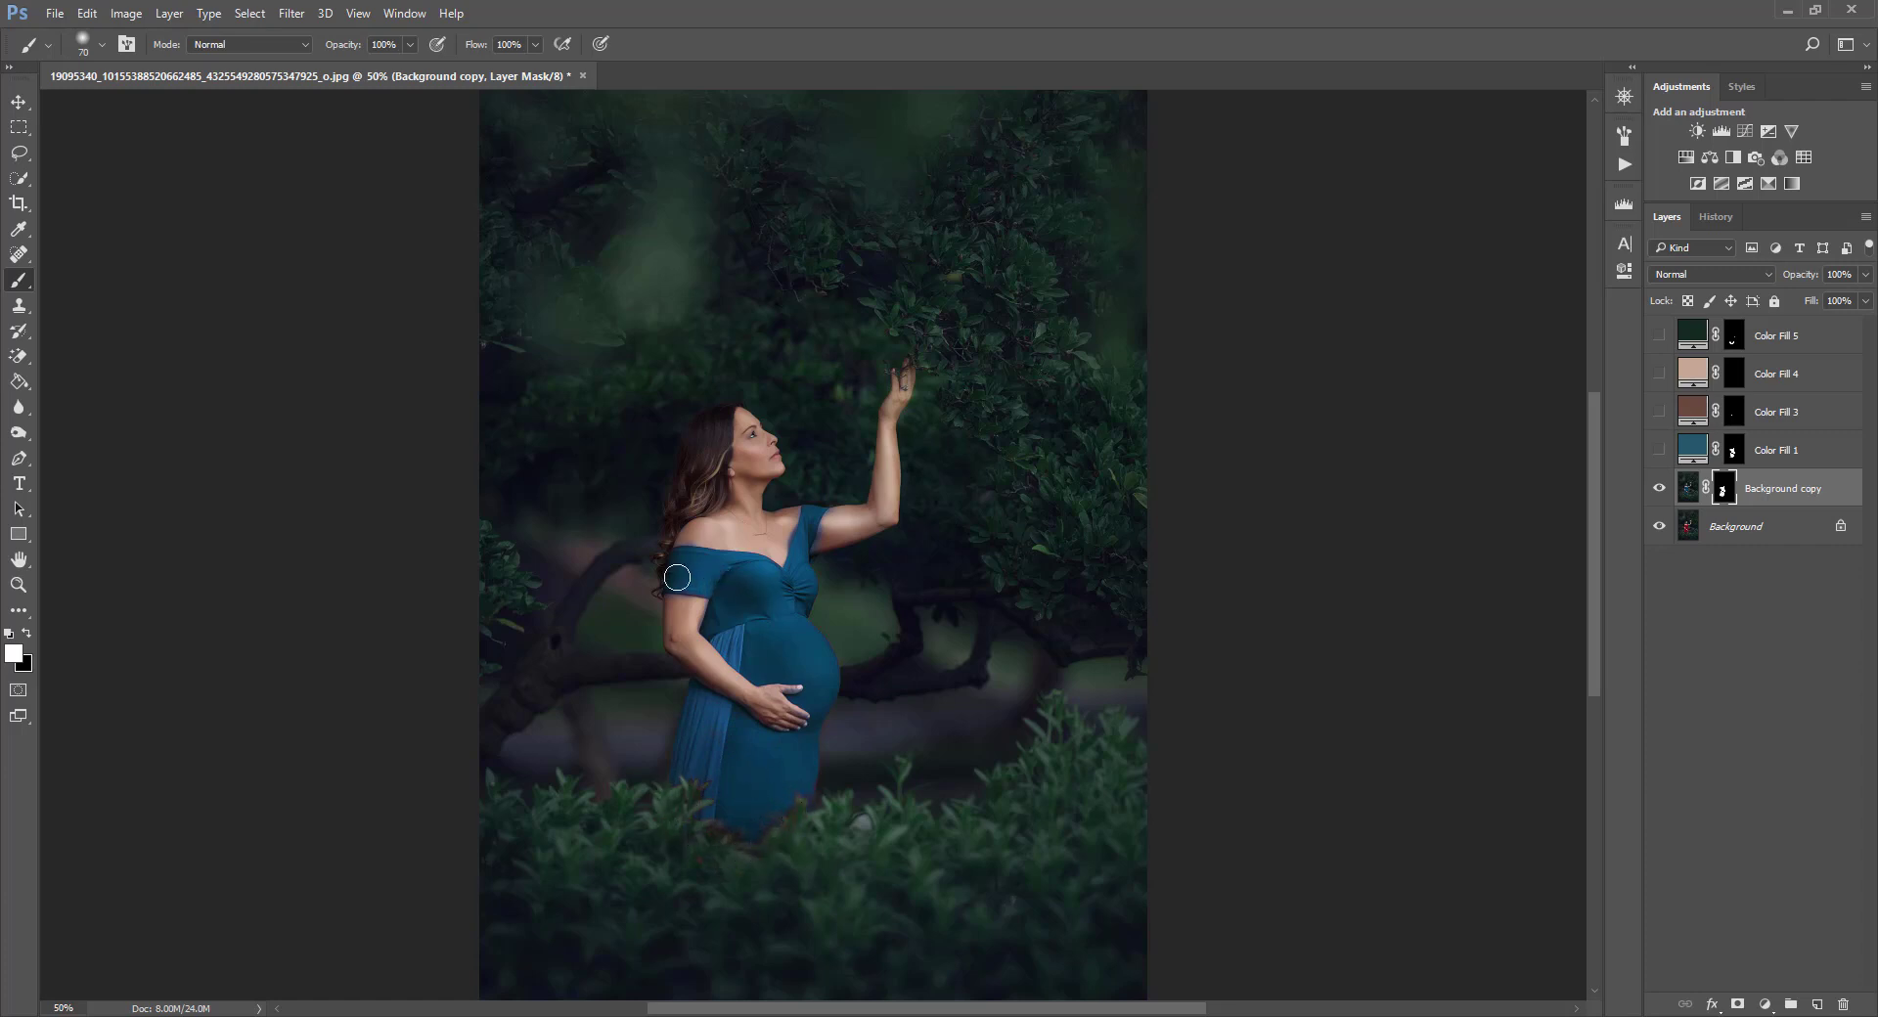
# Zoom in and scroll around to inspect the recolored dress edges on the mask.
pyautogui.click(27, 633)
pyautogui.press('[')
pyautogui.press('[')
pyautogui.press('[')
pyautogui.press('[')
pyautogui.press('[')
pyautogui.press('[')
pyautogui.press('[')
pyautogui.click(85, 15)
pyautogui.click(98, 34)
pyautogui.hotkey('ctrl', '+')
pyautogui.hotkey('ctrl', '+')
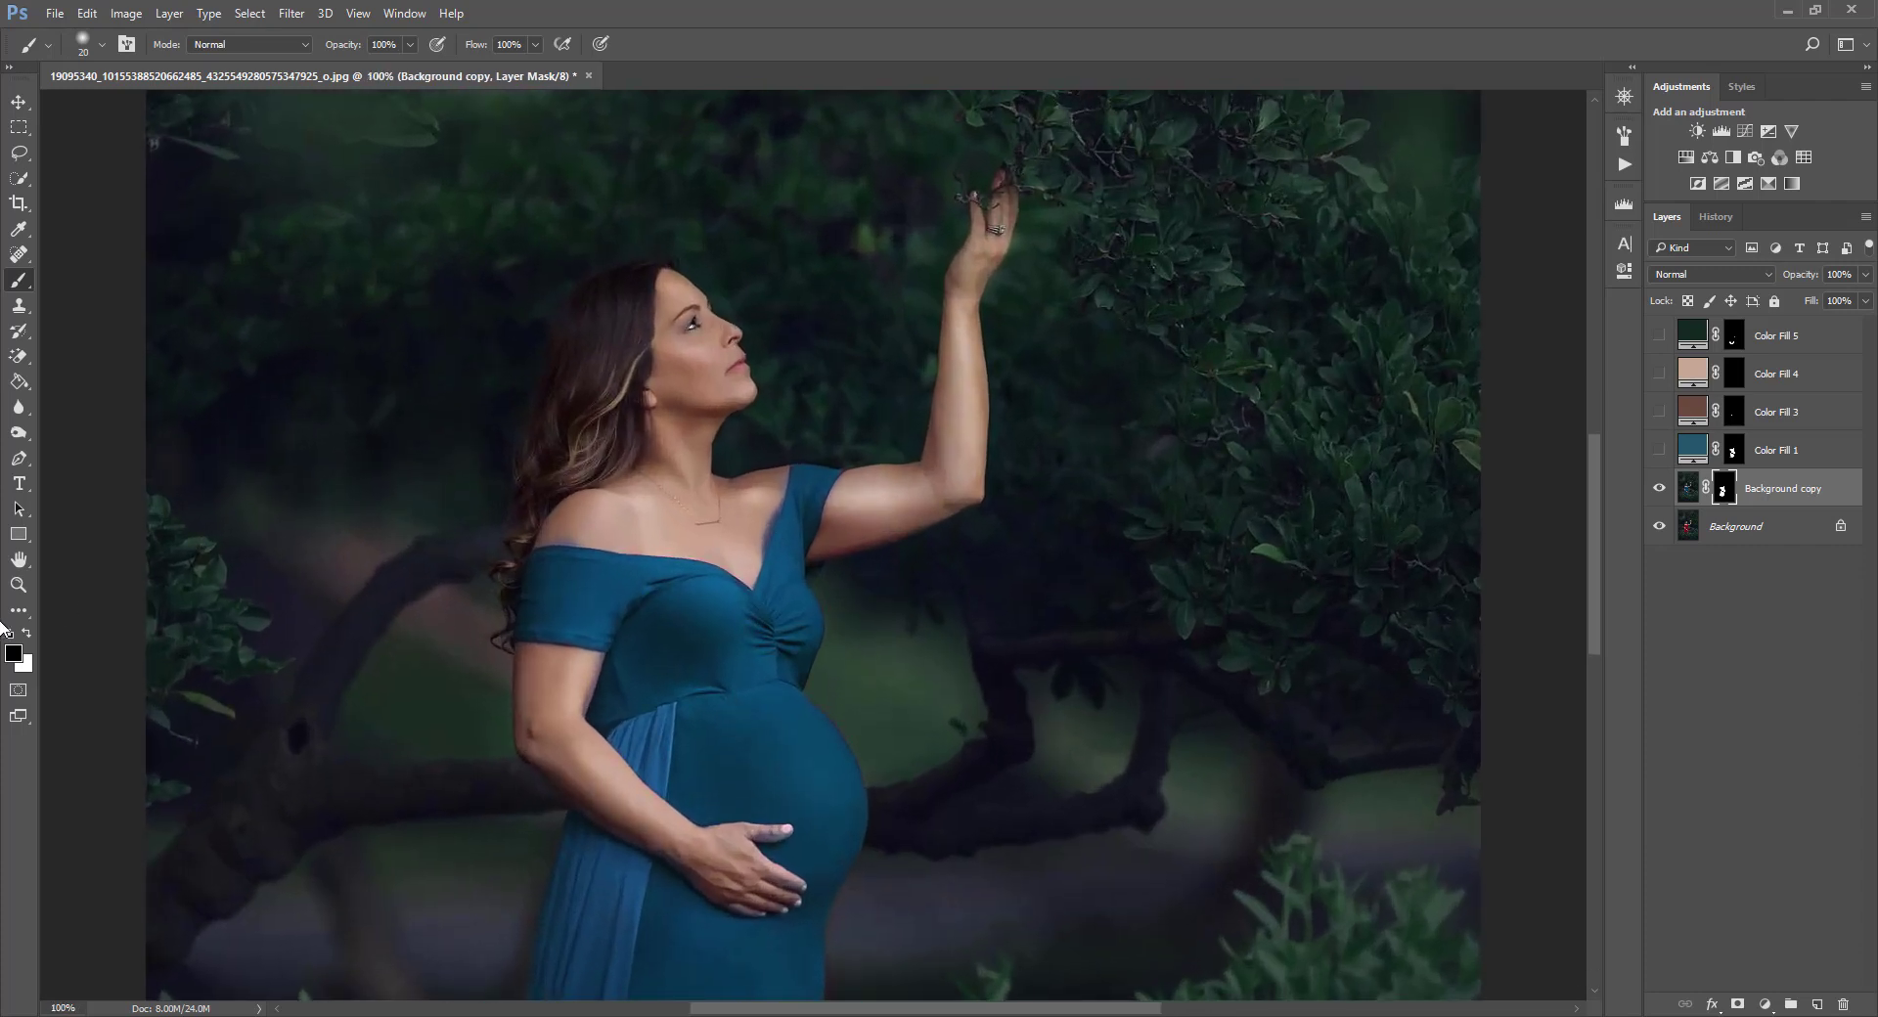
pyautogui.press('[')
pyautogui.press('[')
pyautogui.press('[')
pyautogui.scroll(-3, 563, 559)
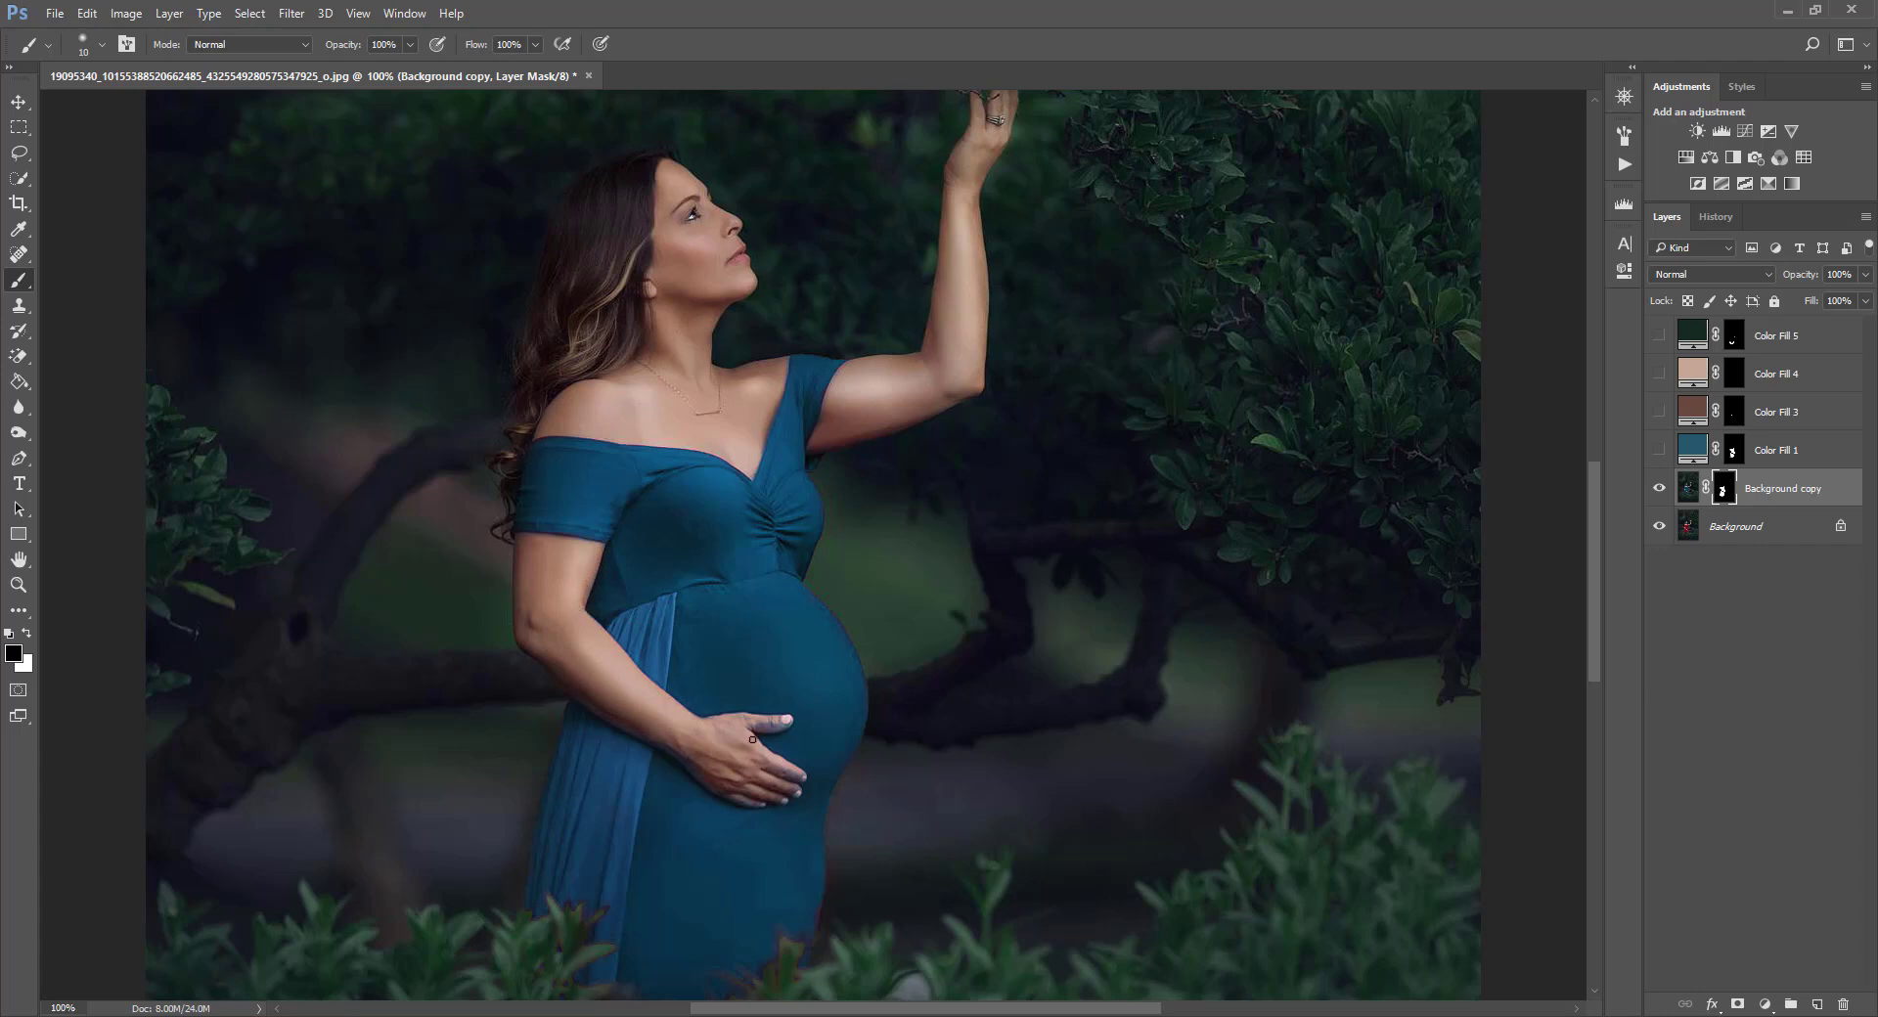
pyautogui.press(']')
pyautogui.press('[')
pyautogui.press(']')
pyautogui.press(']')
pyautogui.hotkey('ctrl', '-')
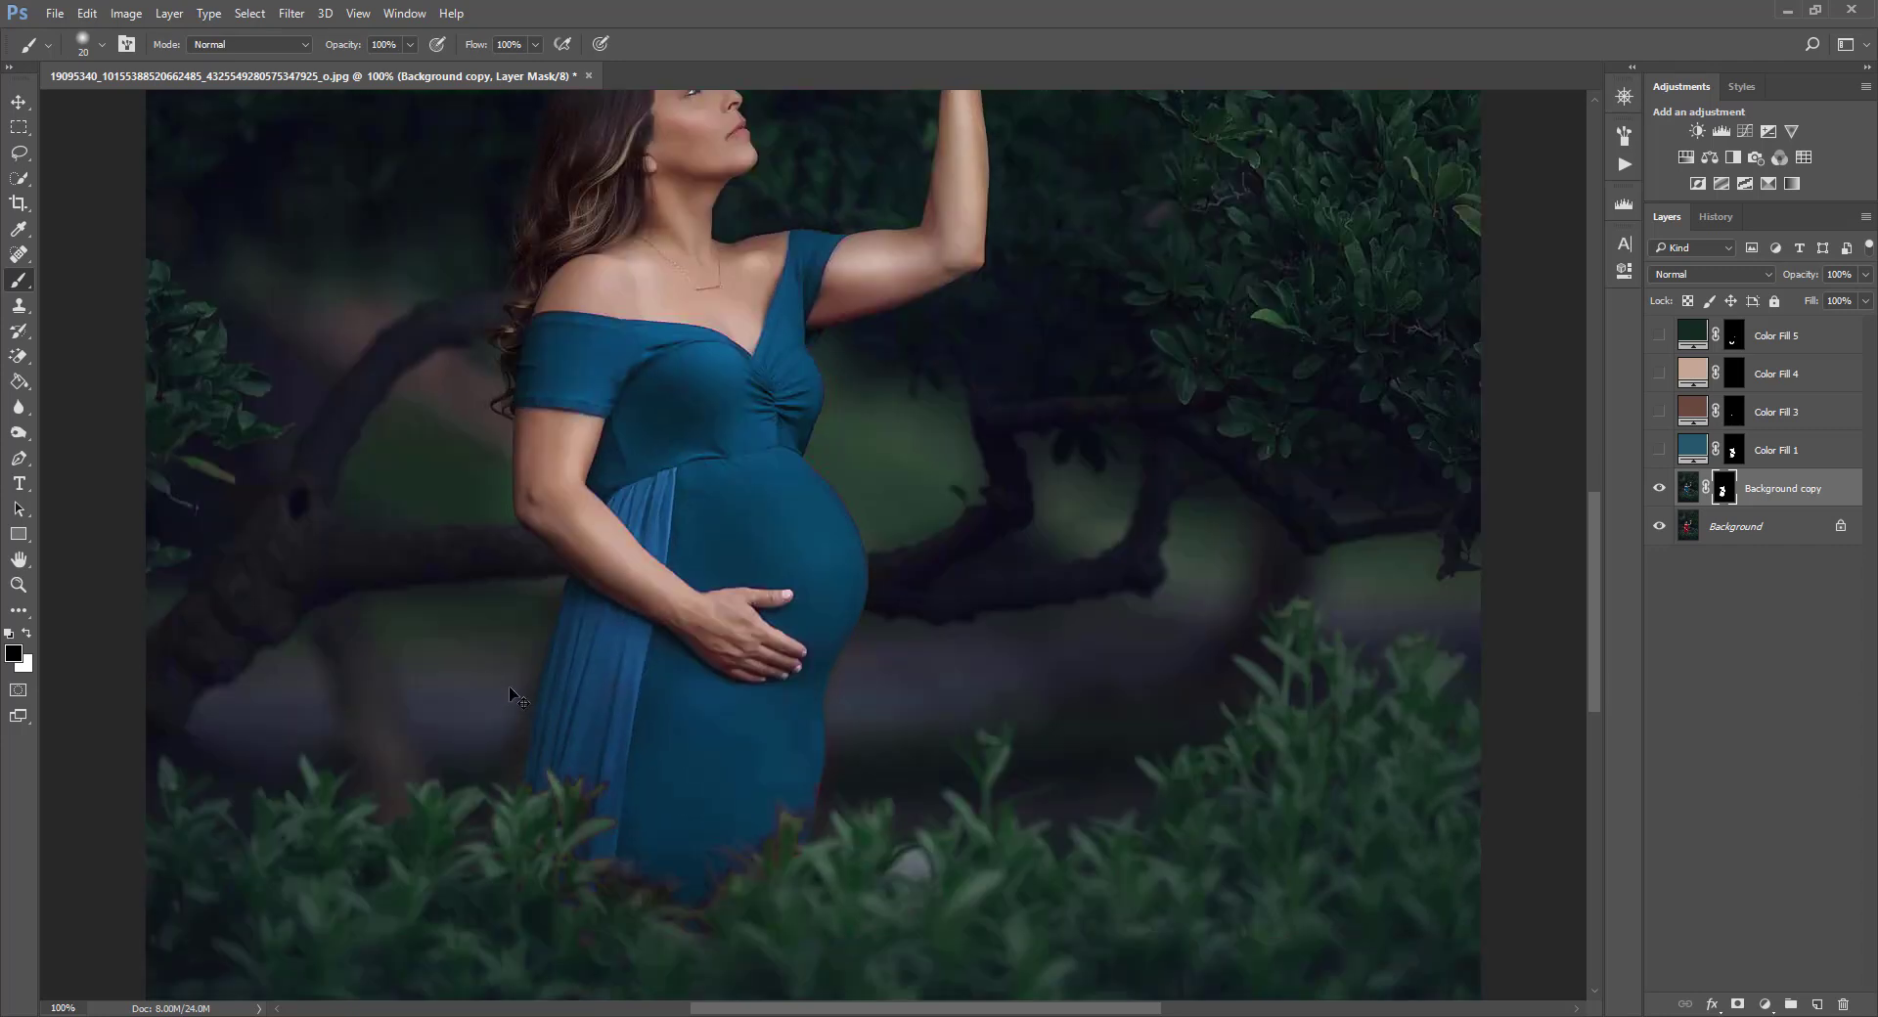
pyautogui.click(26, 633)
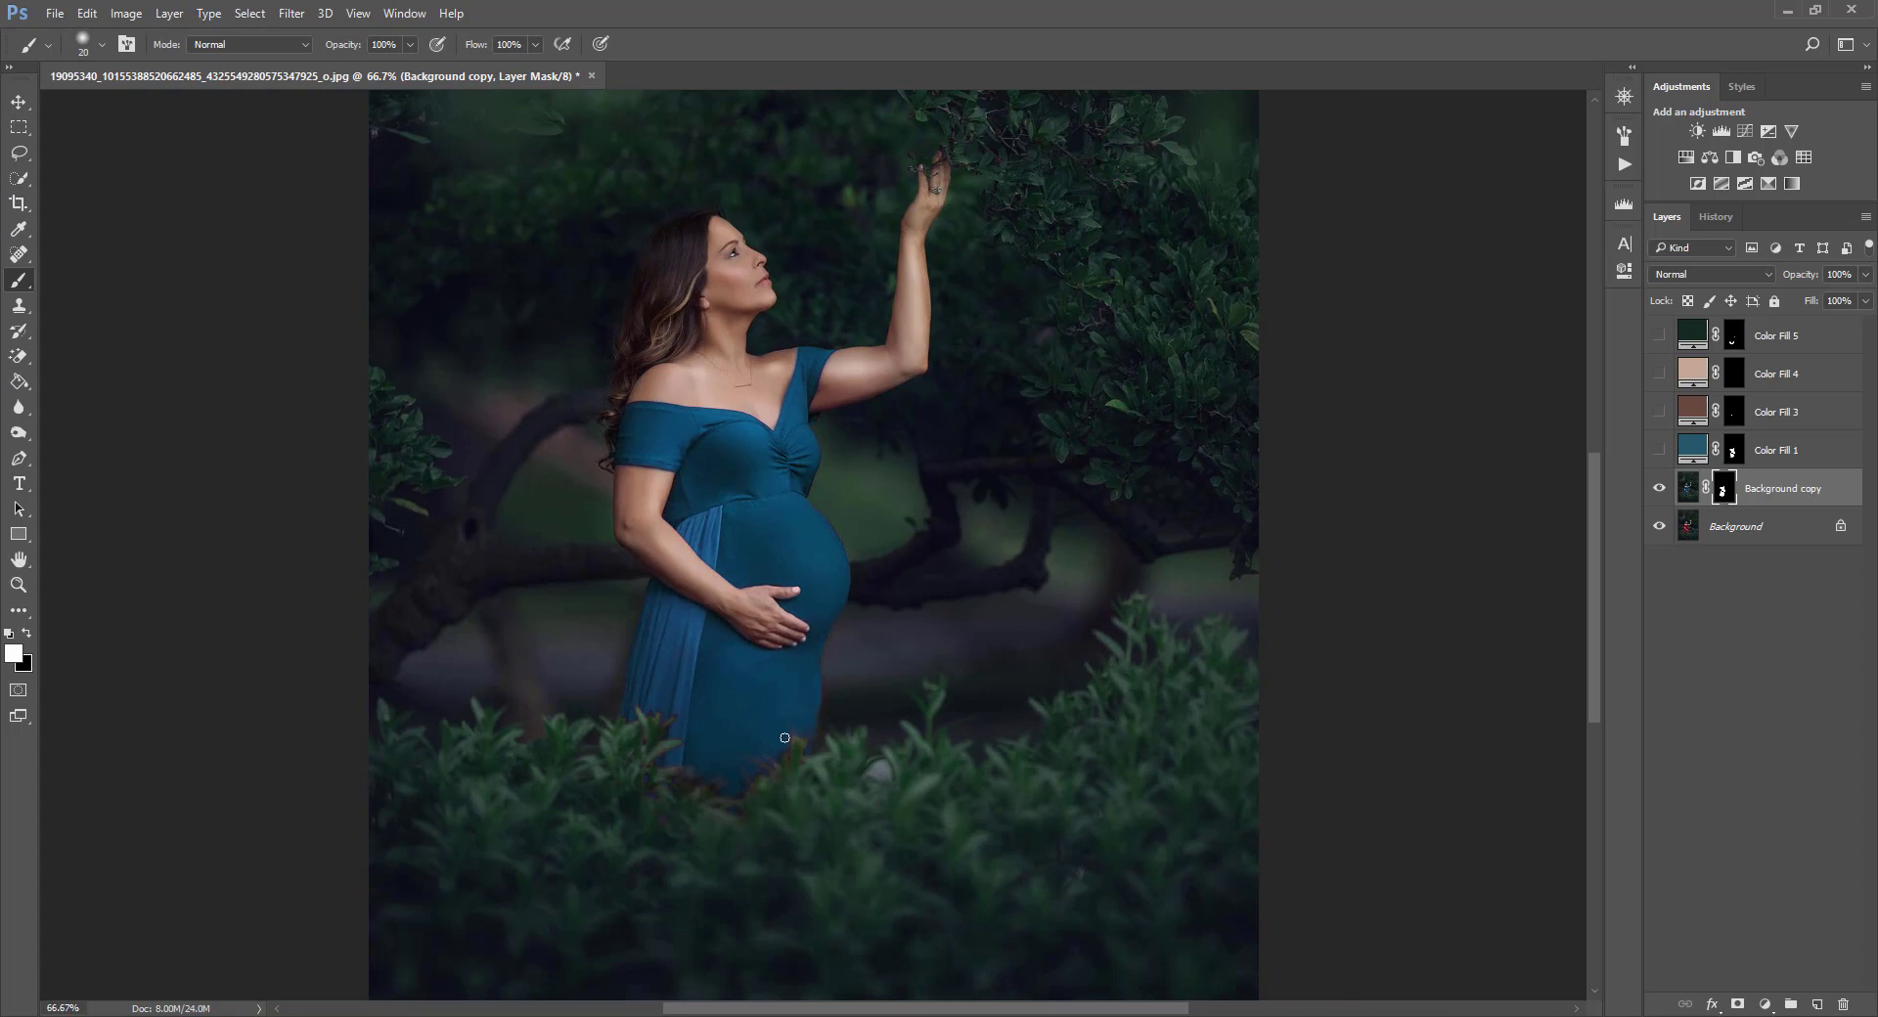
pyautogui.hotkey('ctrl', '-')
pyautogui.hotkey('ctrl', '+')
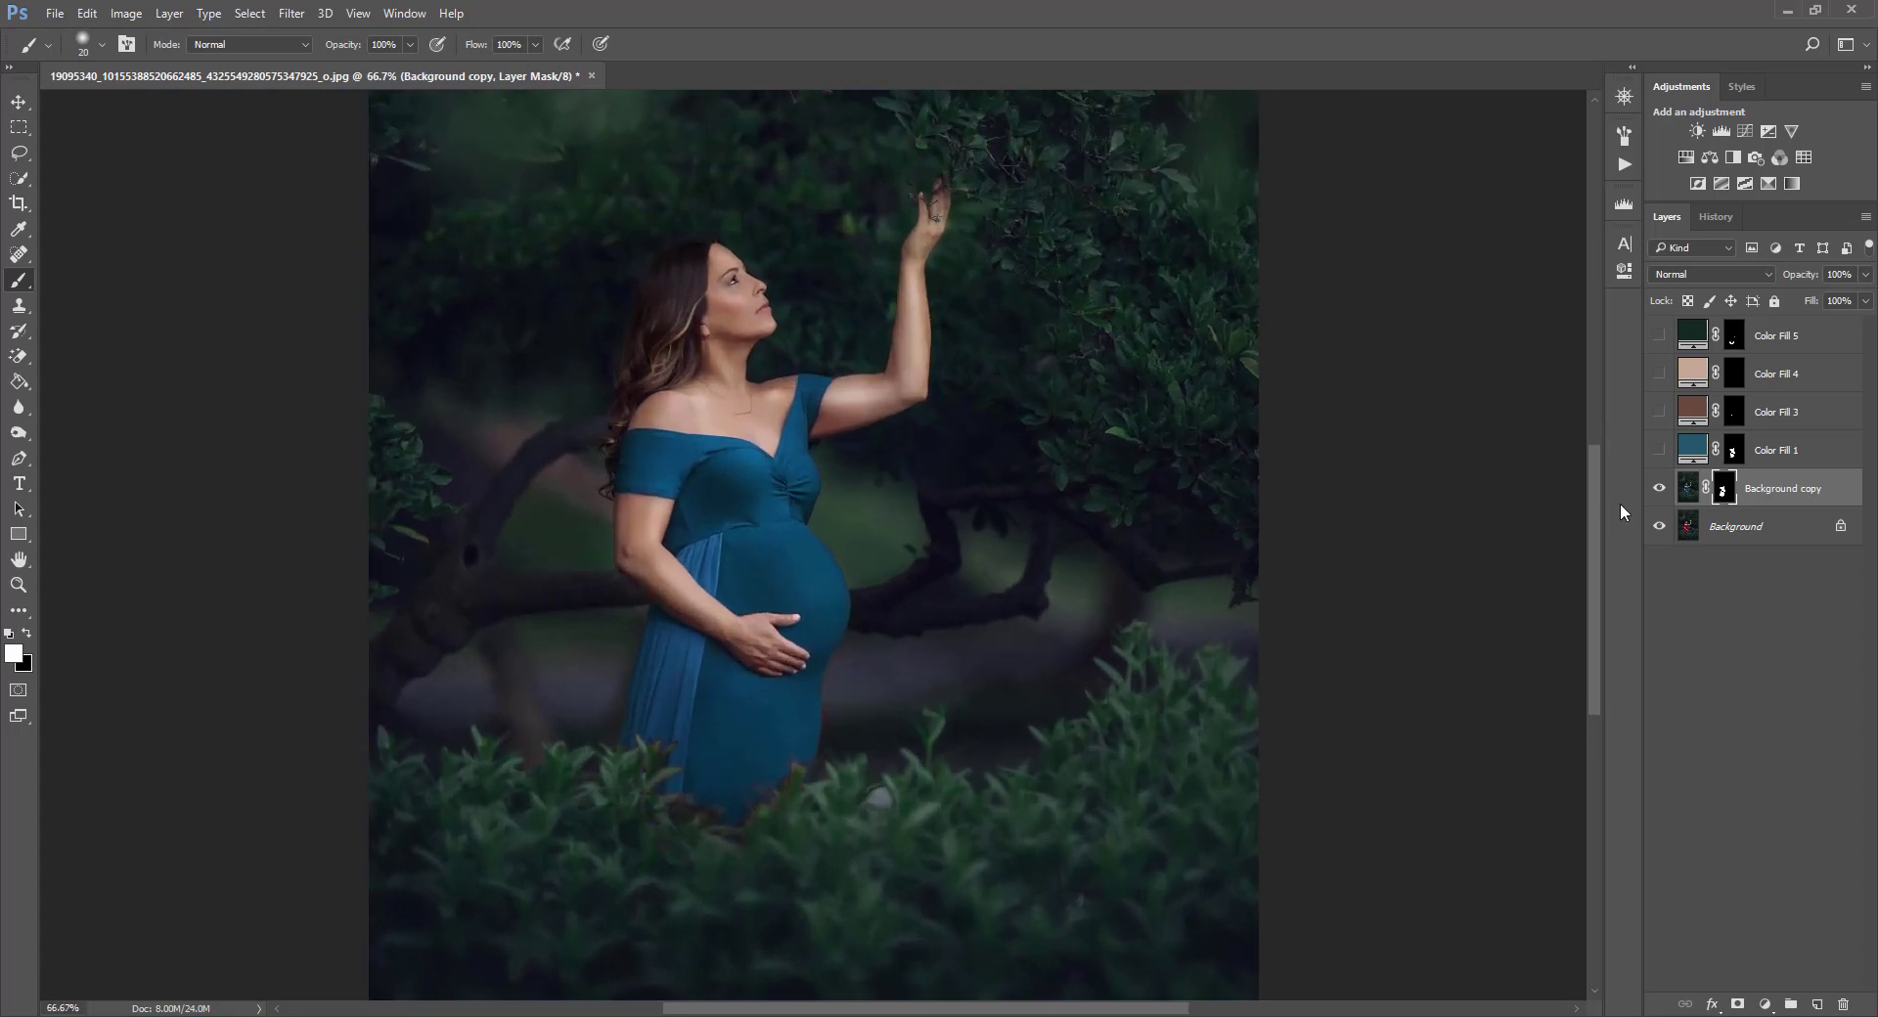
pyautogui.hotkey('ctrl', '+')
pyautogui.hotkey('ctrl', '-')
pyautogui.hotkey('ctrl', '-')
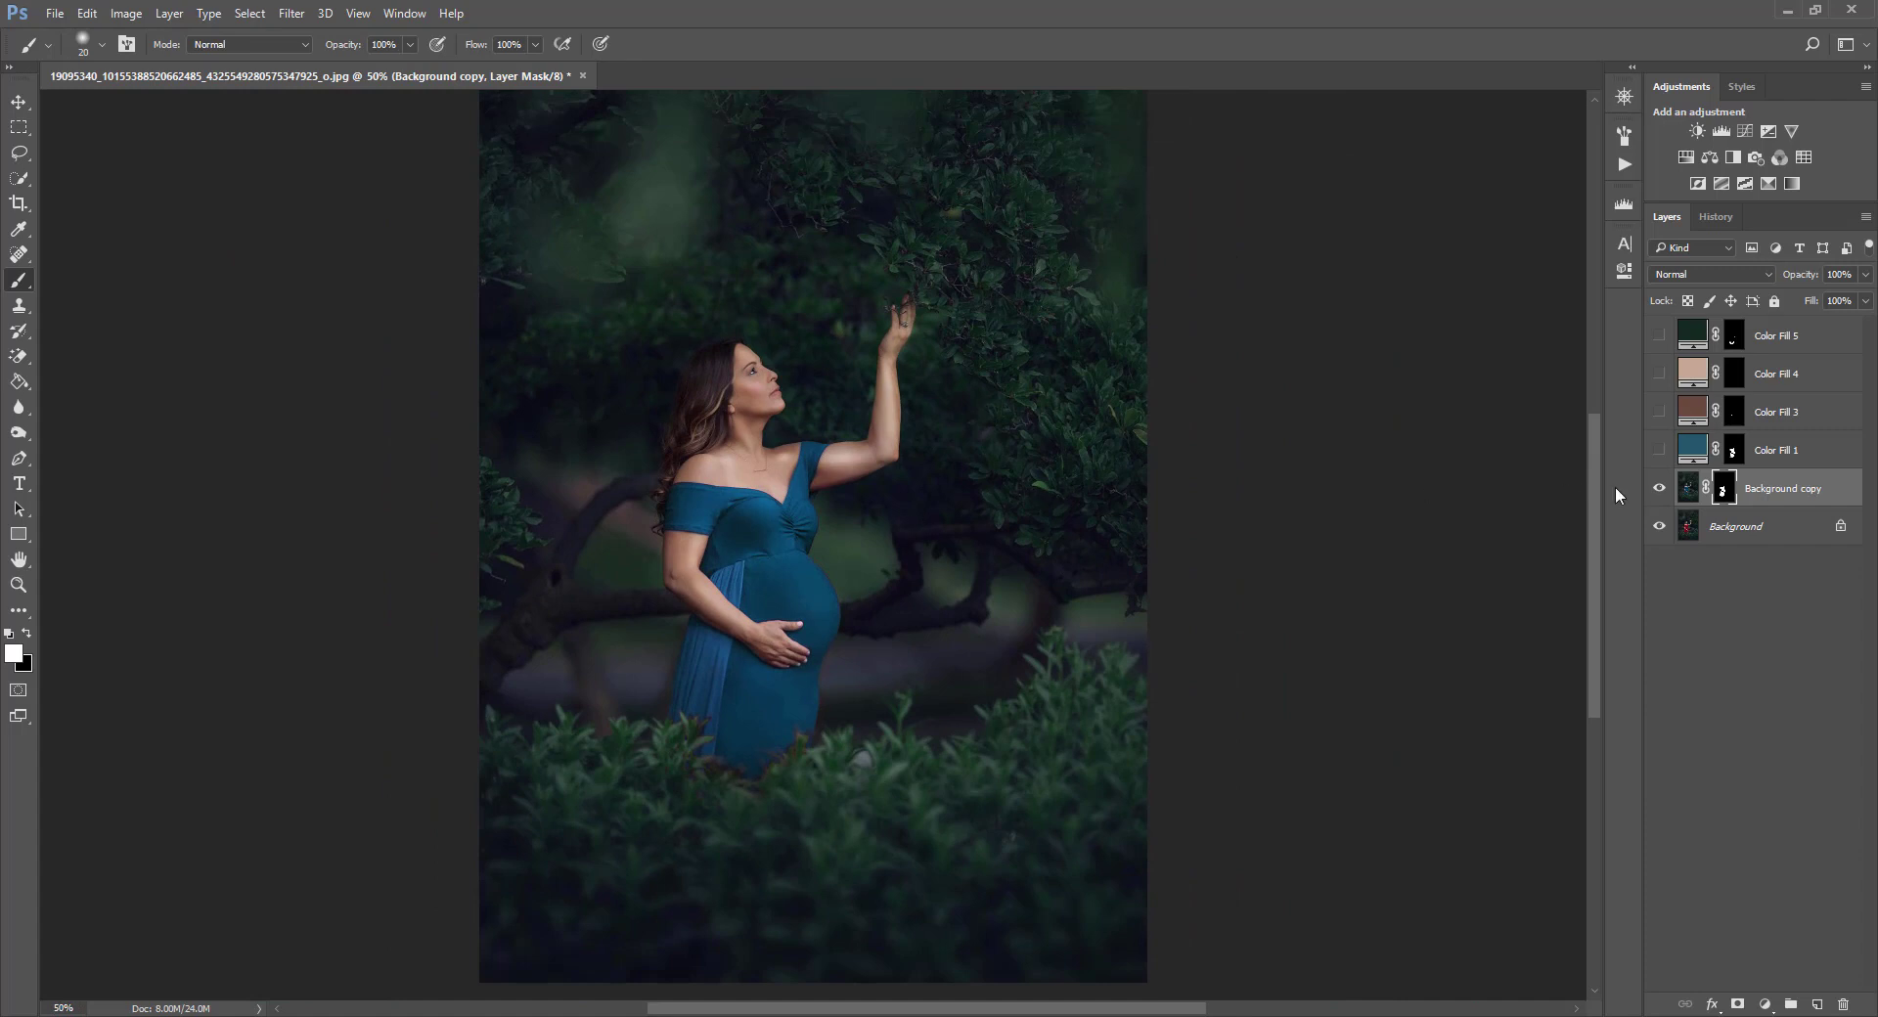
# Set the Background copy layer's opacity to 76% and reselect its mask with default black and white colors.
pyautogui.click(1688, 488)
pyautogui.moveTo(1865, 274); pyautogui.dragTo(1846, 304)
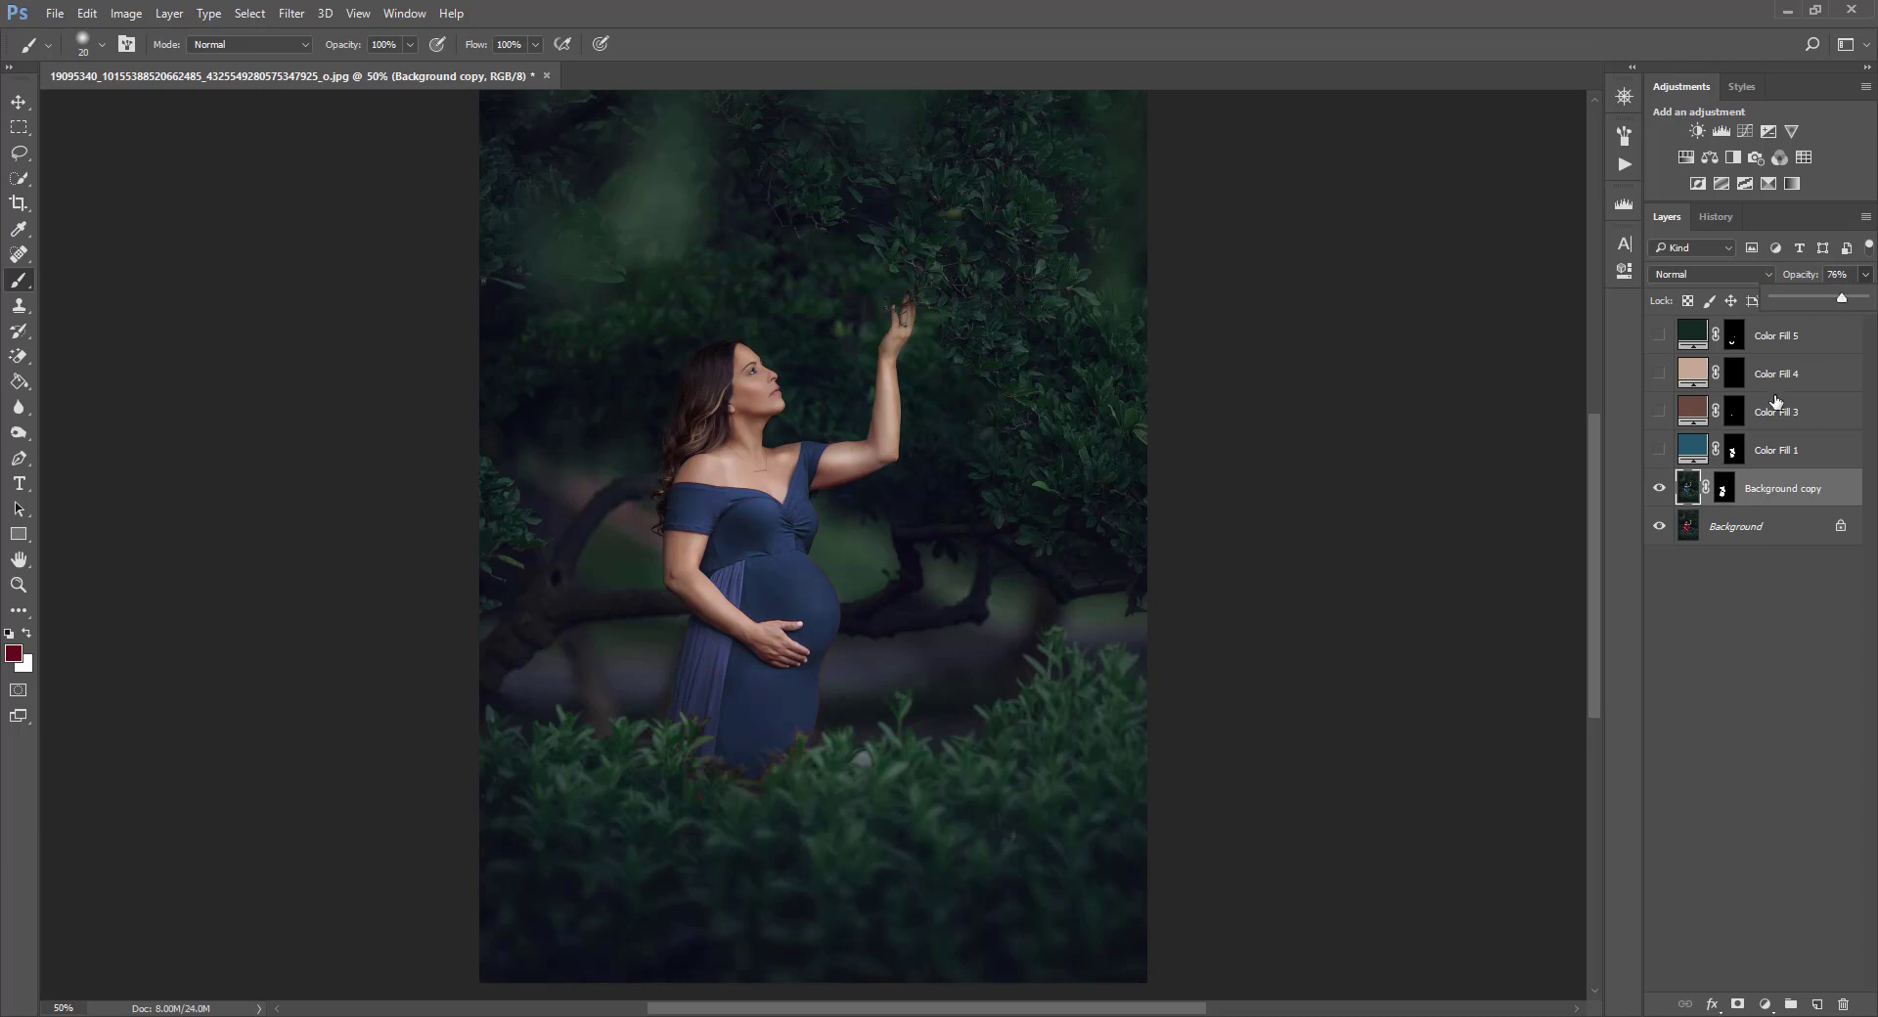
pyautogui.click(1723, 486)
pyautogui.press('d')
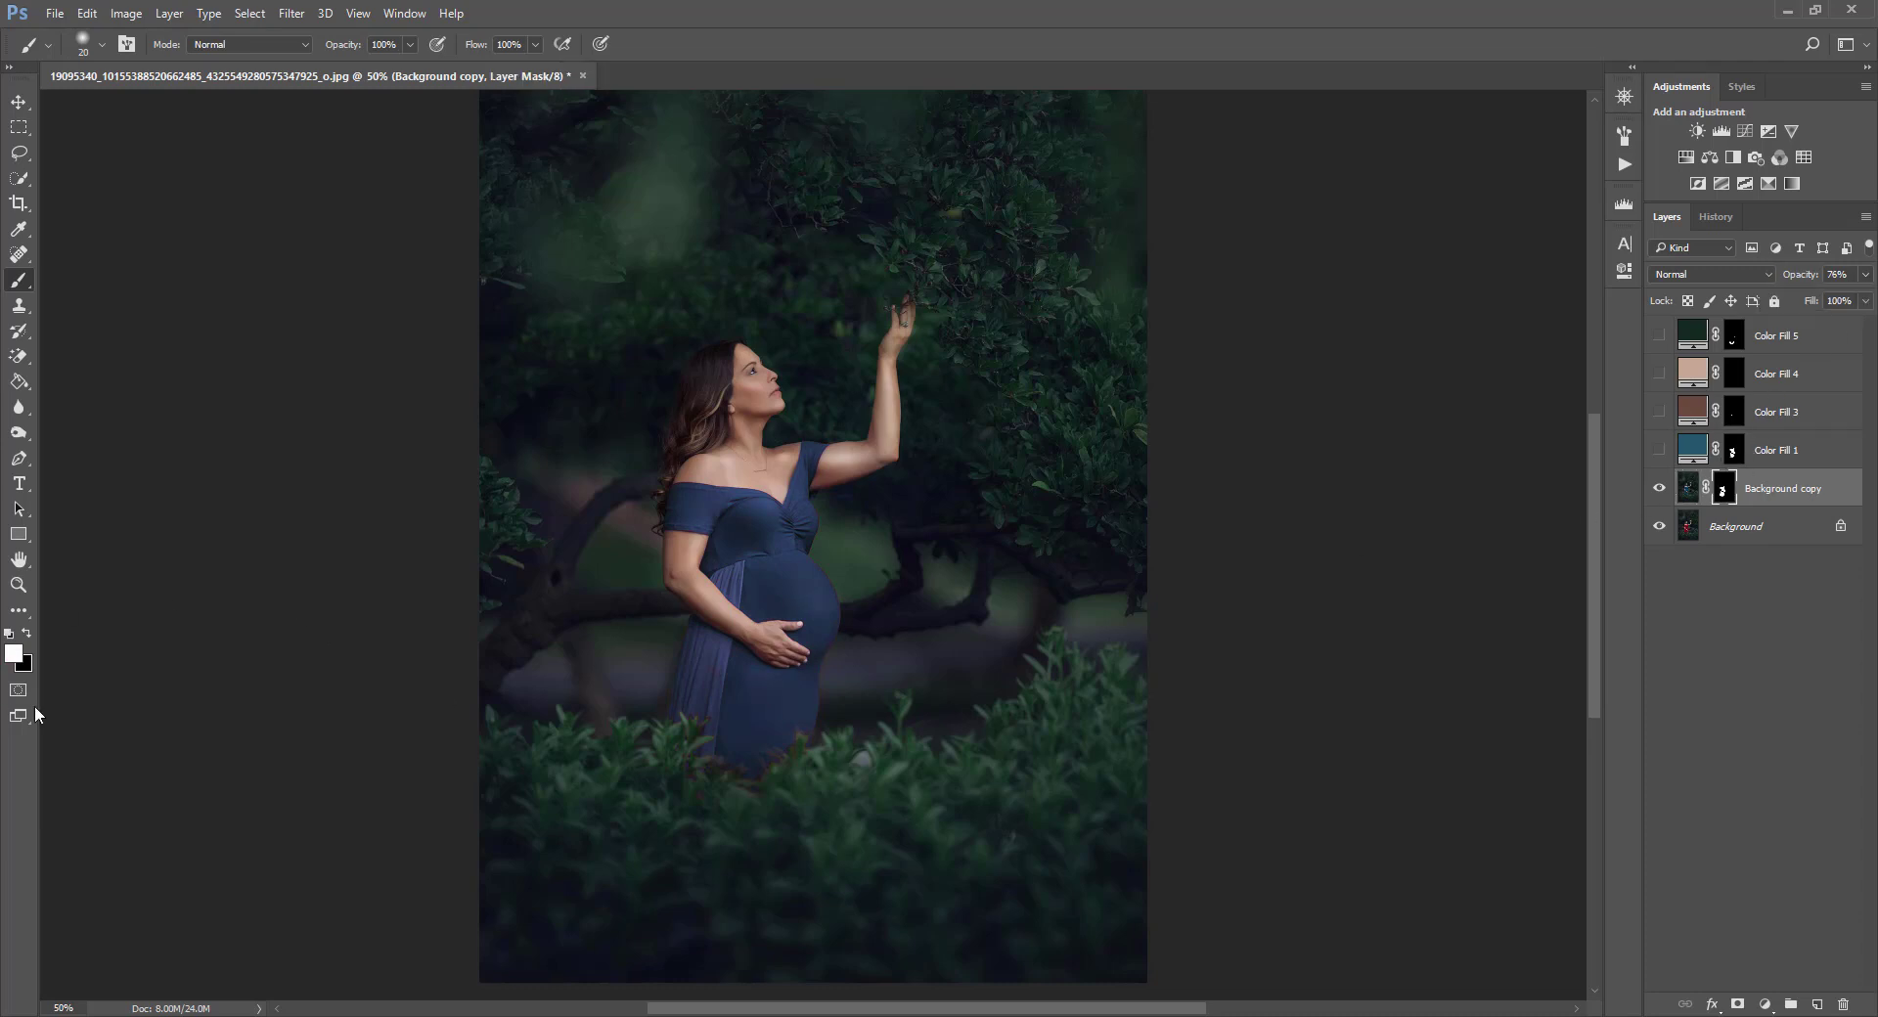
# Set the Background copy layer's opacity to 88%.
pyautogui.press('x')
pyautogui.press('x')
pyautogui.press('[')
pyautogui.hotkey('ctrl', '-')
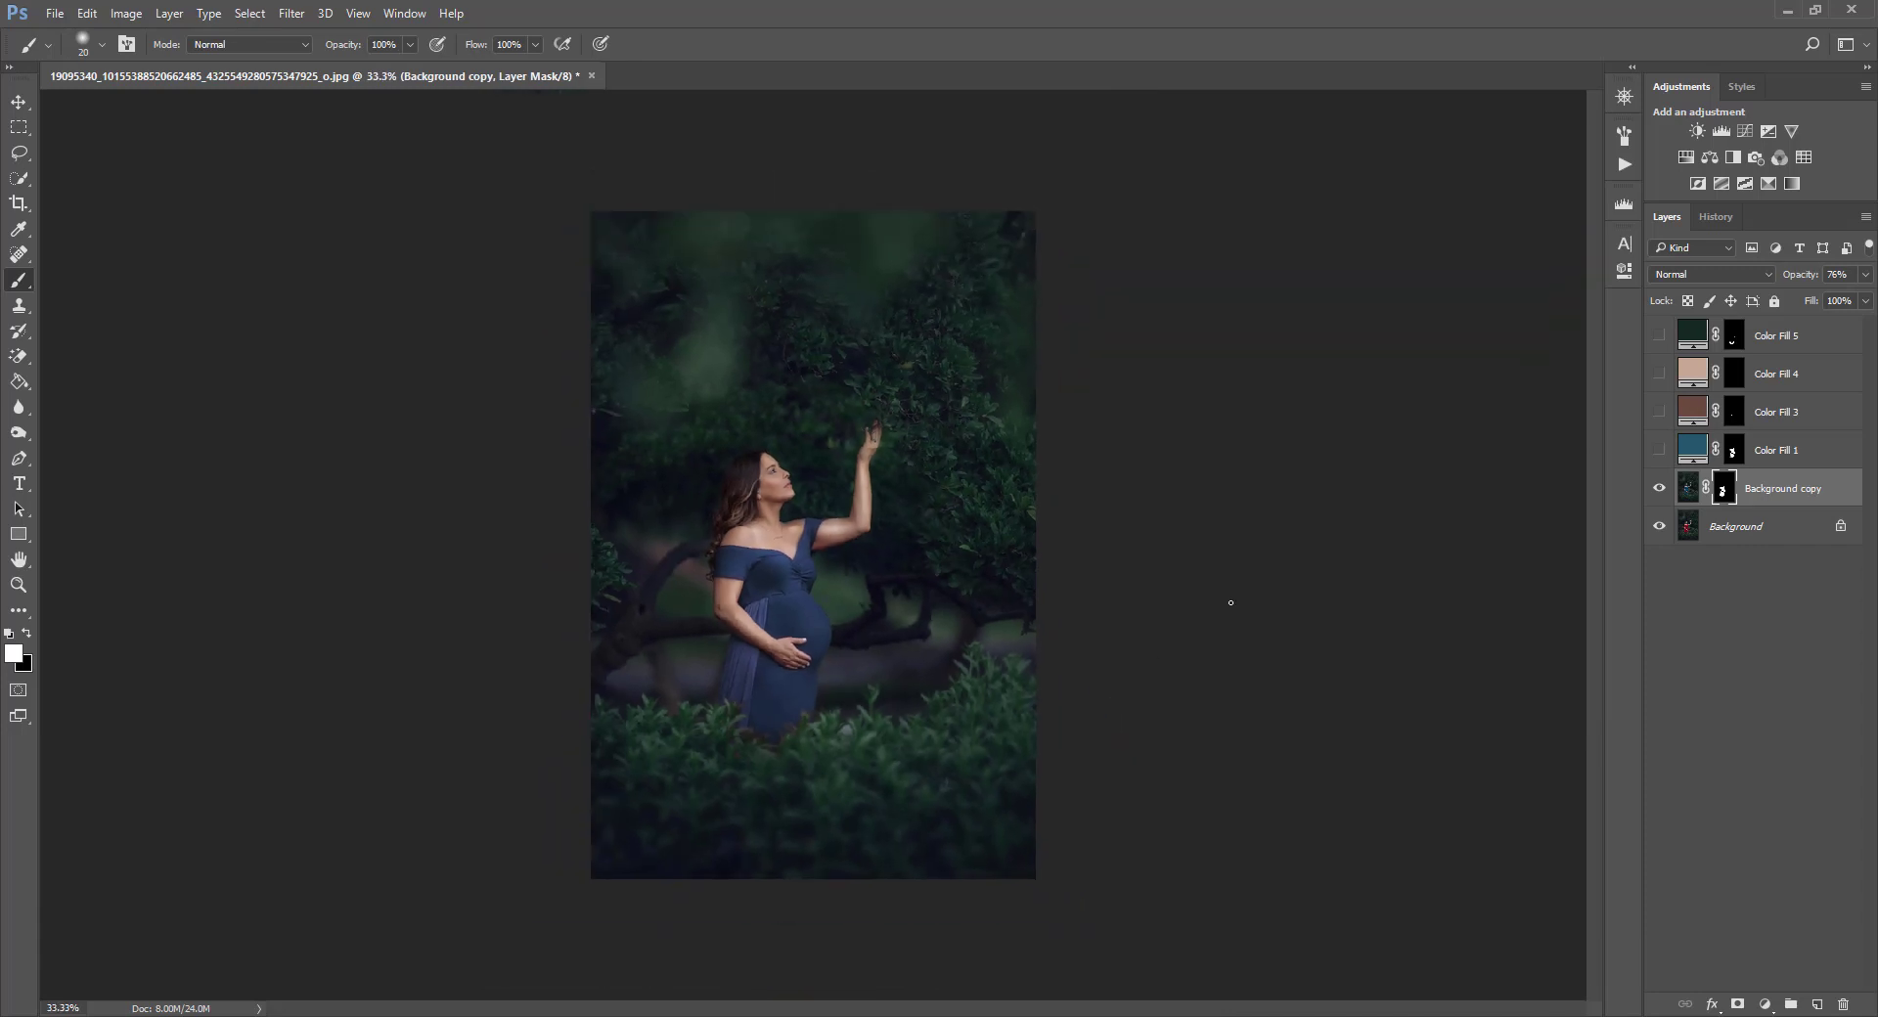
pyautogui.hotkey('ctrl', '+')
pyautogui.click(1865, 274)
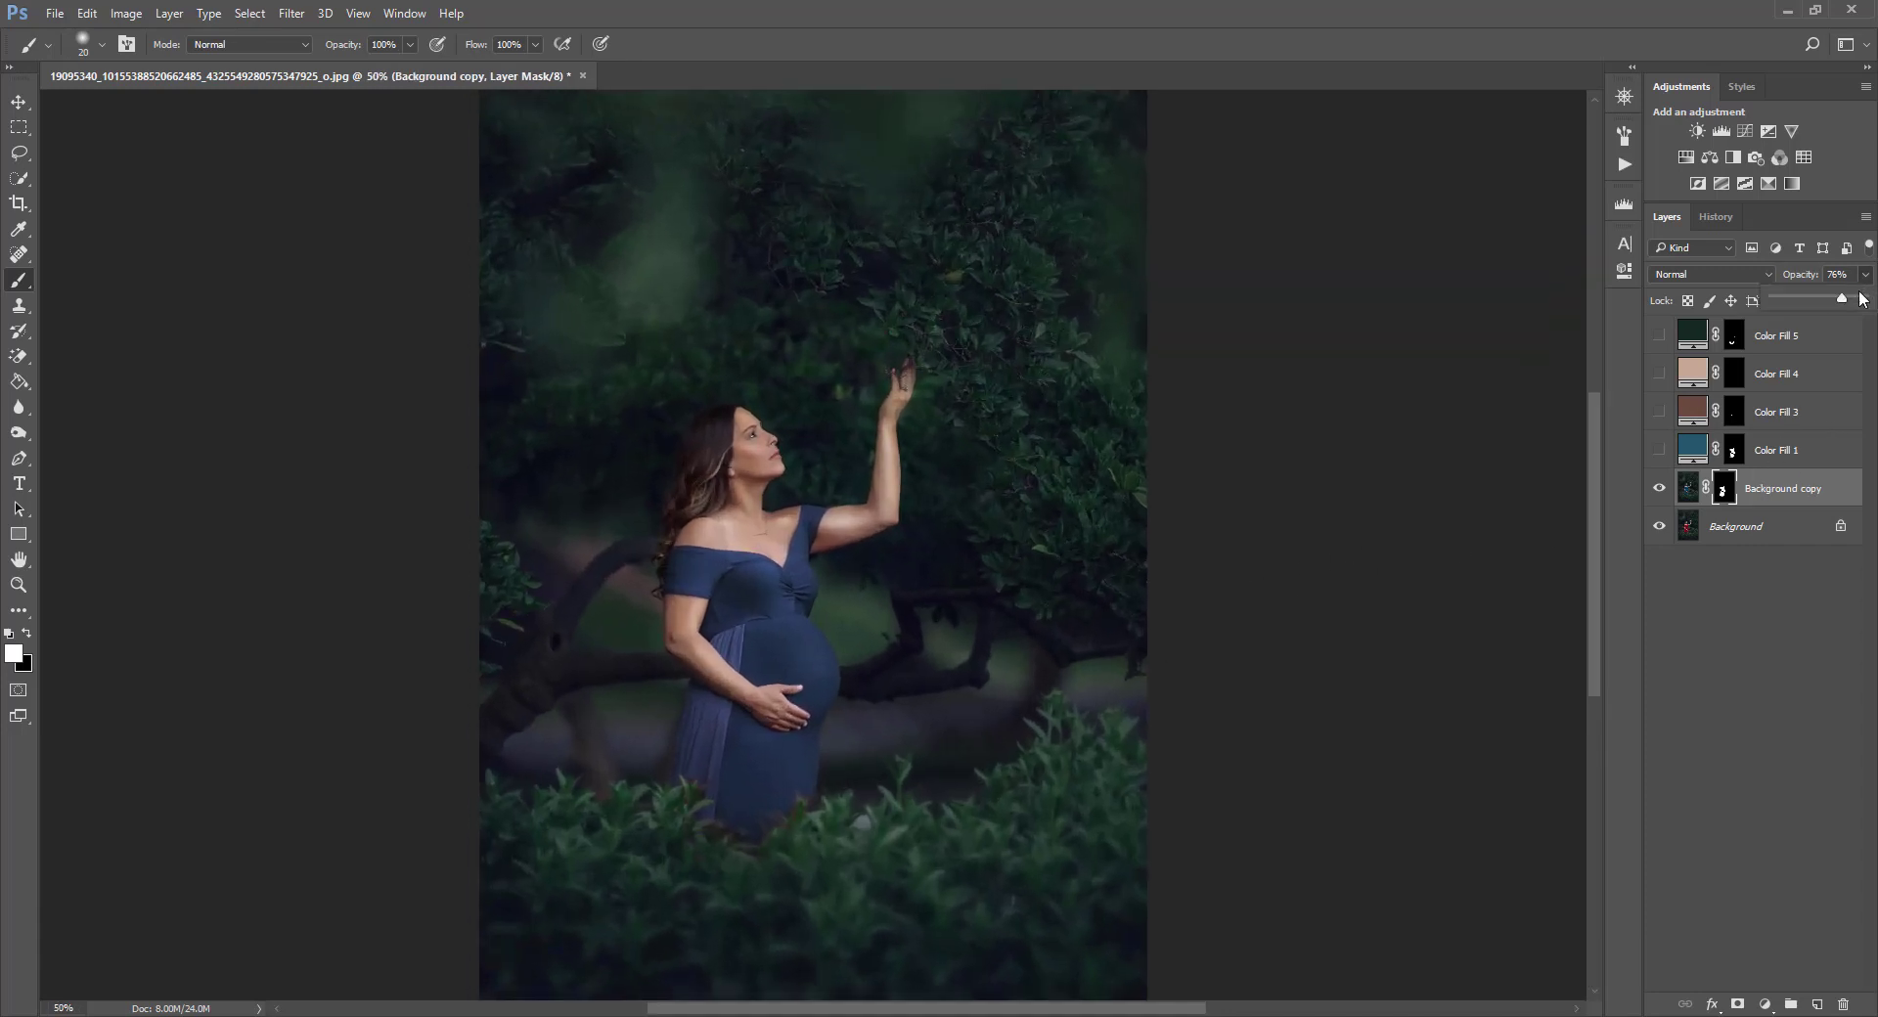
pyautogui.moveTo(1844, 299); pyautogui.dragTo(1855, 303)
# Hide the Background copy layer to compare against the original red dress.
pyautogui.click(1757, 512)
pyautogui.click(1756, 494)
pyautogui.click(1658, 491)
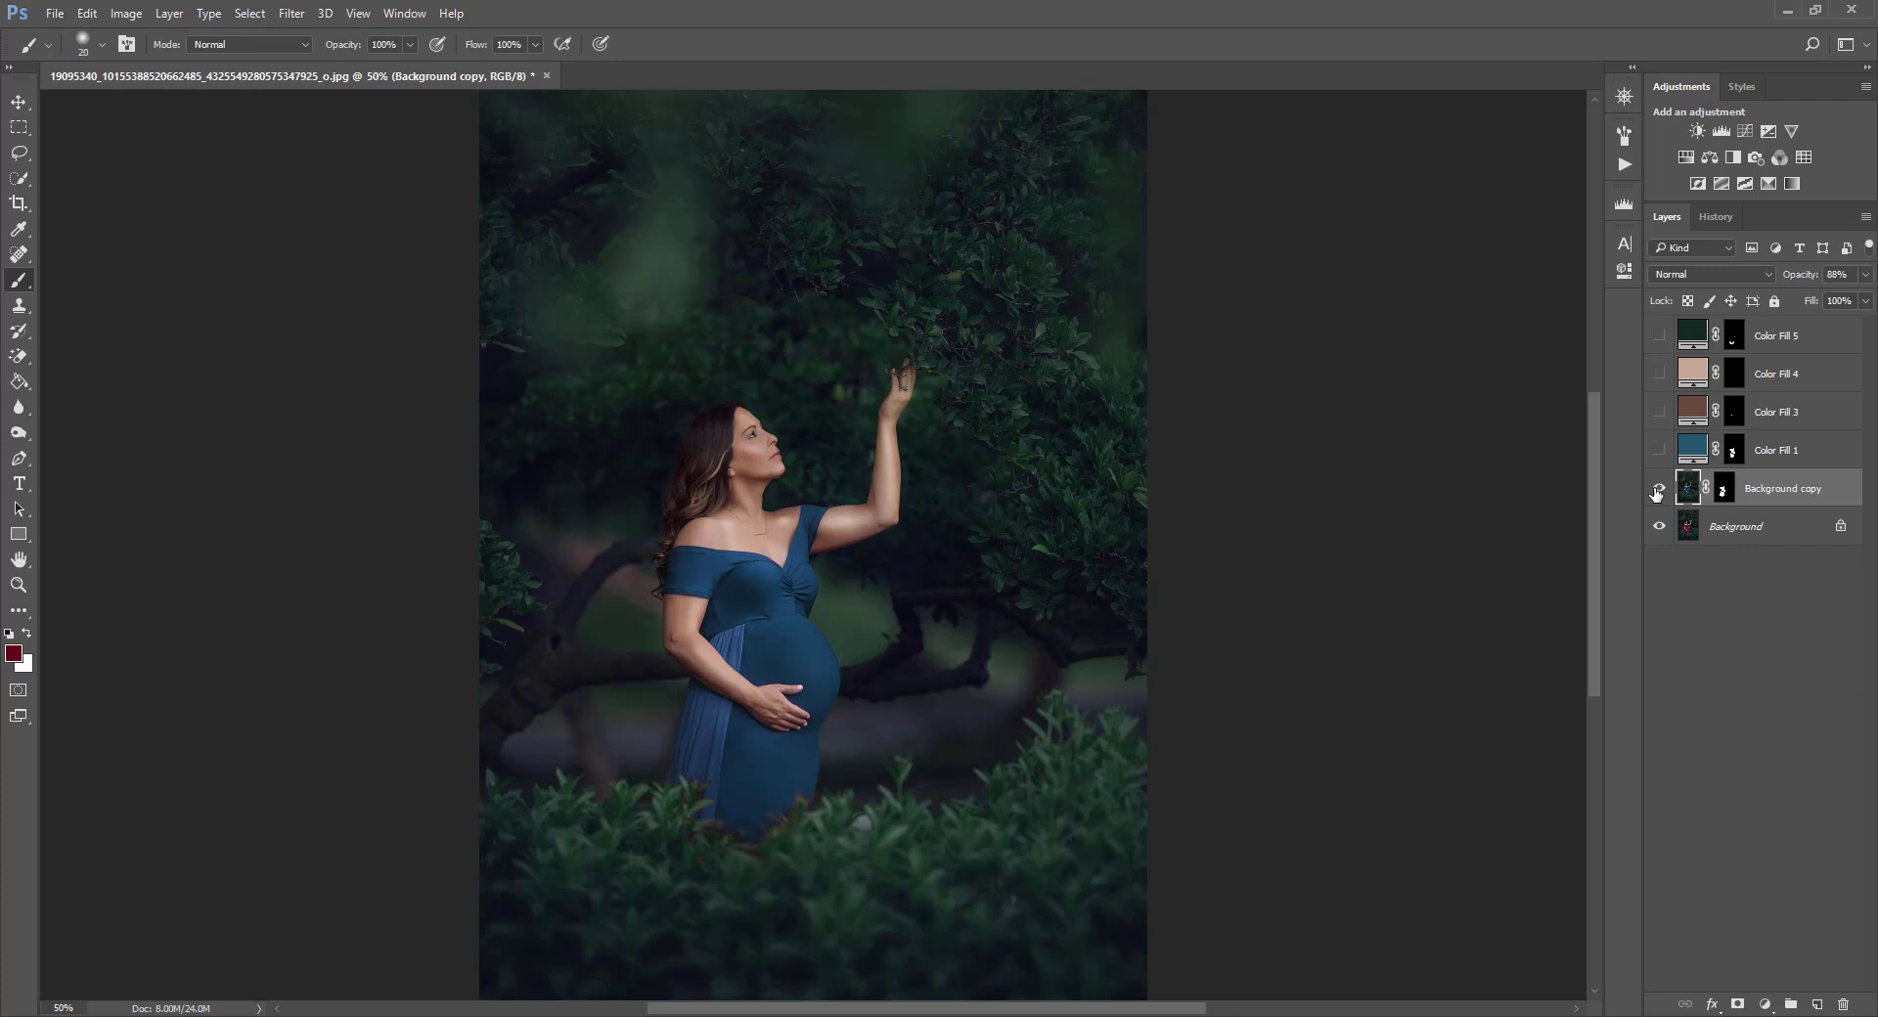
pyautogui.click(1656, 489)
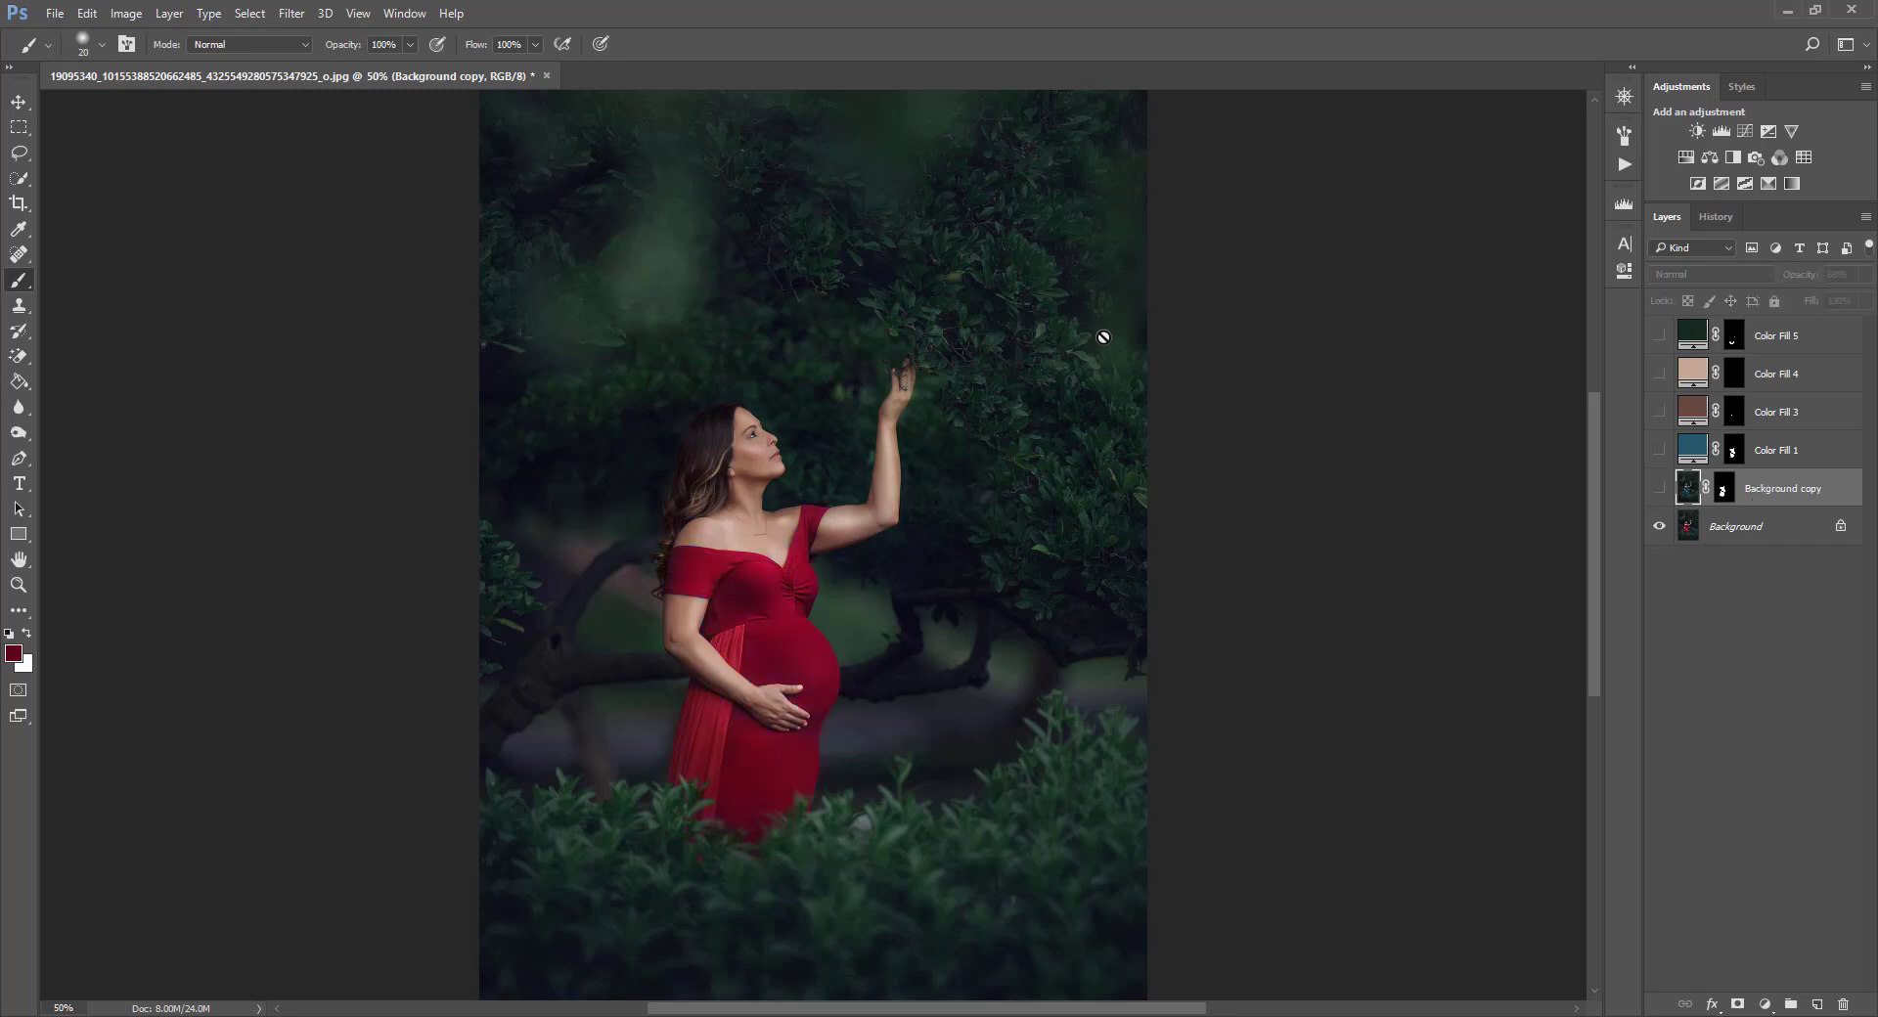
# Add a Solid Color fill layer named Color Fill 6 with Color blend mode.
pyautogui.click(19, 102)
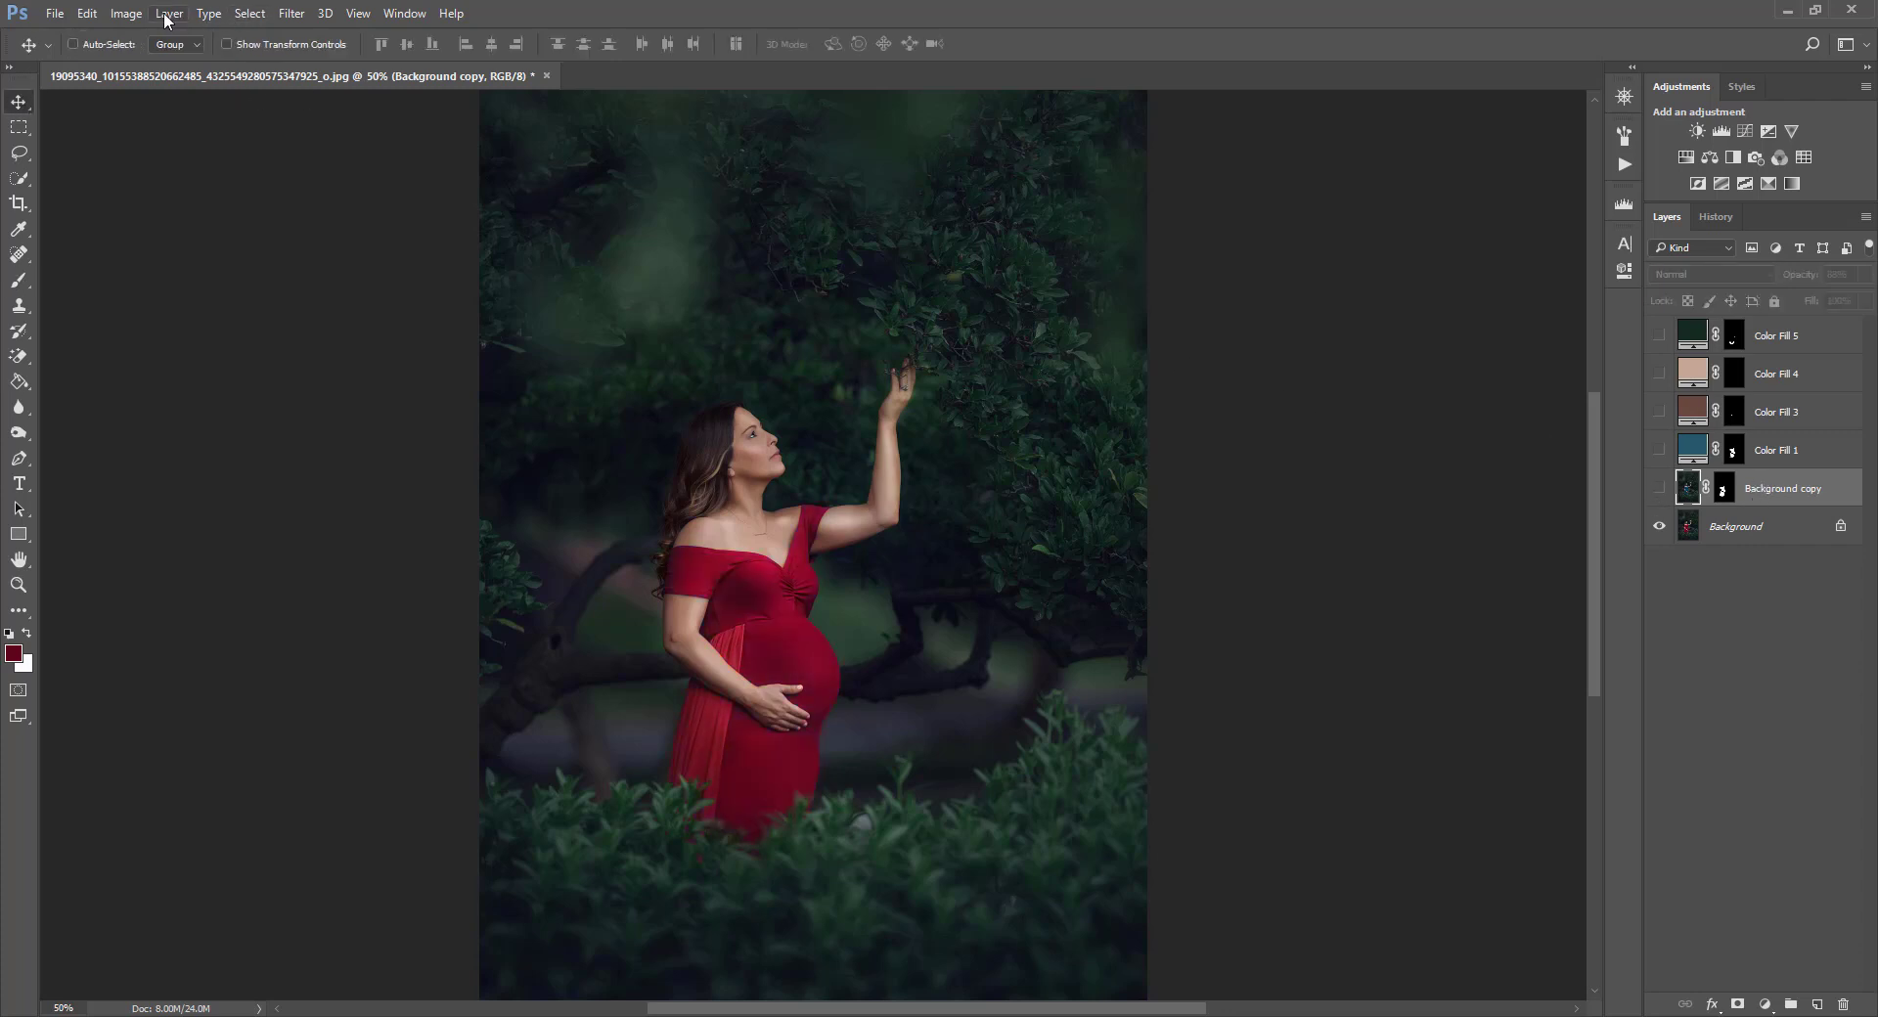
pyautogui.click(168, 13)
pyautogui.moveTo(251, 248)
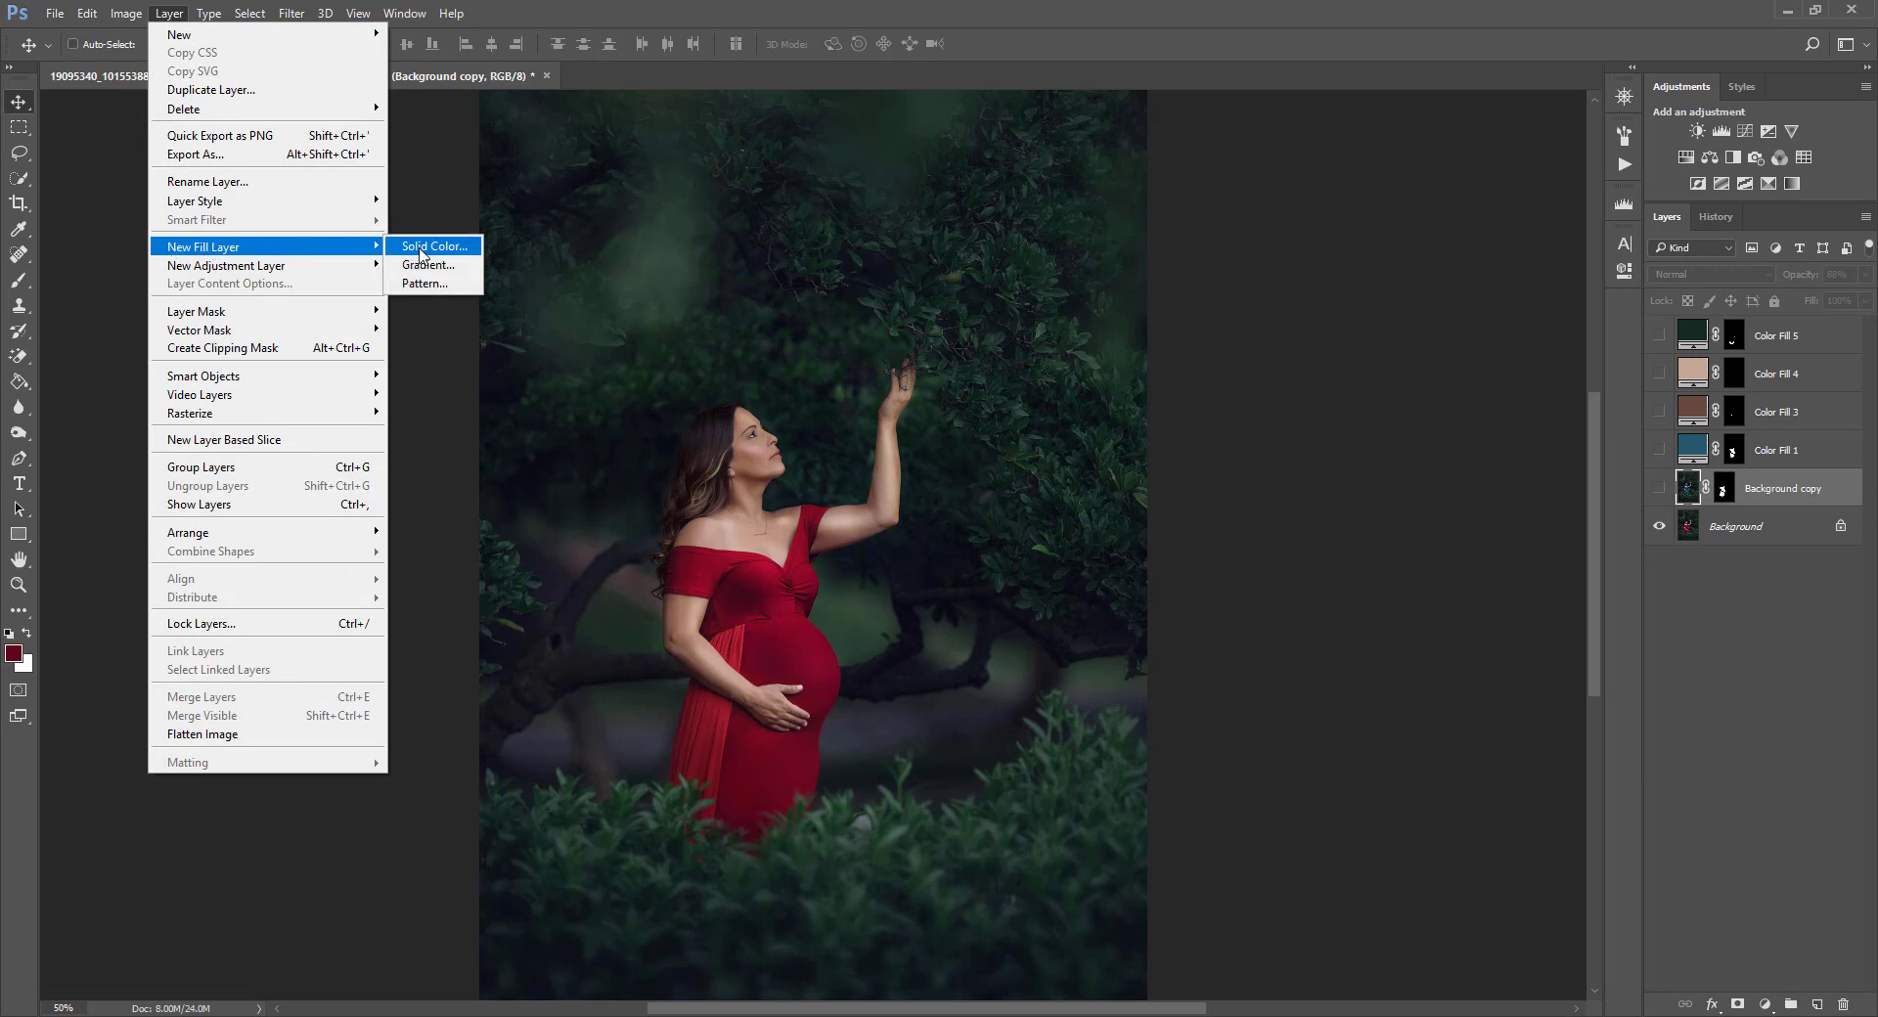
pyautogui.click(422, 249)
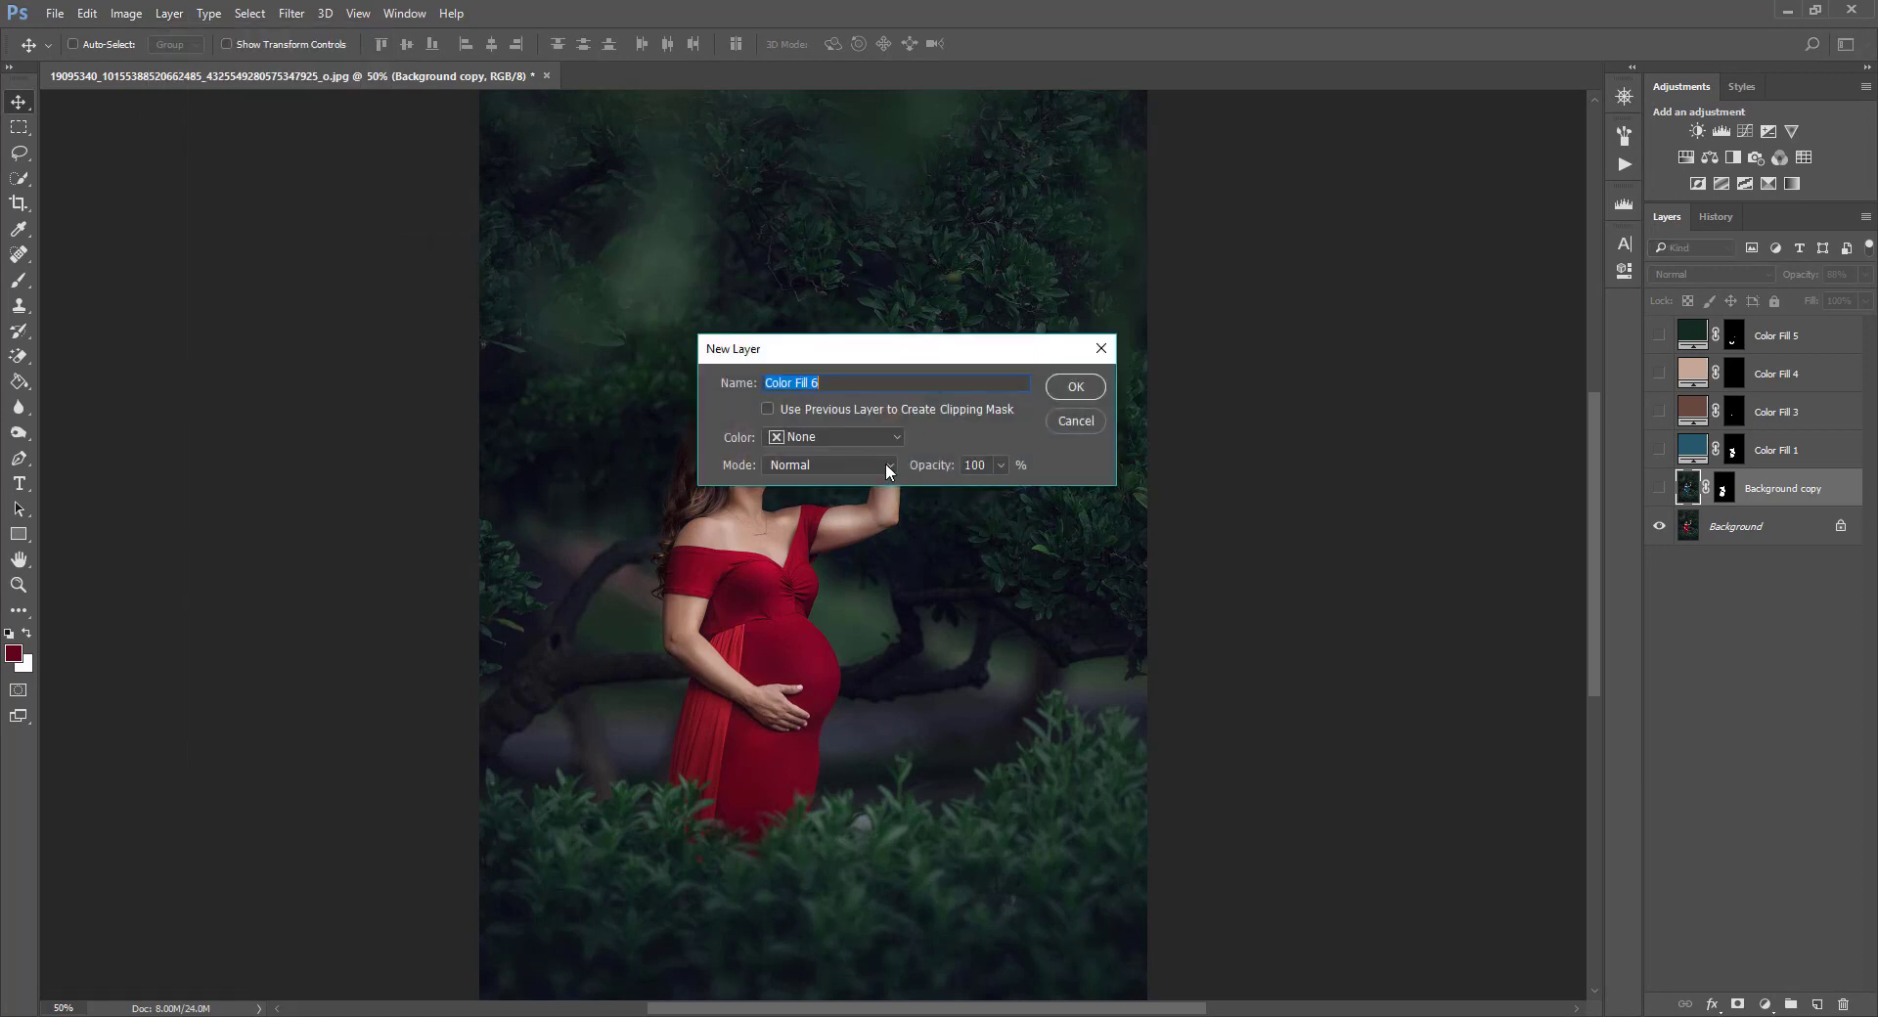
pyautogui.click(807, 465)
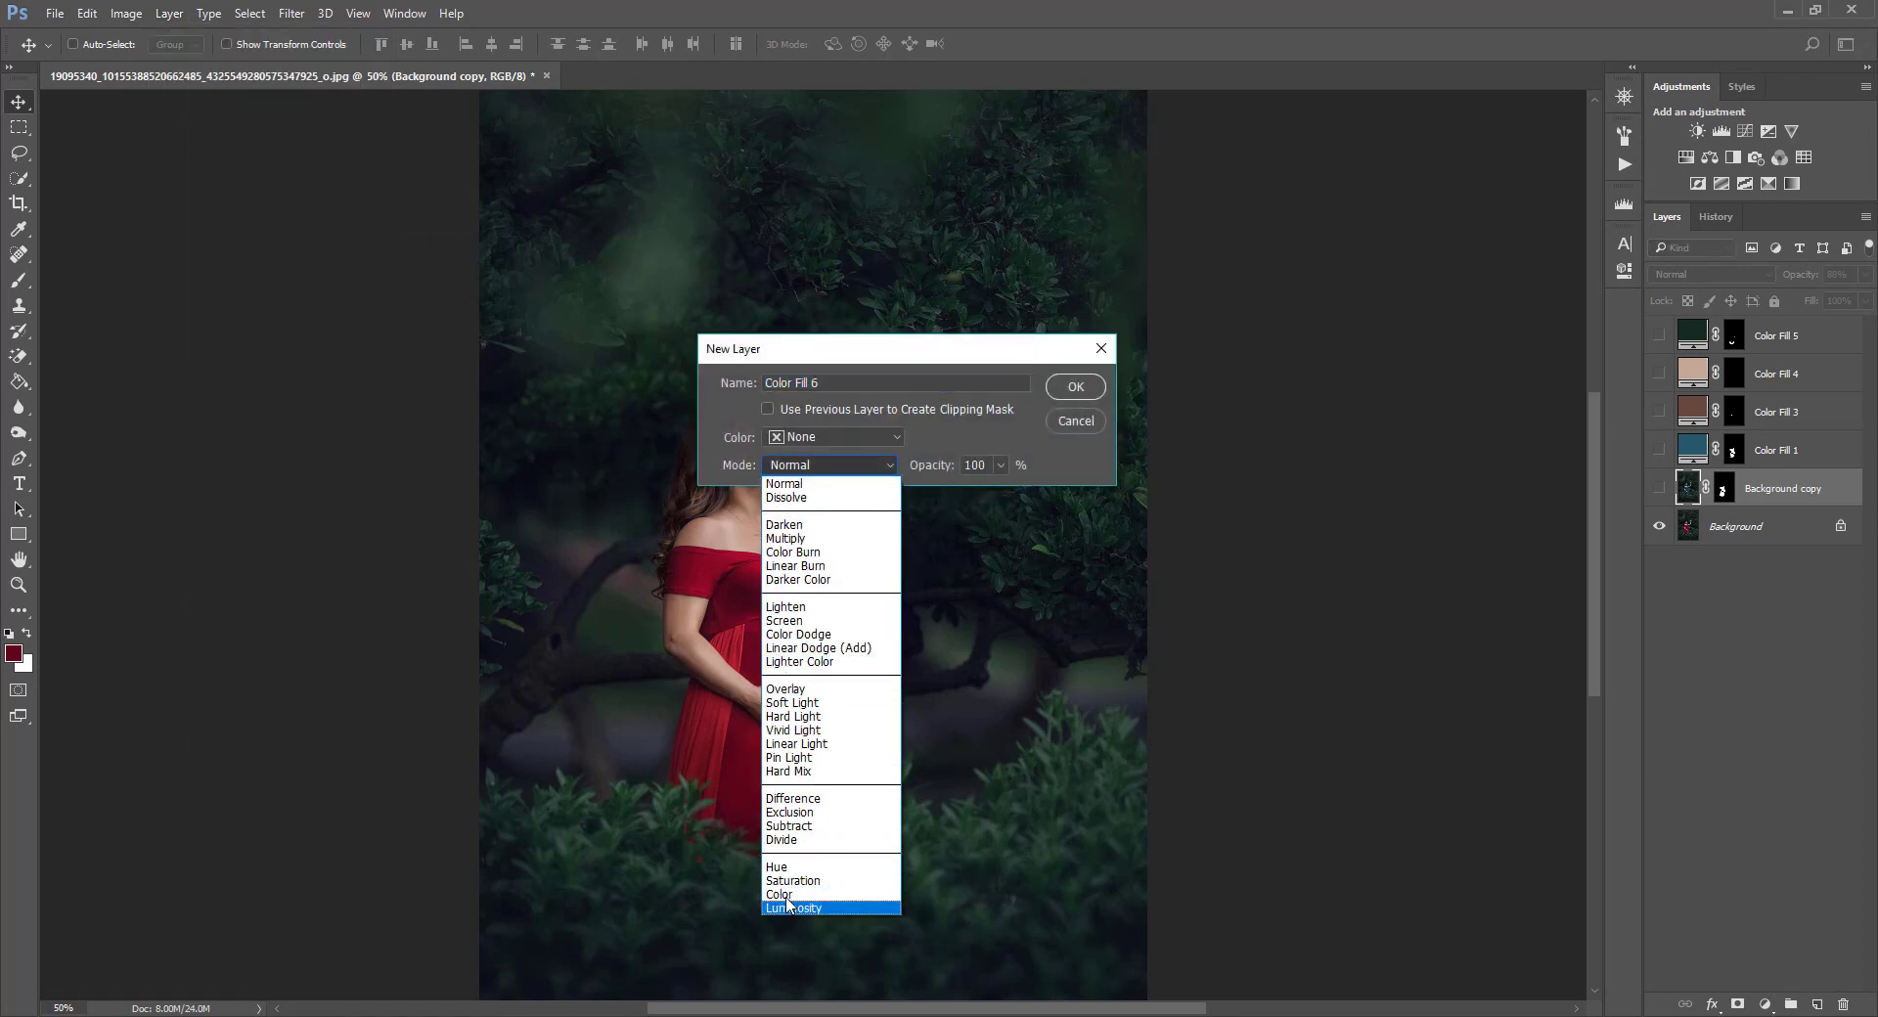
pyautogui.click(788, 891)
pyautogui.click(1084, 388)
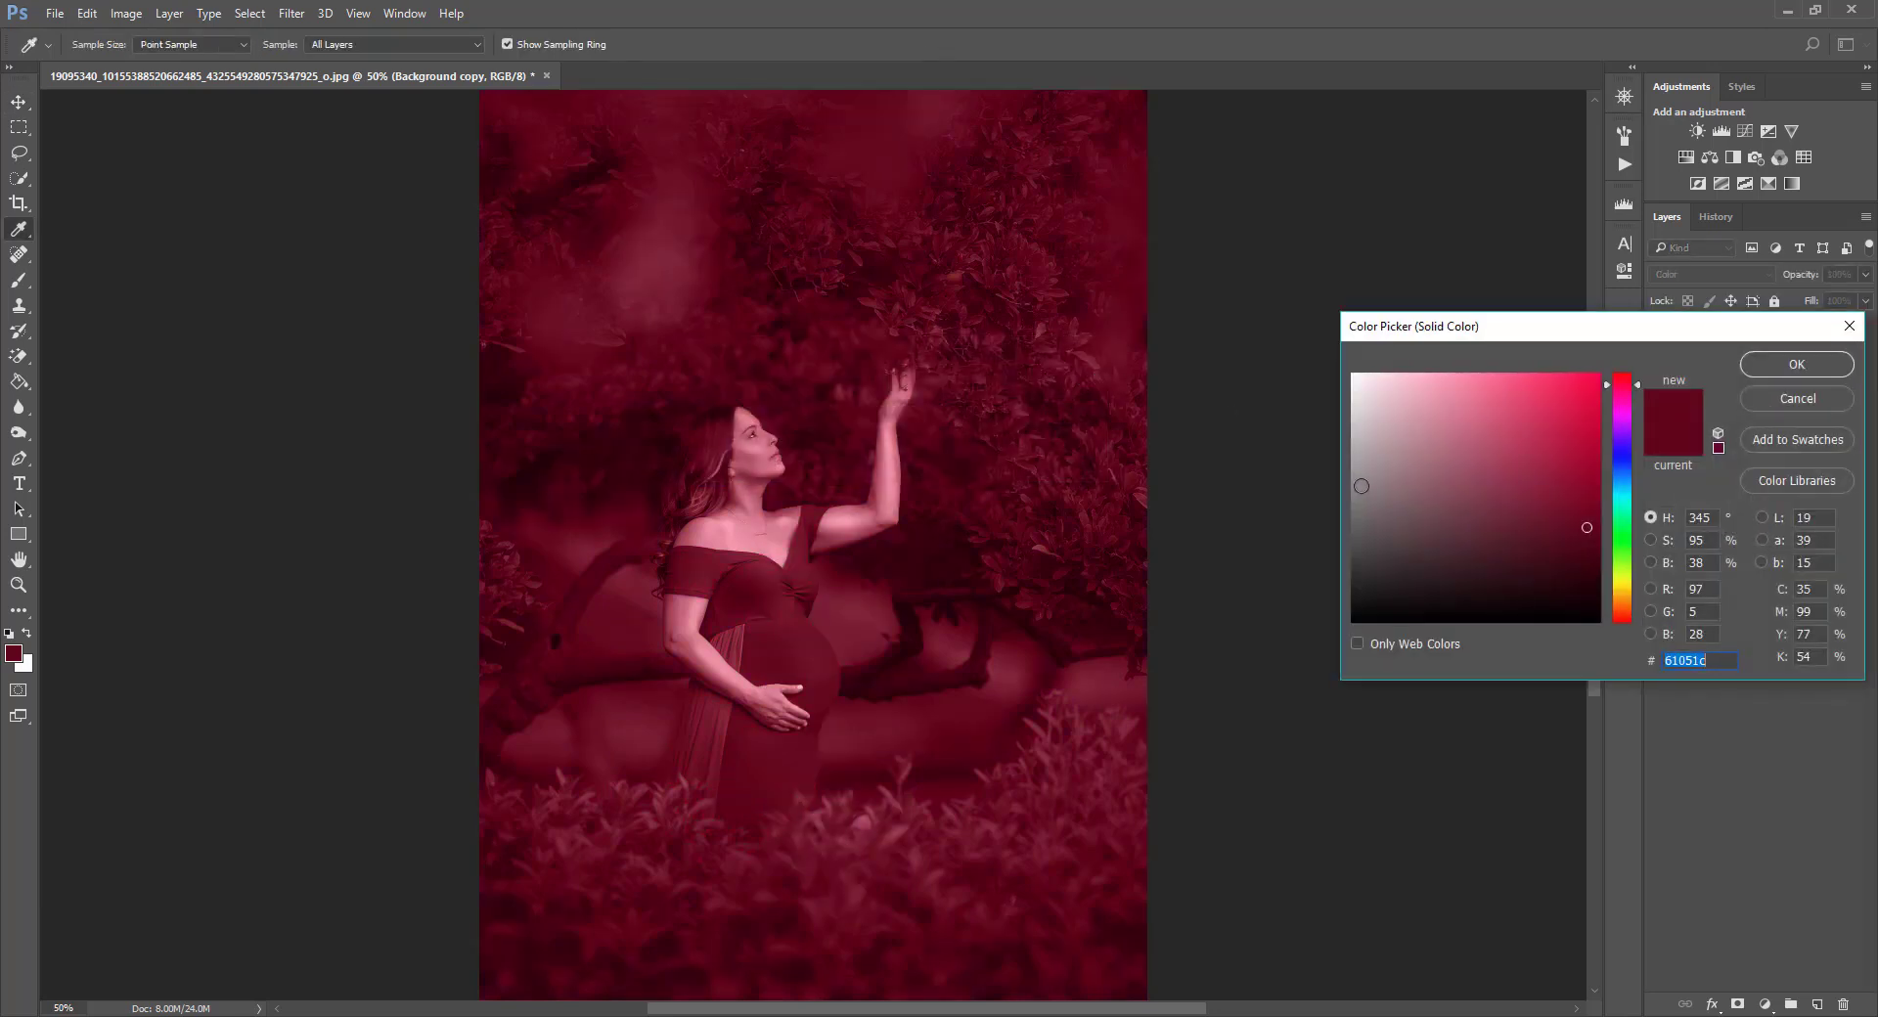
# Set the fill color to a dark blue around hue 200 and confirm it.
pyautogui.click(1629, 461)
pyautogui.click(1623, 485)
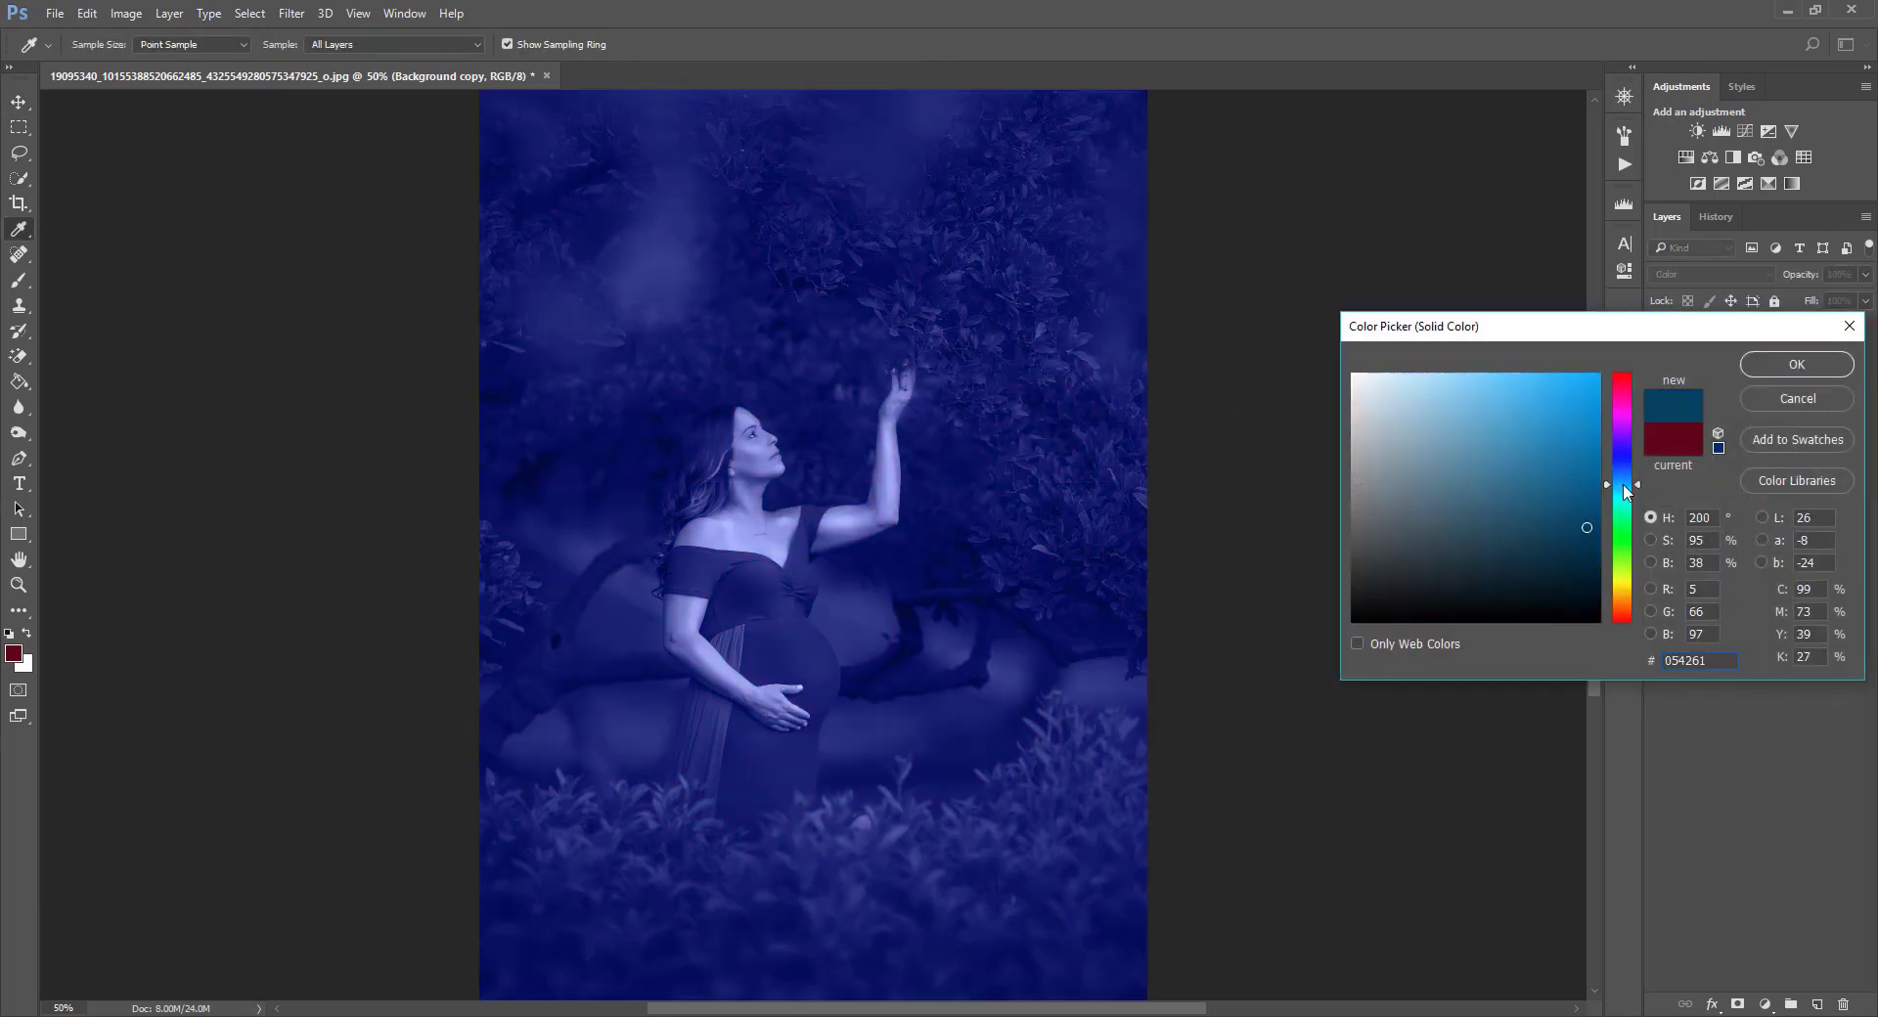
pyautogui.moveTo(1564, 553); pyautogui.dragTo(1557, 538)
pyautogui.click(1796, 363)
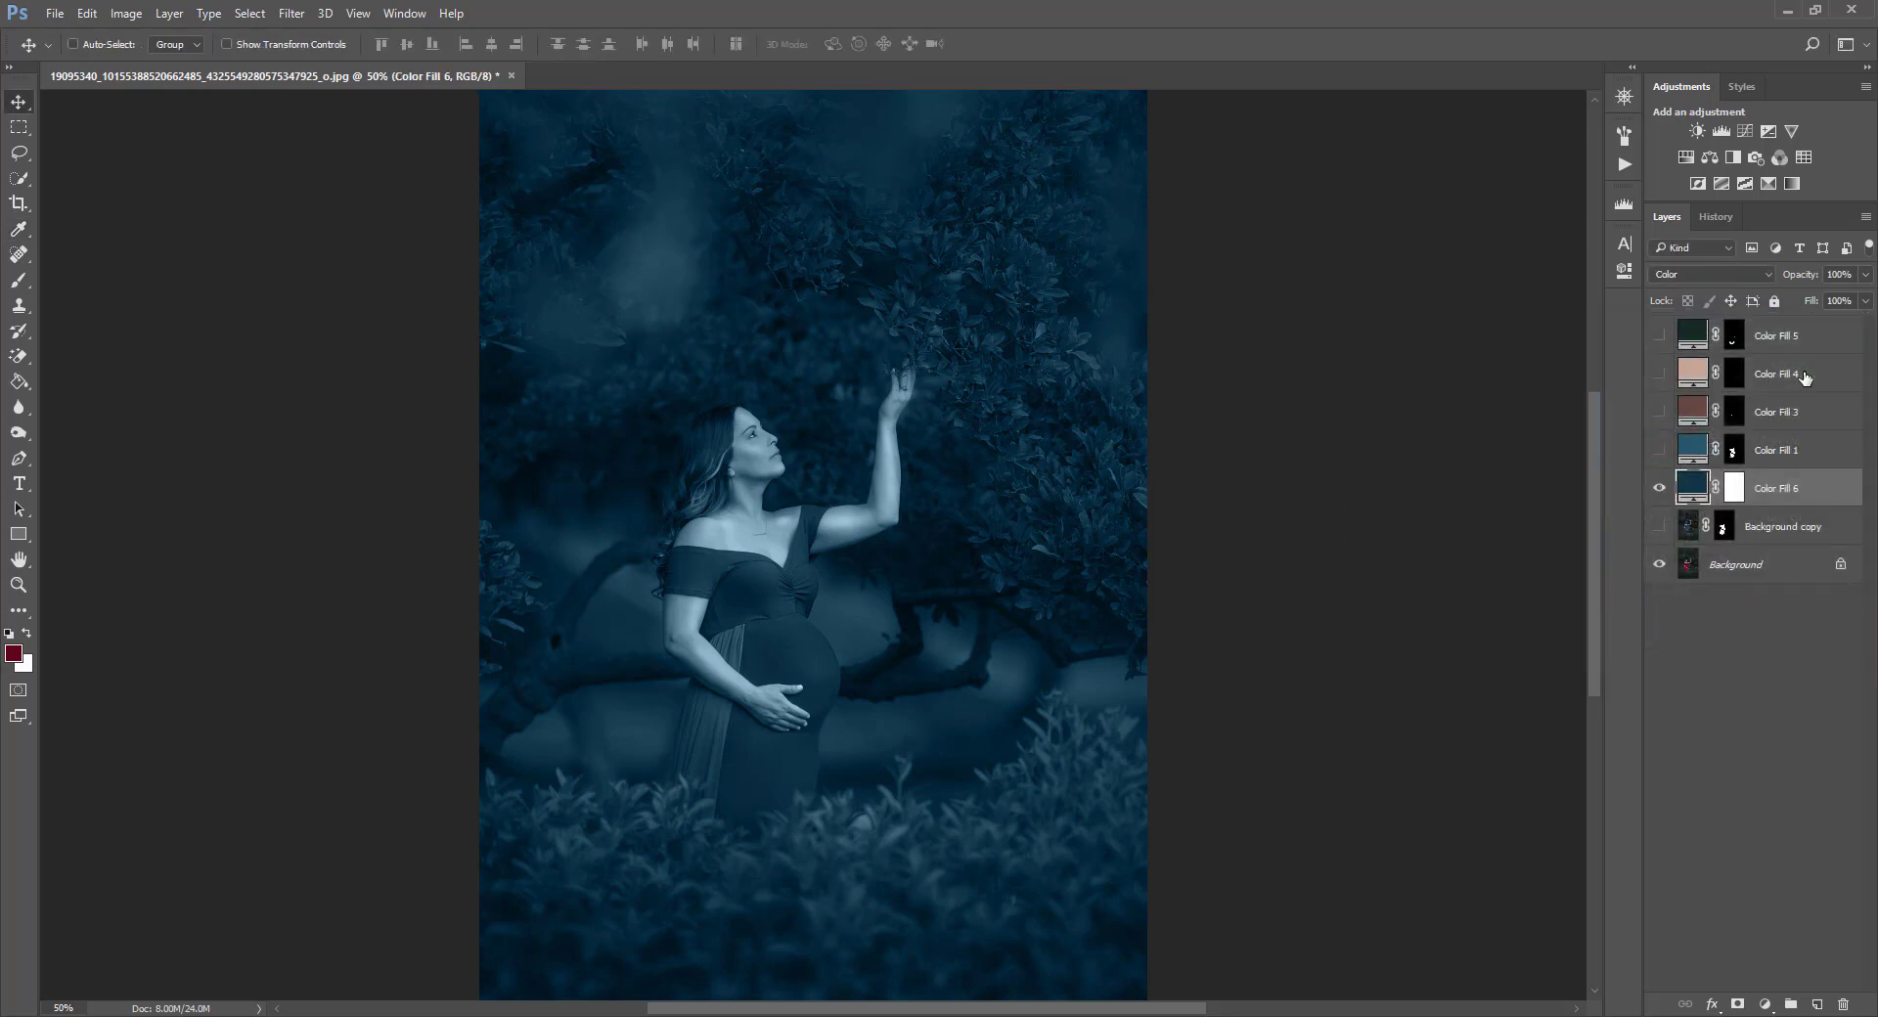
# Select Color Fill 6's layer mask and invert it to black.
pyautogui.click(1734, 489)
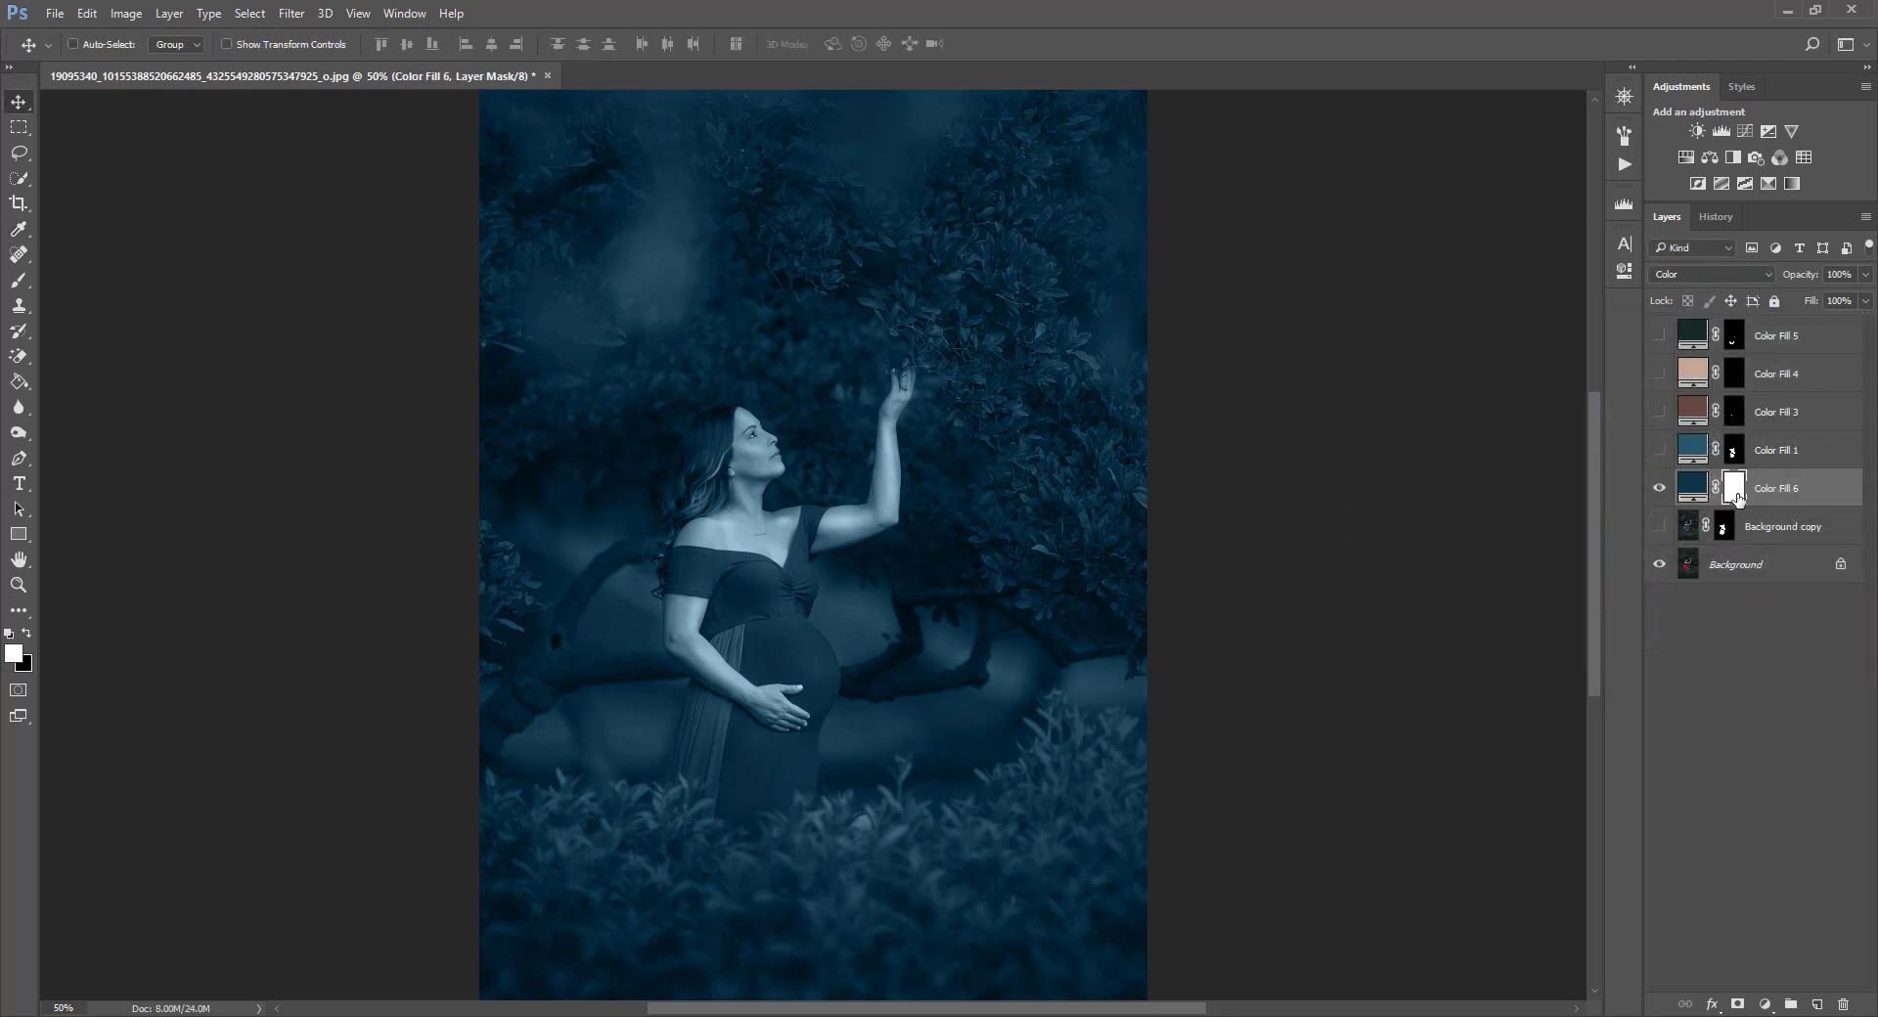
pyautogui.hotkey('ctrl', 'i')
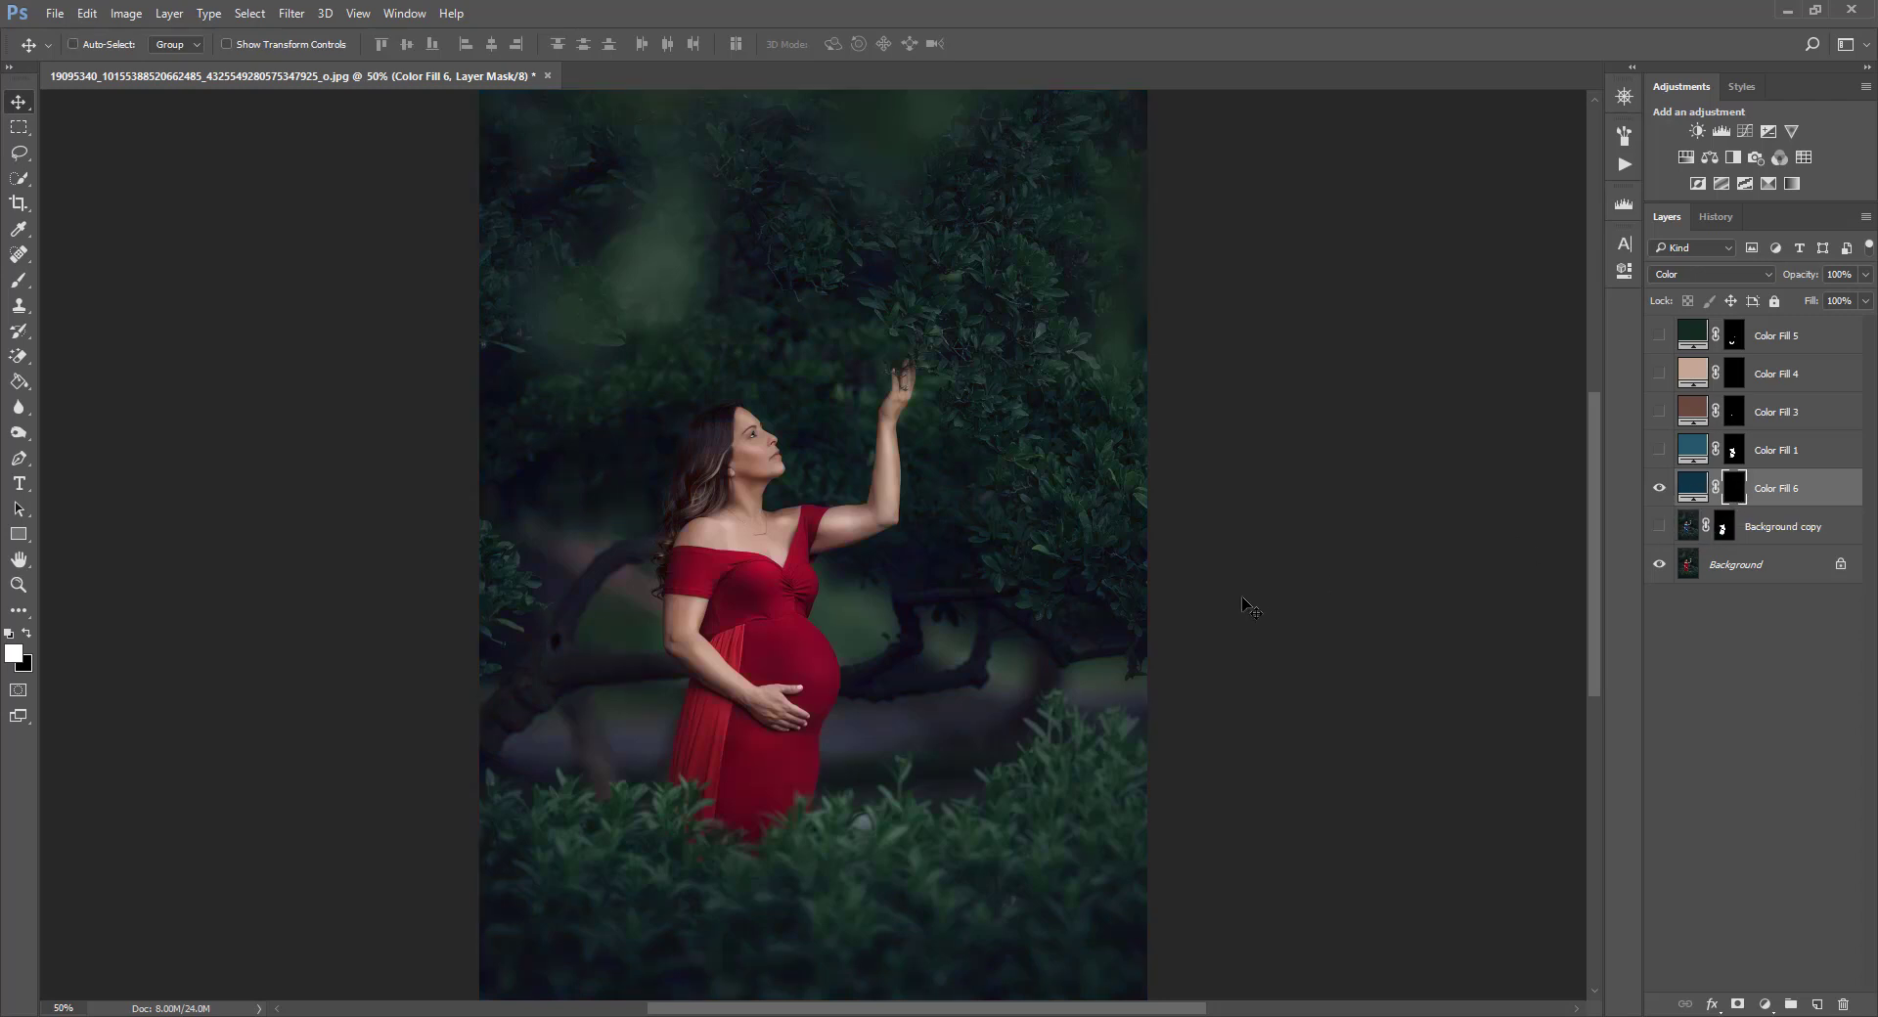
pyautogui.hotkey('ctrl', '+')
pyautogui.hotkey('ctrl', '+')
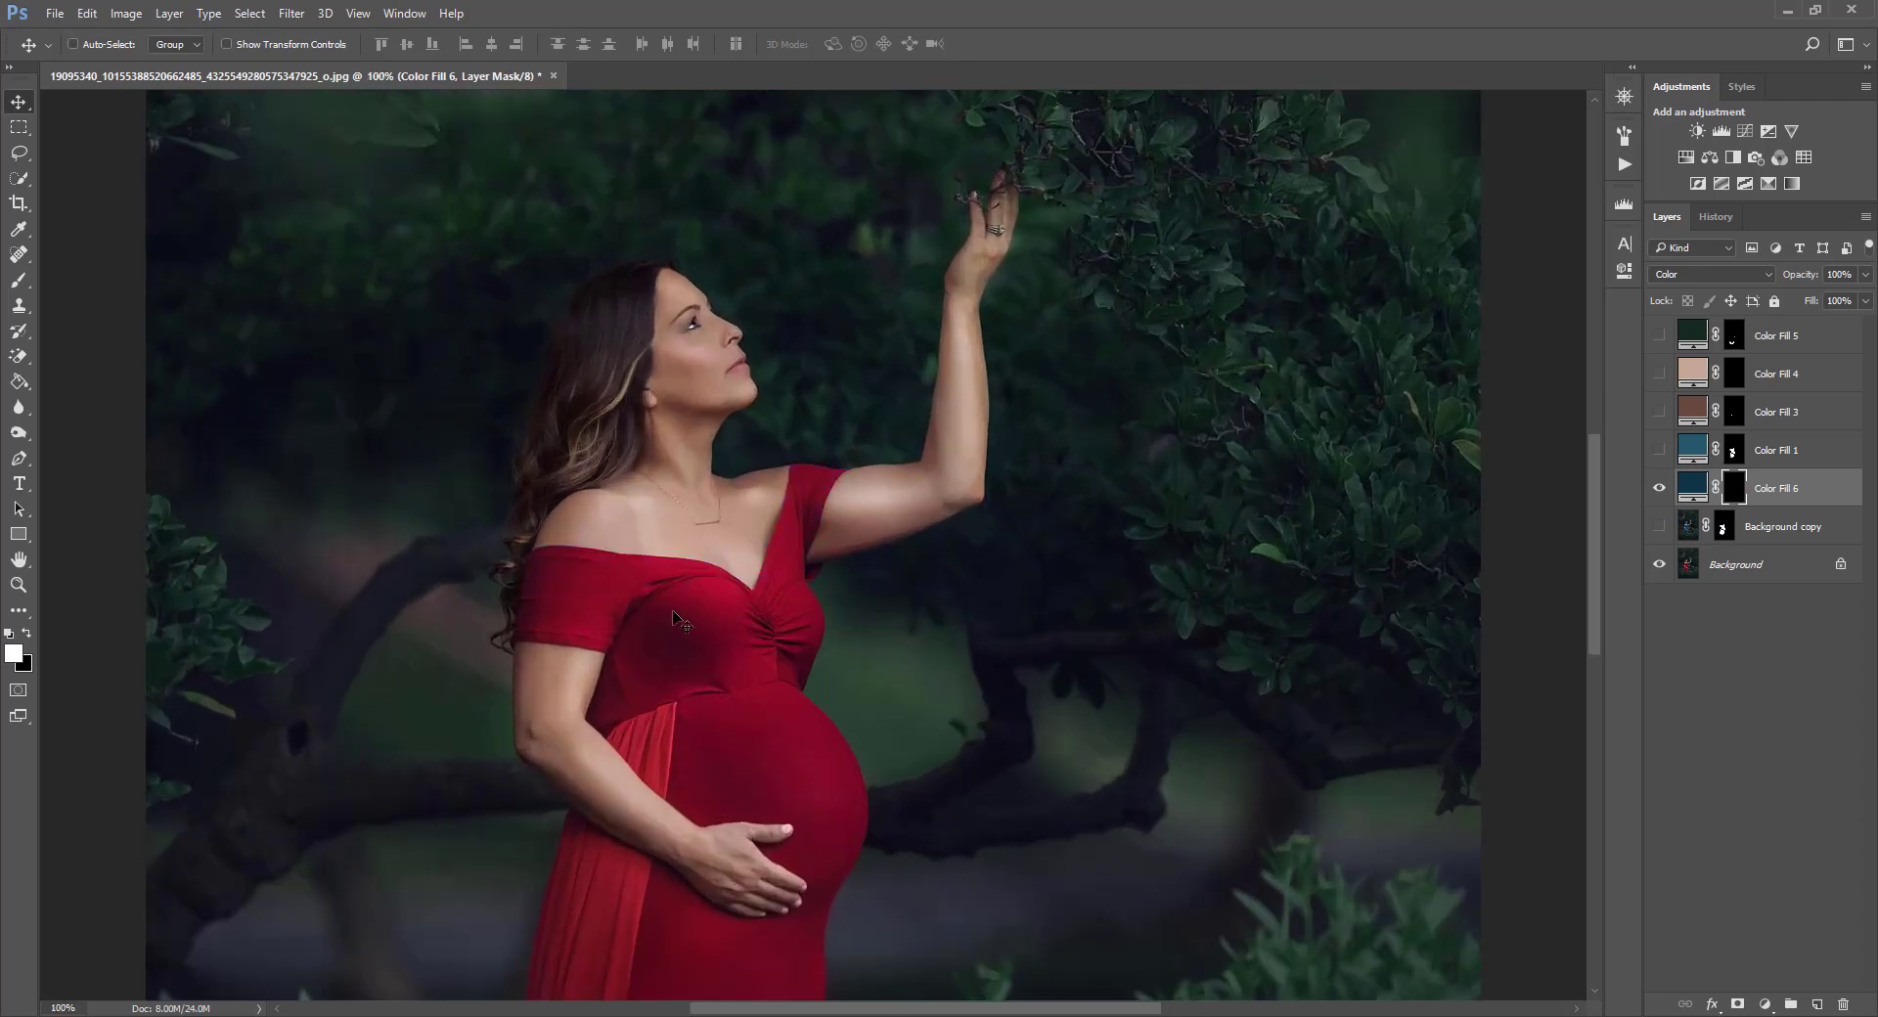
# Paint white on Color Fill 6's mask with the Brush tool over the dress bodice and belly, varying brush size.
pyautogui.click(18, 280)
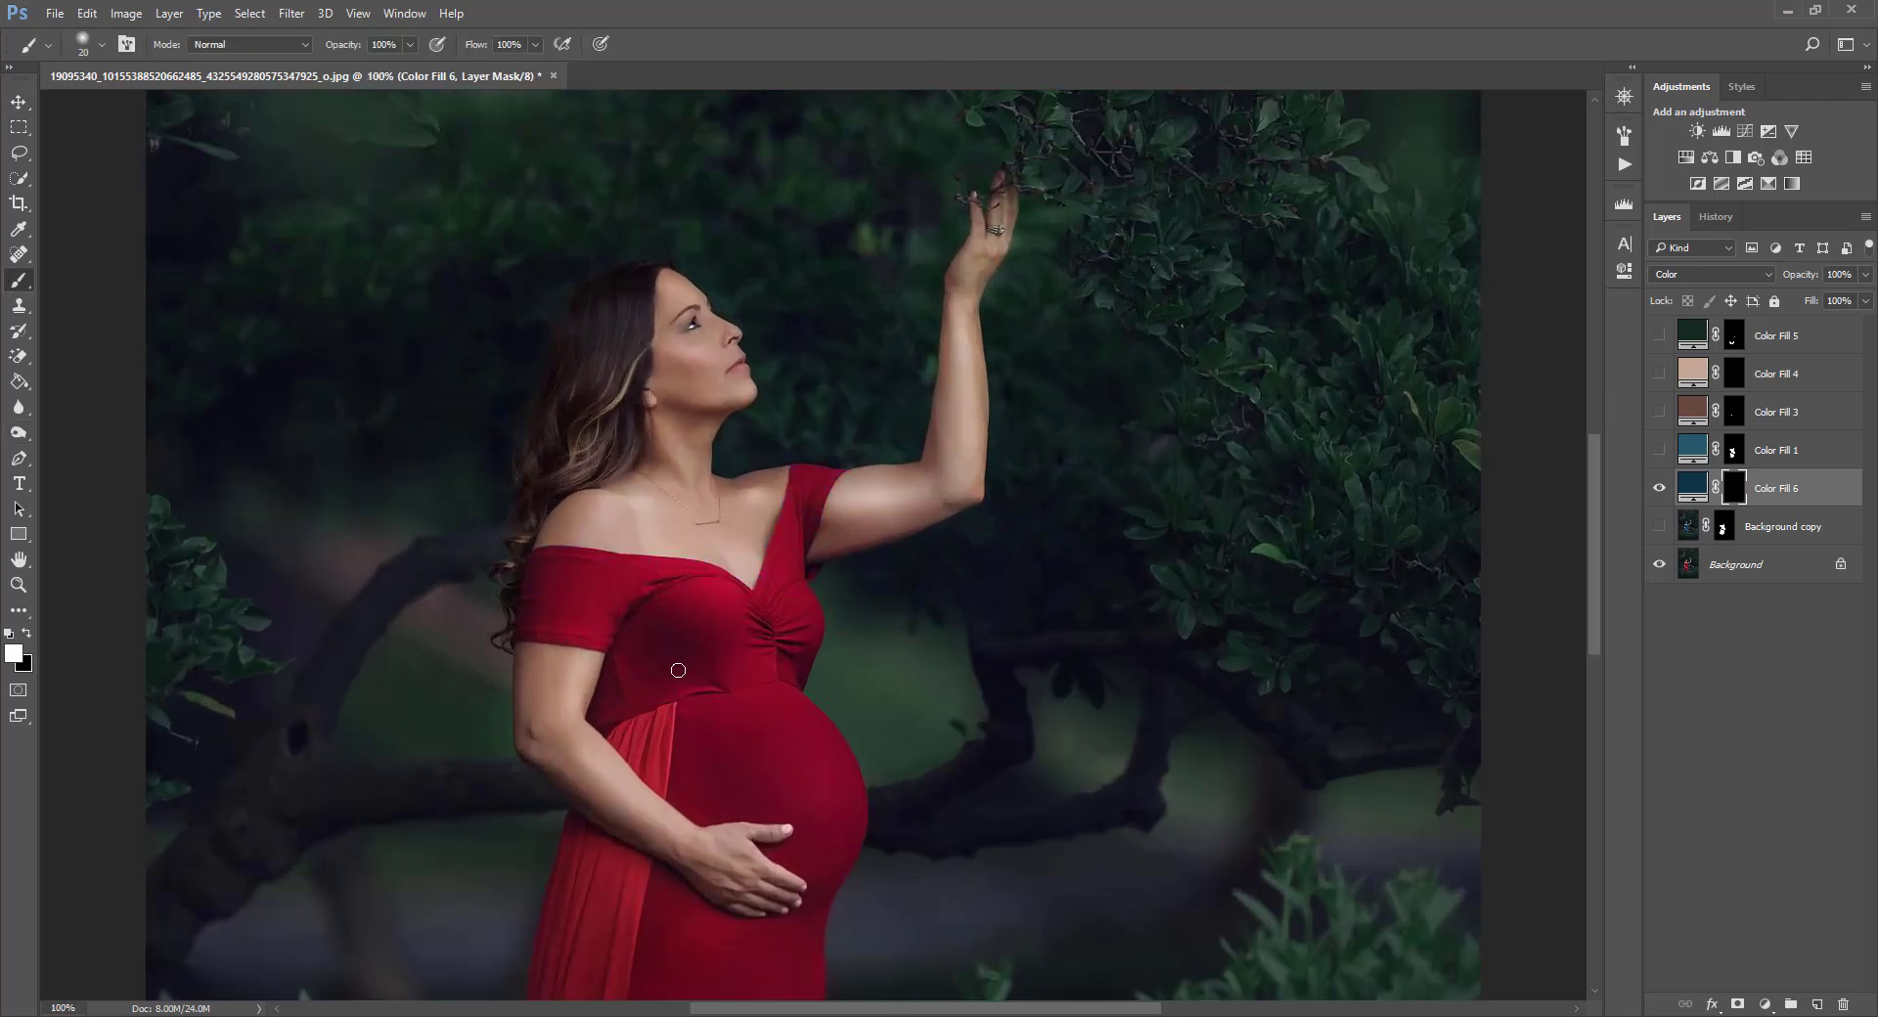
pyautogui.moveTo(557, 589)
pyautogui.mouseDown()
pyautogui.moveTo(538, 560)
pyautogui.moveTo(559, 570)
pyautogui.moveTo(536, 601)
pyautogui.mouseUp()
pyautogui.press(']')
pyautogui.press(']')
pyautogui.press(']')
pyautogui.press(']')
pyautogui.press(']')
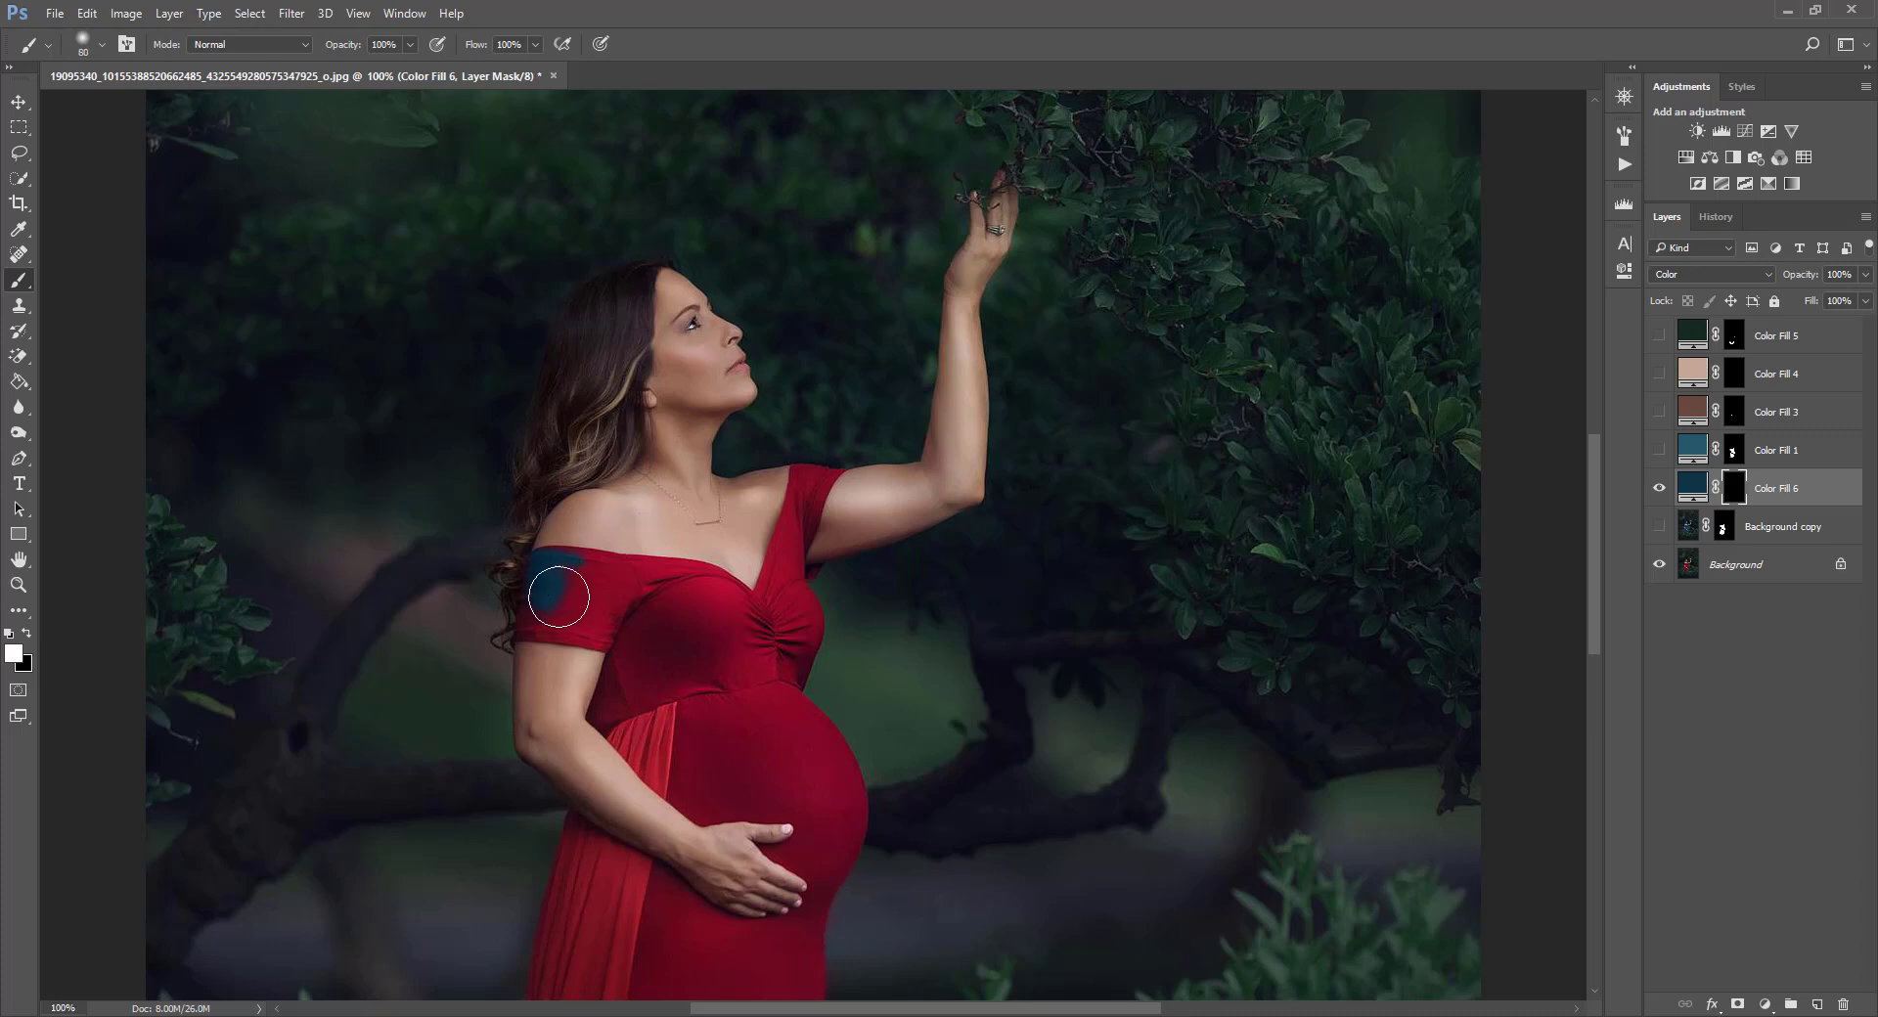
pyautogui.press('[')
pyautogui.moveTo(566, 540)
pyautogui.mouseDown()
pyautogui.moveTo(578, 596)
pyautogui.moveTo(409, 472)
pyautogui.moveTo(695, 324)
pyautogui.mouseUp()
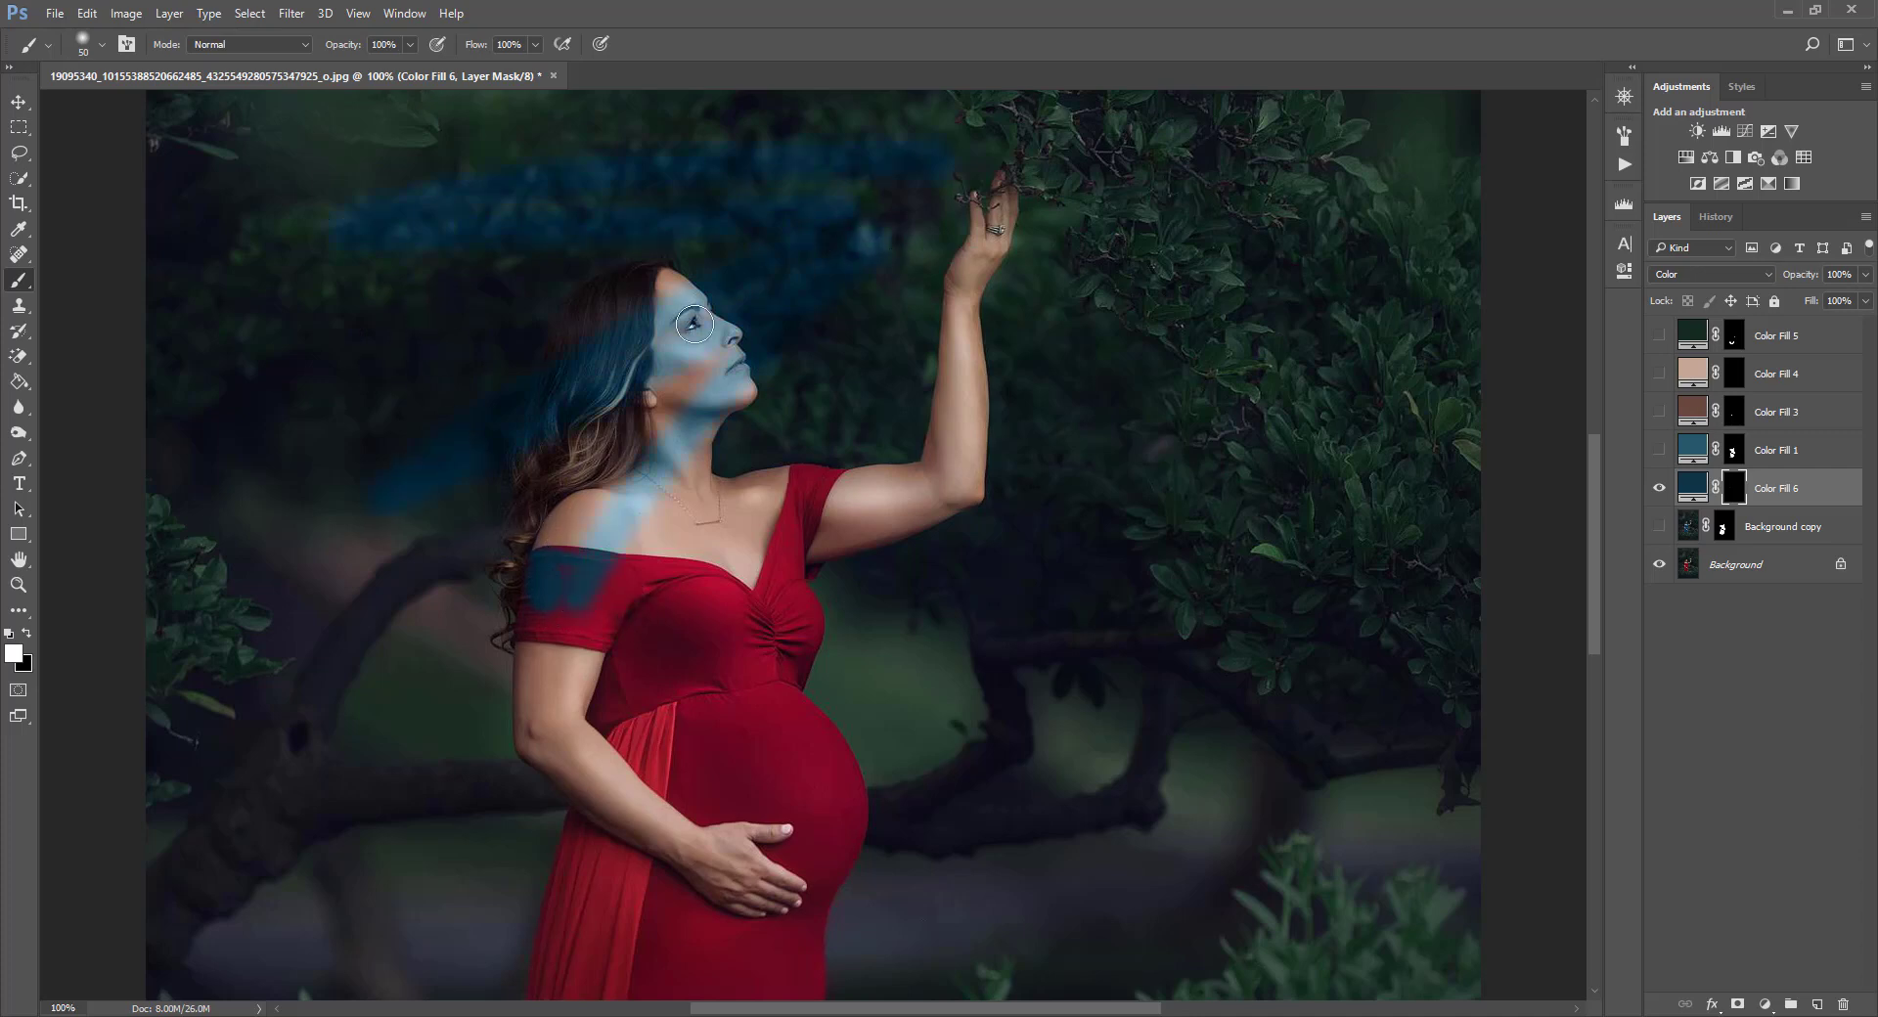
pyautogui.moveTo(941, 456); pyautogui.dragTo(1201, 527)
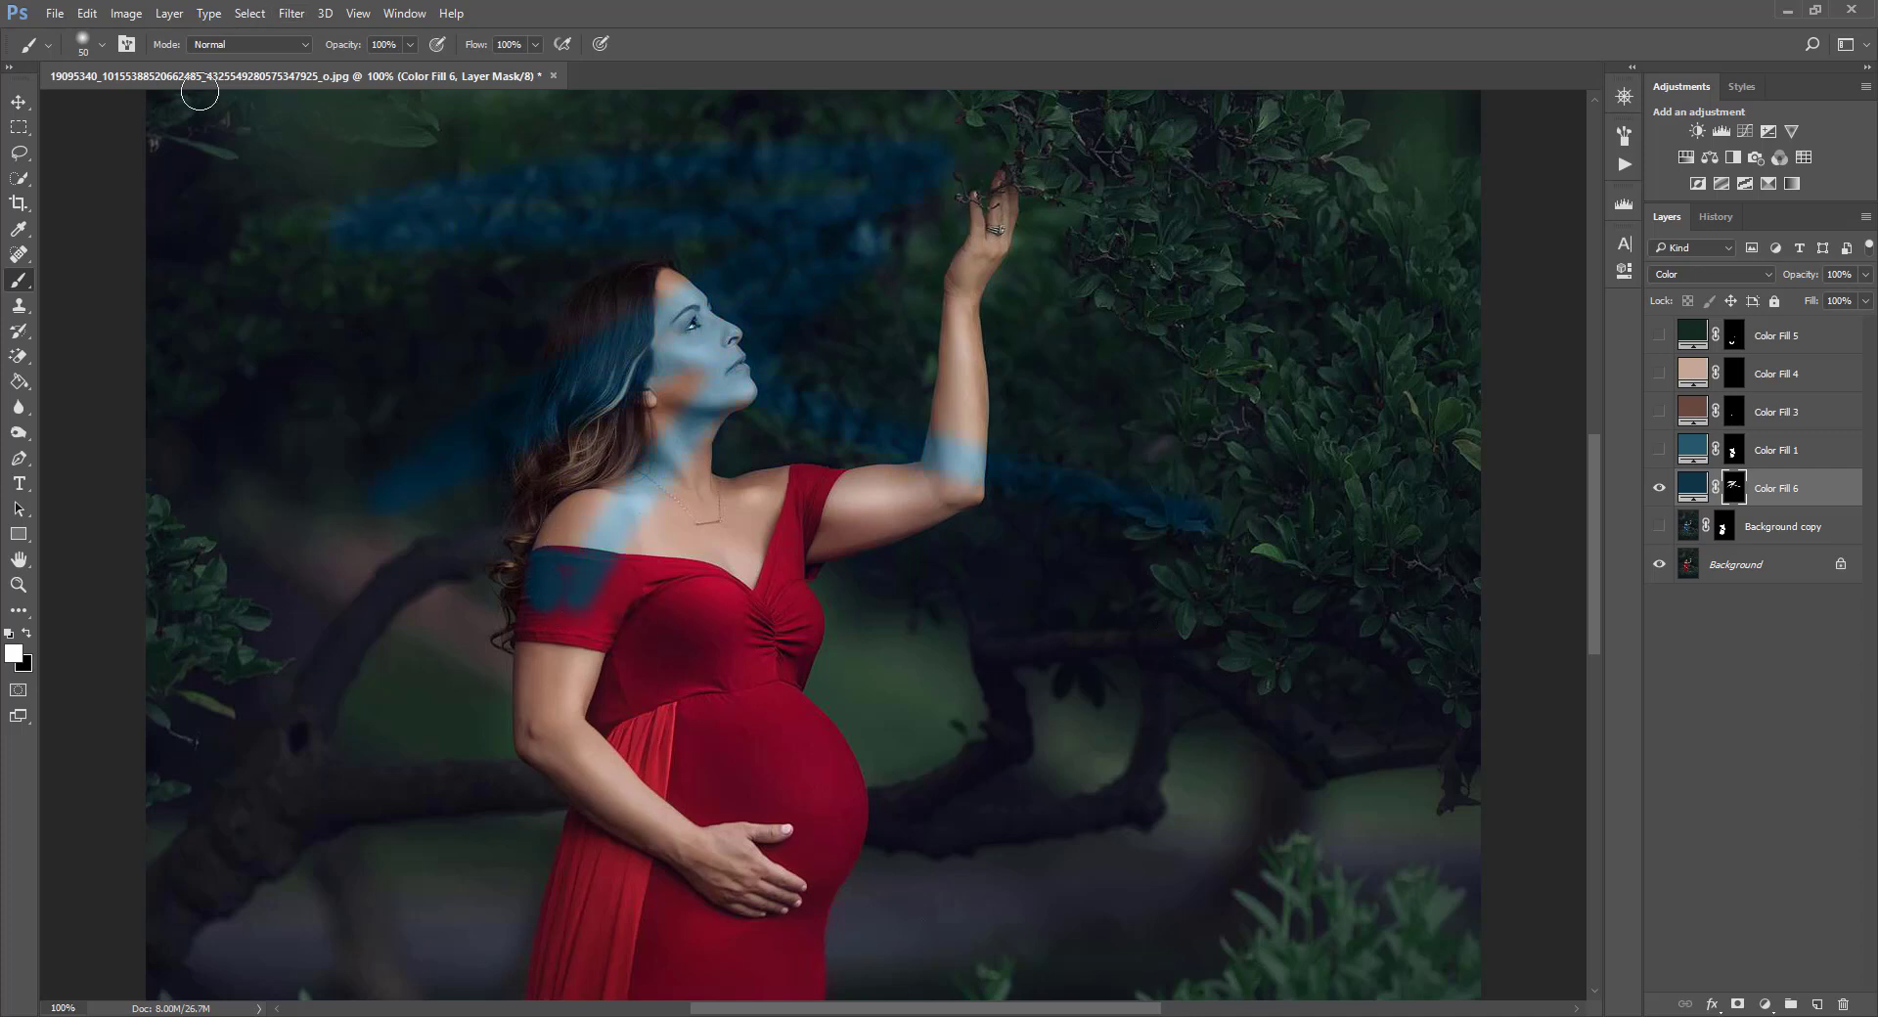
pyautogui.click(87, 14)
pyautogui.click(115, 35)
pyautogui.press('[')
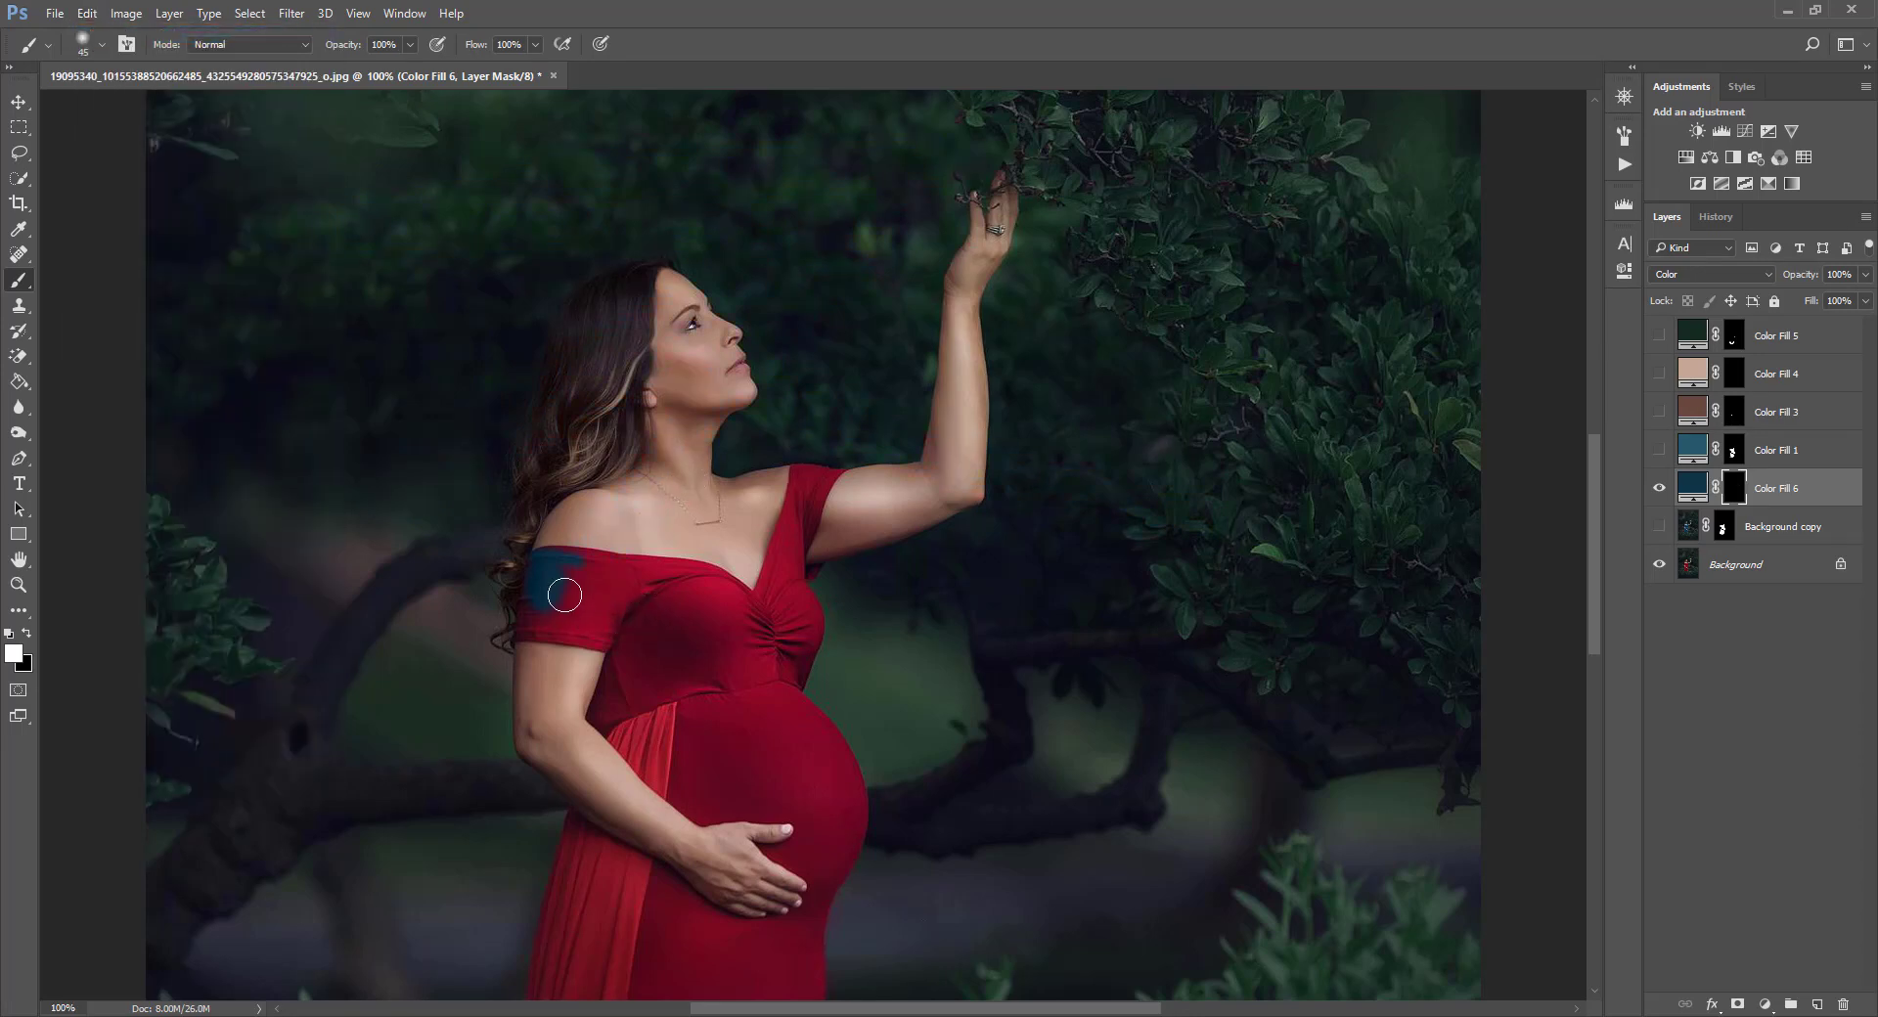
pyautogui.press('[')
pyautogui.press('[')
pyautogui.press('[')
pyautogui.press('[')
pyautogui.press('[')
pyautogui.press('[')
pyautogui.press('[')
pyautogui.press(']')
pyautogui.press(']')
pyautogui.moveTo(596, 566)
pyautogui.mouseDown()
pyautogui.moveTo(623, 606)
pyautogui.moveTo(615, 641)
pyautogui.moveTo(524, 623)
pyautogui.moveTo(529, 590)
pyautogui.moveTo(546, 610)
pyautogui.moveTo(525, 619)
pyautogui.mouseUp()
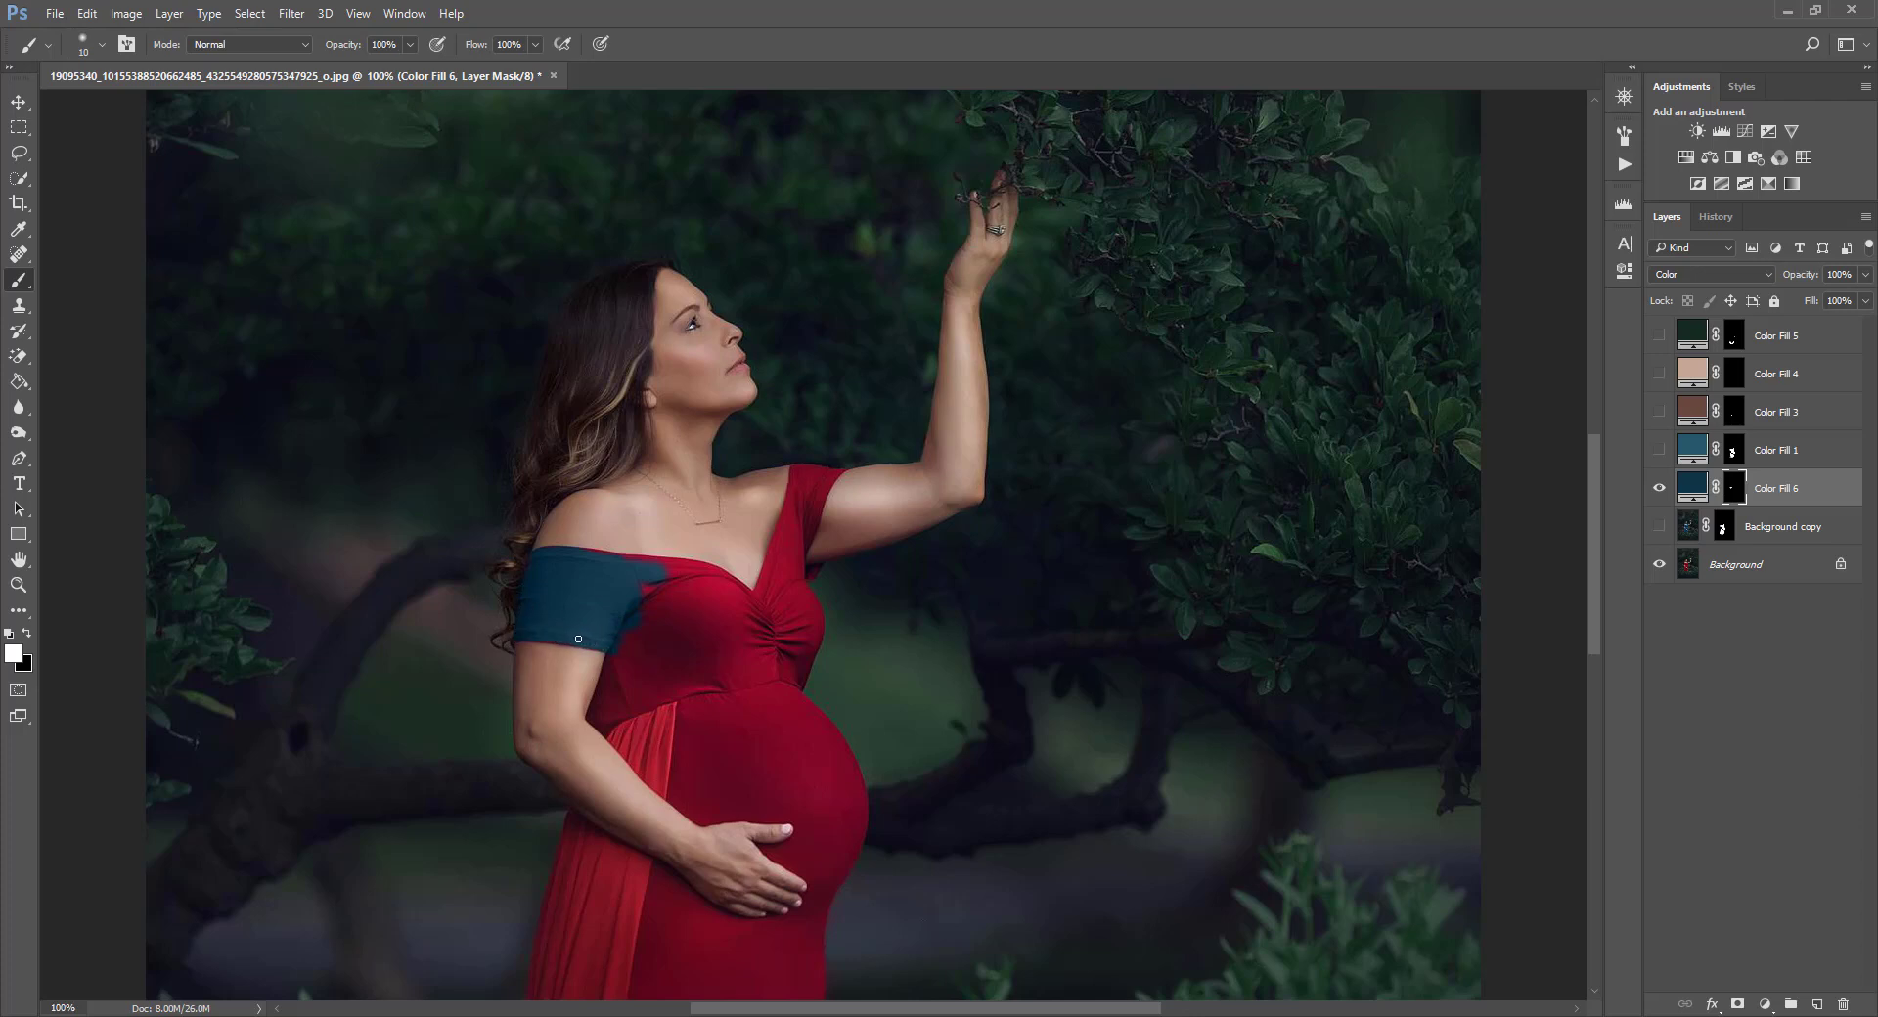
pyautogui.press(']')
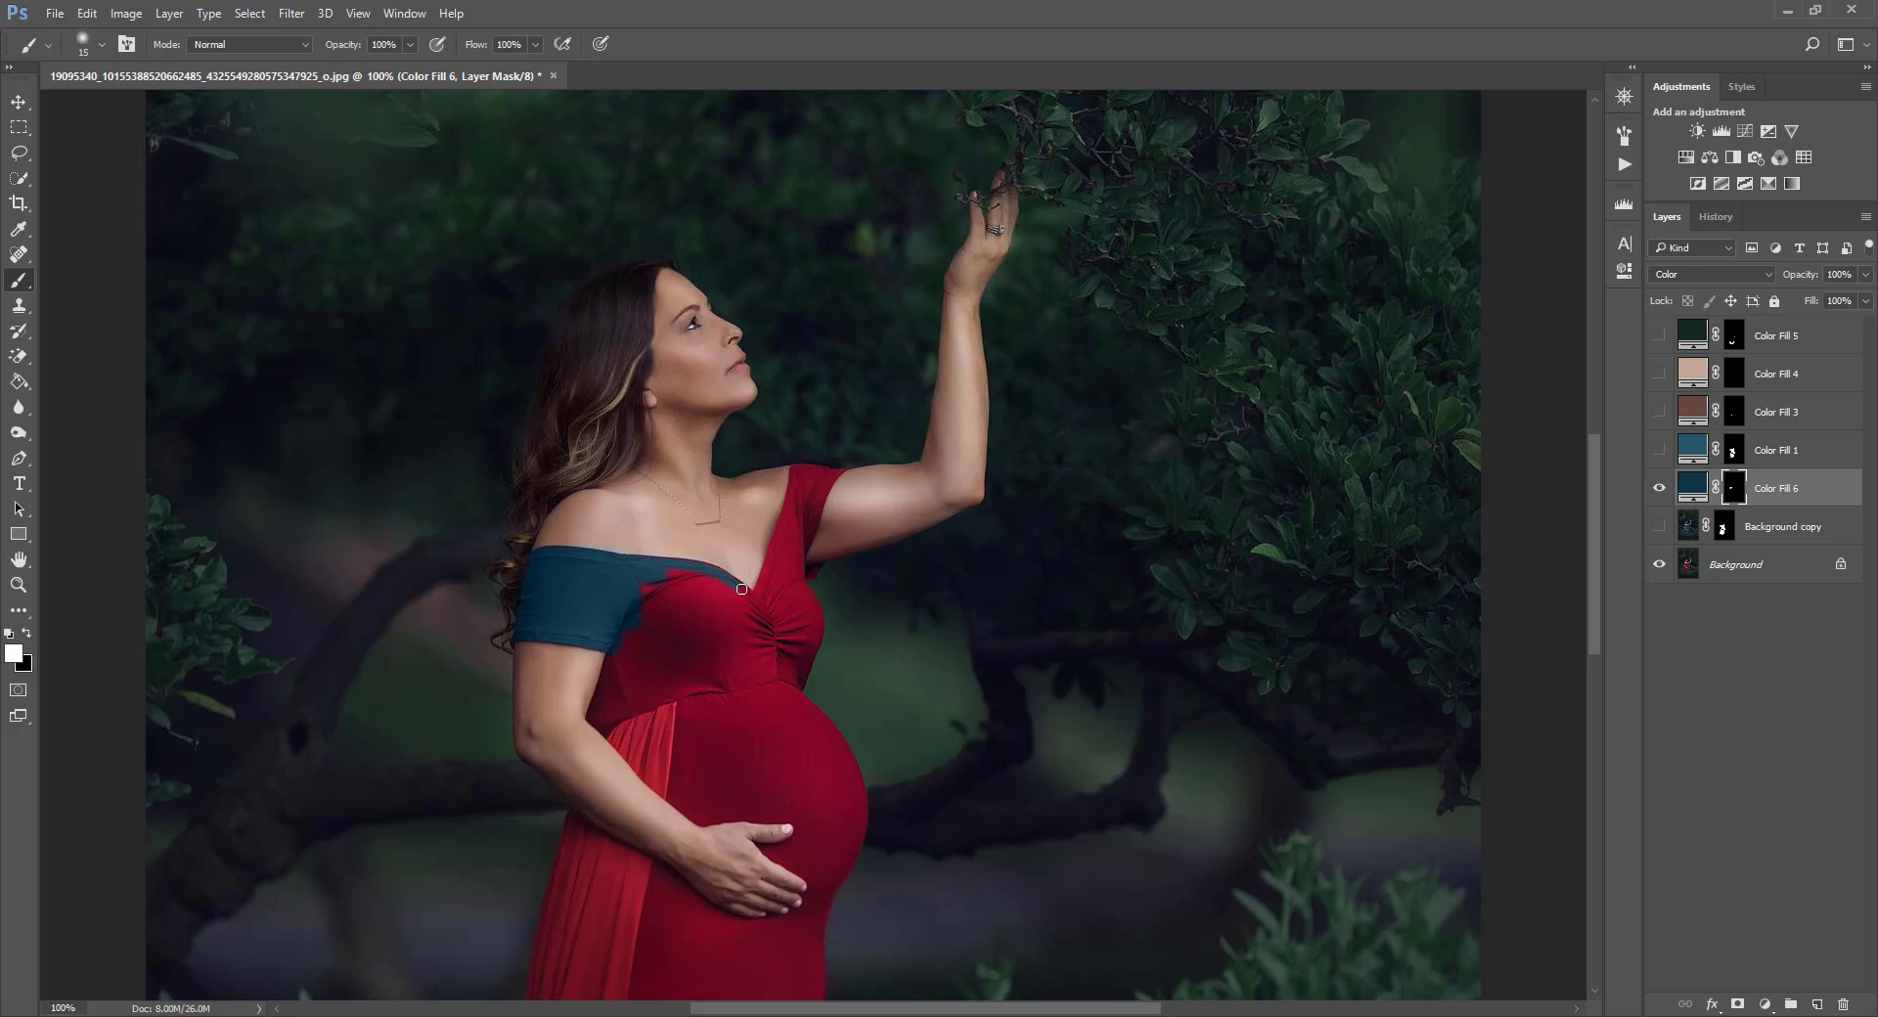
pyautogui.press(']')
pyautogui.press(']')
pyautogui.press(']')
pyautogui.press(']')
pyautogui.press(']')
pyautogui.moveTo(664, 587)
pyautogui.mouseDown()
pyautogui.moveTo(771, 629)
pyautogui.moveTo(722, 701)
pyautogui.moveTo(649, 711)
pyautogui.moveTo(618, 694)
pyautogui.moveTo(604, 711)
pyautogui.moveTo(672, 769)
pyautogui.moveTo(633, 729)
pyautogui.moveTo(696, 755)
pyautogui.moveTo(738, 712)
pyautogui.moveTo(797, 749)
pyautogui.mouseUp()
pyautogui.hotkey('ctrl', '-')
pyautogui.hotkey('ctrl', '-')
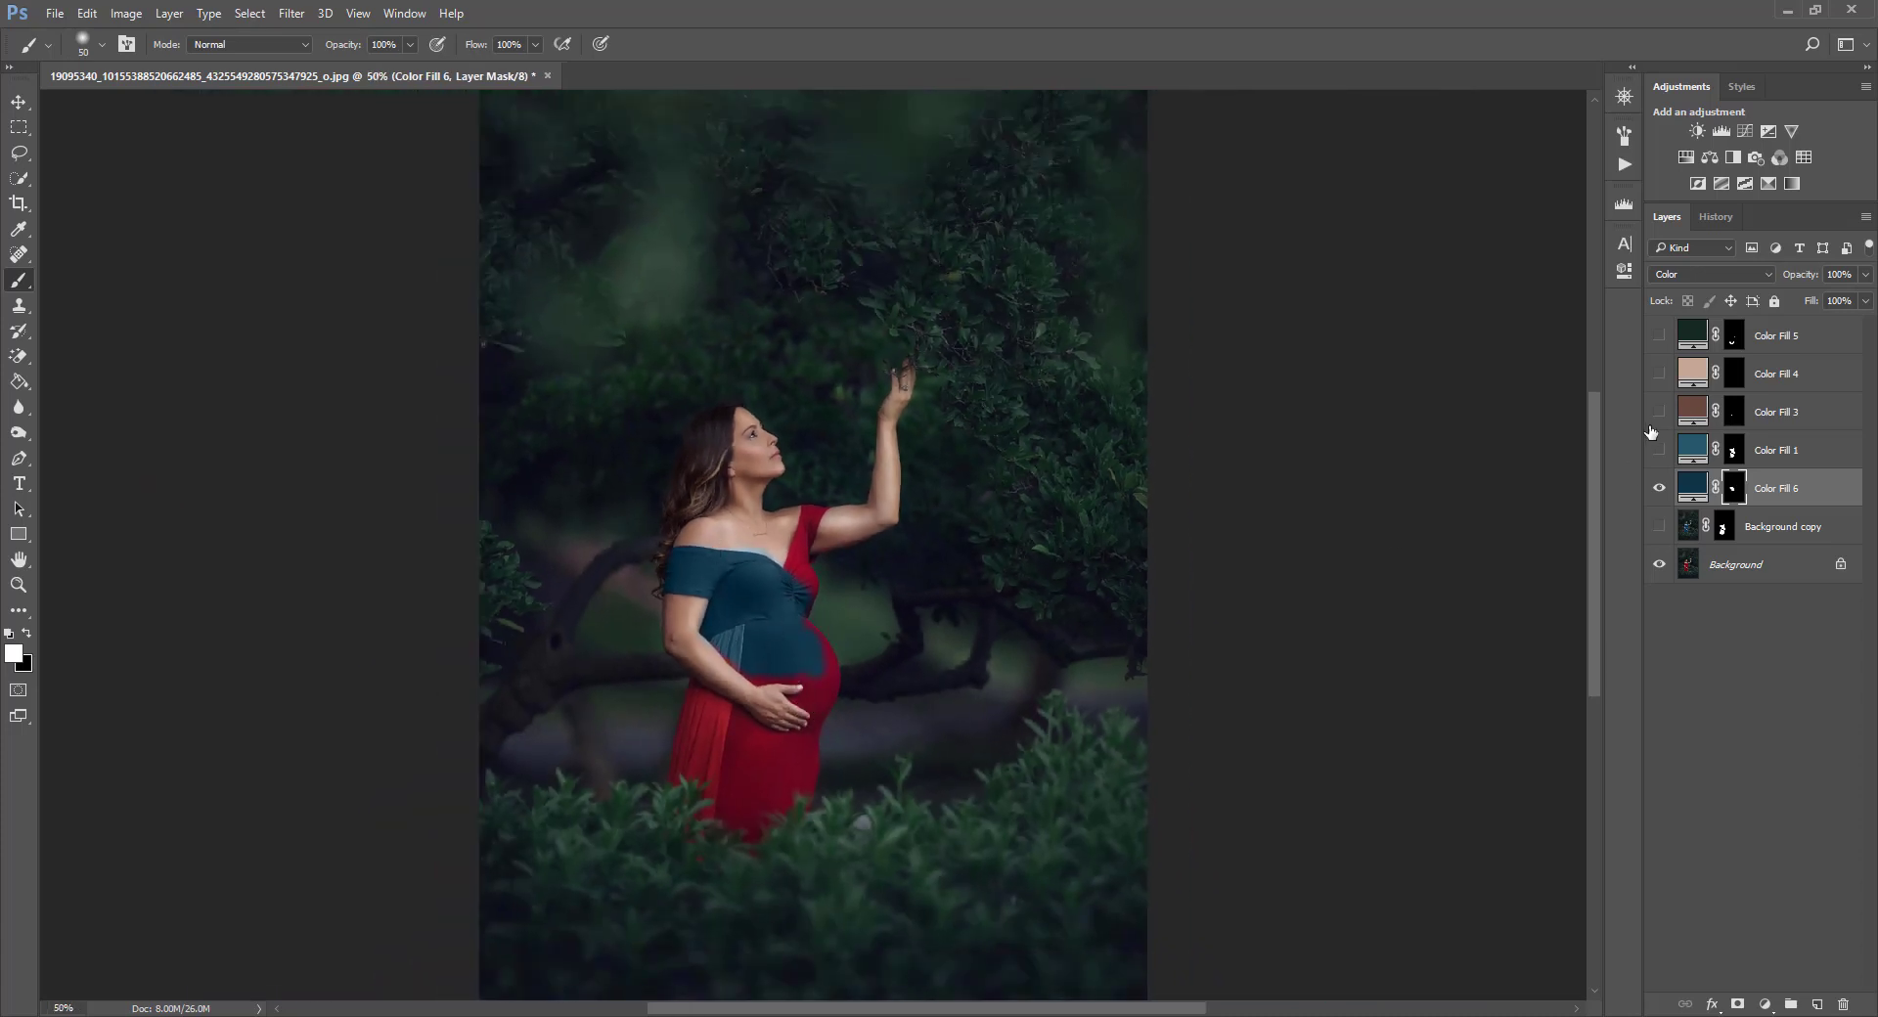
# Hide Color Fill 6, show Color Fill 1, and select Color Fill 1's mask.
pyautogui.click(1658, 488)
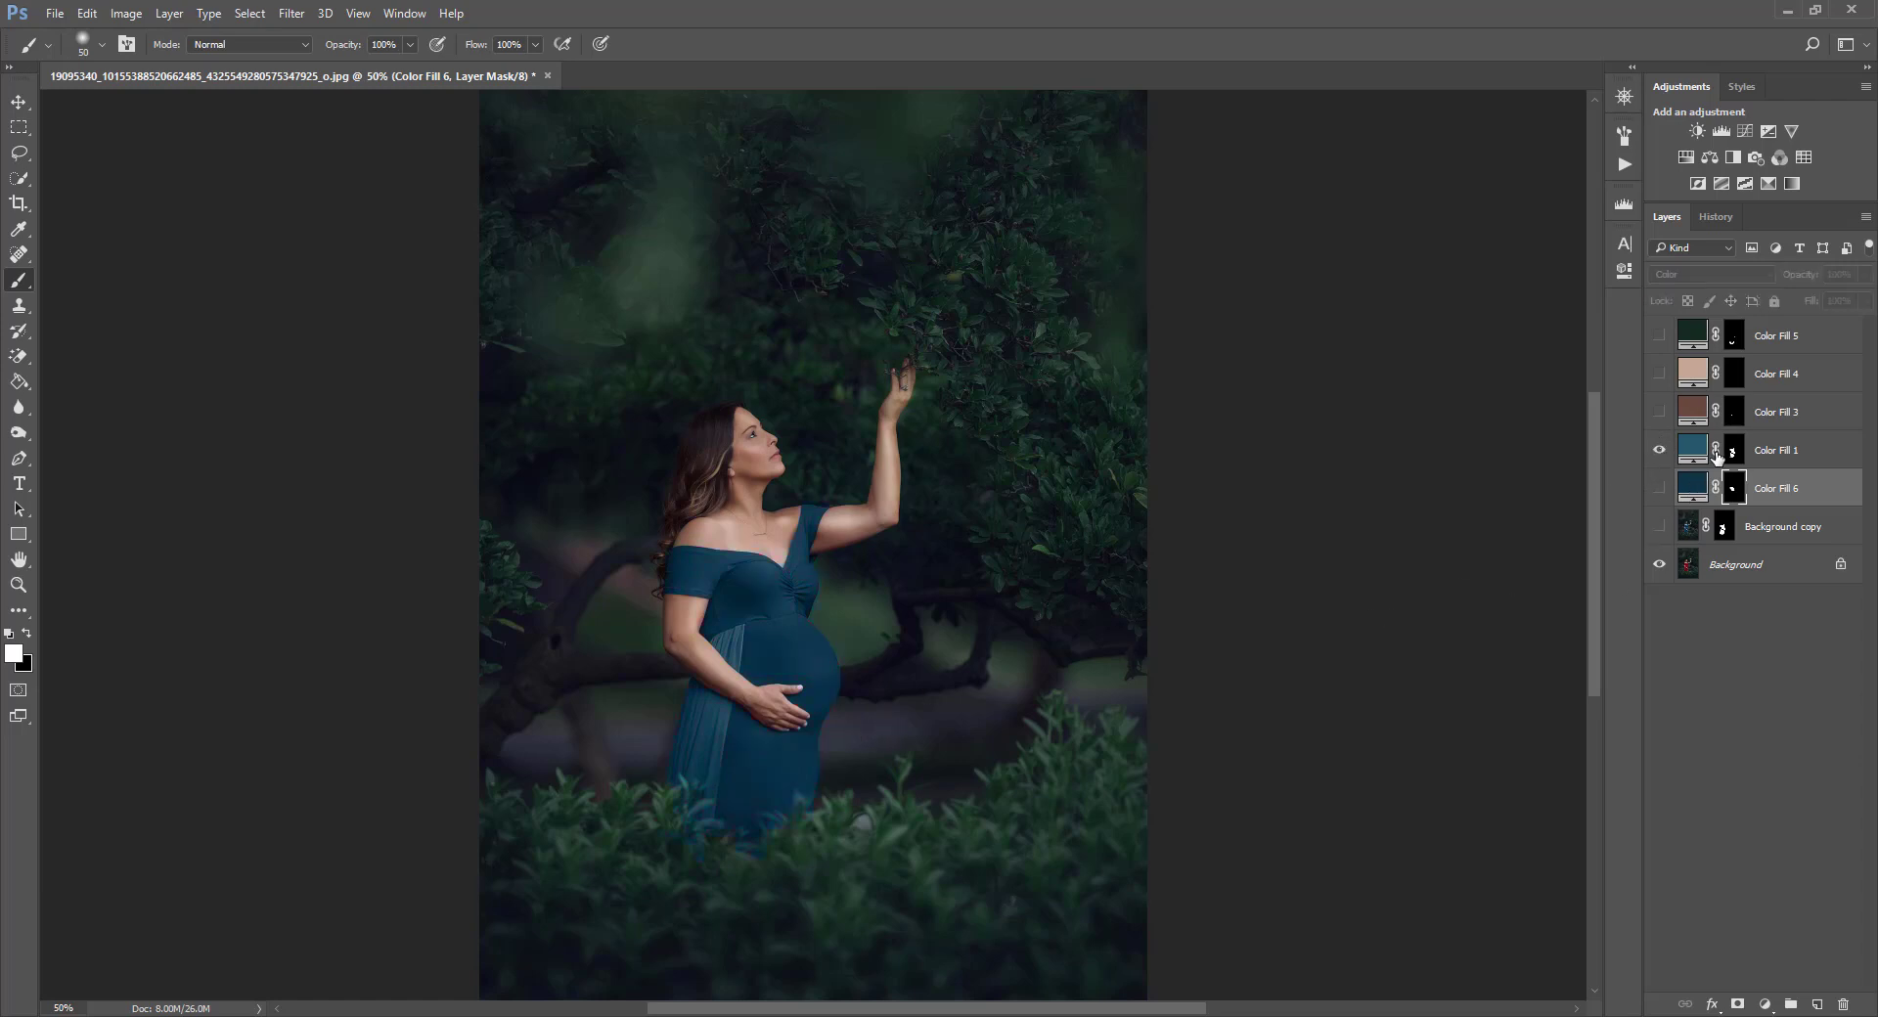
pyautogui.click(1690, 450)
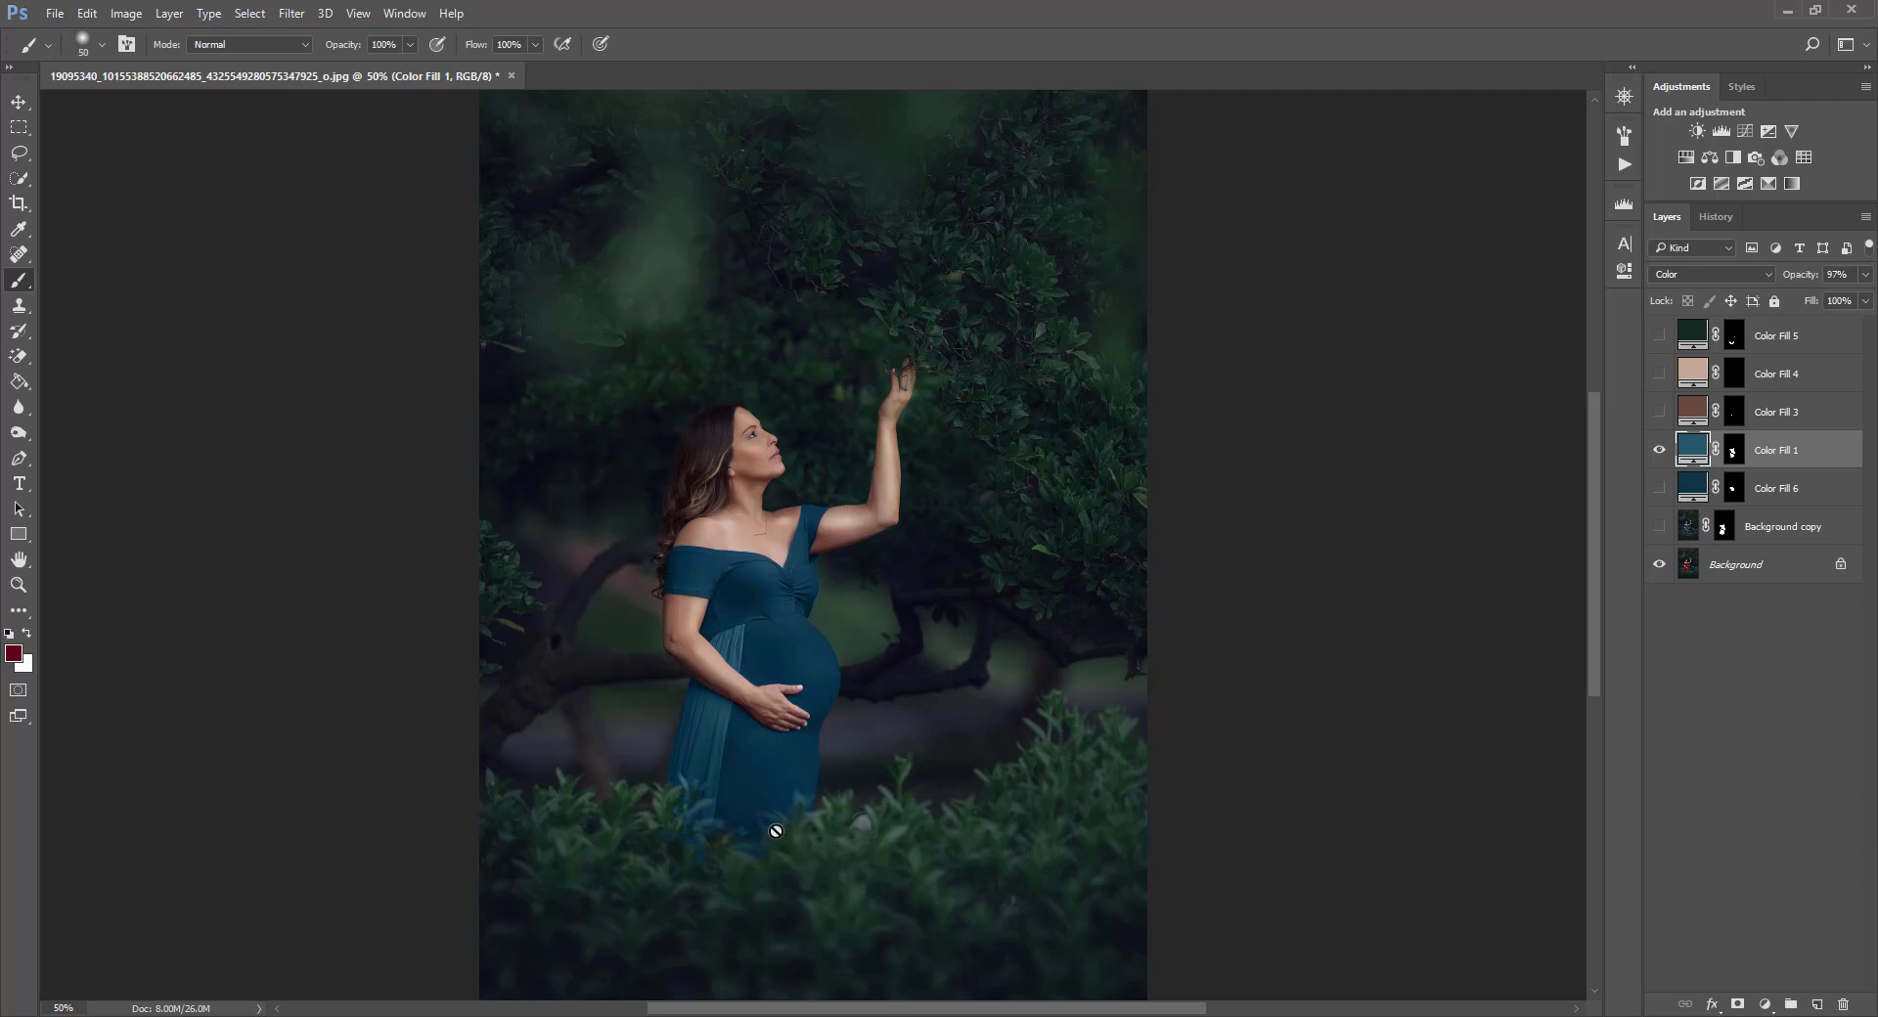
pyautogui.click(1657, 454)
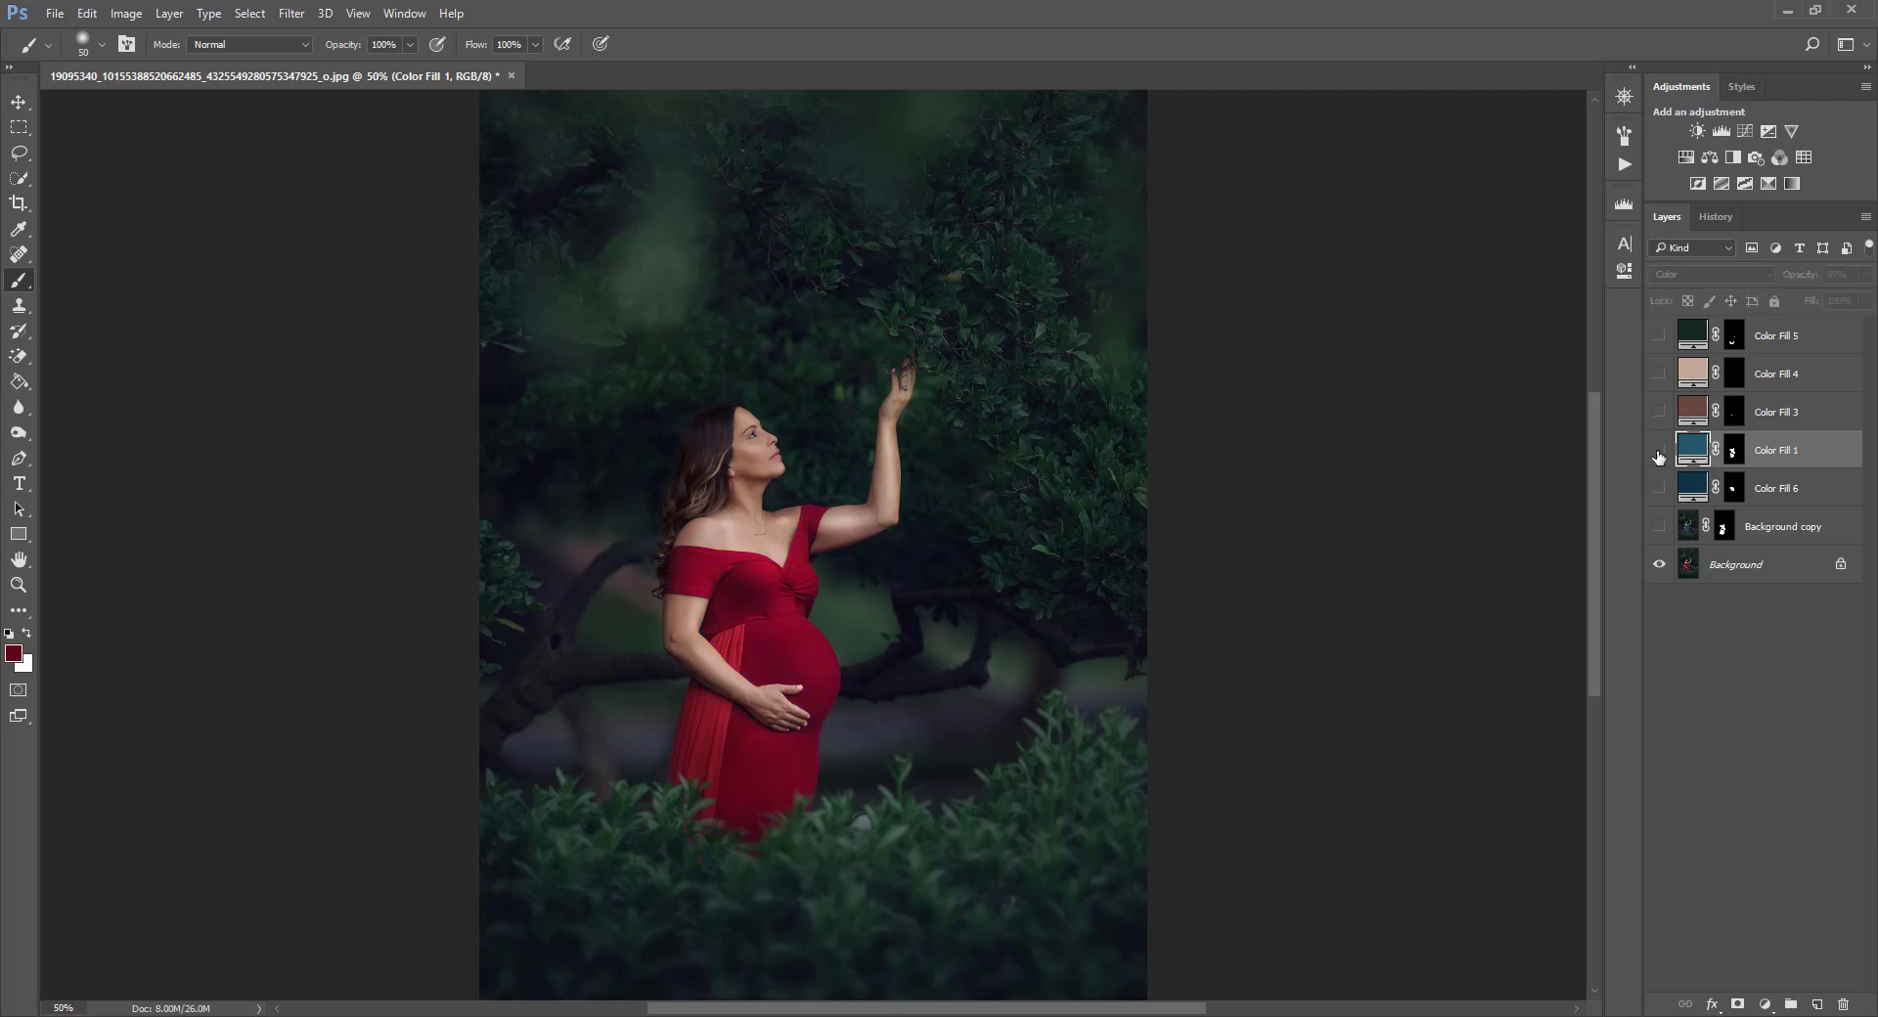
pyautogui.click(1658, 451)
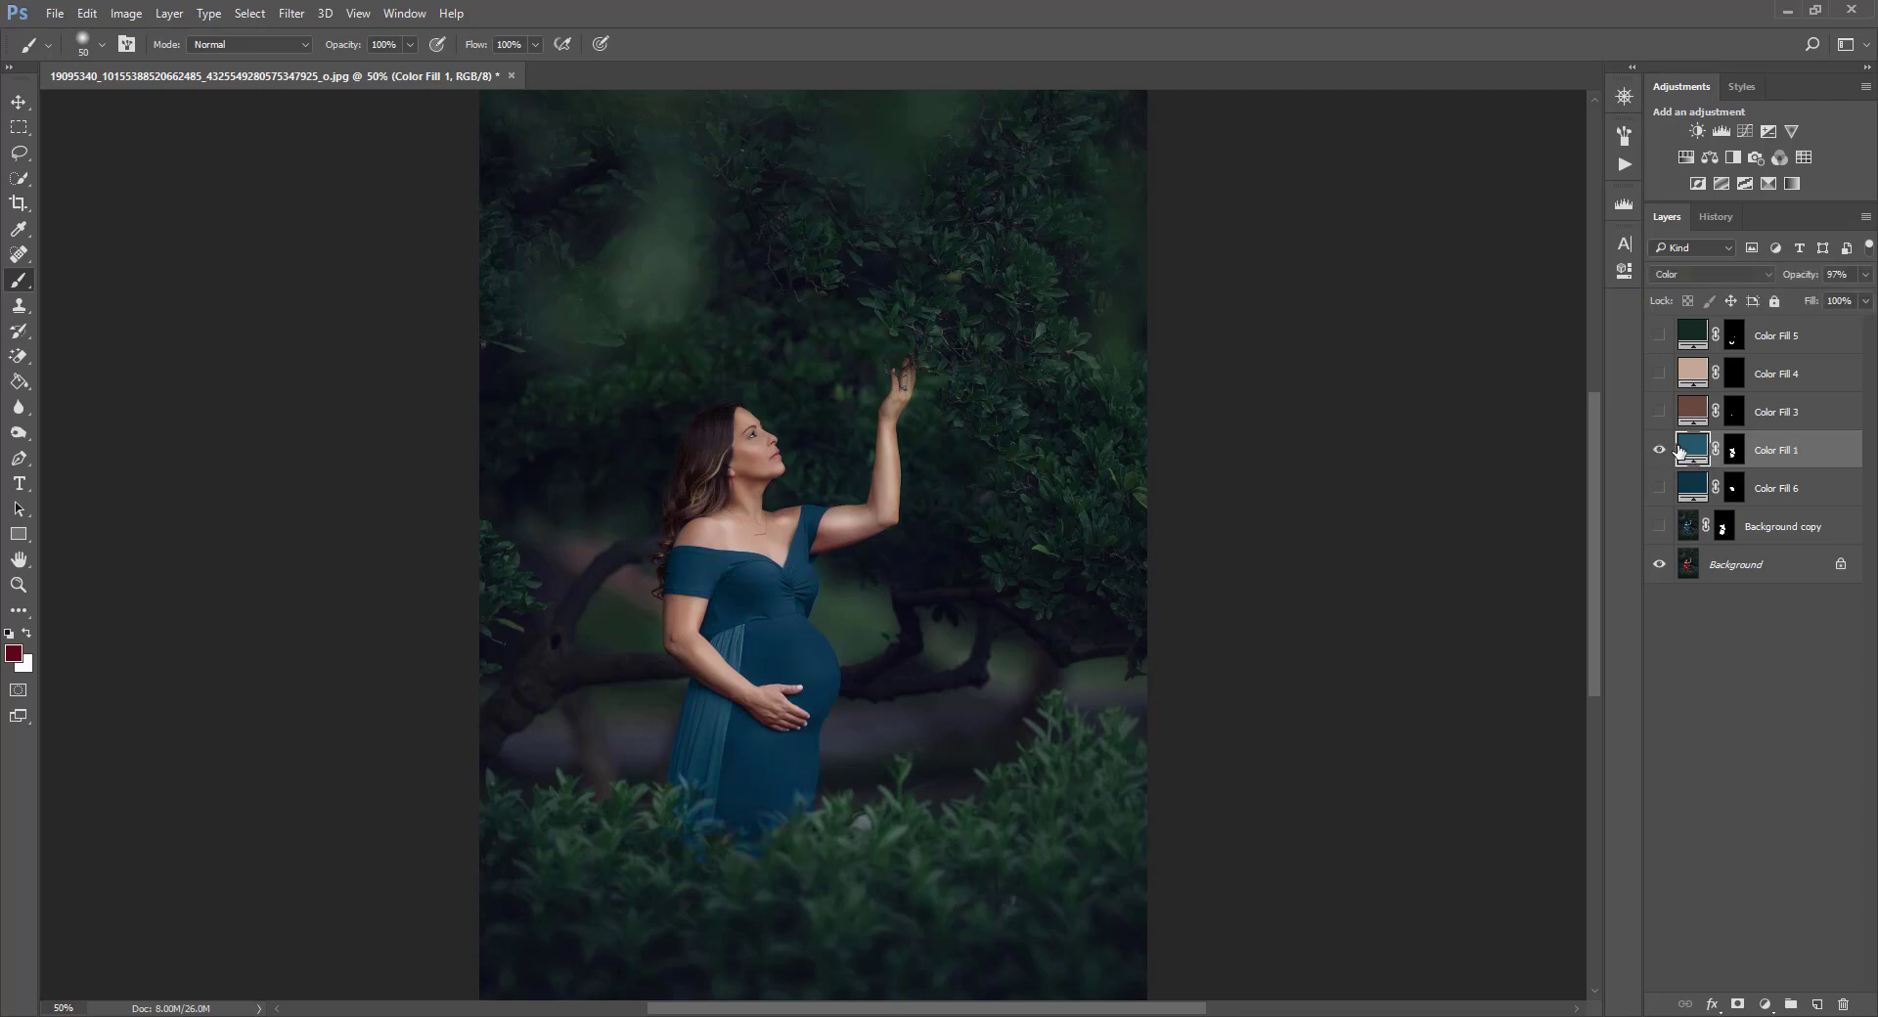
pyautogui.click(1734, 452)
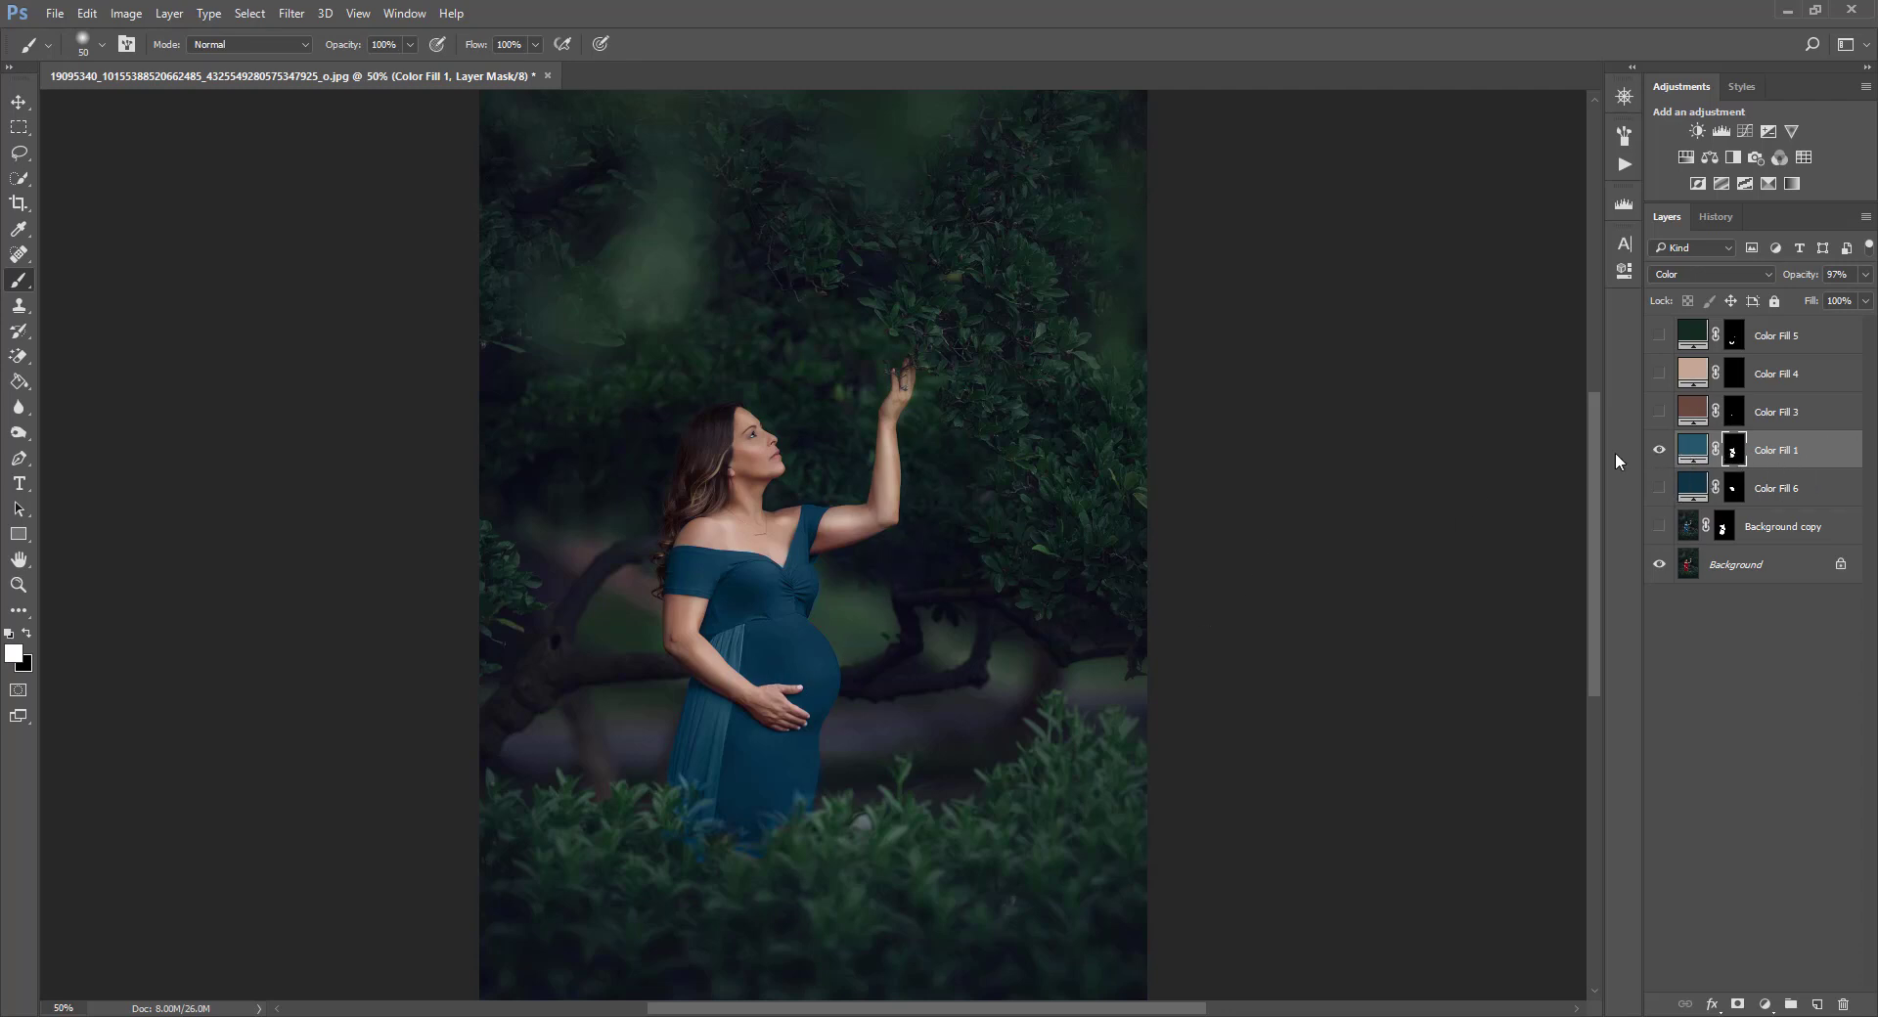
# Zoom in and scroll around to inspect the dress recolored by Color Fill 1.
pyautogui.hotkey('ctrl', '+')
pyautogui.hotkey('ctrl', '+')
pyautogui.hotkey('ctrl', '+')
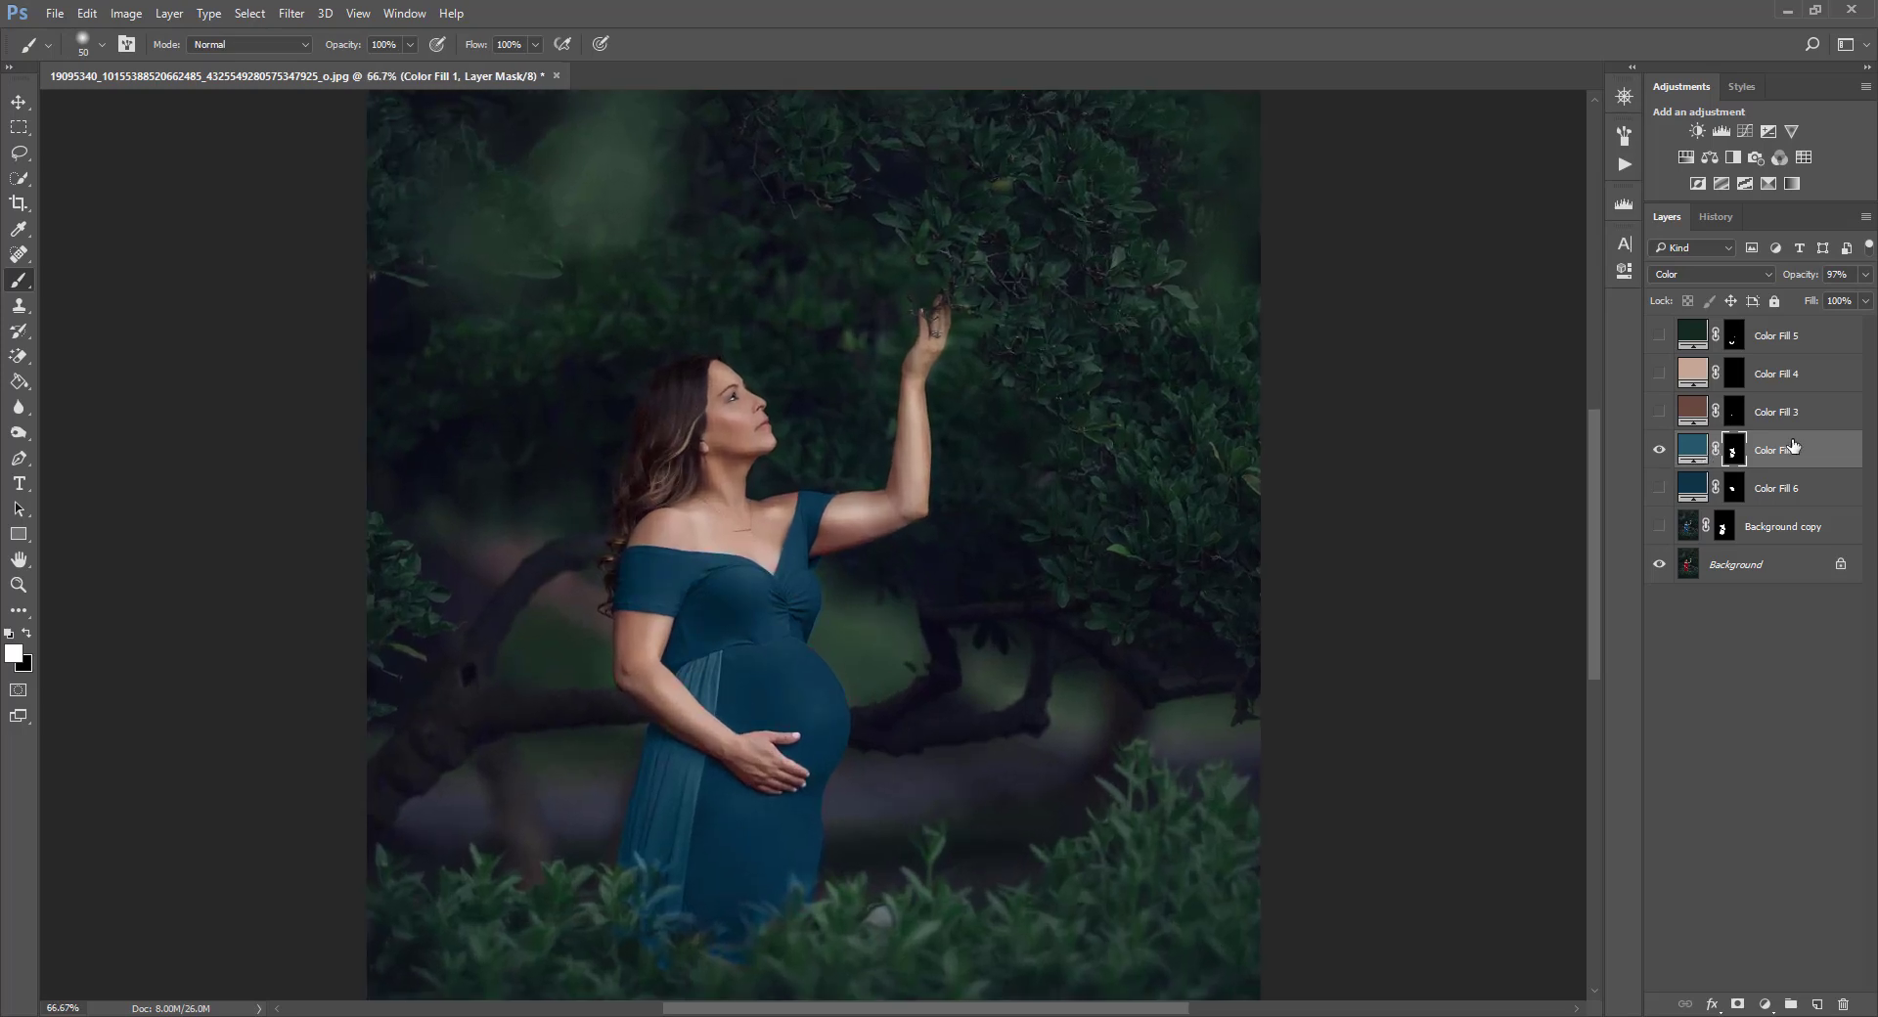
pyautogui.hotkey('ctrl', '-')
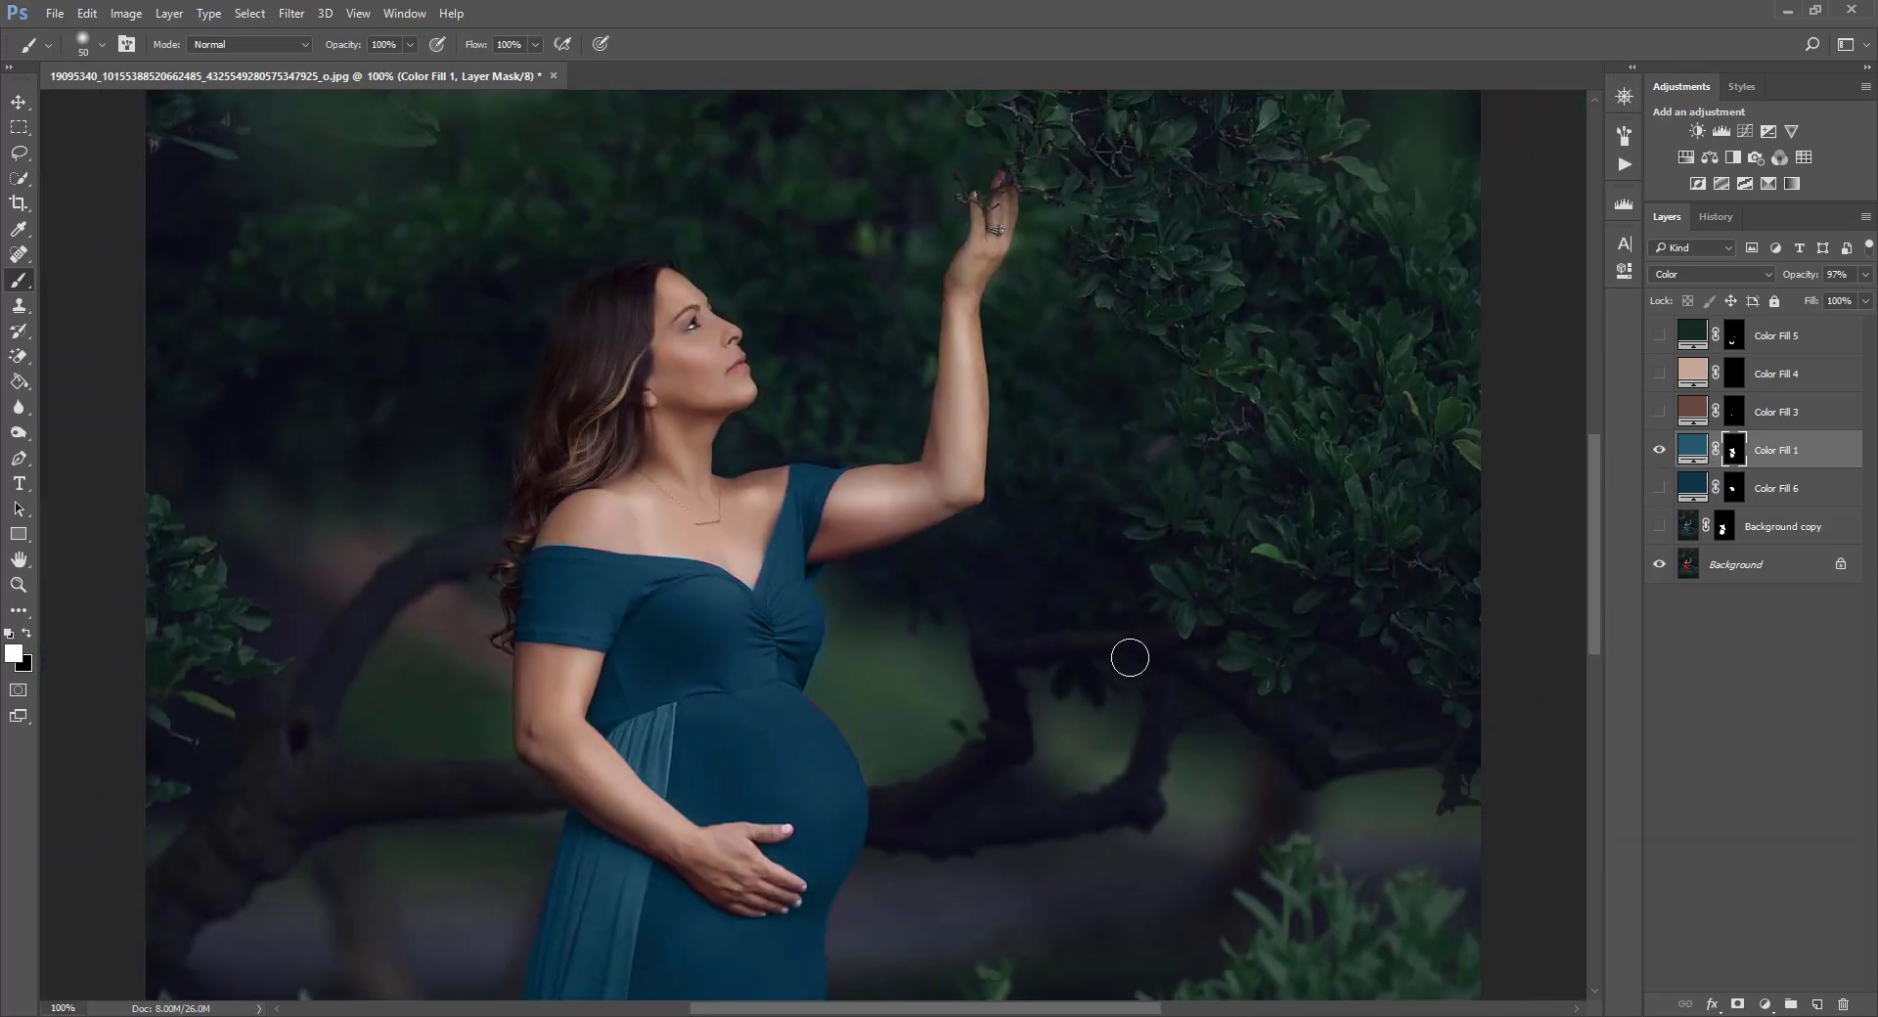
pyautogui.hotkey('ctrl', '+')
pyautogui.hotkey('ctrl', '-')
pyautogui.moveTo(912, 668); pyautogui.dragTo(935, 515)
pyautogui.click(20, 103)
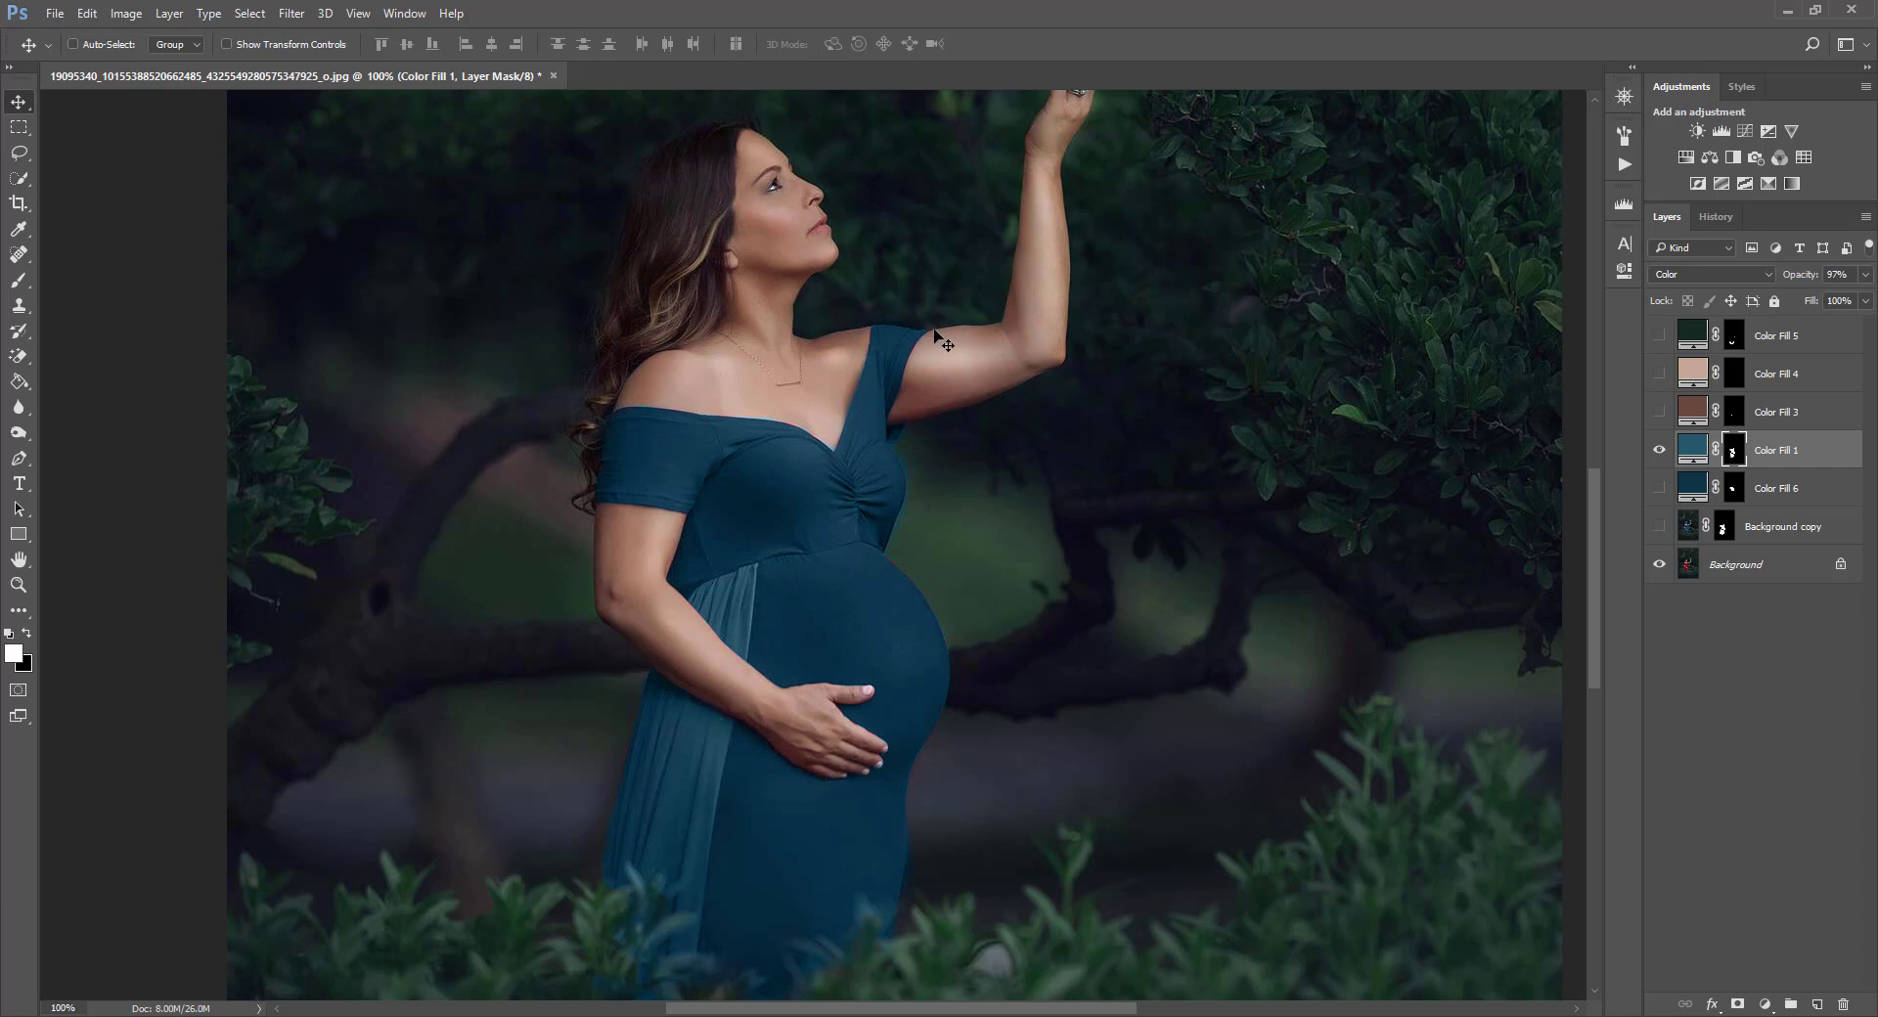
pyautogui.scroll(-5, 958, 807)
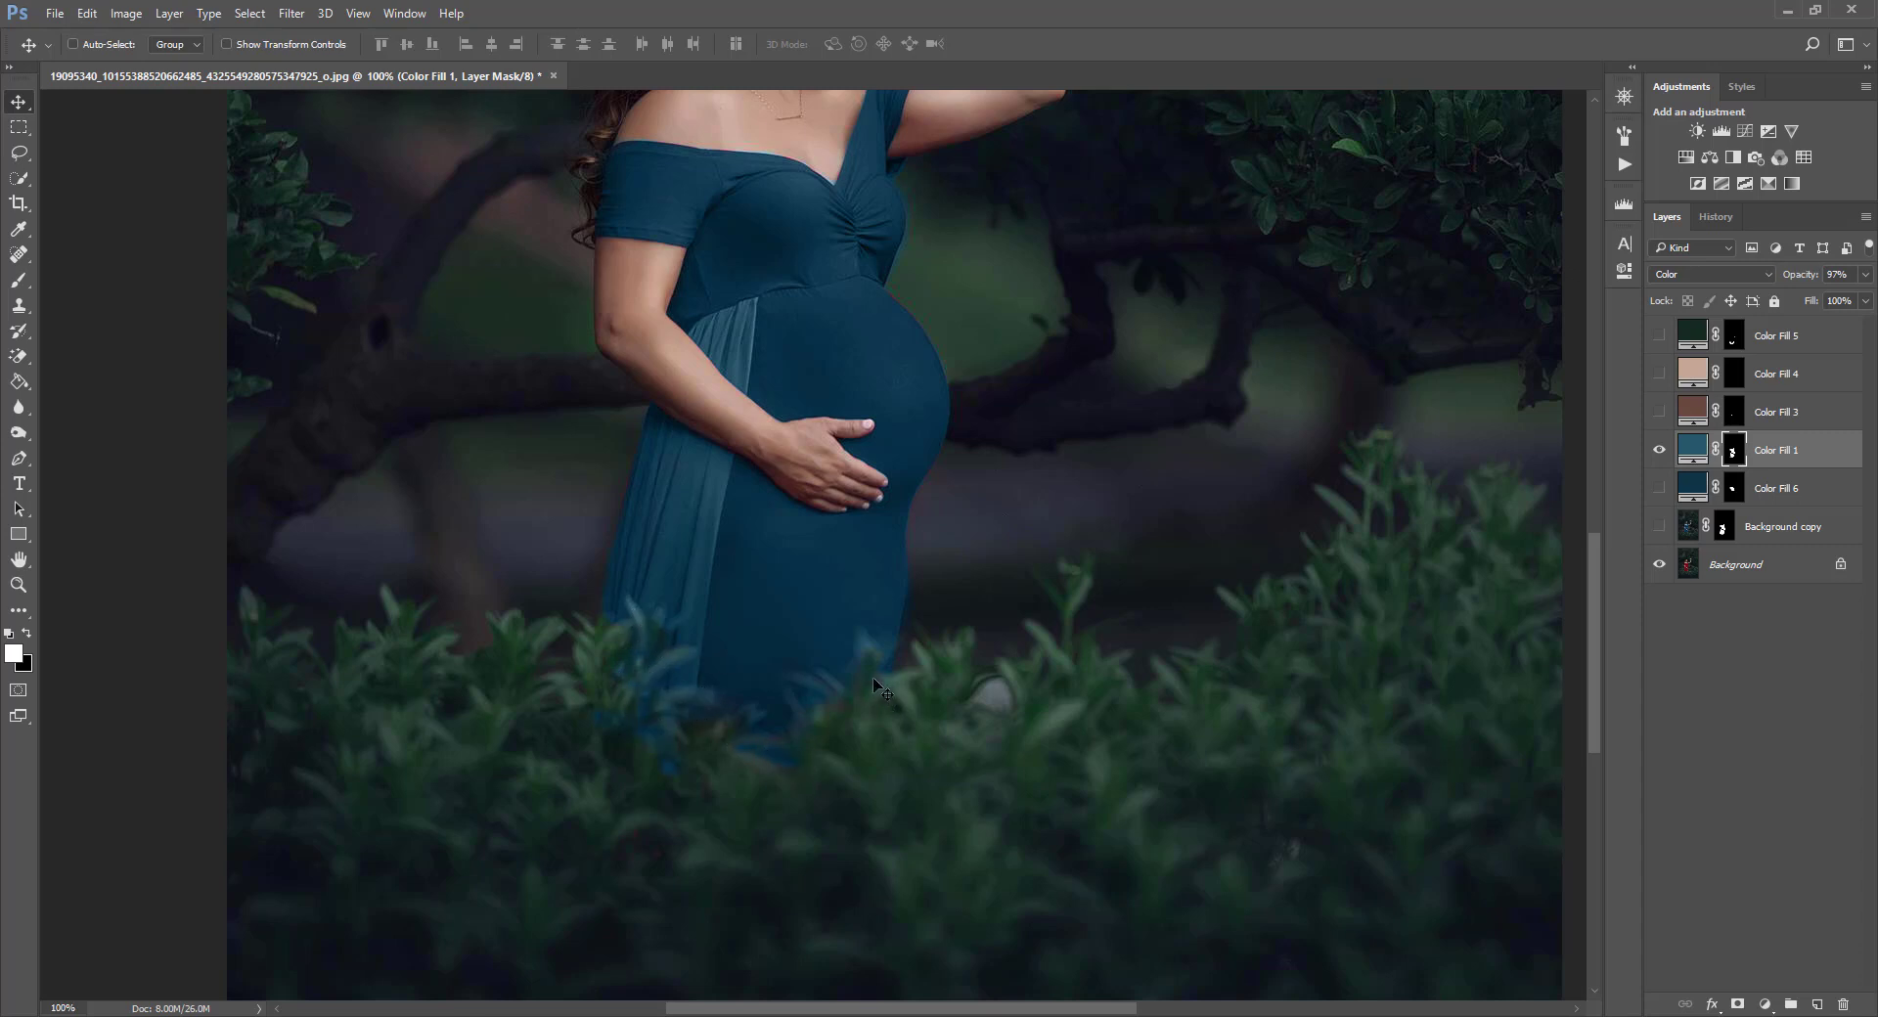
pyautogui.scroll(5, 773, 568)
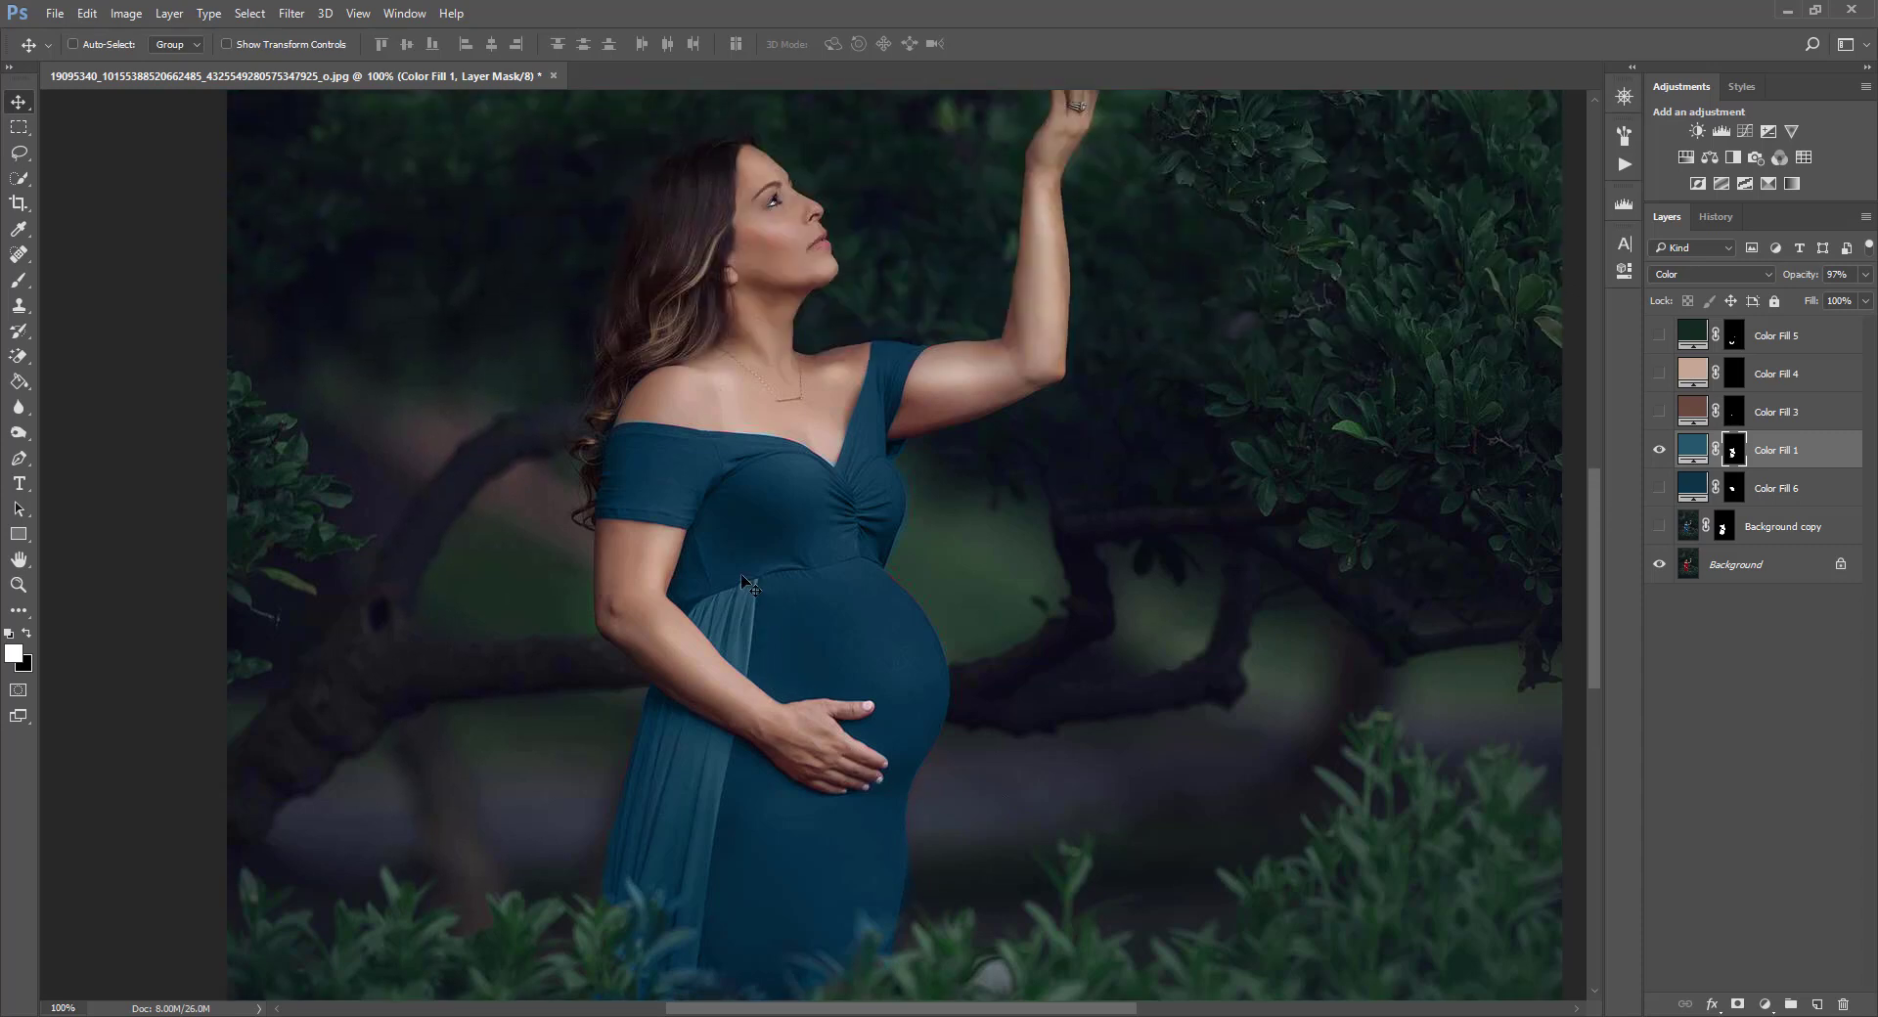
pyautogui.scroll(1, 743, 582)
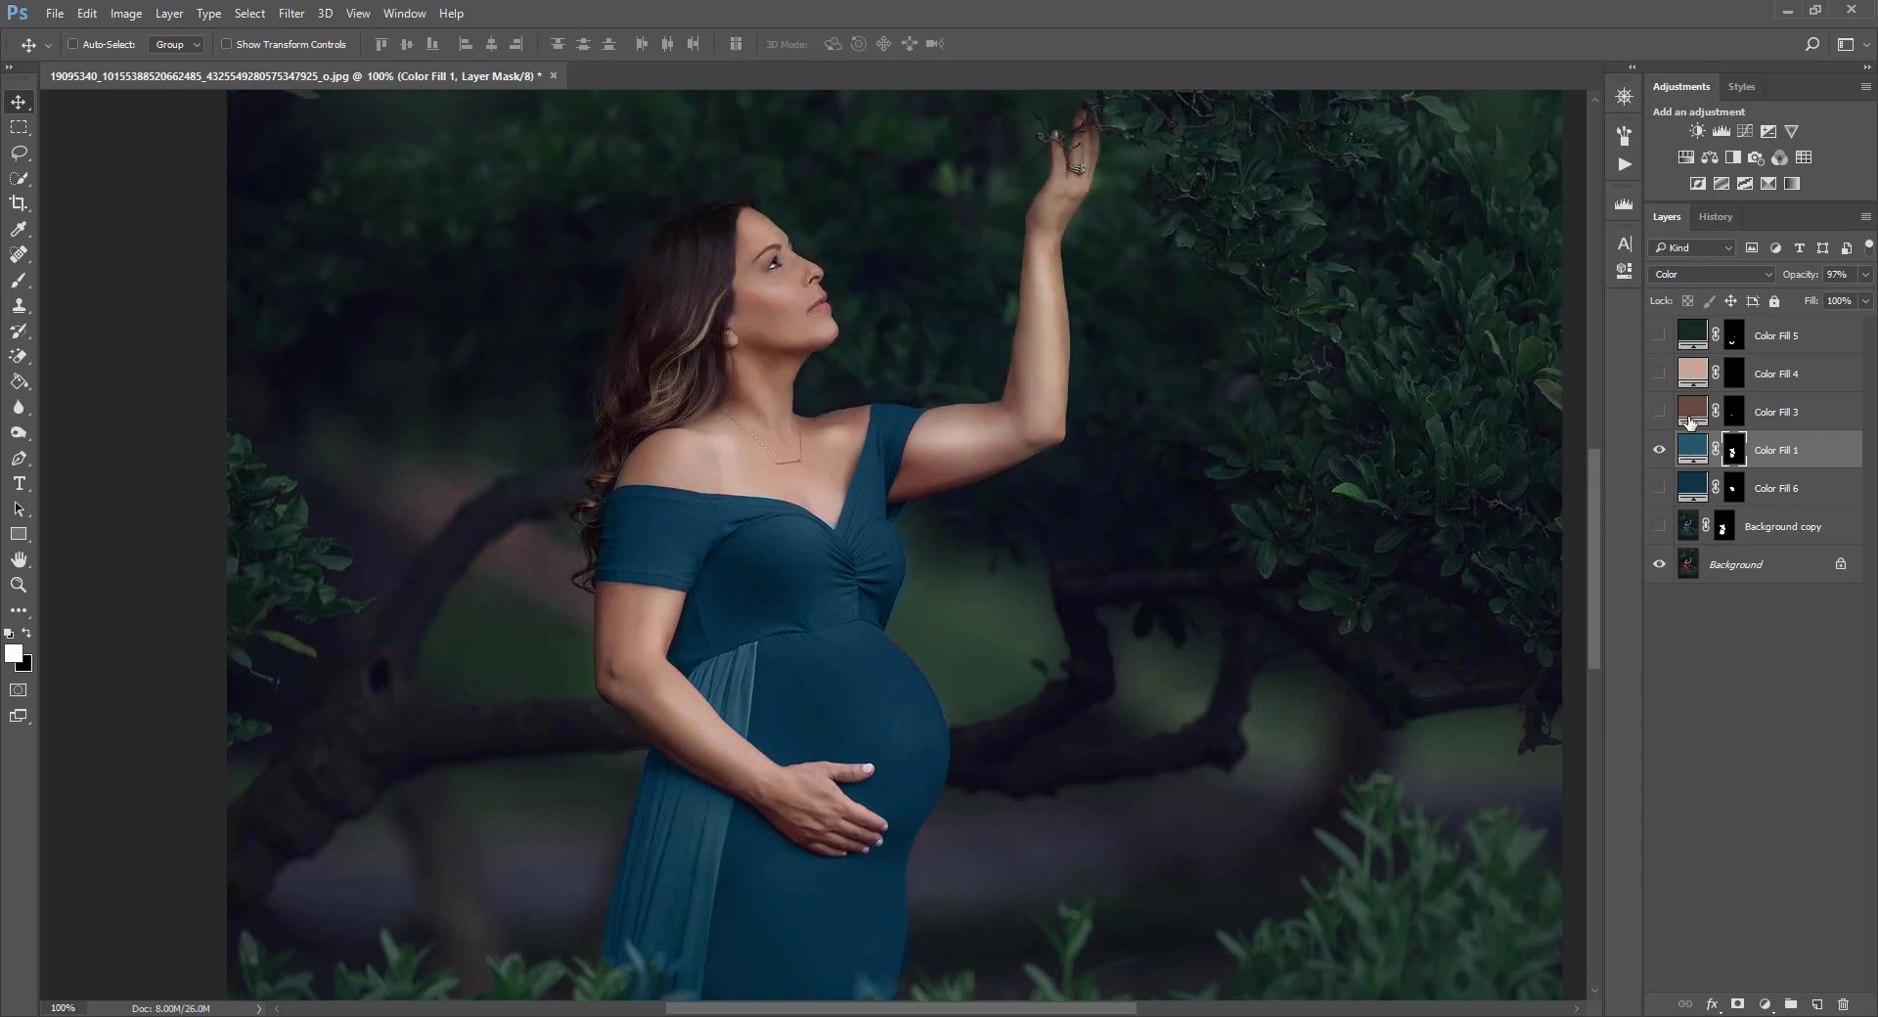
# Add a Color-mode Solid Color fill layer named Color Fill 7 and invert its mask to black.
pyautogui.click(172, 14)
pyautogui.moveTo(200, 246)
pyautogui.click(430, 252)
pyautogui.click(879, 463)
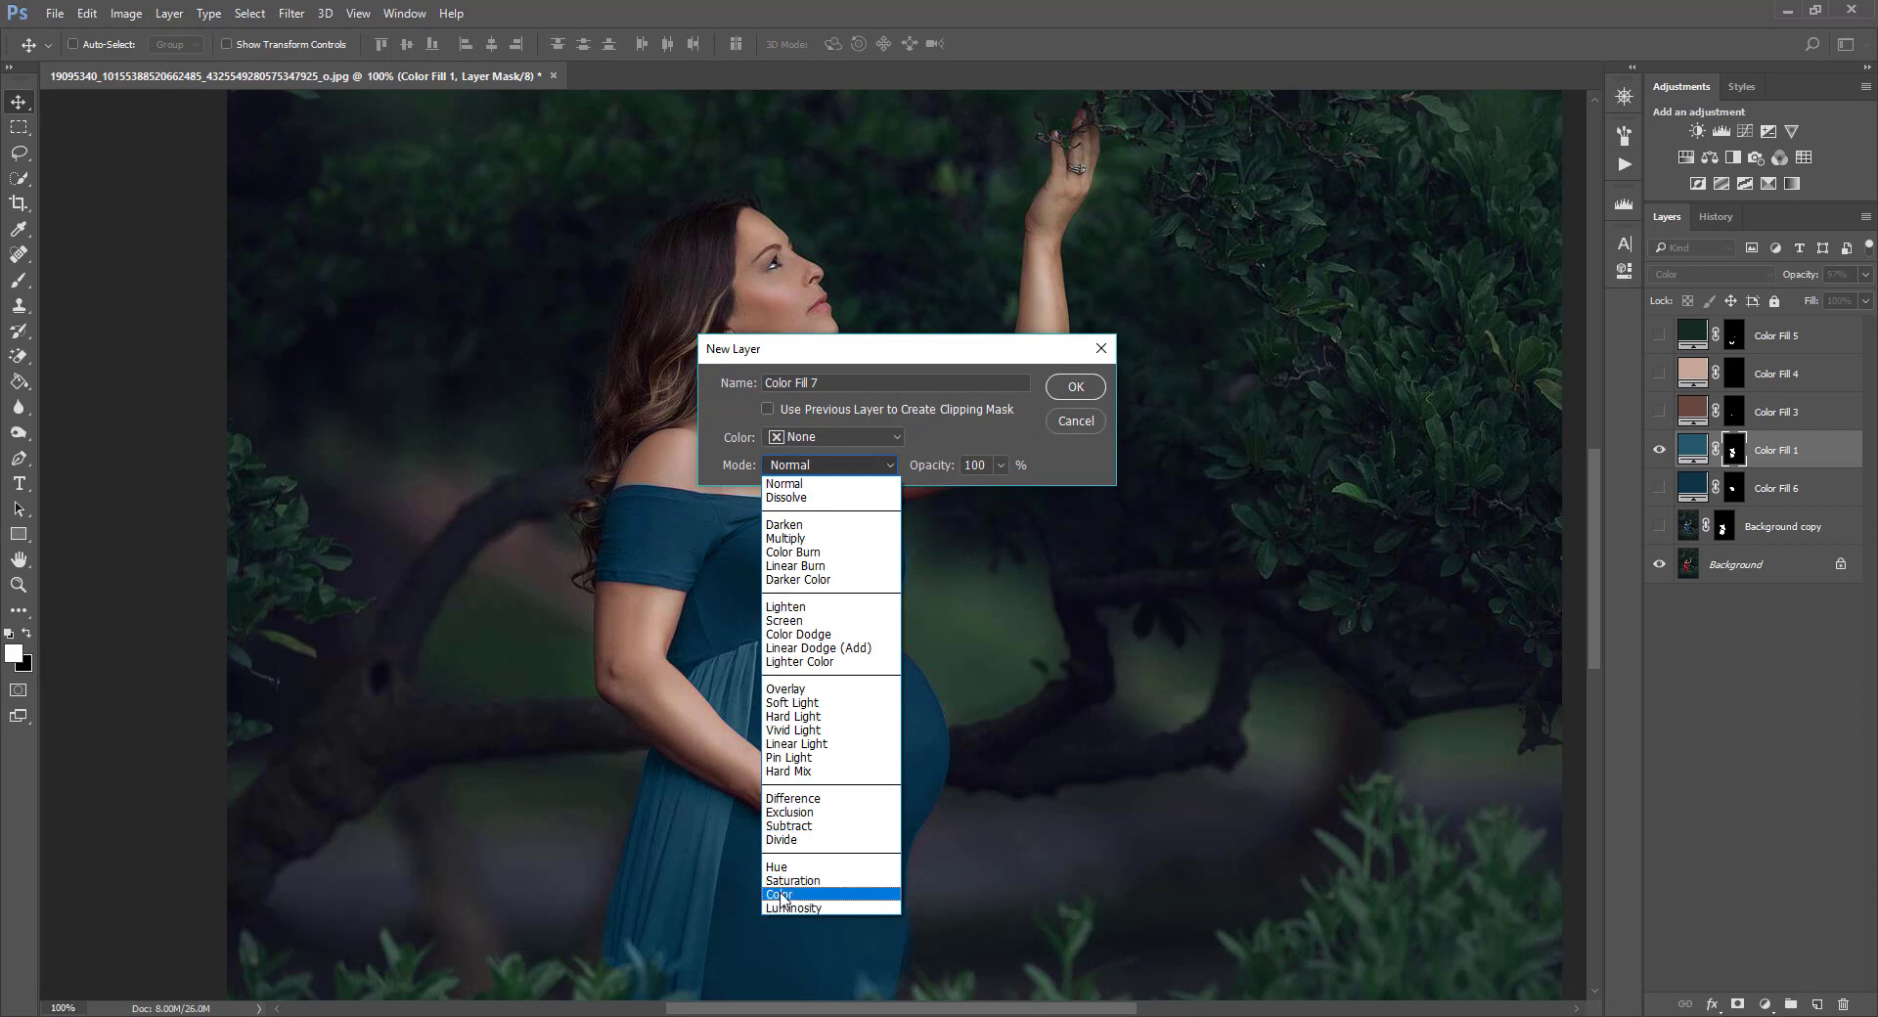
pyautogui.click(832, 896)
pyautogui.click(1066, 386)
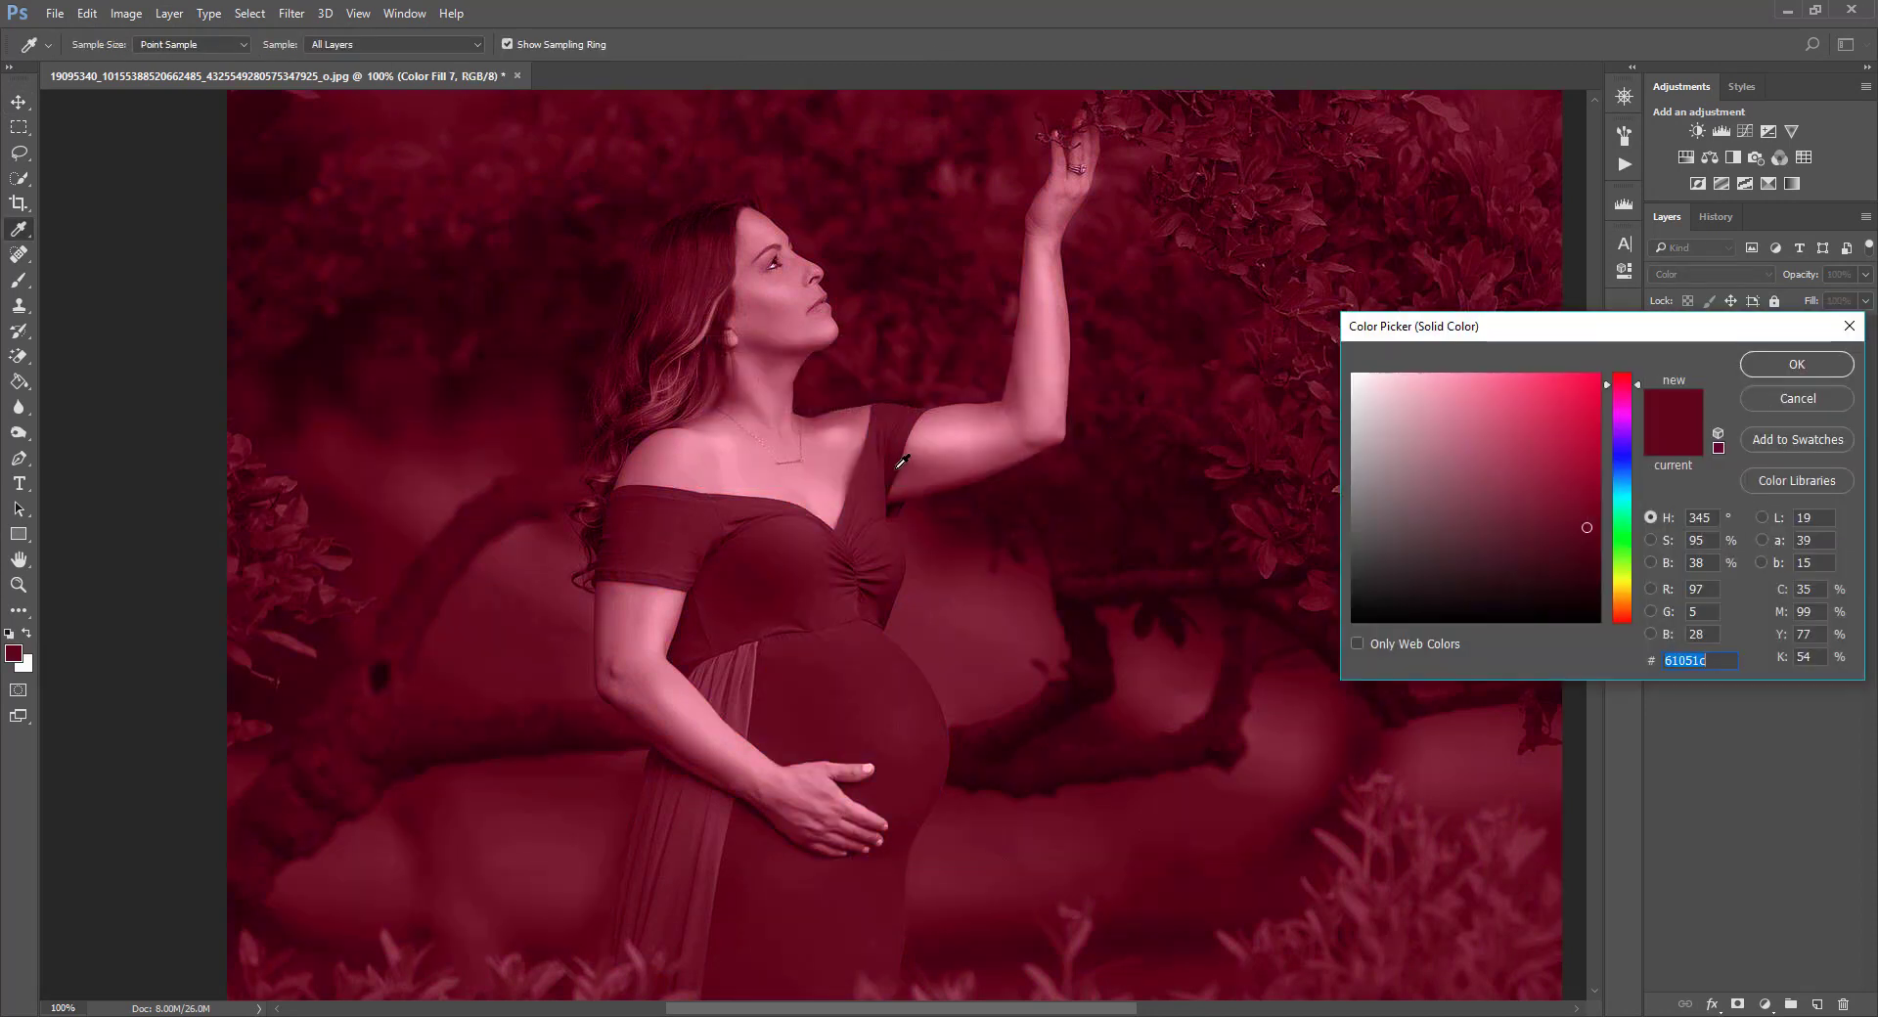
pyautogui.click(750, 481)
pyautogui.press('Return')
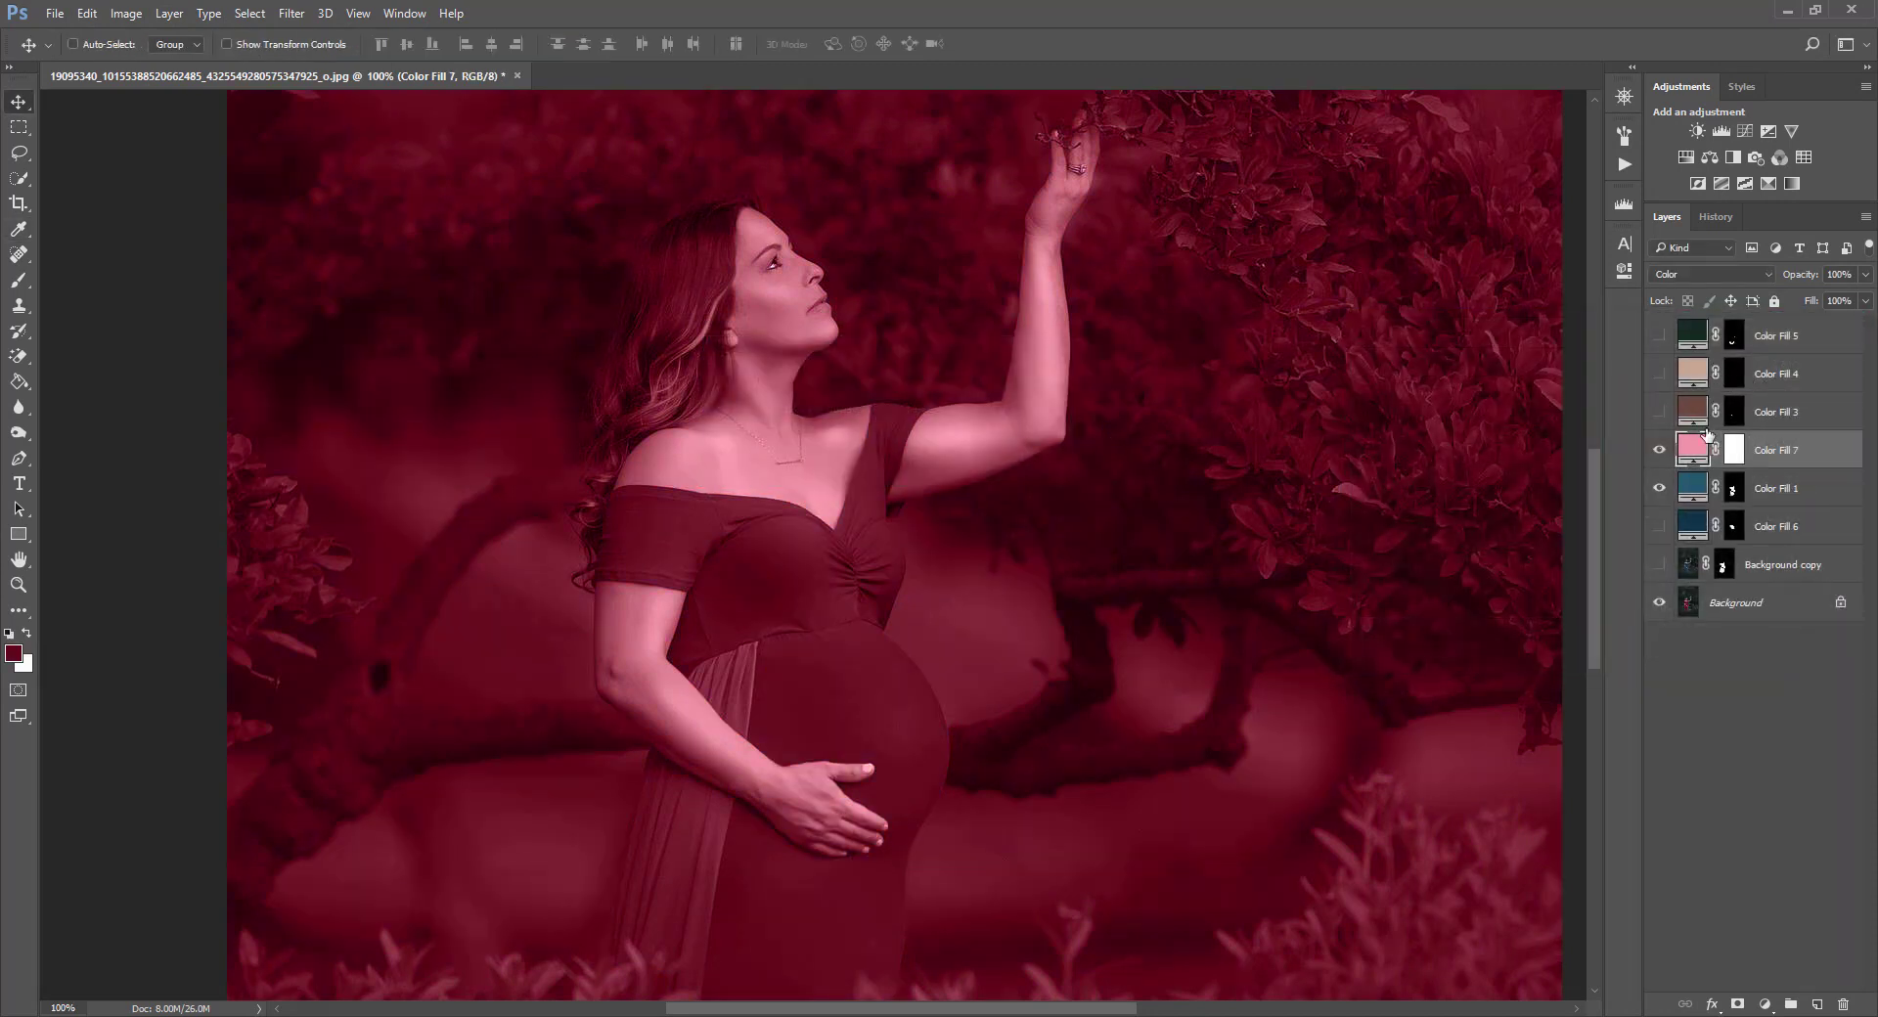
pyautogui.click(1731, 450)
pyautogui.hotkey('ctrl', 'i')
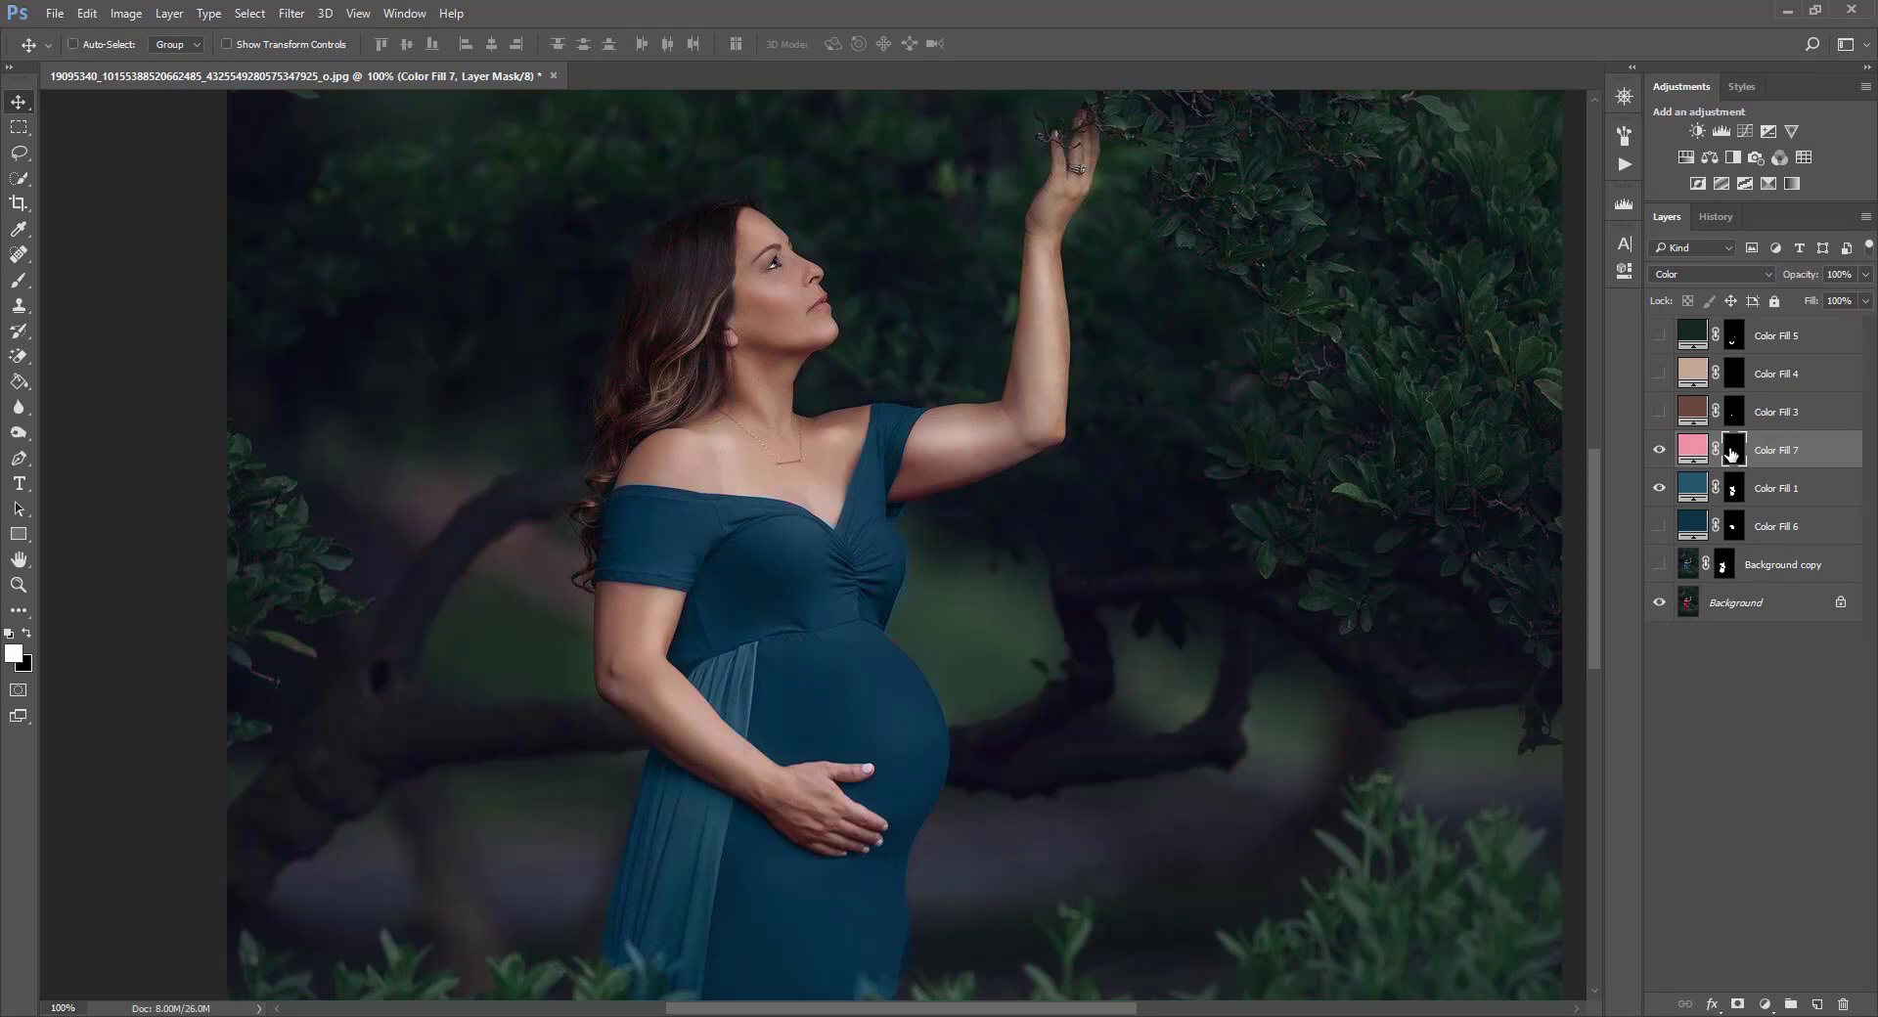
# Resample Color Fill 7's color from the green background beside the dress, 2d4434, and reselect its mask.
pyautogui.doubleClick(1692, 448)
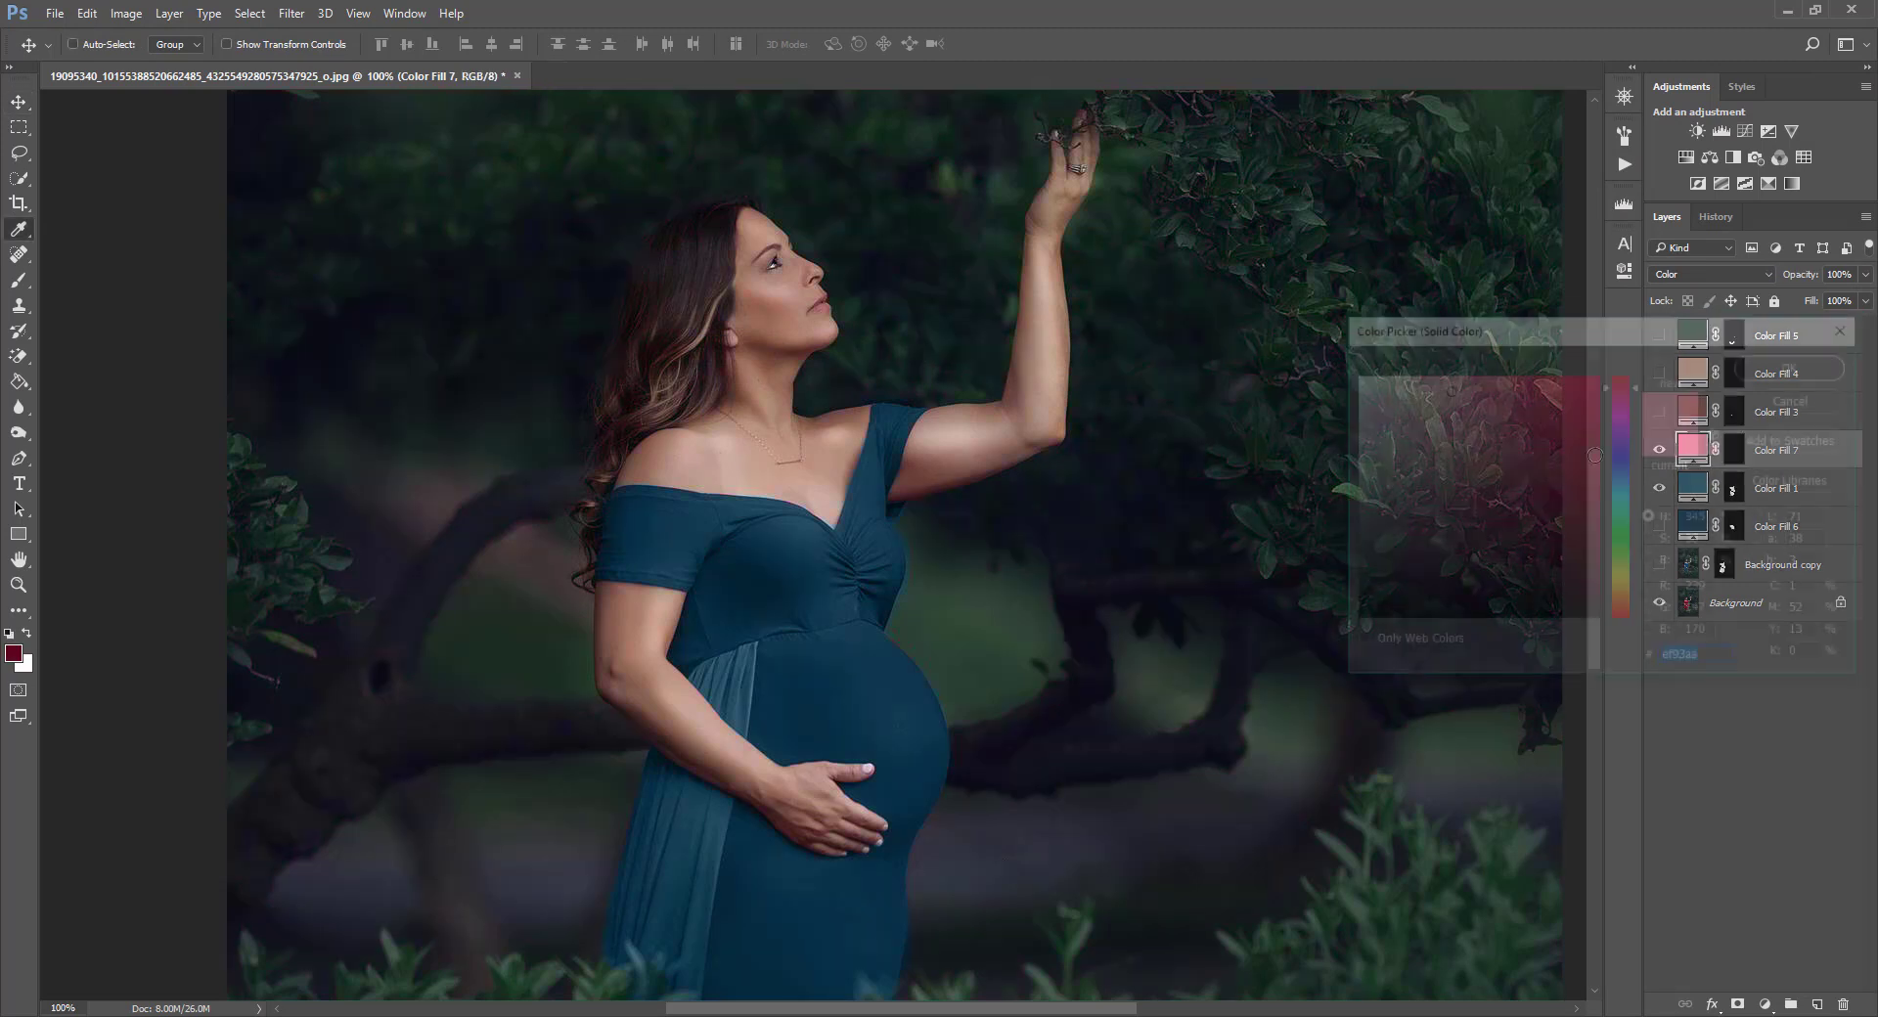
pyautogui.click(726, 479)
pyautogui.click(921, 617)
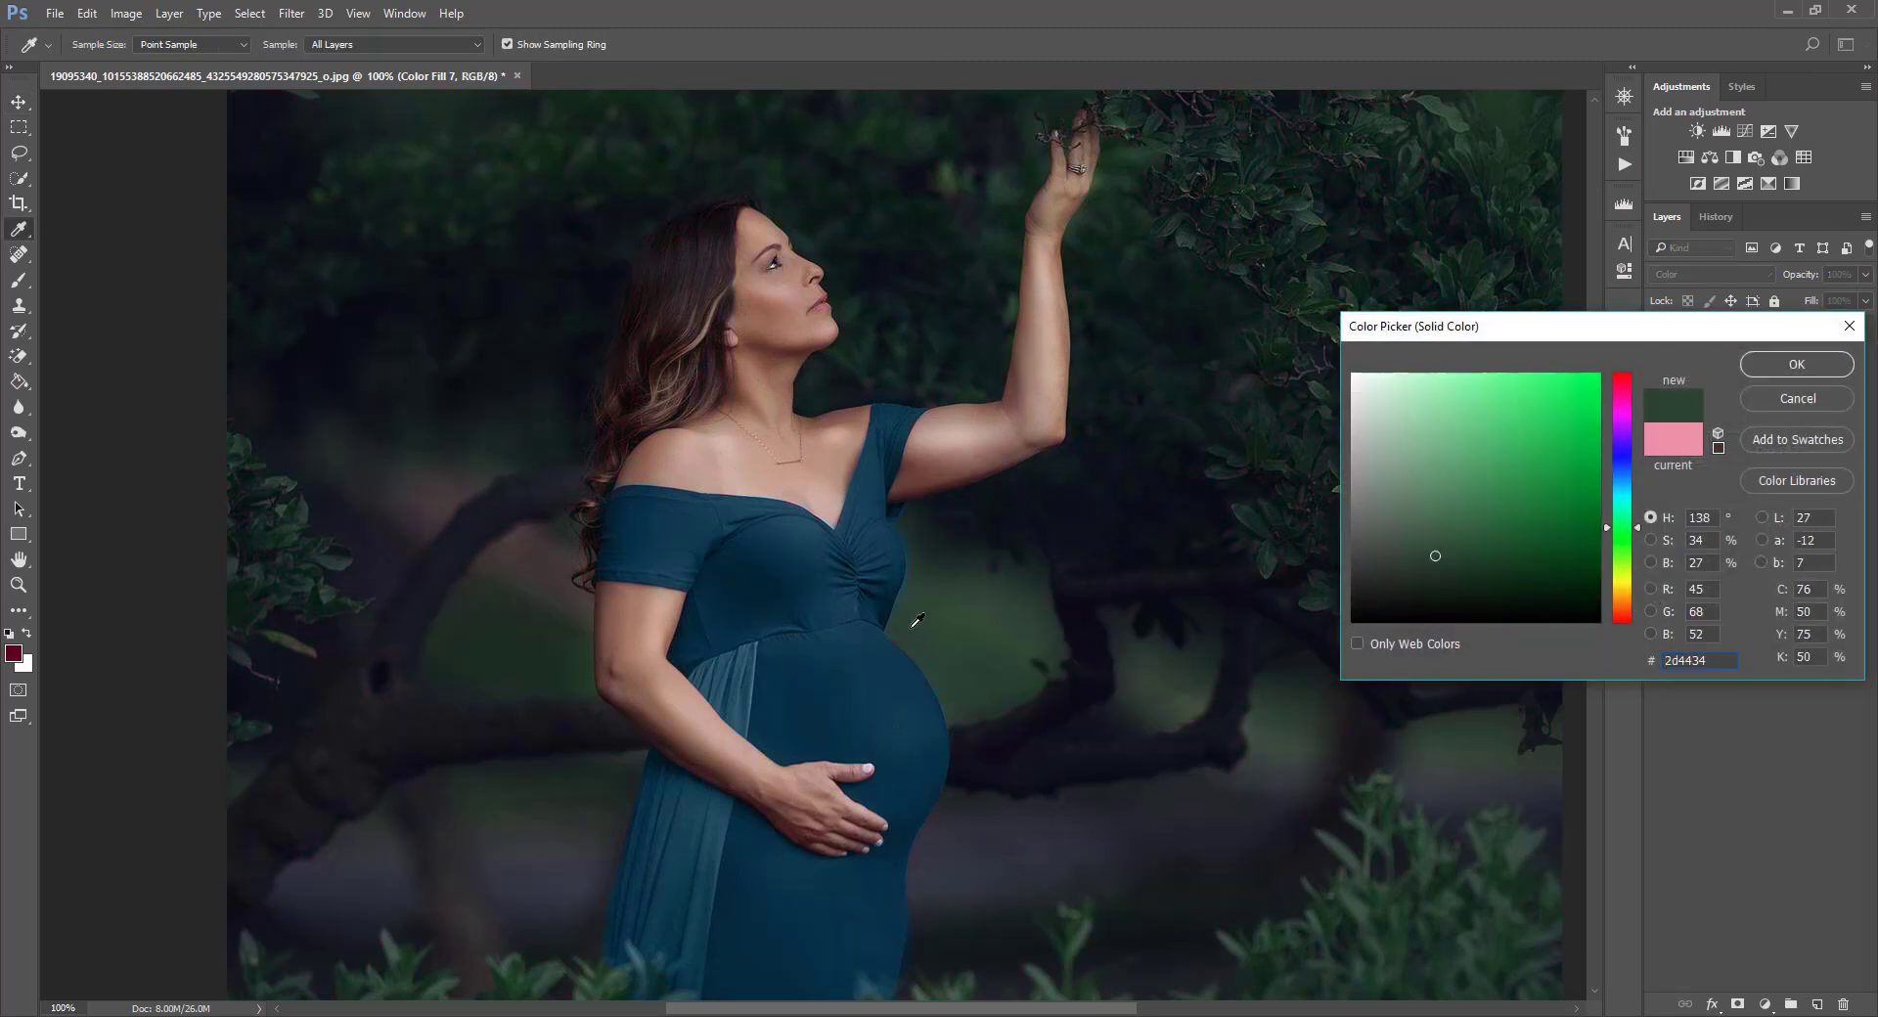
pyautogui.click(918, 624)
pyautogui.click(1797, 365)
pyautogui.click(1732, 456)
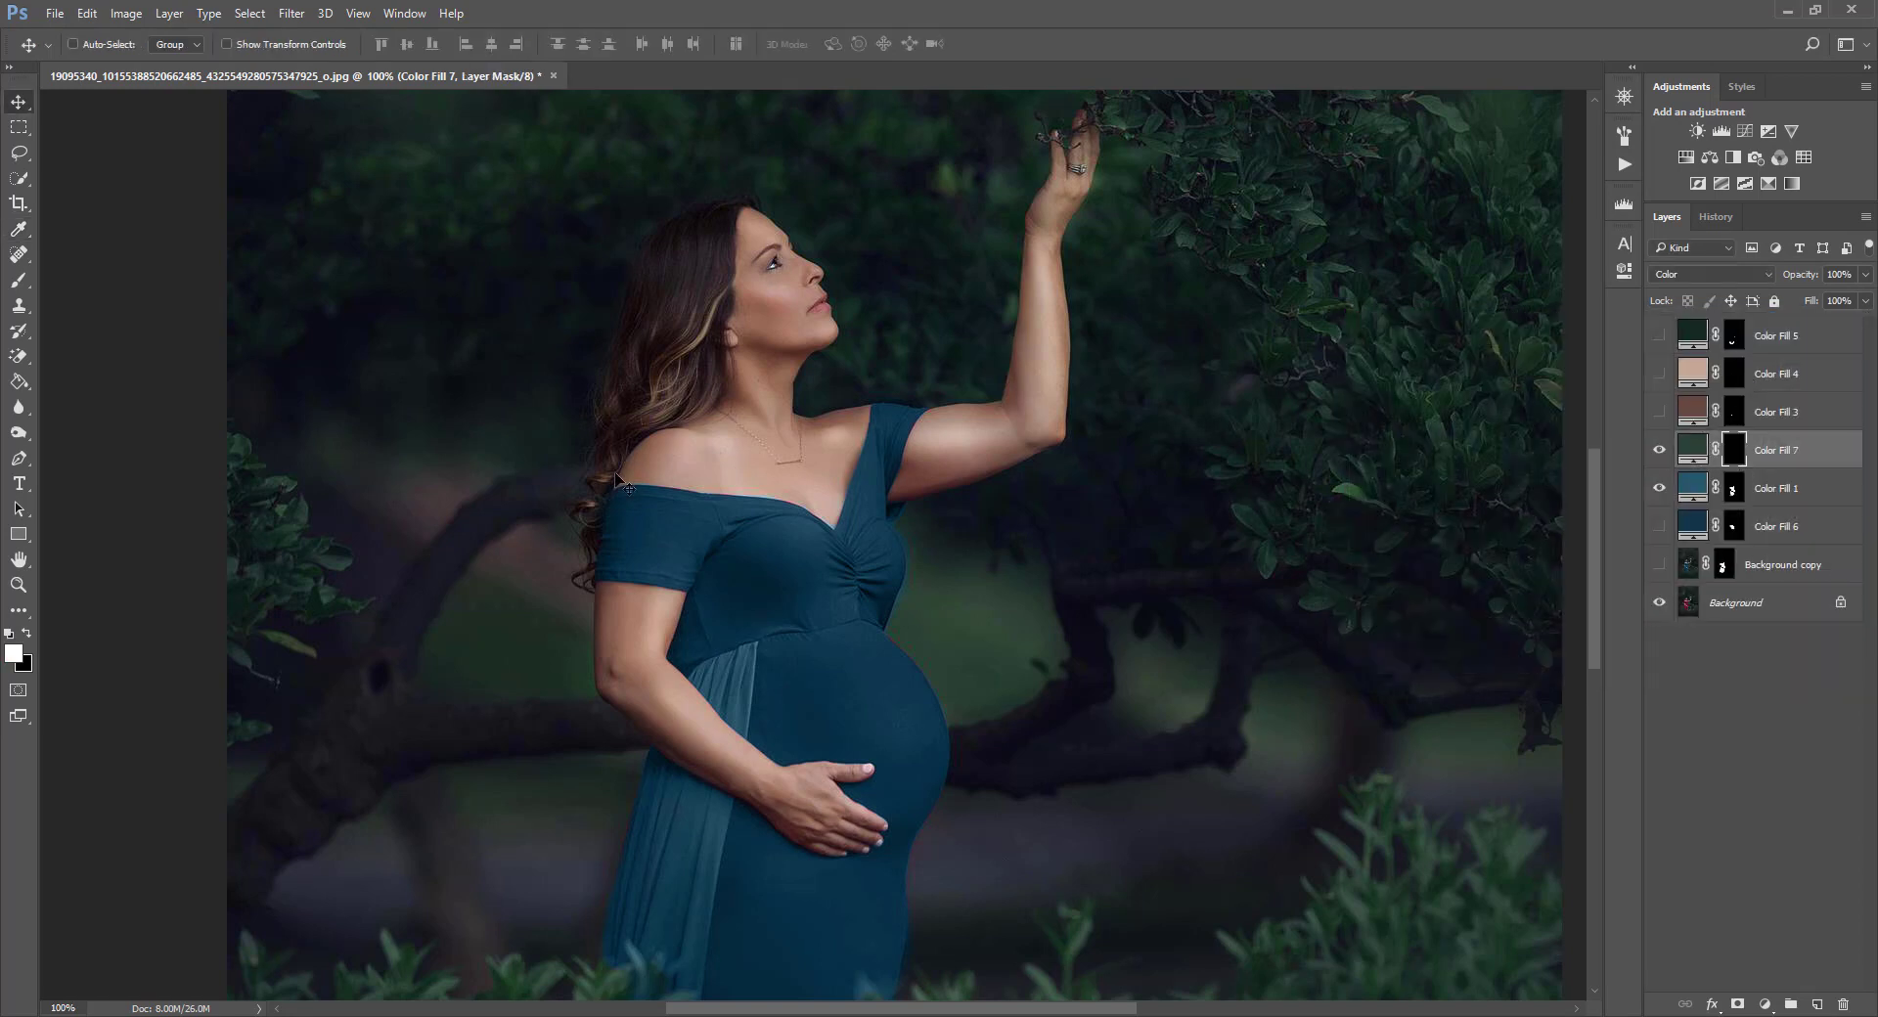
# Paint Color Fill 7's mask in white with a small brush along the dress edge beside the bust.
pyautogui.click(16, 281)
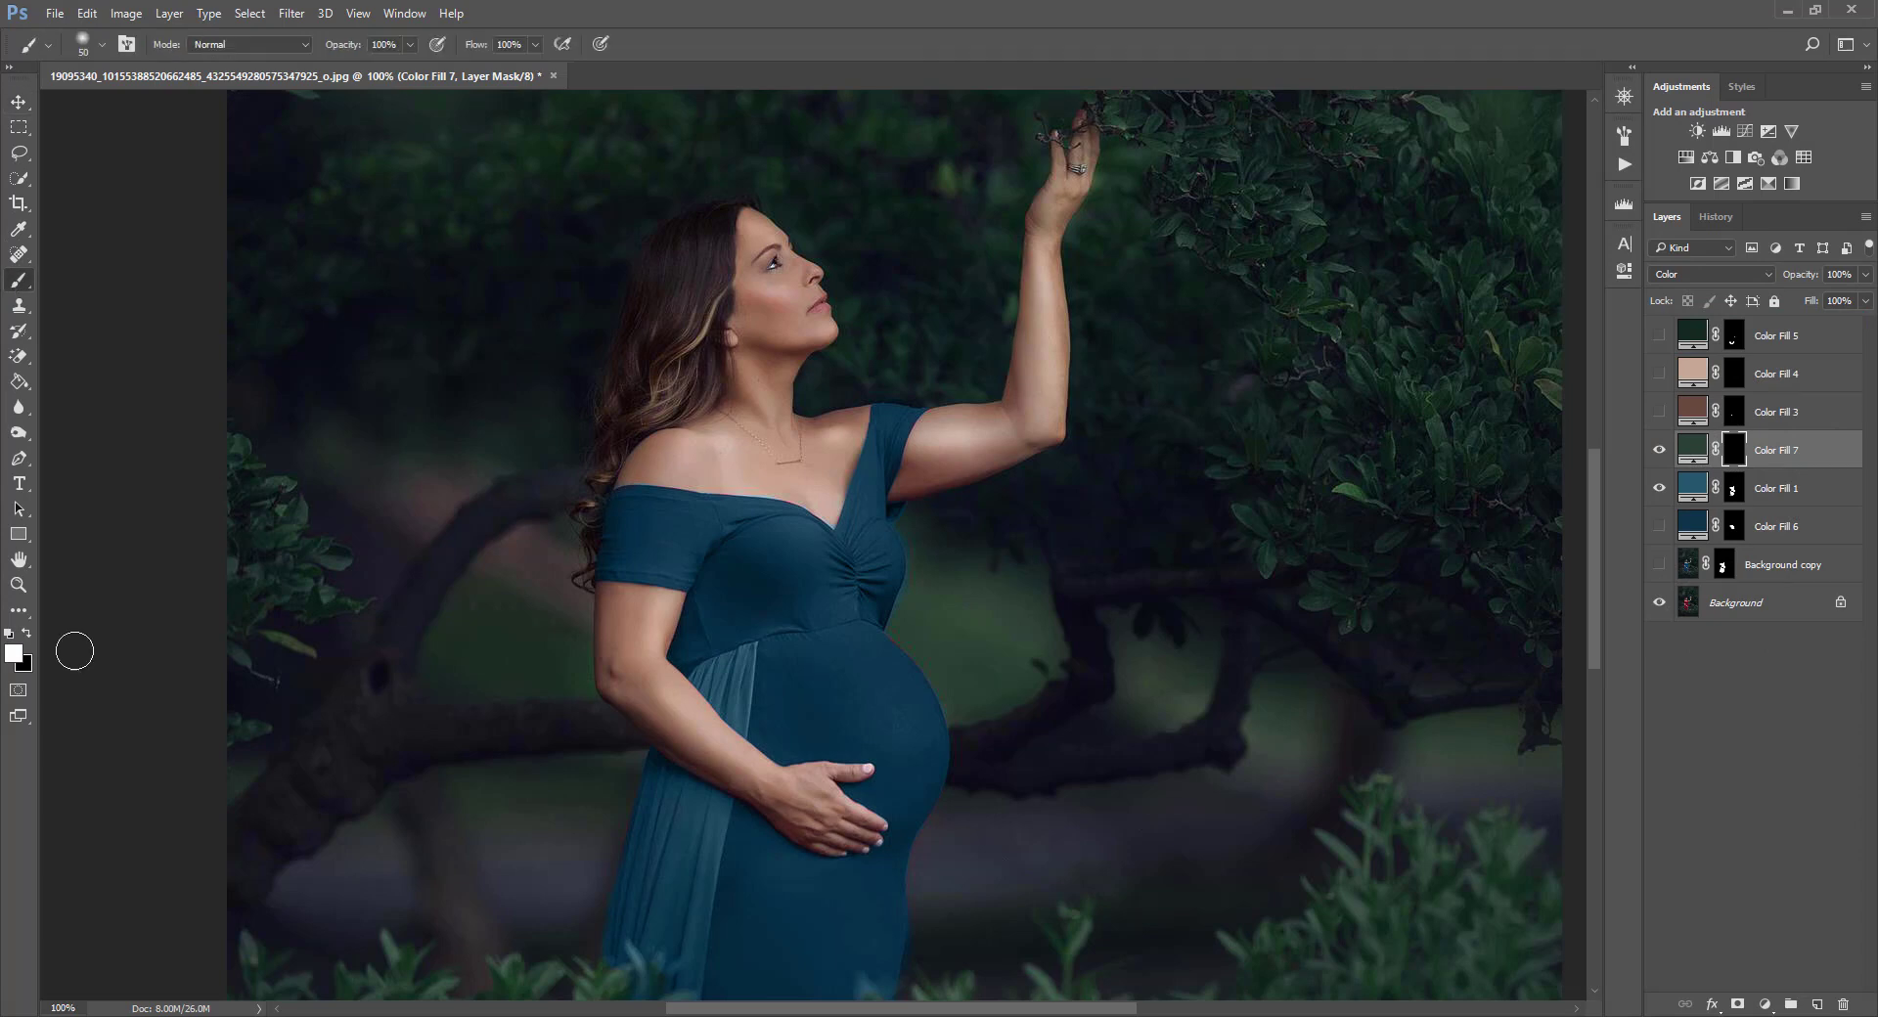
pyautogui.hotkey('ctrl', '+')
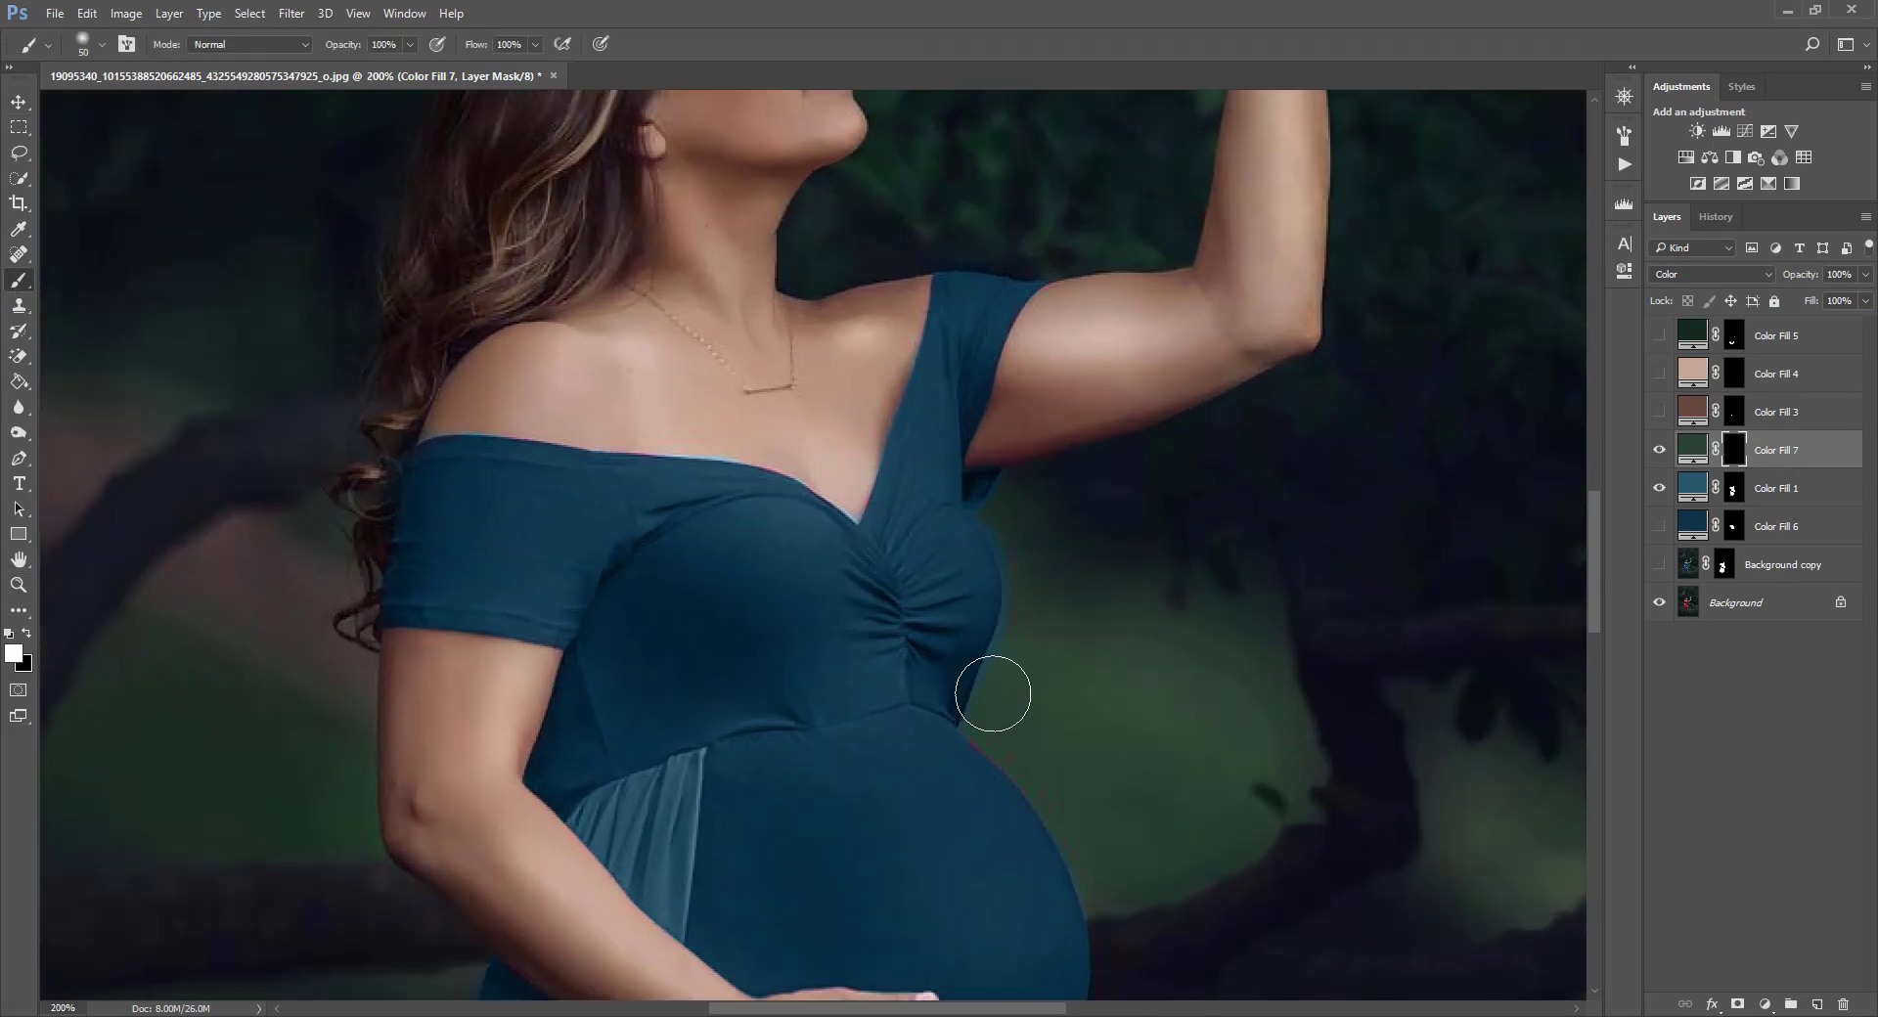
pyautogui.scroll(-4, 983, 692)
pyautogui.press('[')
pyautogui.press('[')
pyautogui.press('[')
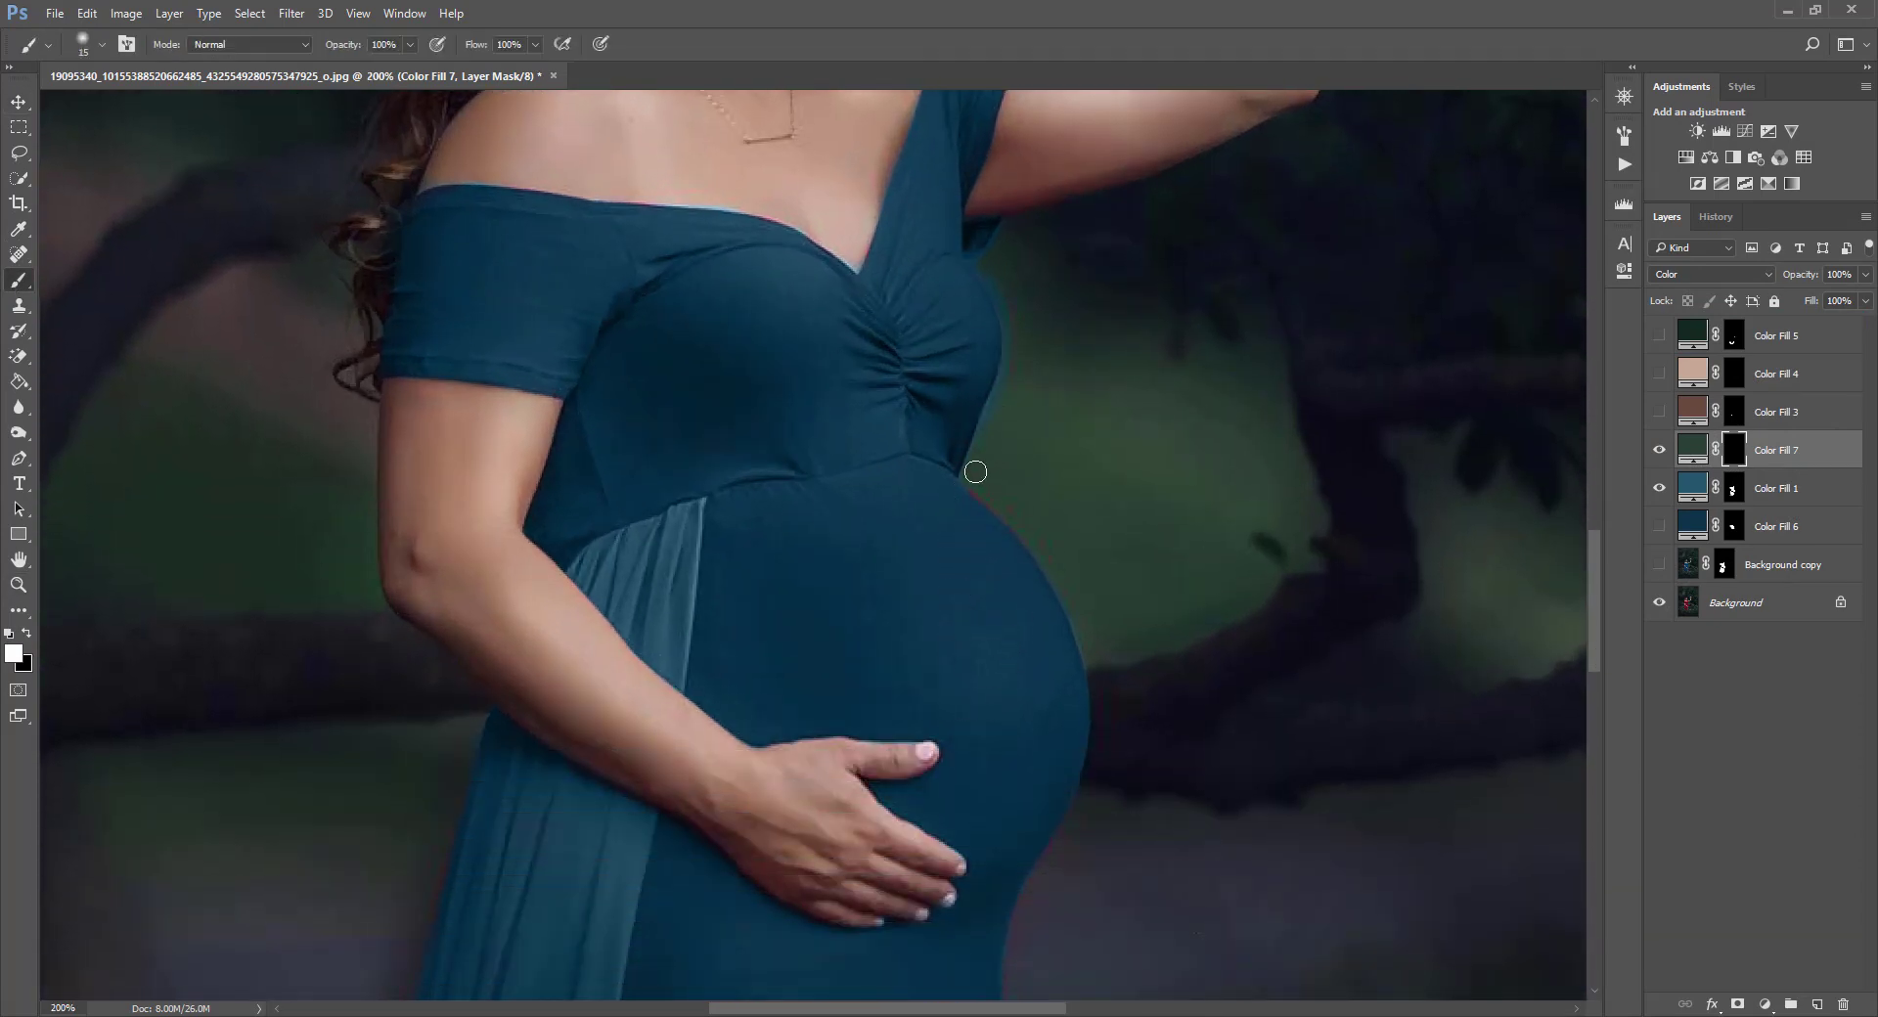
pyautogui.press('[')
pyautogui.scroll(-1, 1040, 283)
pyautogui.moveTo(1040, 283)
pyautogui.mouseDown()
pyautogui.moveTo(1020, 228)
pyautogui.moveTo(1024, 357)
pyautogui.moveTo(1011, 231)
pyautogui.moveTo(984, 223)
pyautogui.mouseUp()
pyautogui.press('[')
pyautogui.press('[')
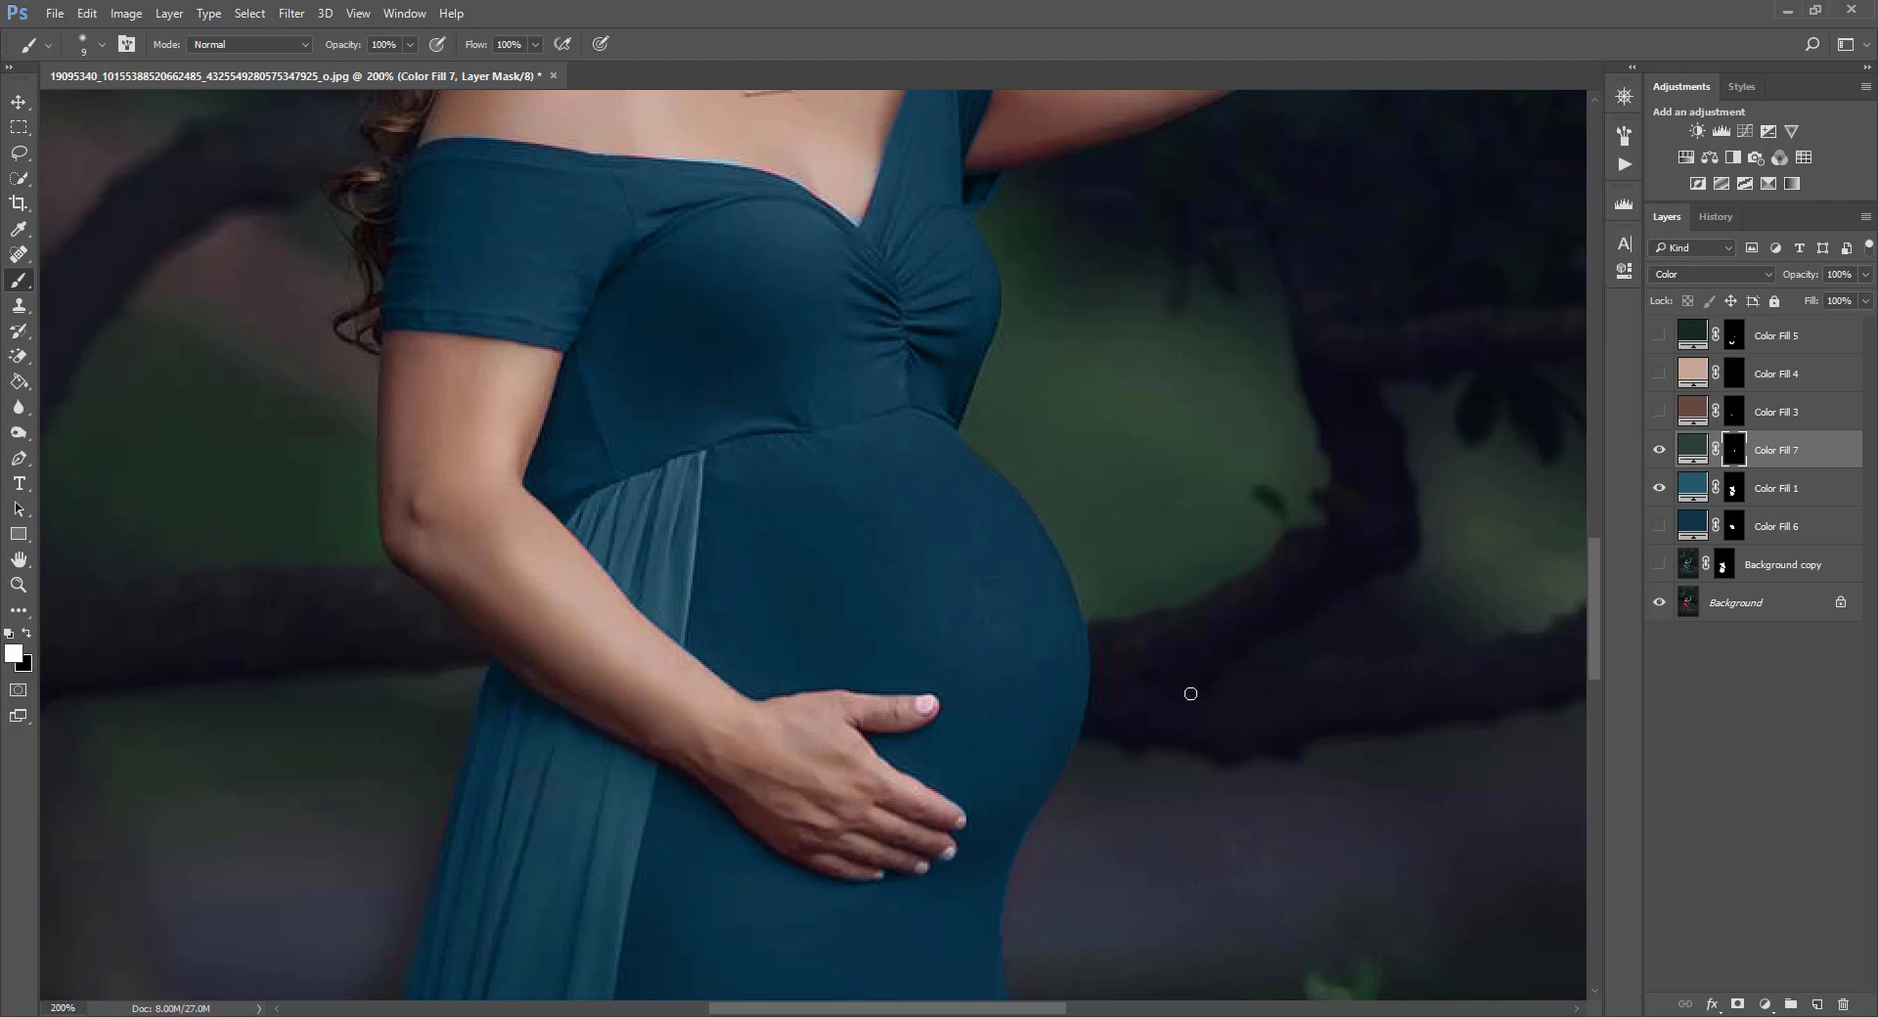
pyautogui.hotkey('ctrl', '-')
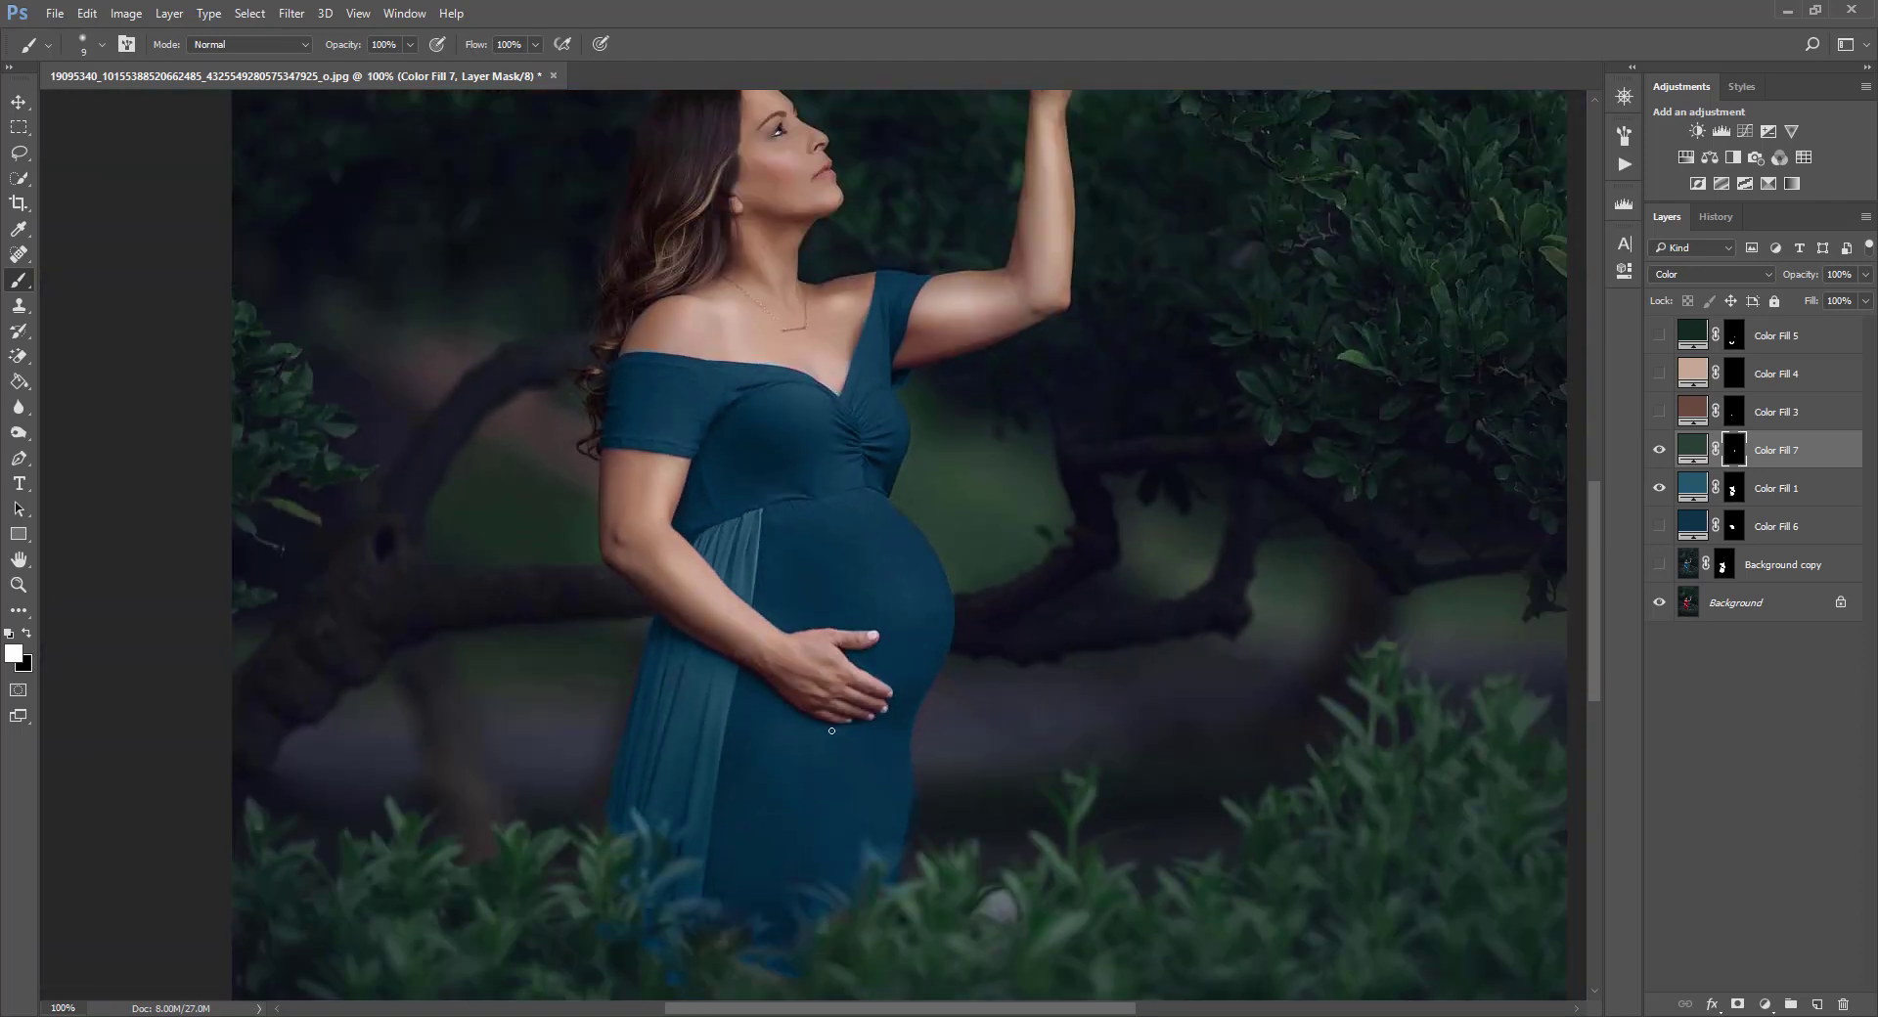
# Lower the brush opacity to 27% and paint Color Fill 7's mask over the foliage in front of the dress hem.
pyautogui.scroll(-5, 667, 665)
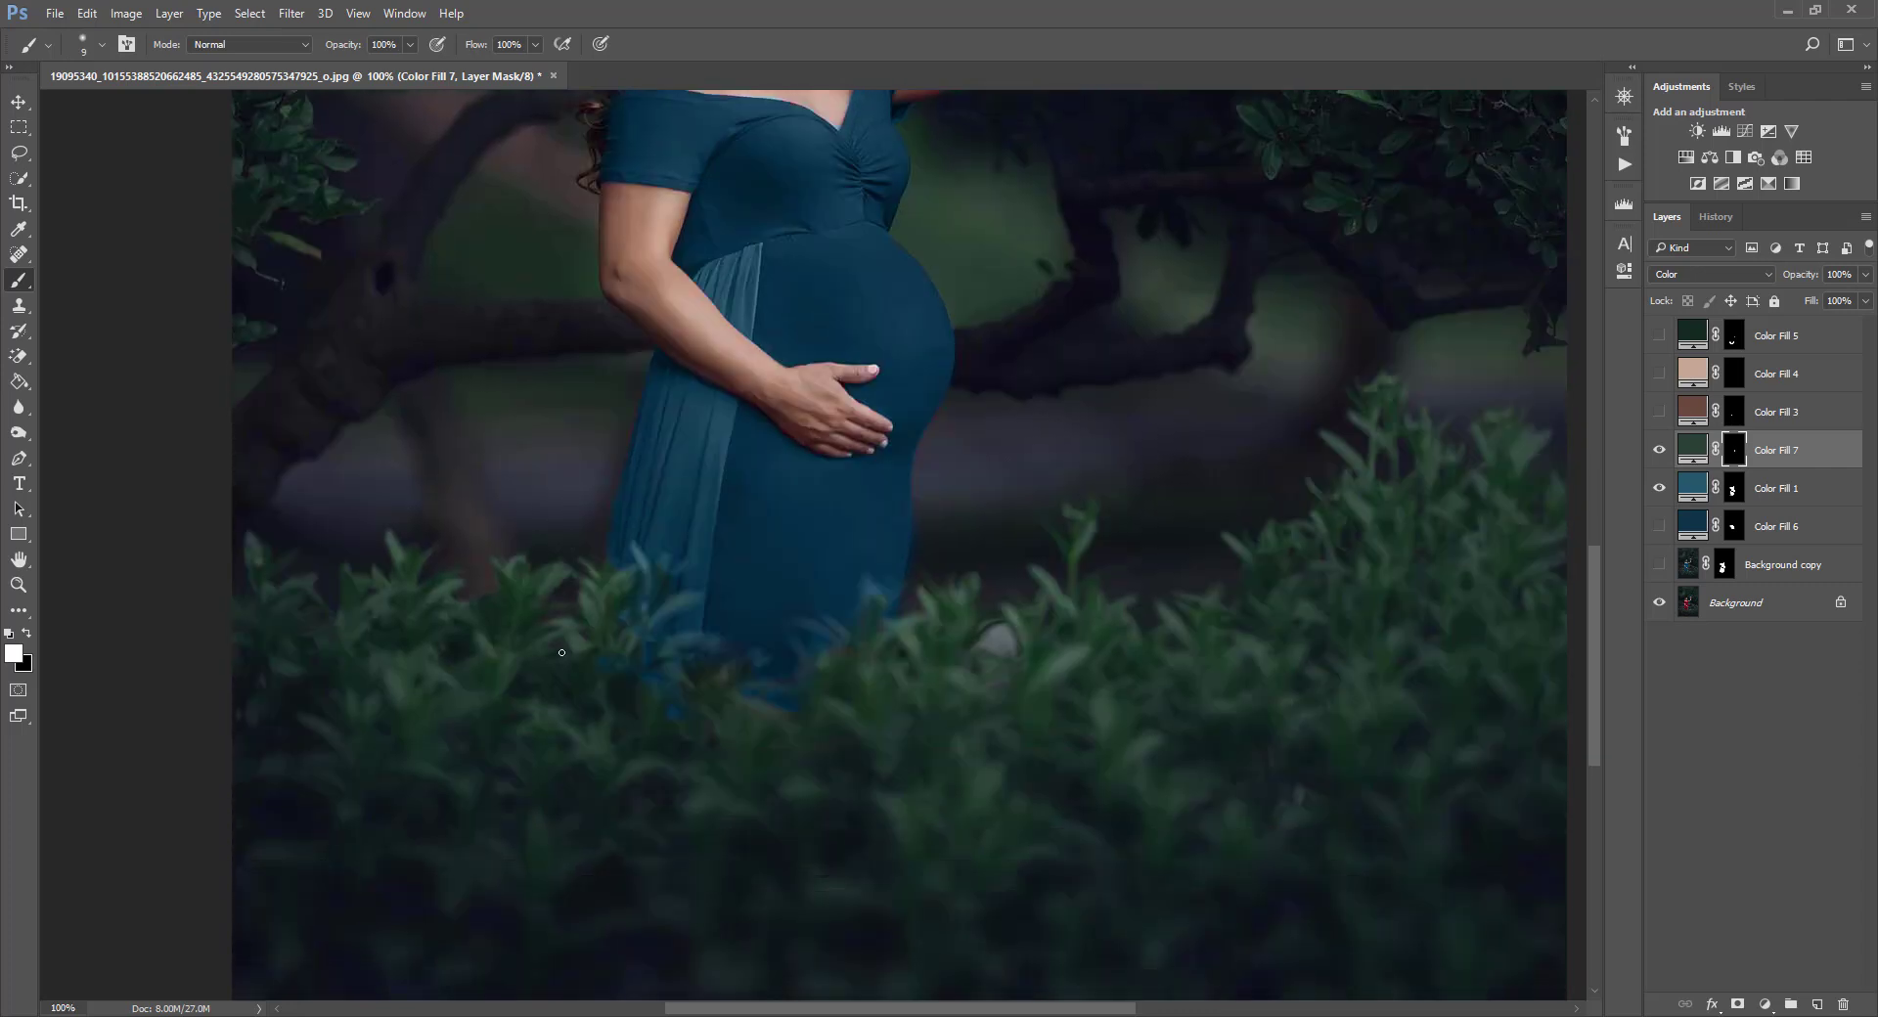
pyautogui.press(']')
pyautogui.press(']')
pyautogui.press(']')
pyautogui.press('[')
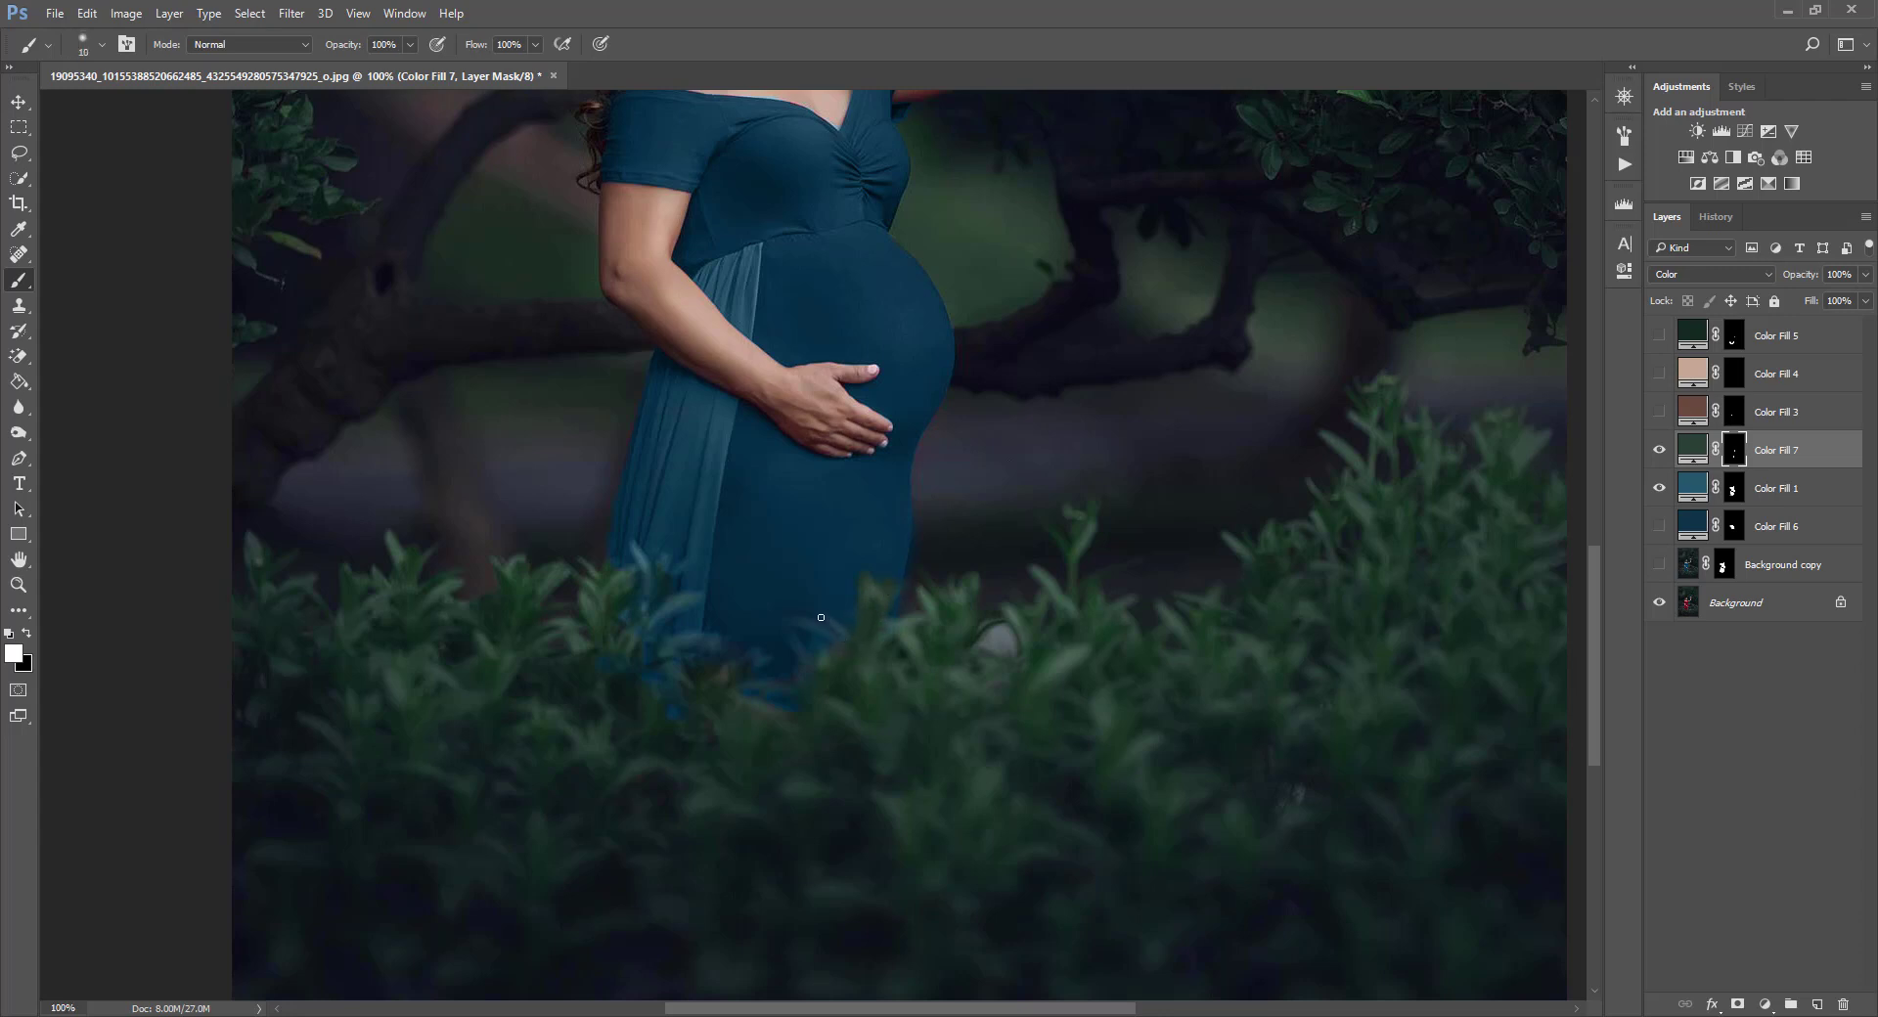
pyautogui.press(']')
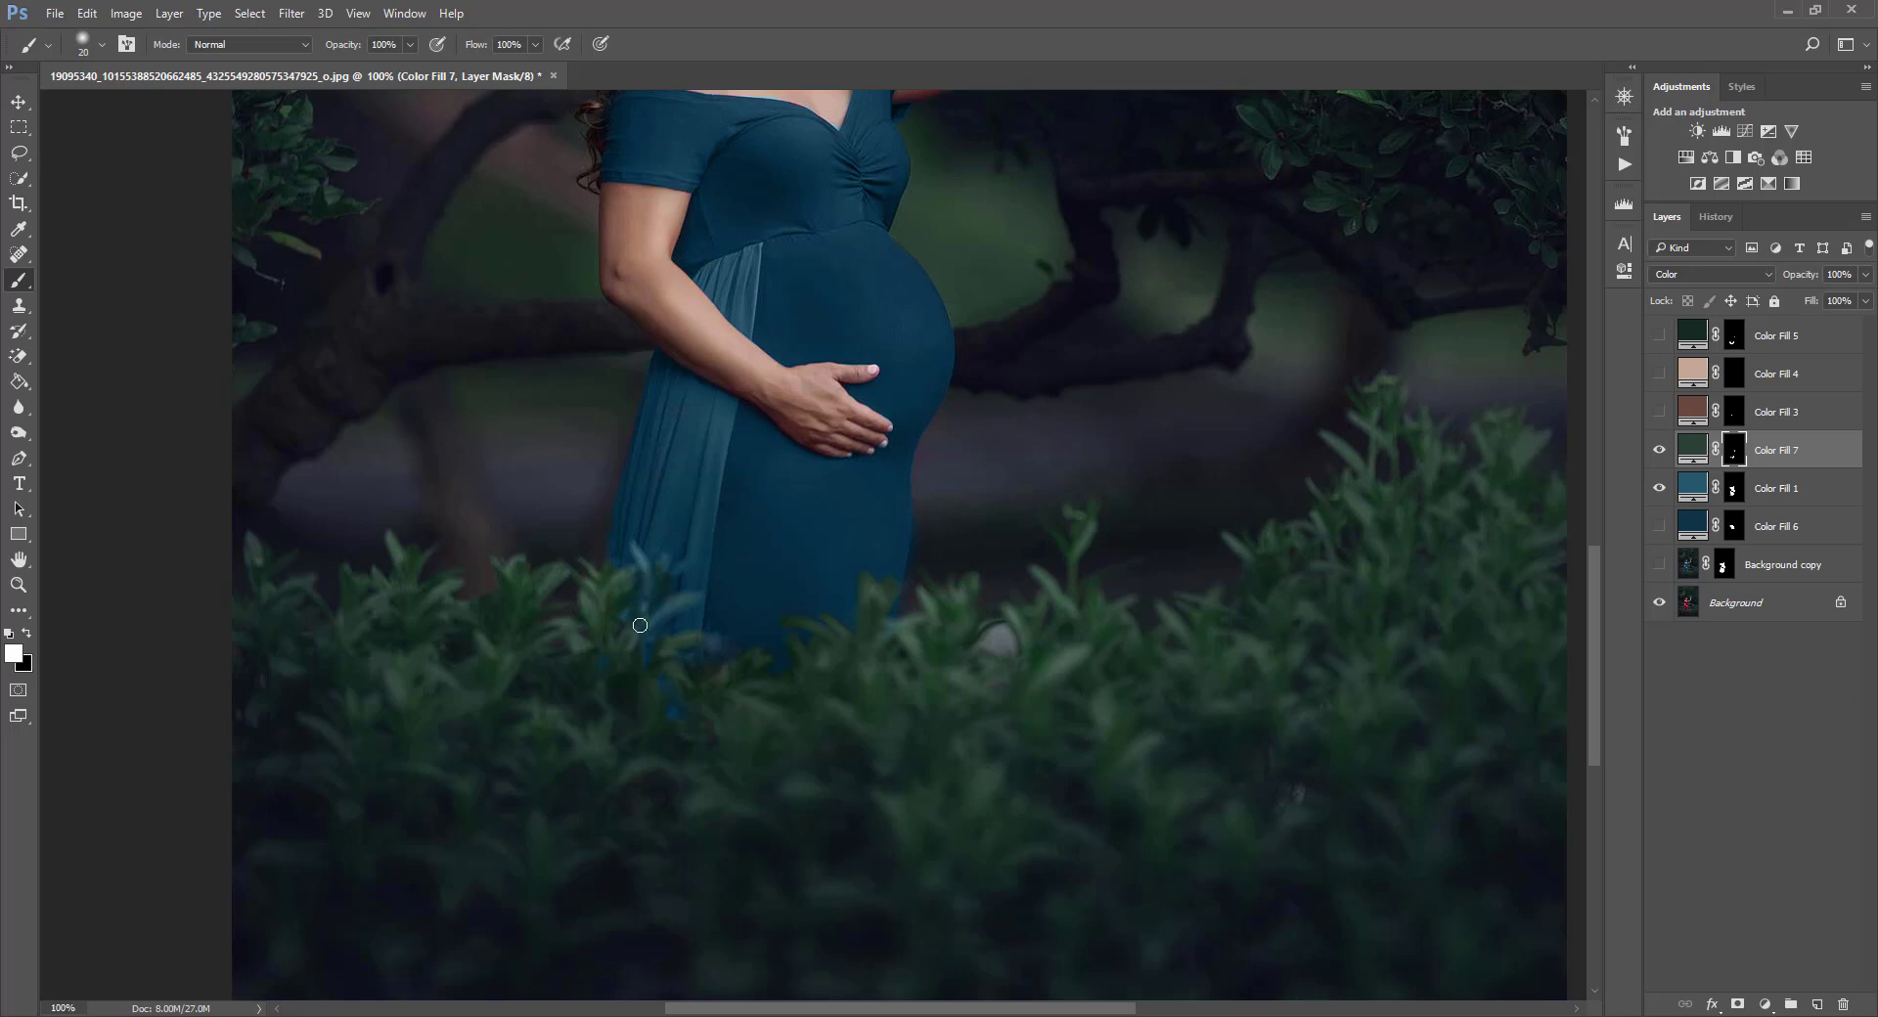
pyautogui.press('[')
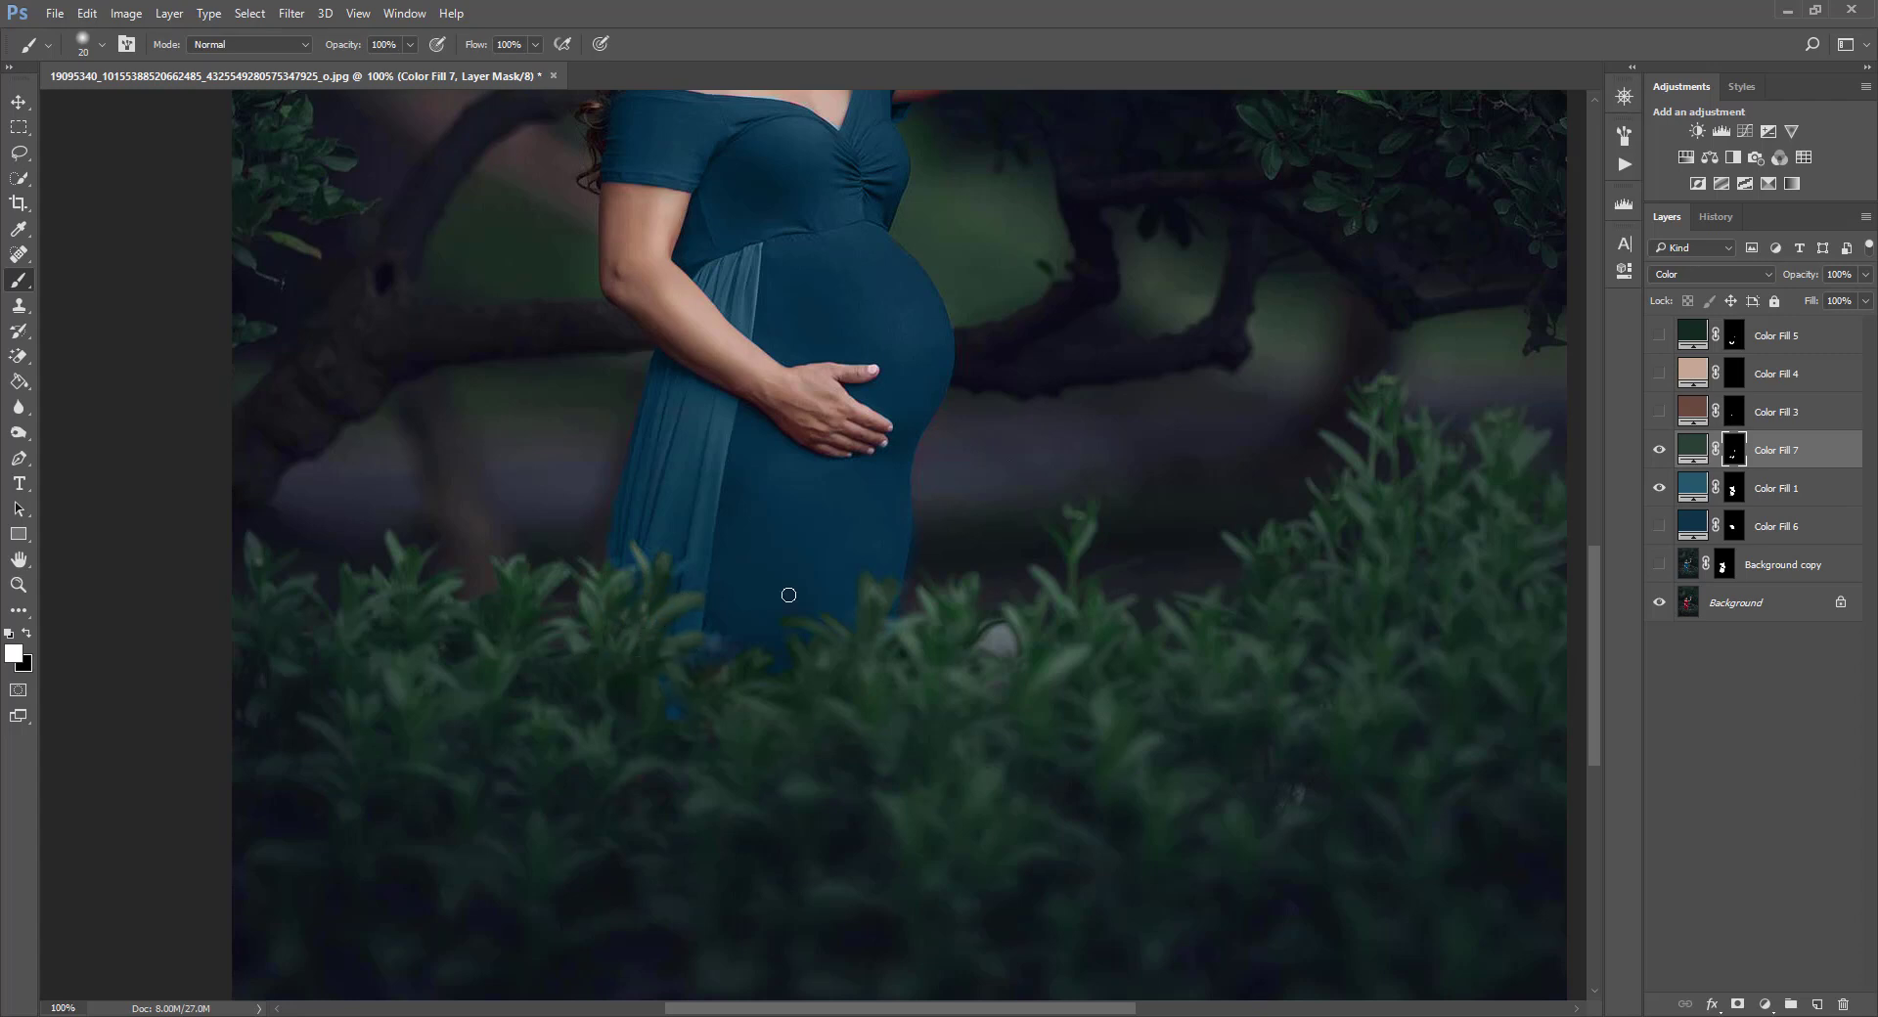
pyautogui.click(1865, 274)
pyautogui.moveTo(1866, 297); pyautogui.dragTo(1831, 303)
pyautogui.click(410, 45)
pyautogui.moveTo(390, 64); pyautogui.dragTo(364, 62)
pyautogui.click(791, 5)
pyautogui.press(']')
pyautogui.press(']')
pyautogui.press(']')
pyautogui.press(']')
pyautogui.moveTo(661, 684)
pyautogui.mouseDown()
pyautogui.moveTo(666, 721)
pyautogui.moveTo(662, 691)
pyautogui.mouseUp()
pyautogui.press(']')
pyautogui.press(']')
pyautogui.press(']')
pyautogui.press(']')
pyautogui.press(']')
pyautogui.press(']')
pyautogui.press(']')
pyautogui.press(']')
pyautogui.press(']')
pyautogui.press(']')
pyautogui.press(']')
pyautogui.press(']')
pyautogui.moveTo(396, 65); pyautogui.dragTo(390, 62)
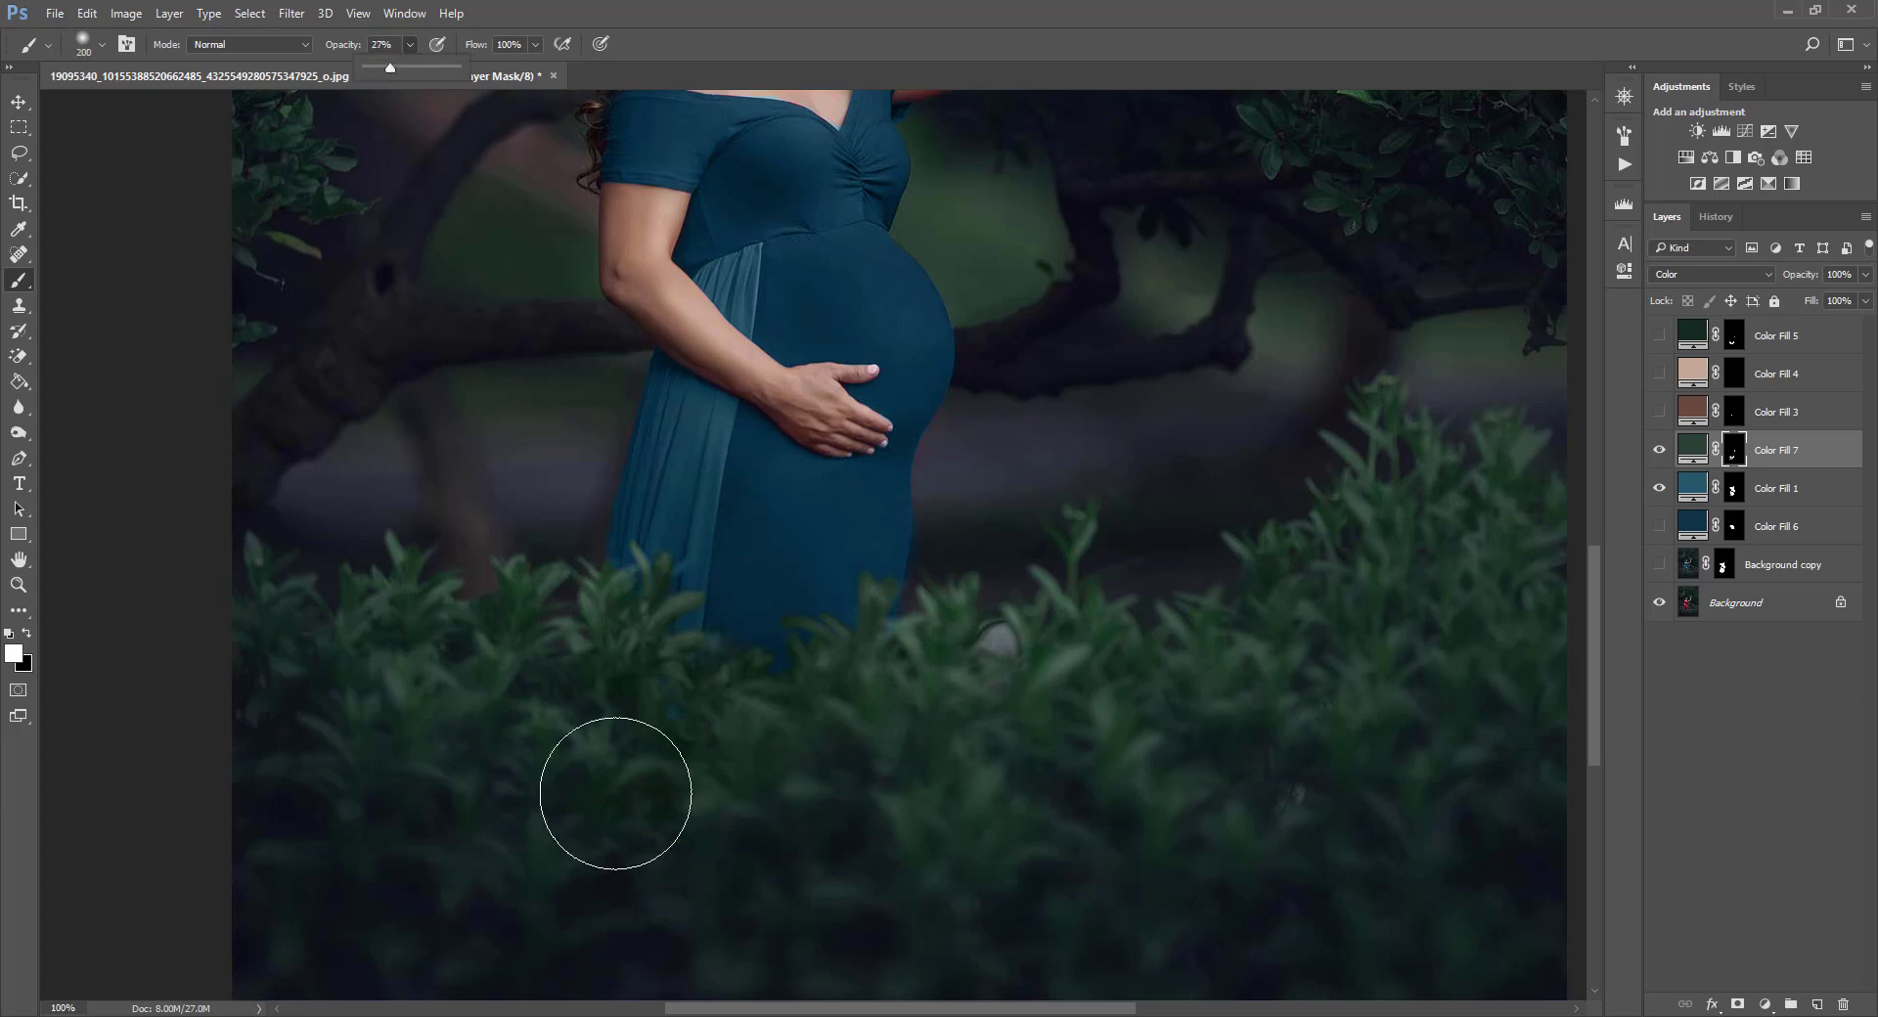
pyautogui.press(']')
pyautogui.press(']')
pyautogui.press(']')
pyautogui.moveTo(725, 888)
pyautogui.mouseDown()
pyautogui.moveTo(763, 825)
pyautogui.moveTo(1454, 695)
pyautogui.moveTo(1502, 961)
pyautogui.moveTo(806, 882)
pyautogui.mouseUp()
pyautogui.press('[')
pyautogui.press('[')
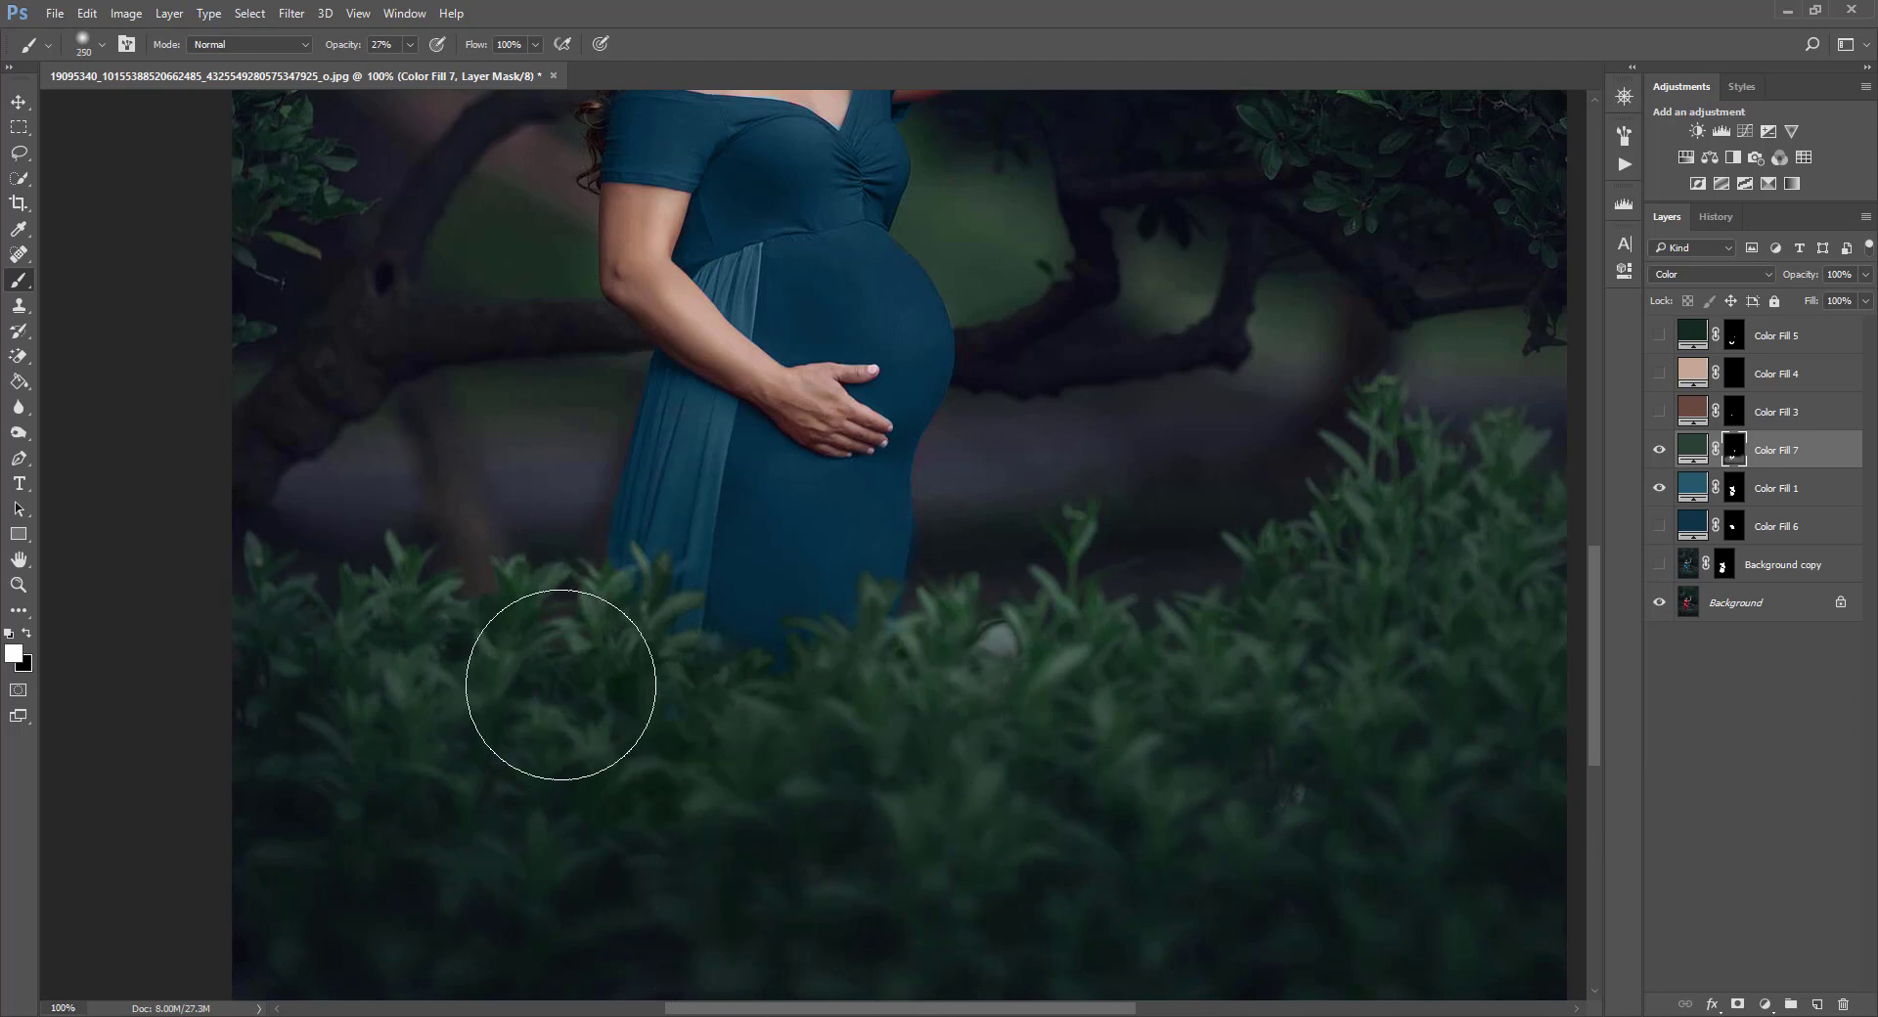
pyautogui.scroll(5, 754, 482)
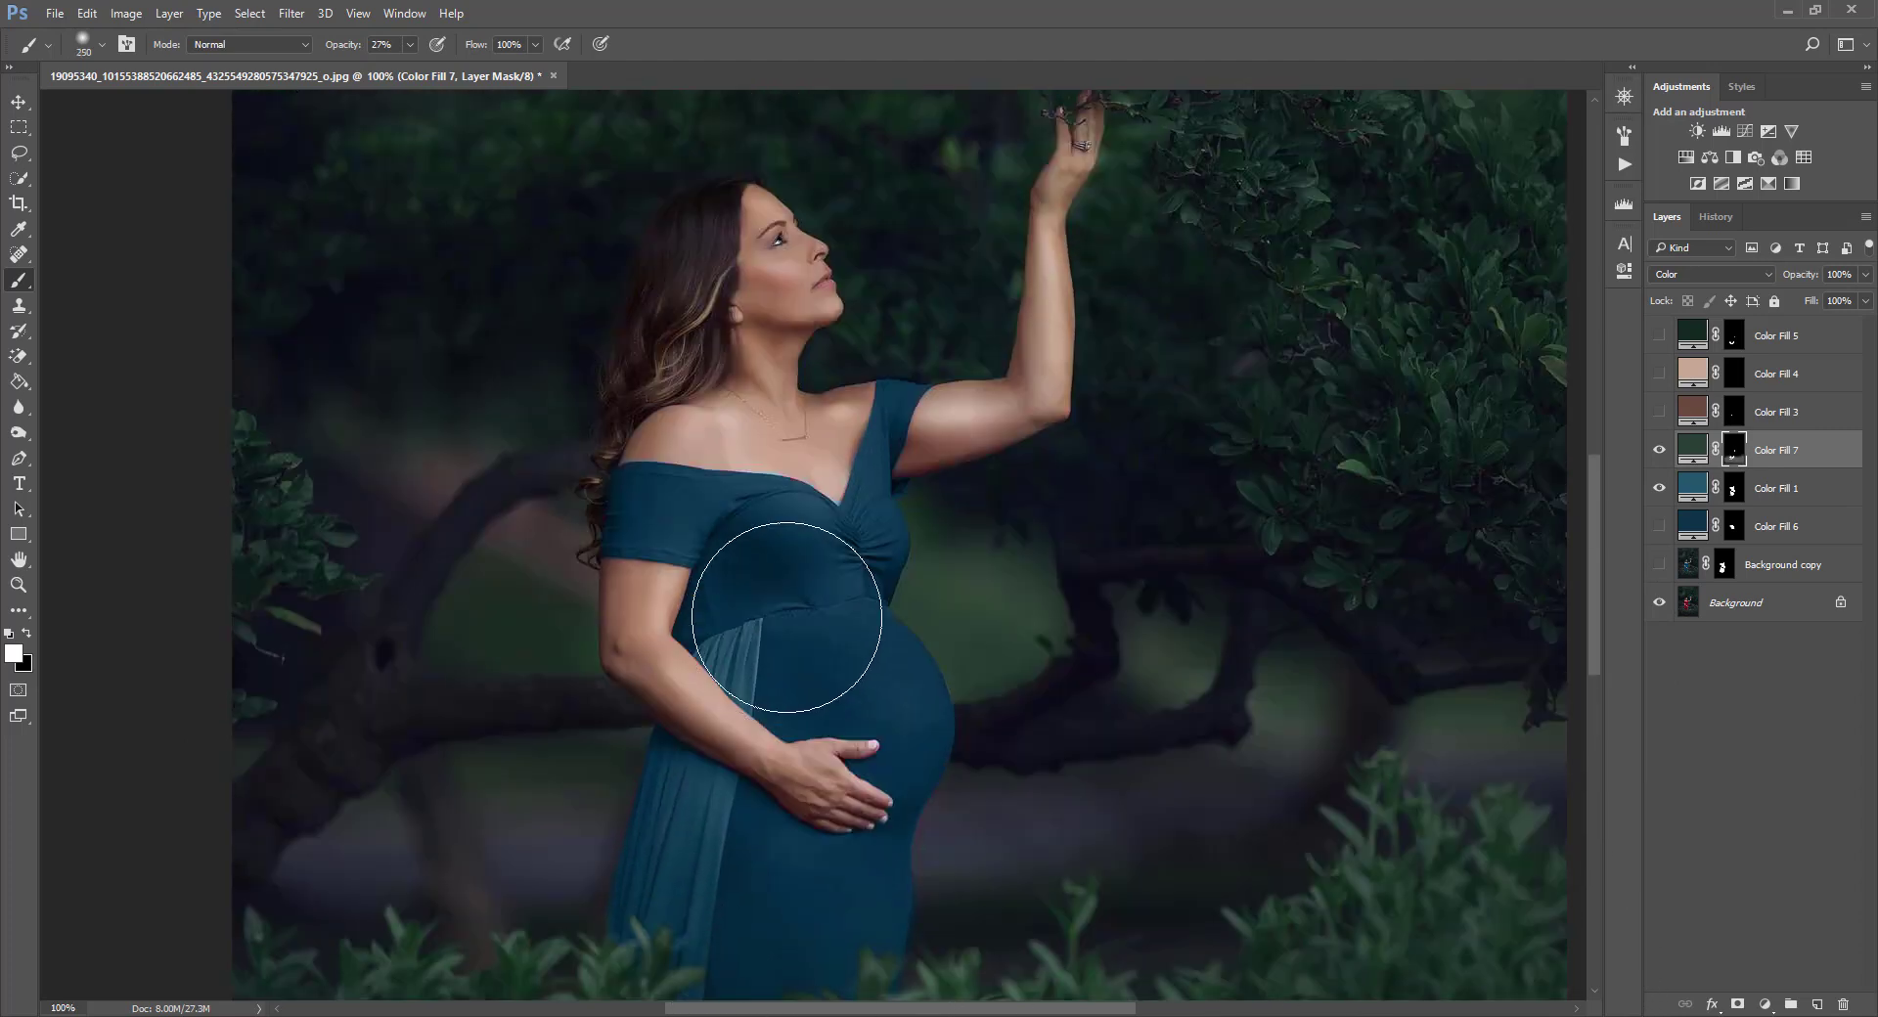
# Add a Color-mode Solid Color fill layer named Color Fill 8 and invert its mask to black.
pyautogui.click(169, 13)
pyautogui.moveTo(293, 244)
pyautogui.click(456, 250)
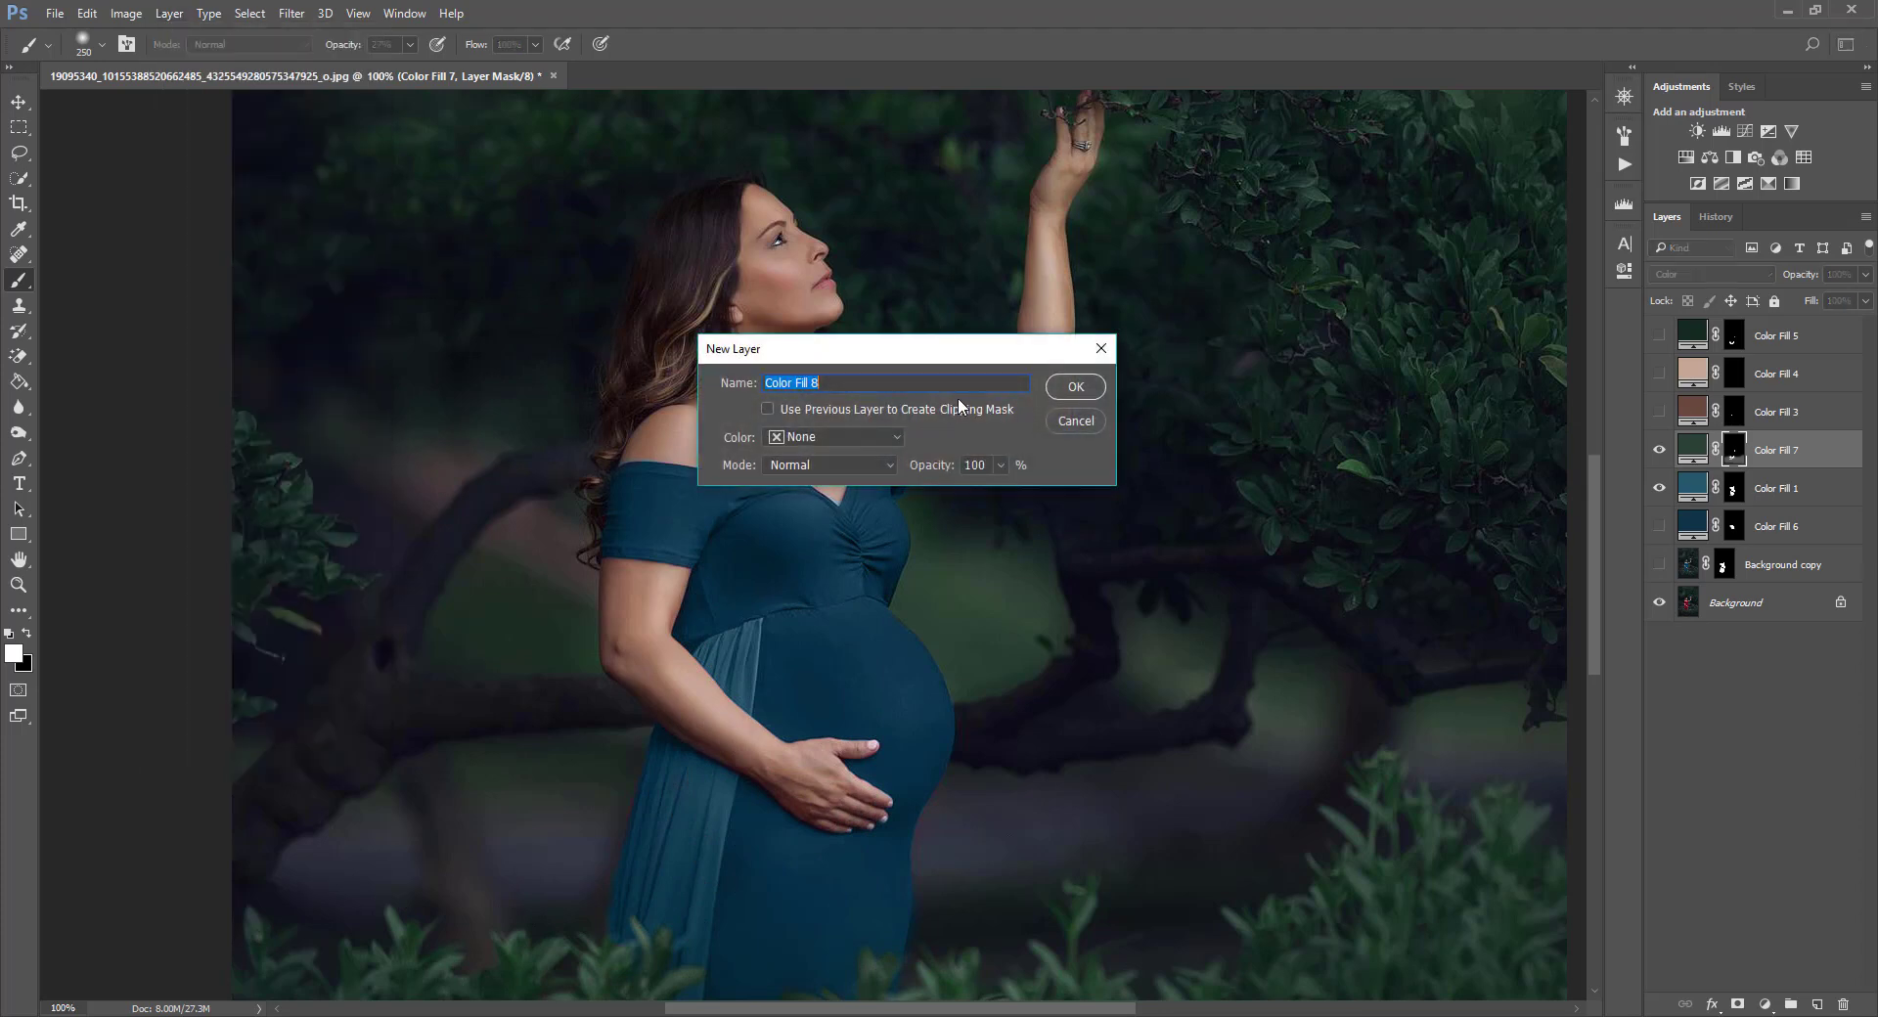
pyautogui.click(865, 464)
pyautogui.click(832, 894)
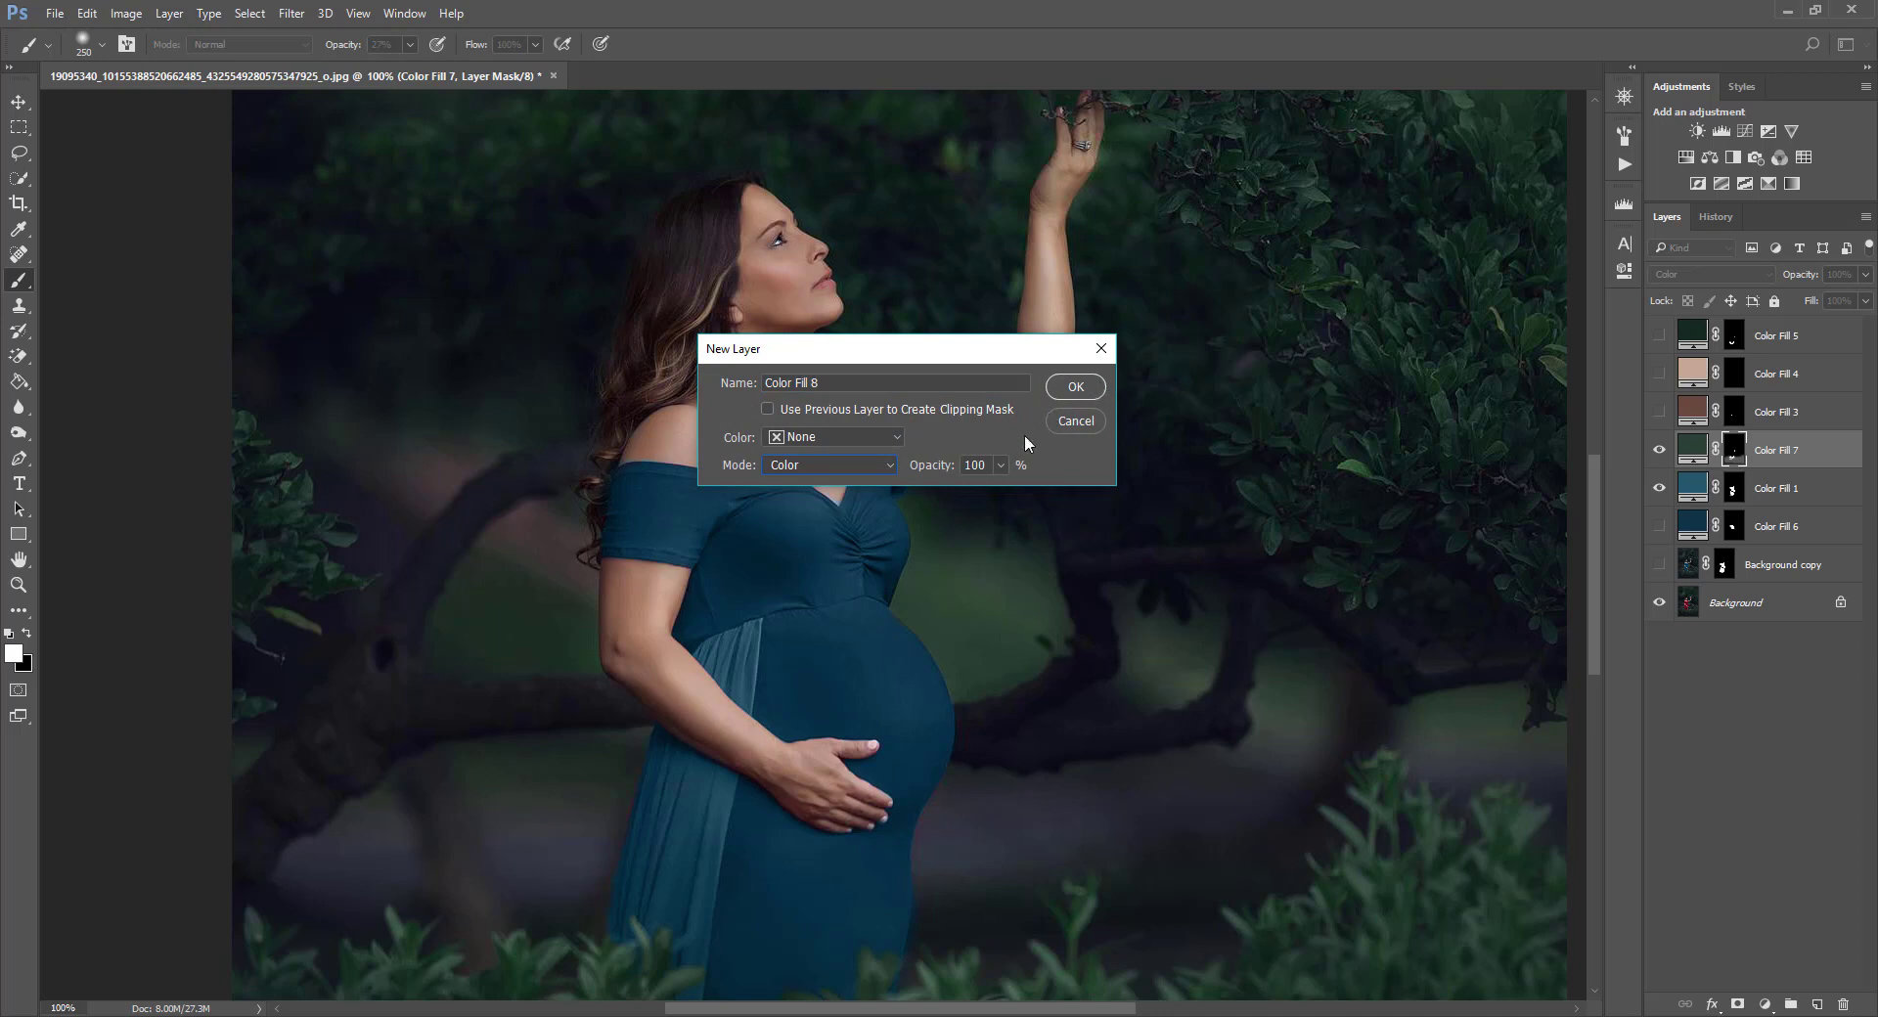
pyautogui.click(1089, 395)
pyautogui.click(782, 467)
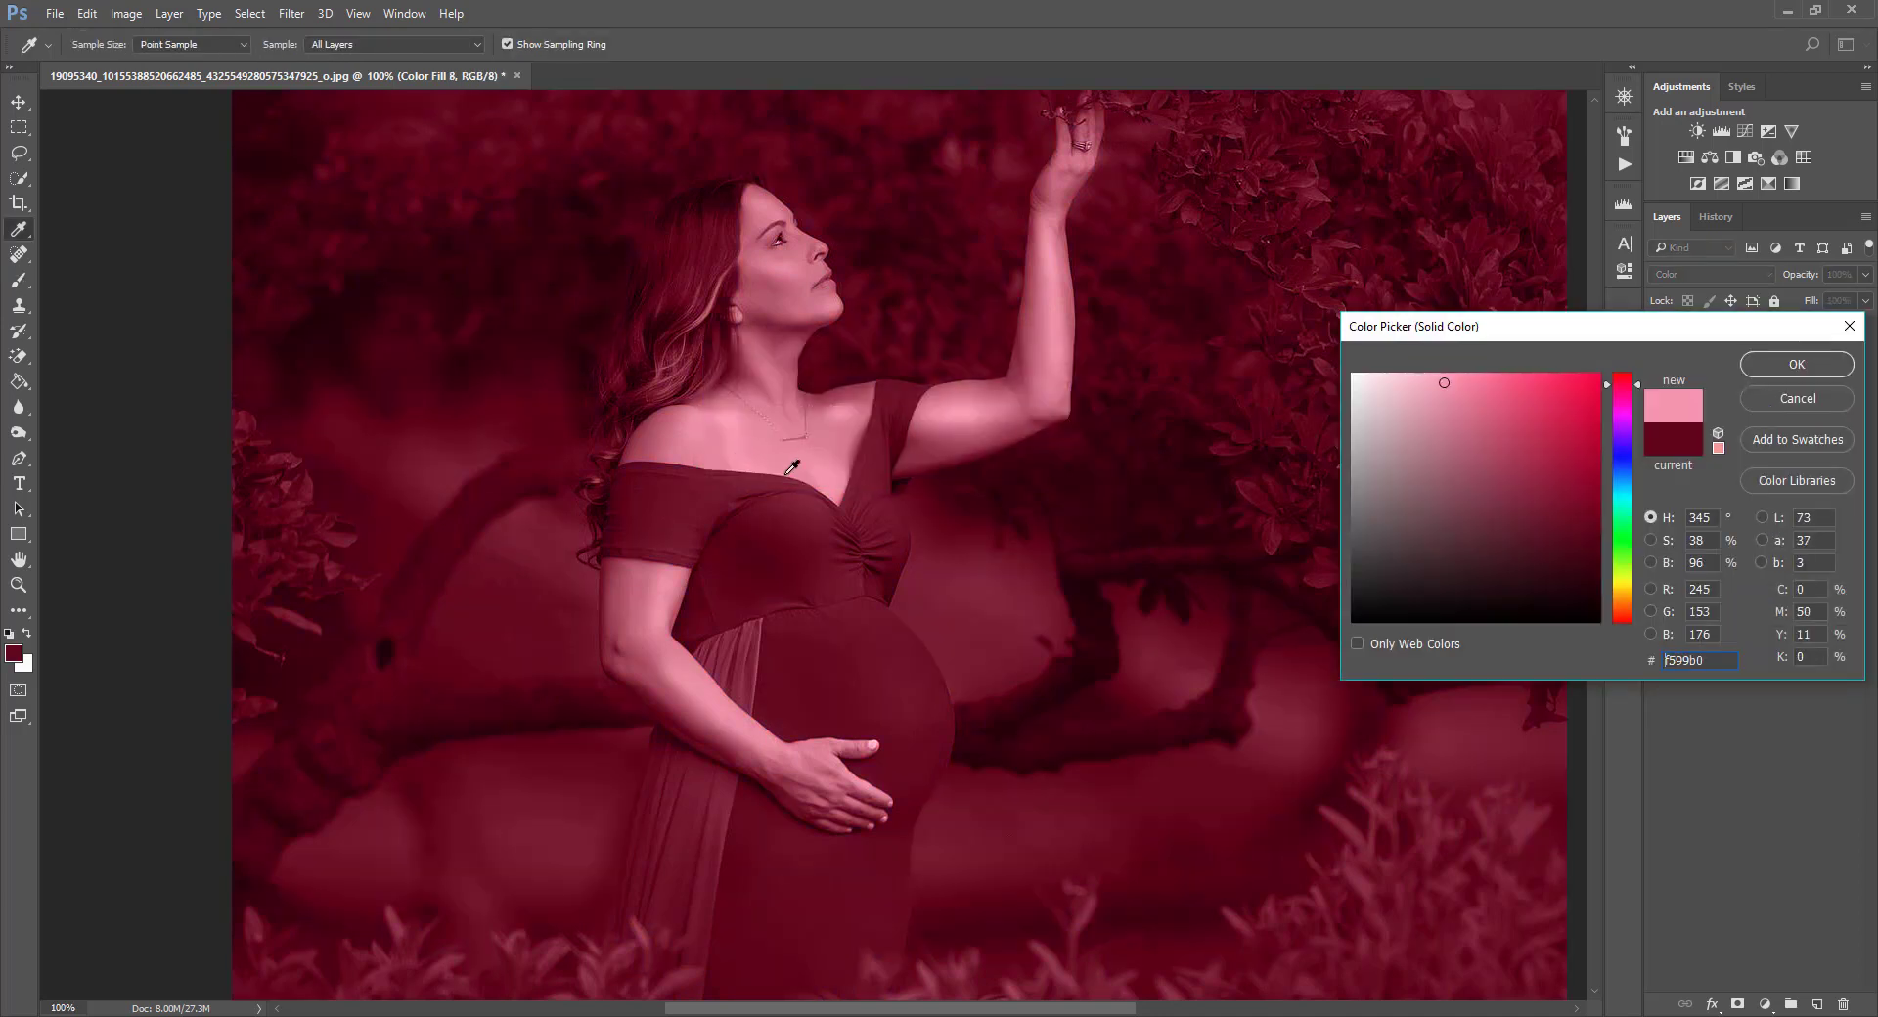
pyautogui.click(1792, 363)
pyautogui.click(1733, 450)
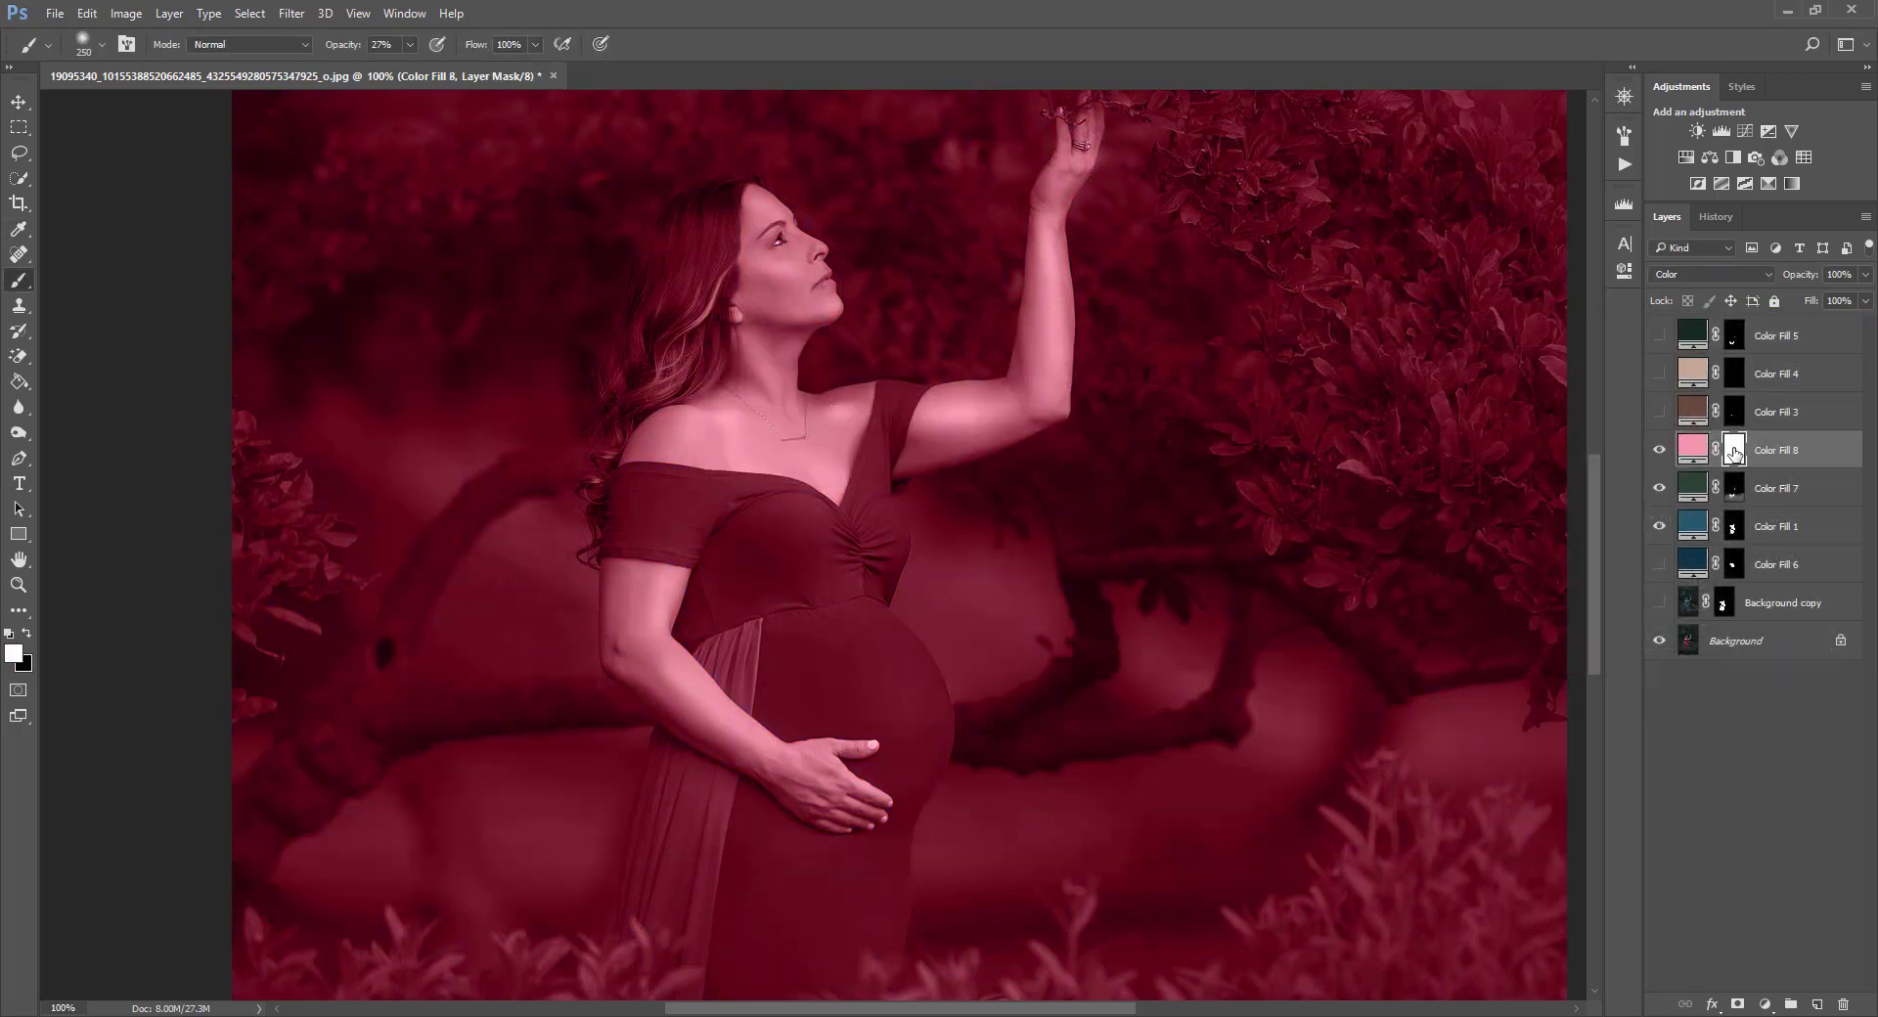
pyautogui.hotkey('ctrl', 'i')
# Resample Color Fill 8's color from the skin on the chest, d3ada2, and reselect its mask.
pyautogui.doubleClick(1695, 447)
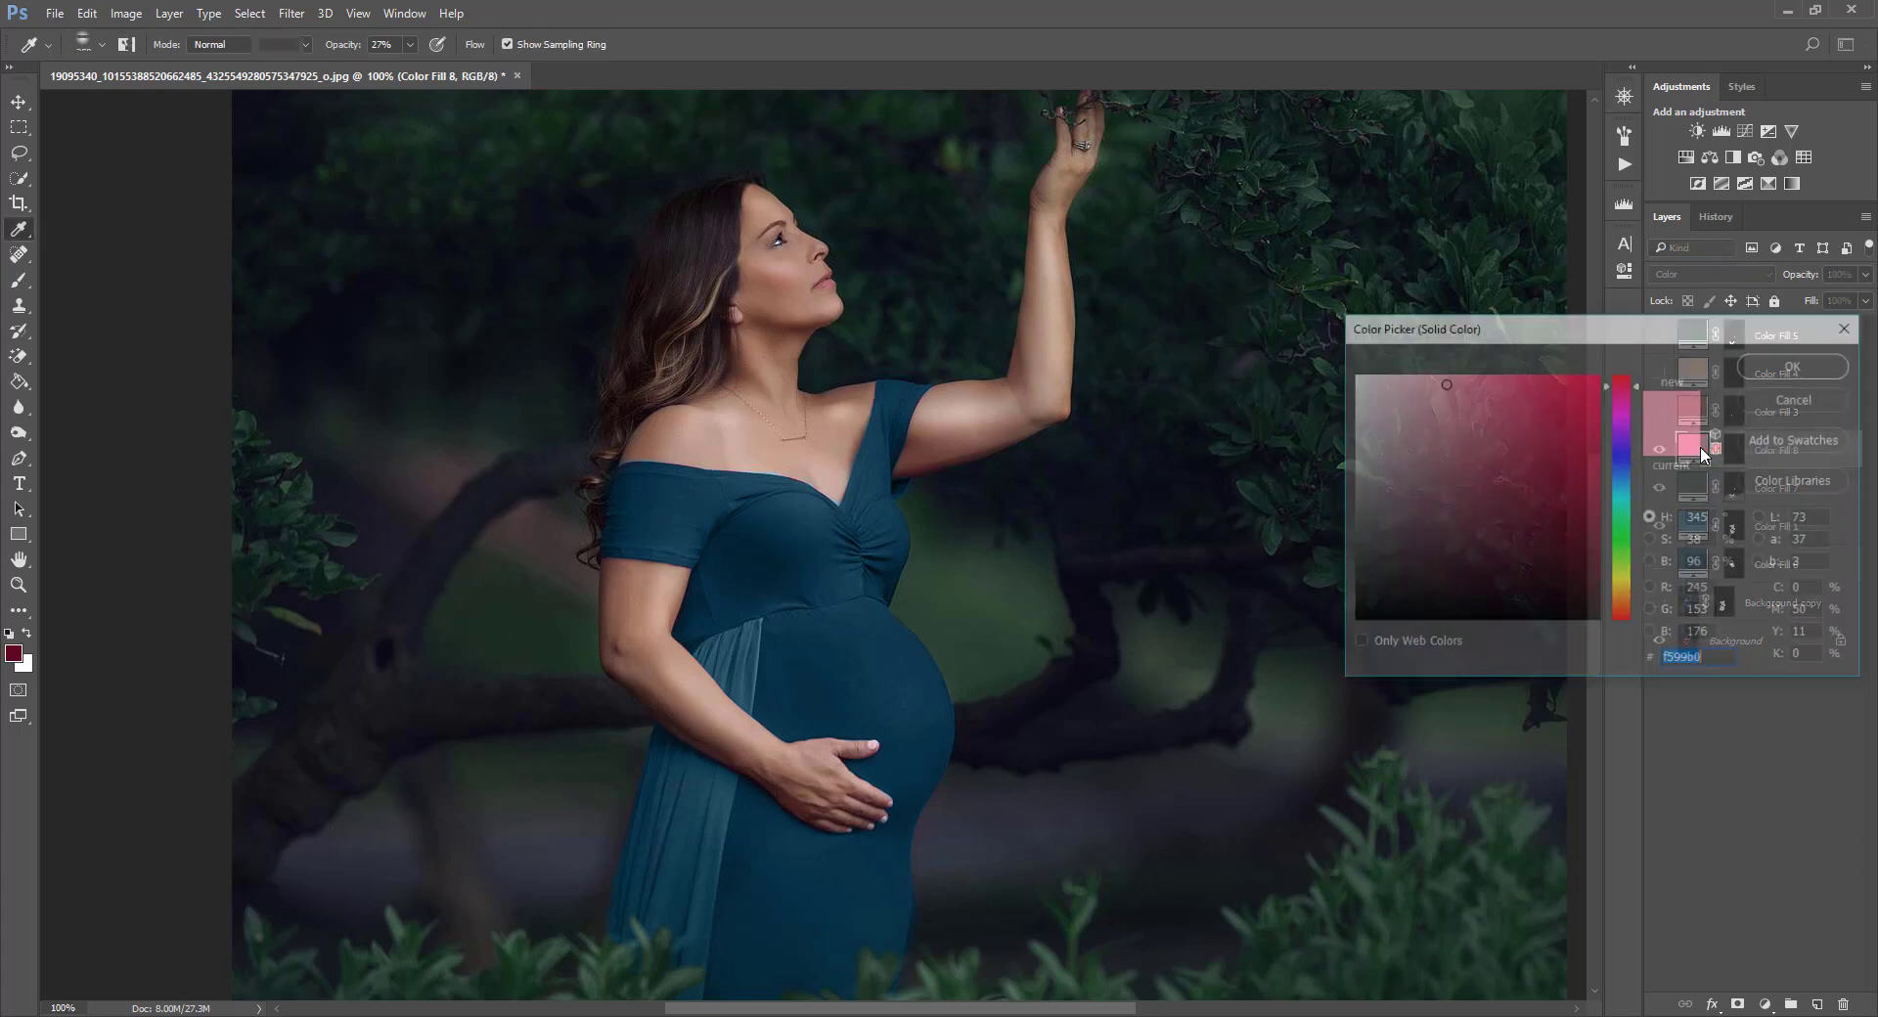
pyautogui.click(749, 452)
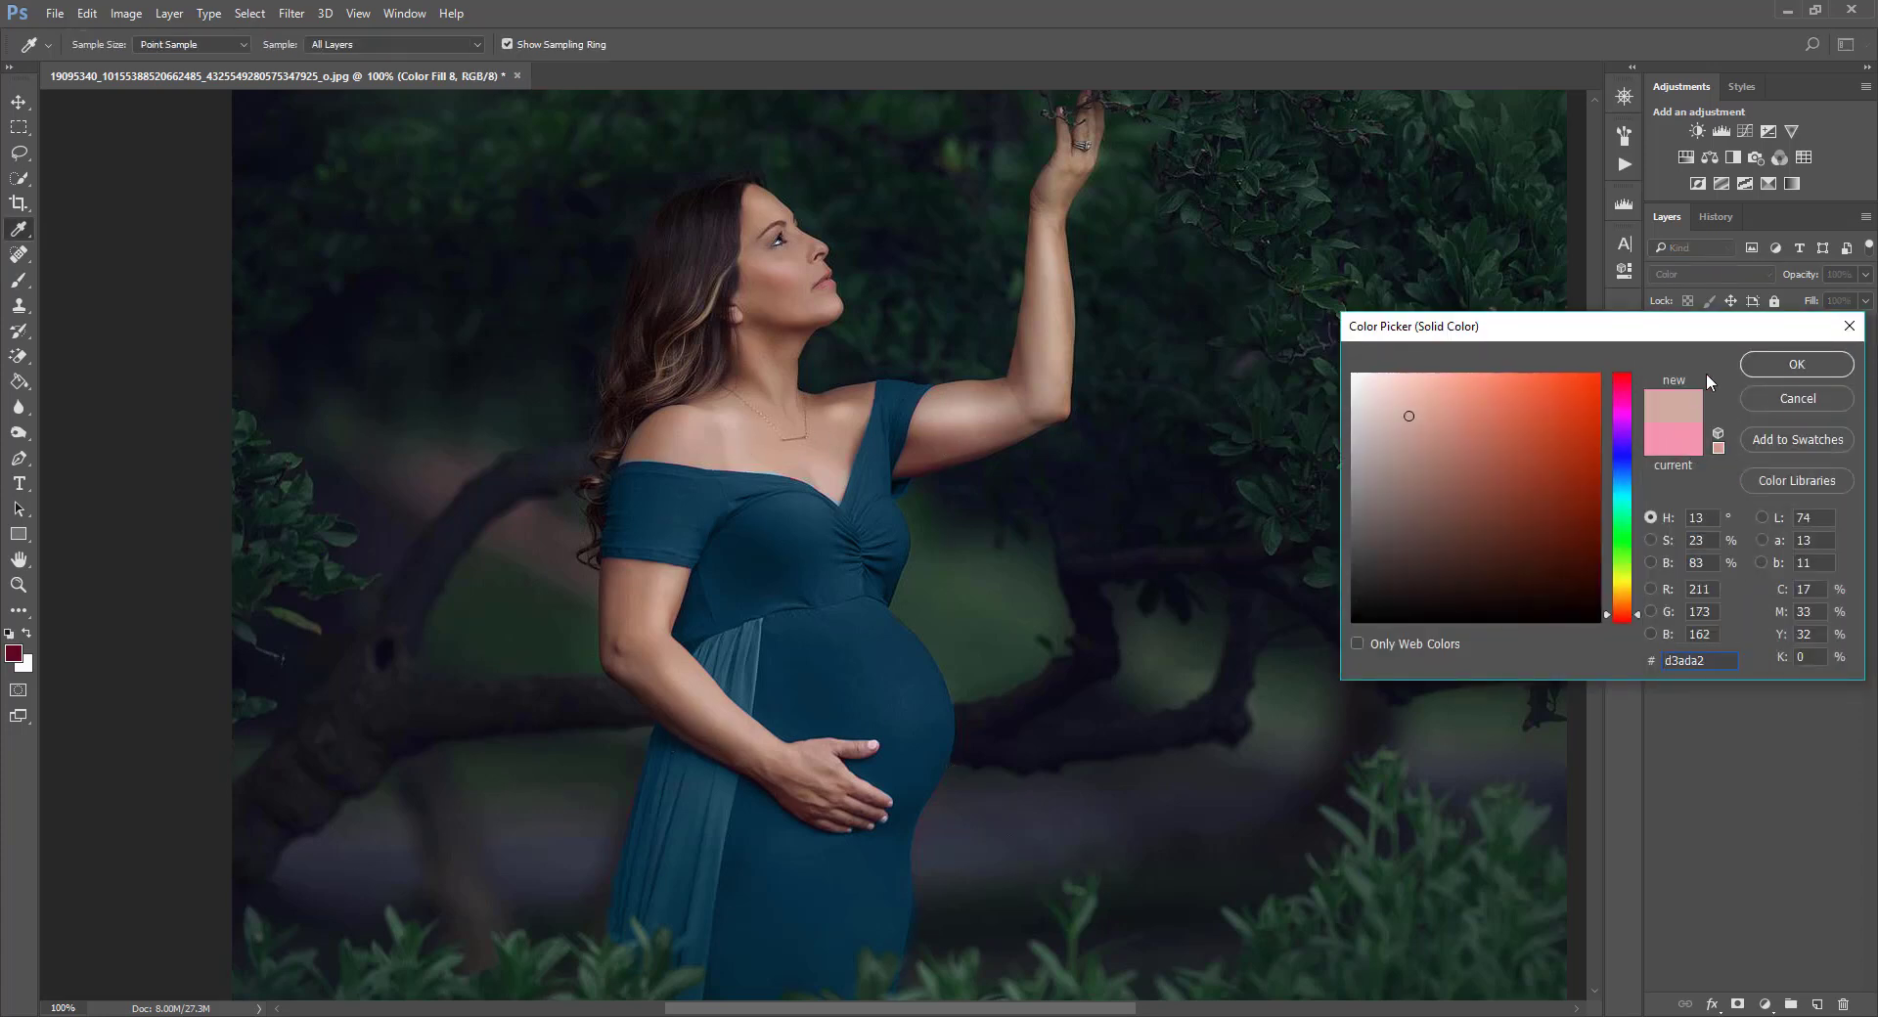
pyautogui.click(1795, 364)
pyautogui.click(1733, 450)
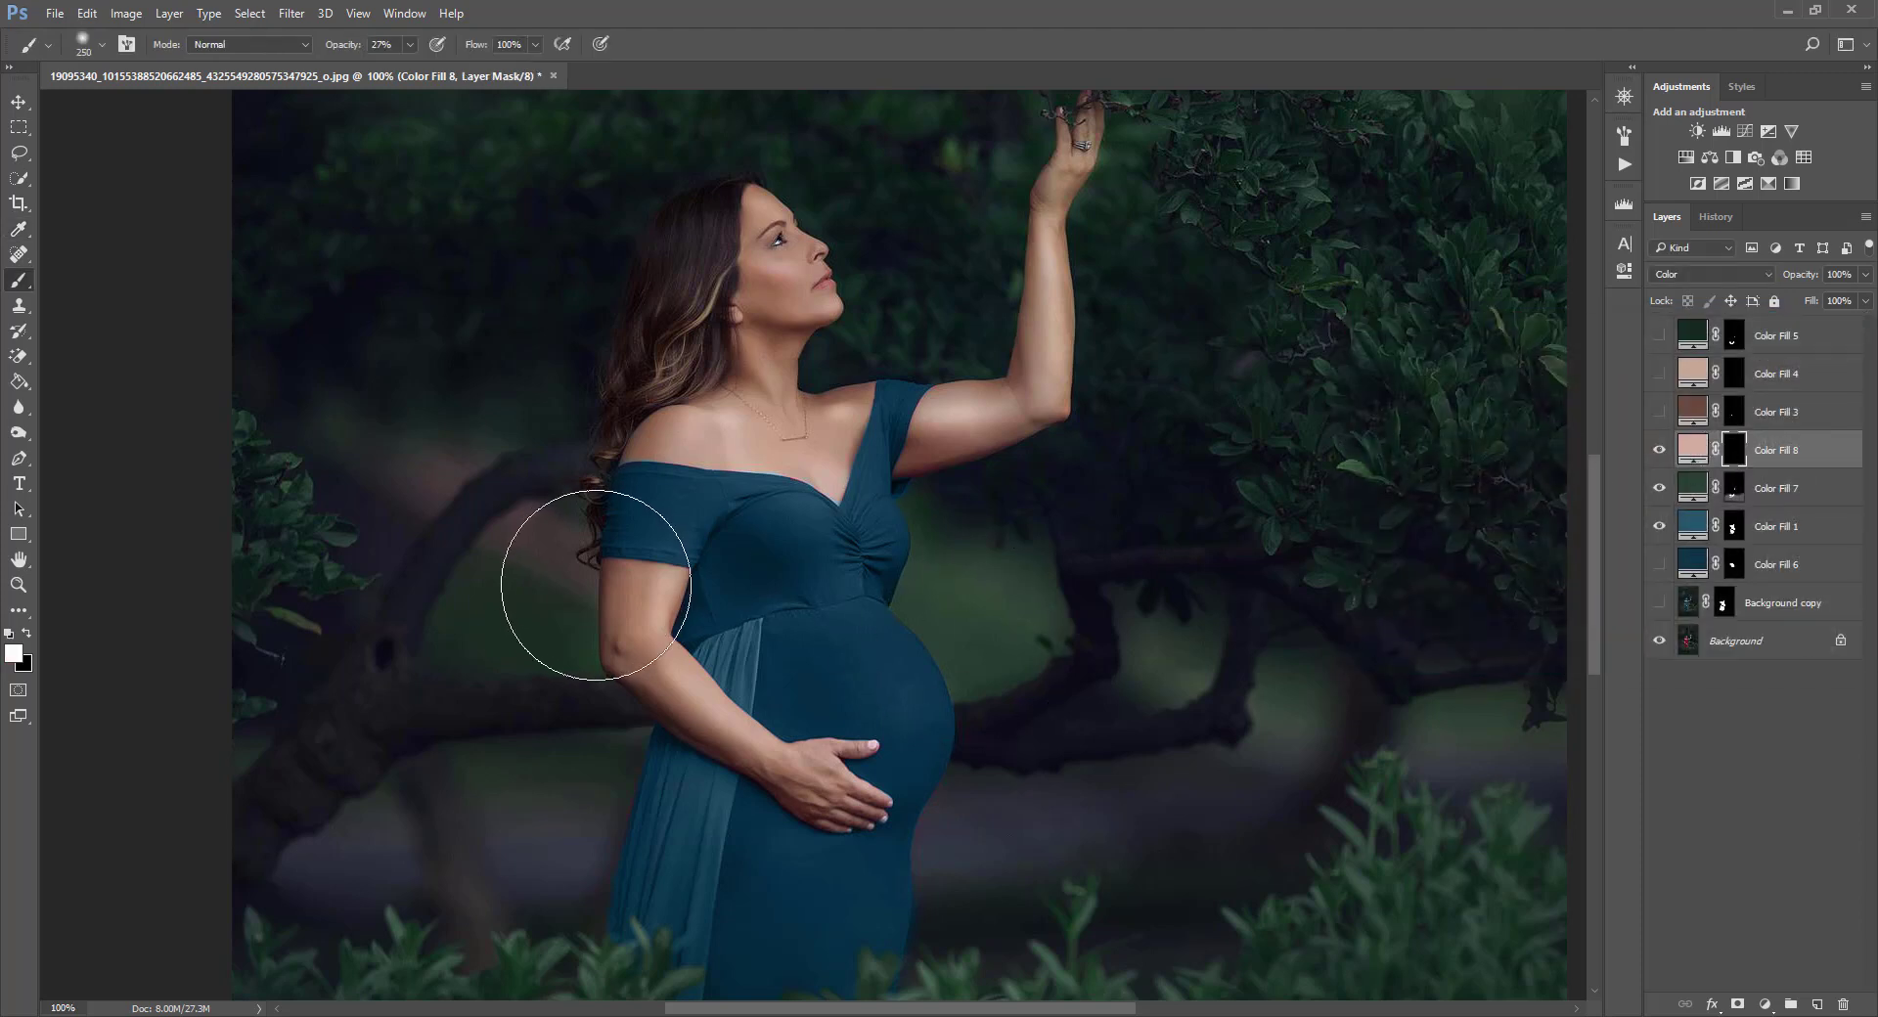
# Paint Color Fill 8's mask with a small white brush along the skin at the dress neckline, then swap the colors.
pyautogui.press('[')
pyautogui.press('[')
pyautogui.press('[')
pyautogui.press('[')
pyautogui.press('[')
pyautogui.press('[')
pyautogui.press('[')
pyautogui.press('[')
pyautogui.press('[')
pyautogui.press('[')
pyautogui.press('[')
pyautogui.press('[')
pyautogui.press('[')
pyautogui.press('[')
pyautogui.press('[')
pyautogui.press('[')
pyautogui.press('[')
pyautogui.hotkey('ctrl', '+')
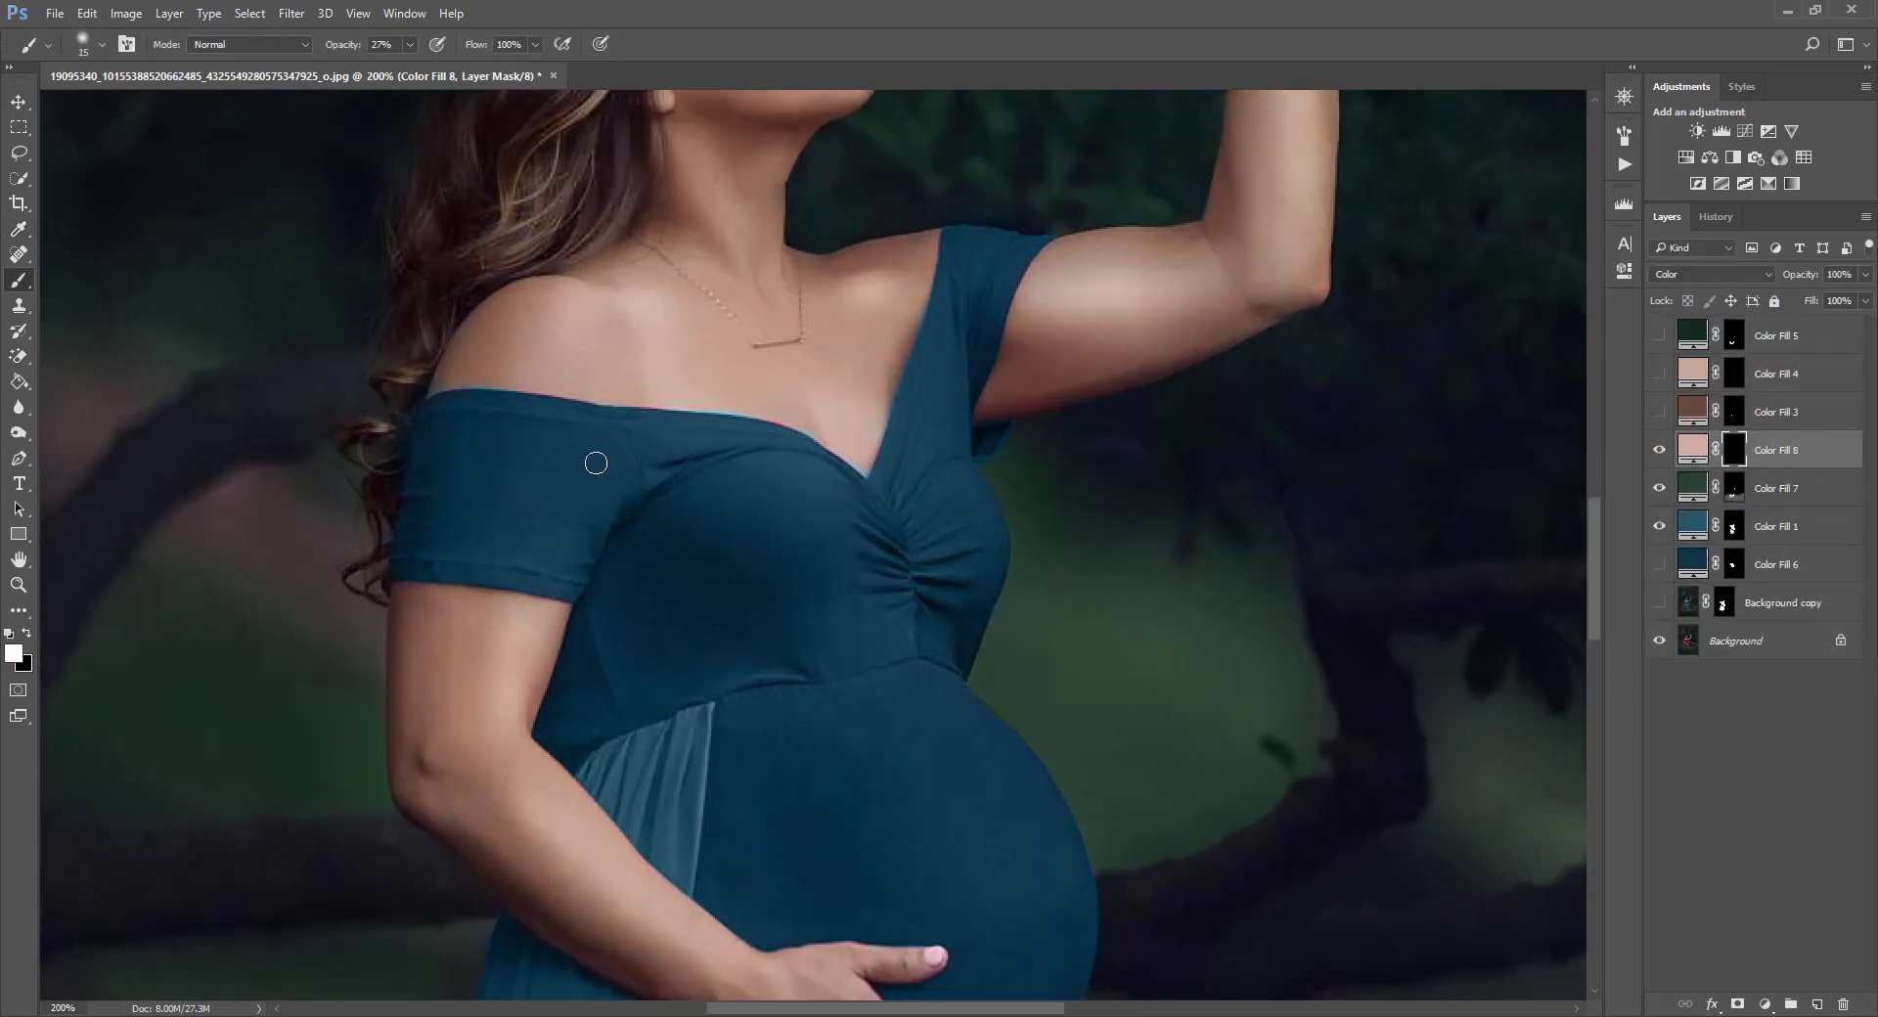
pyautogui.press('[')
pyautogui.press('[')
pyautogui.moveTo(411, 68); pyautogui.dragTo(520, 380)
pyautogui.click(27, 635)
pyautogui.press('x')
pyautogui.hotkey('ctrl', '0')
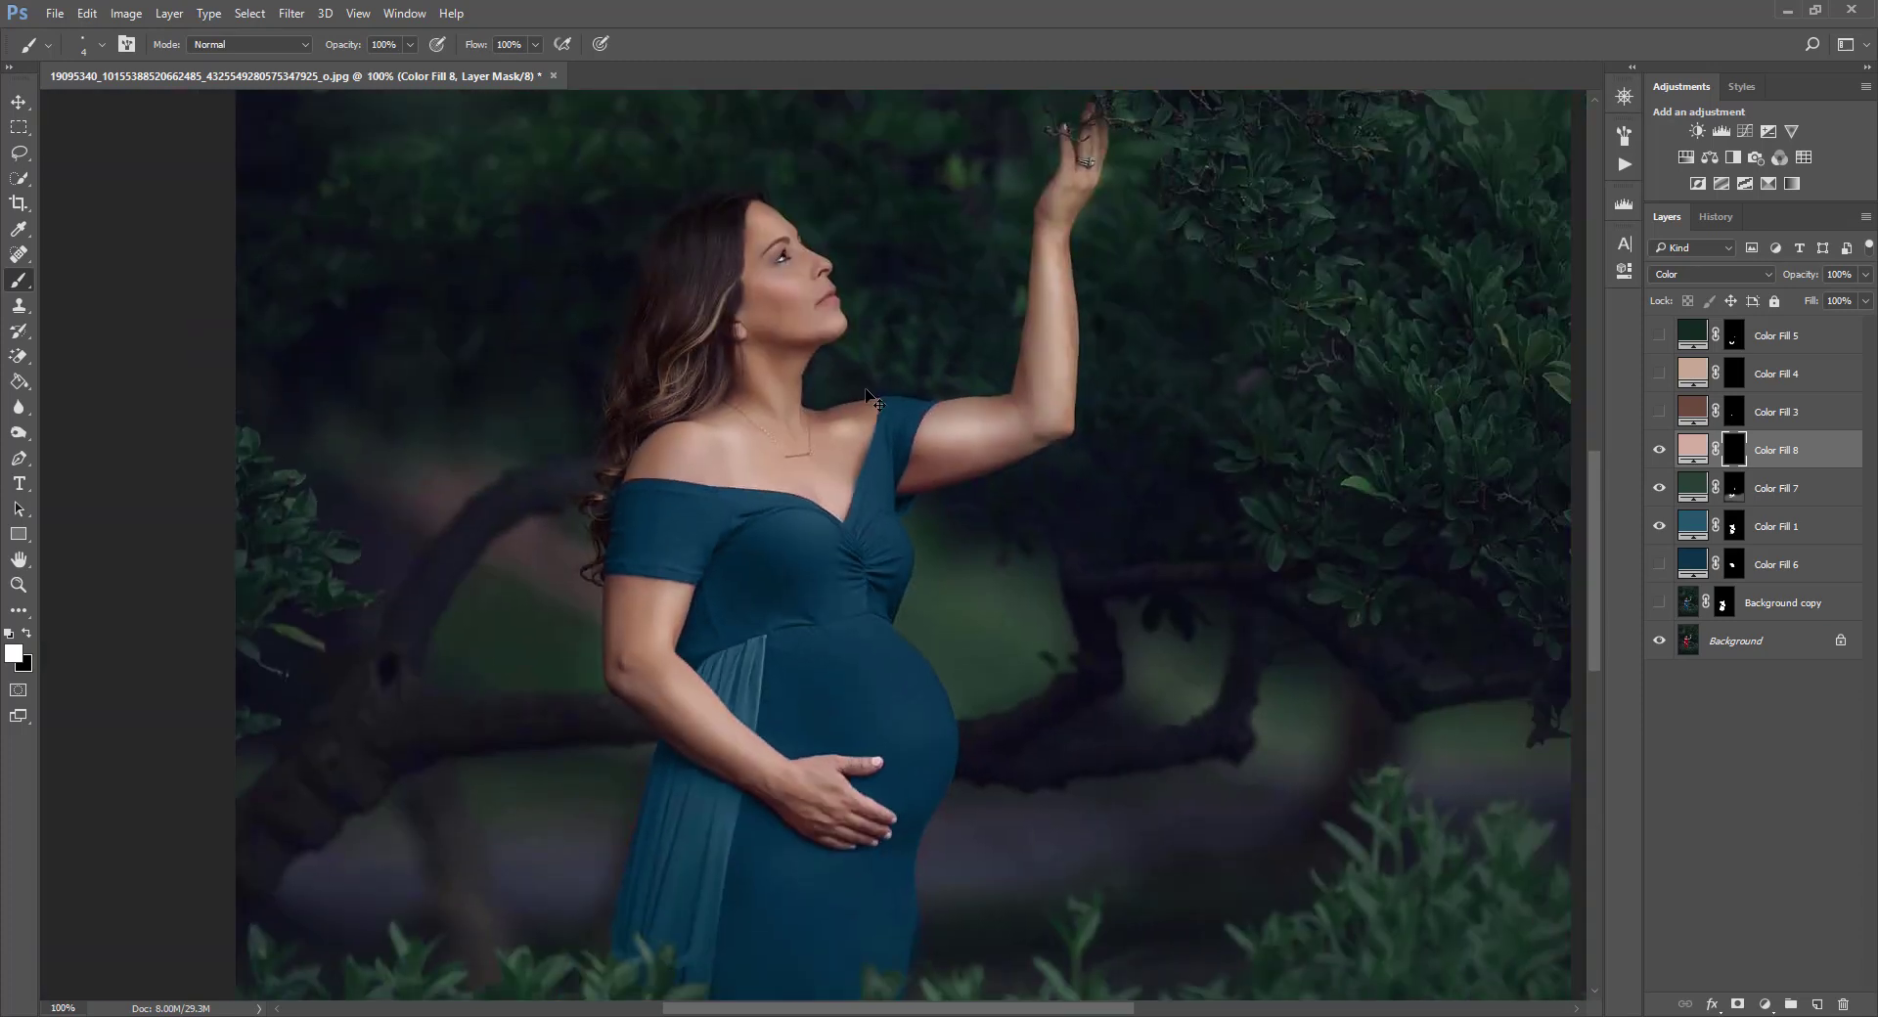
# Toggle Color Fill 1 and the lower layers on and off to compare the recolored dress with the original.
pyautogui.hotkey('ctrl', '+')
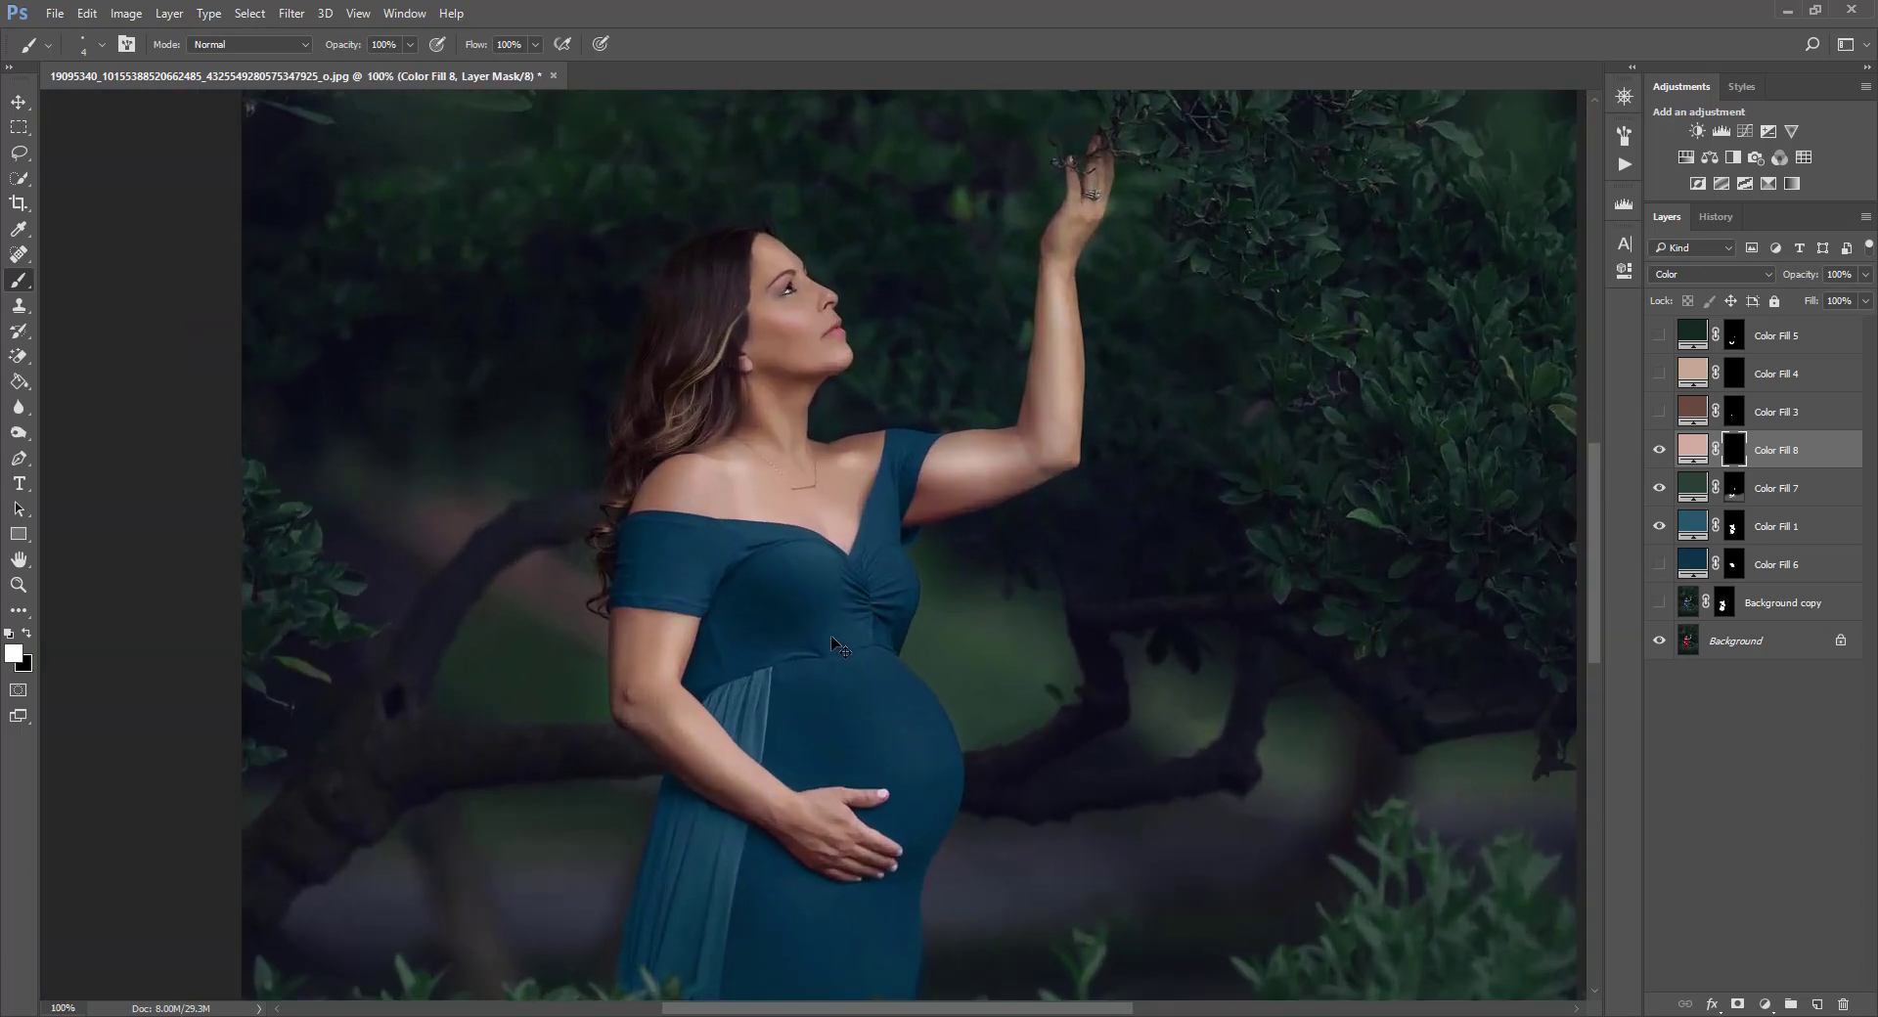
pyautogui.hotkey('ctrl', '-')
pyautogui.hotkey('ctrl', '-')
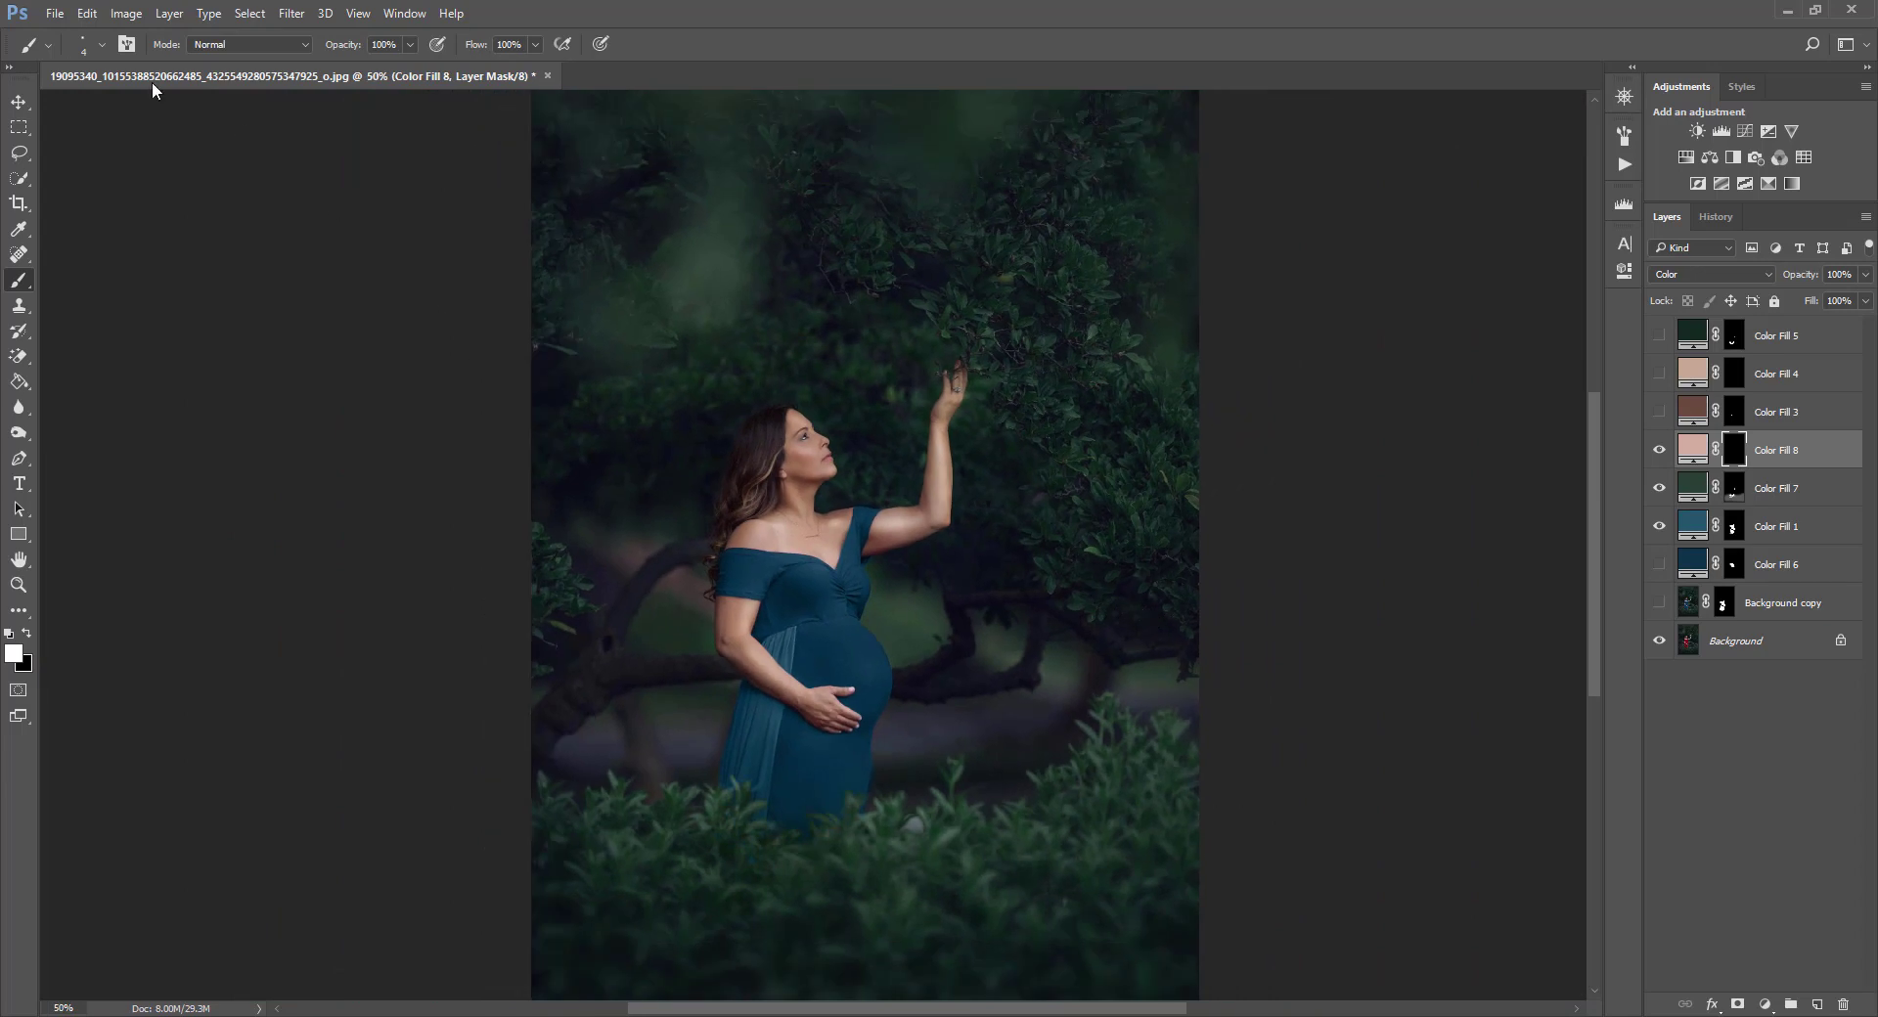
pyautogui.click(18, 101)
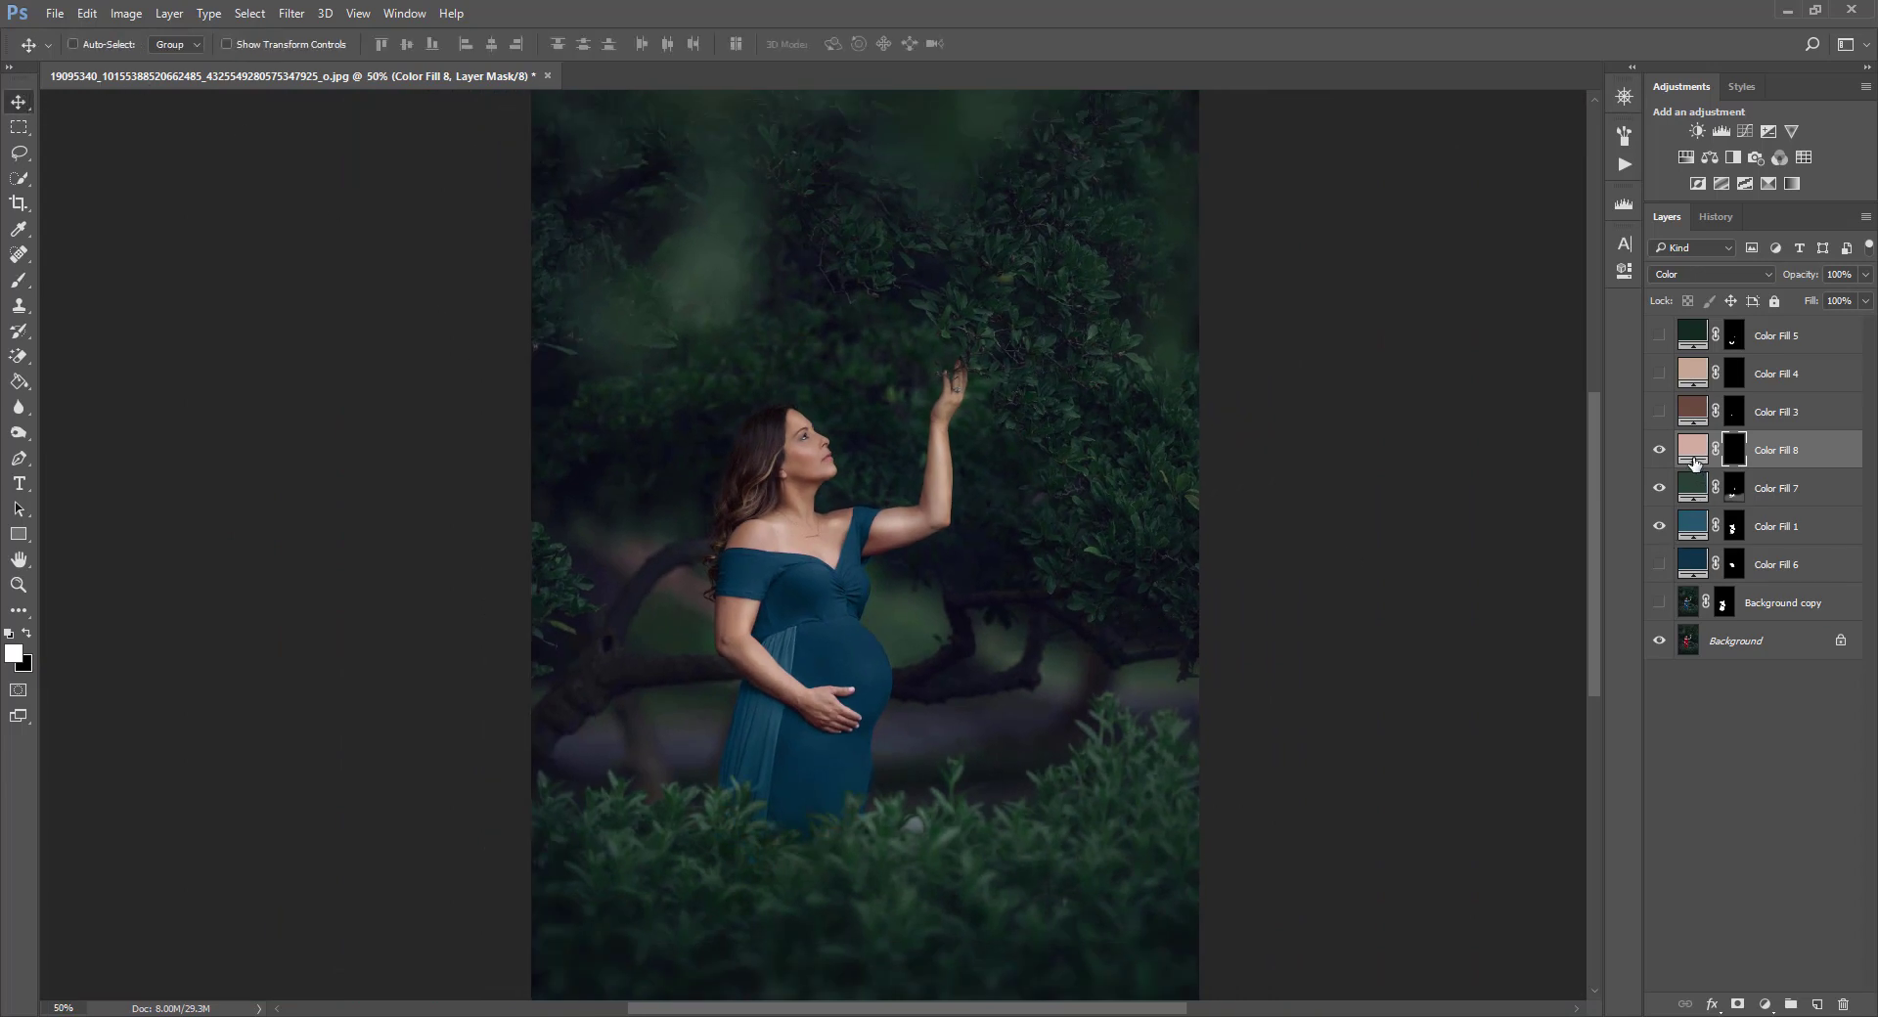
pyautogui.click(1695, 528)
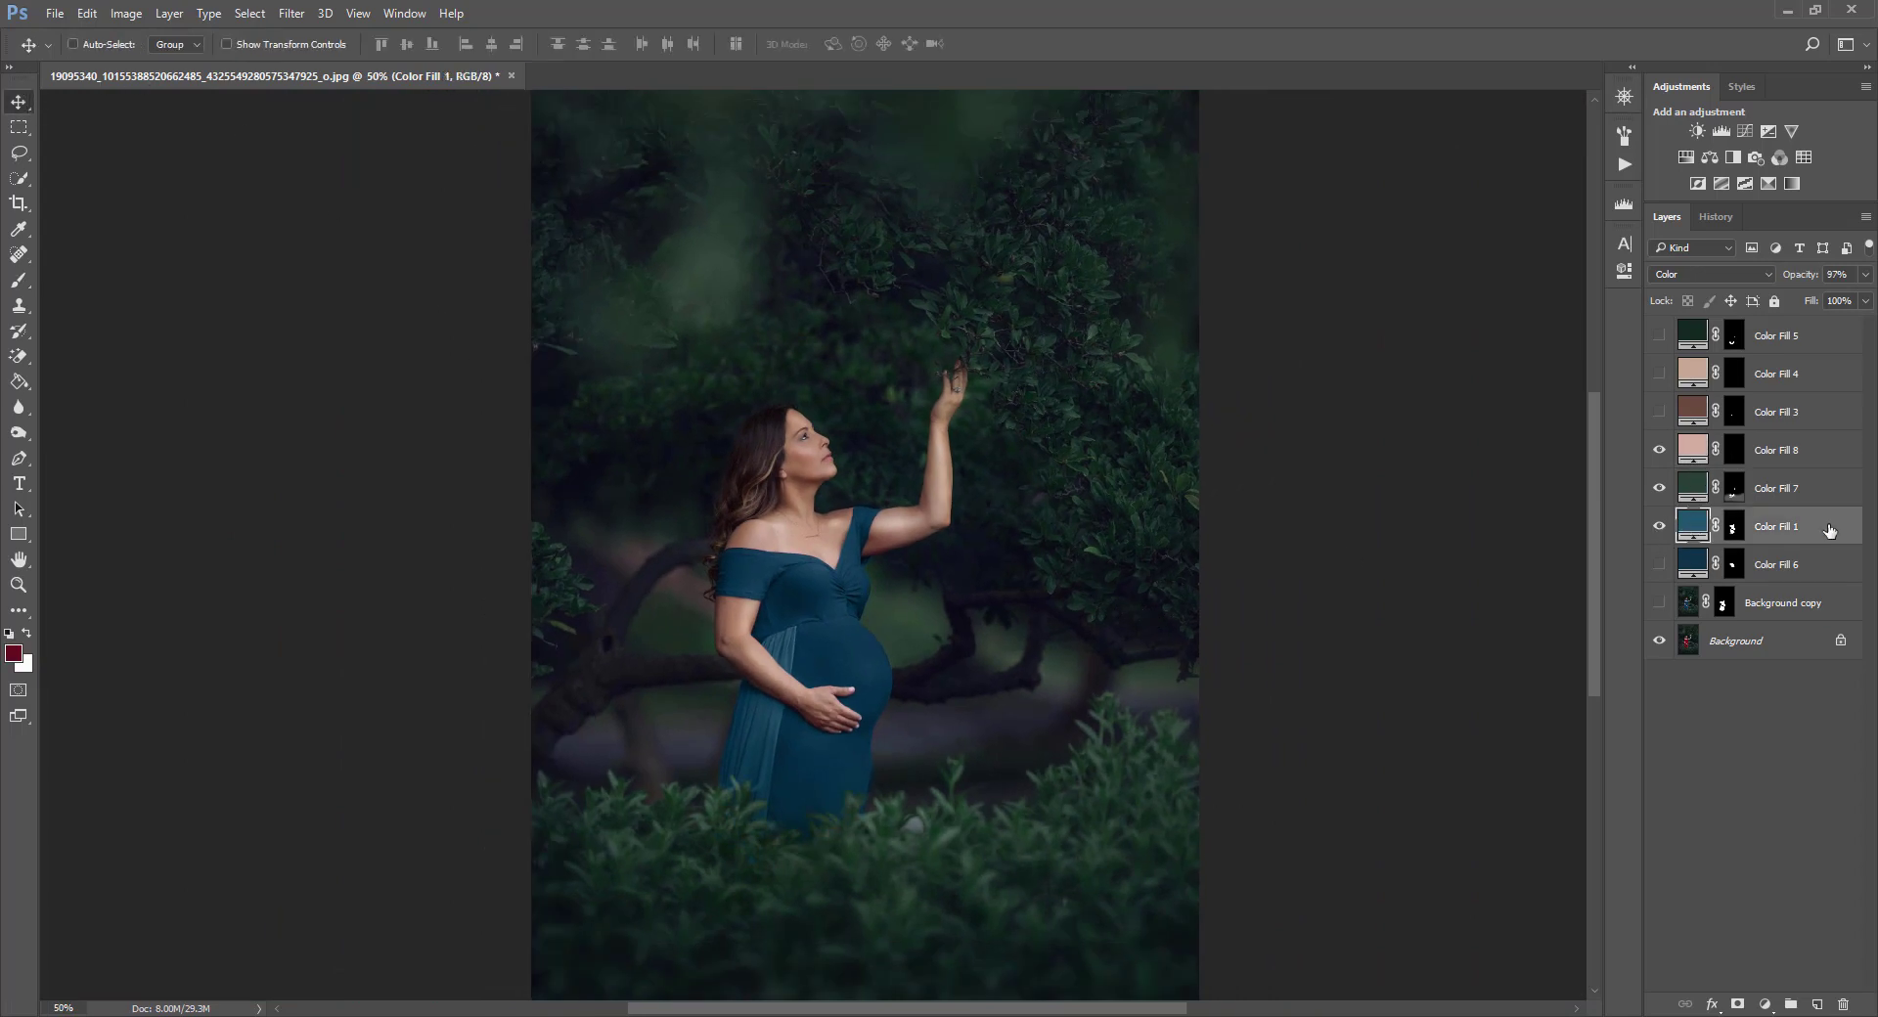
pyautogui.click(1659, 527)
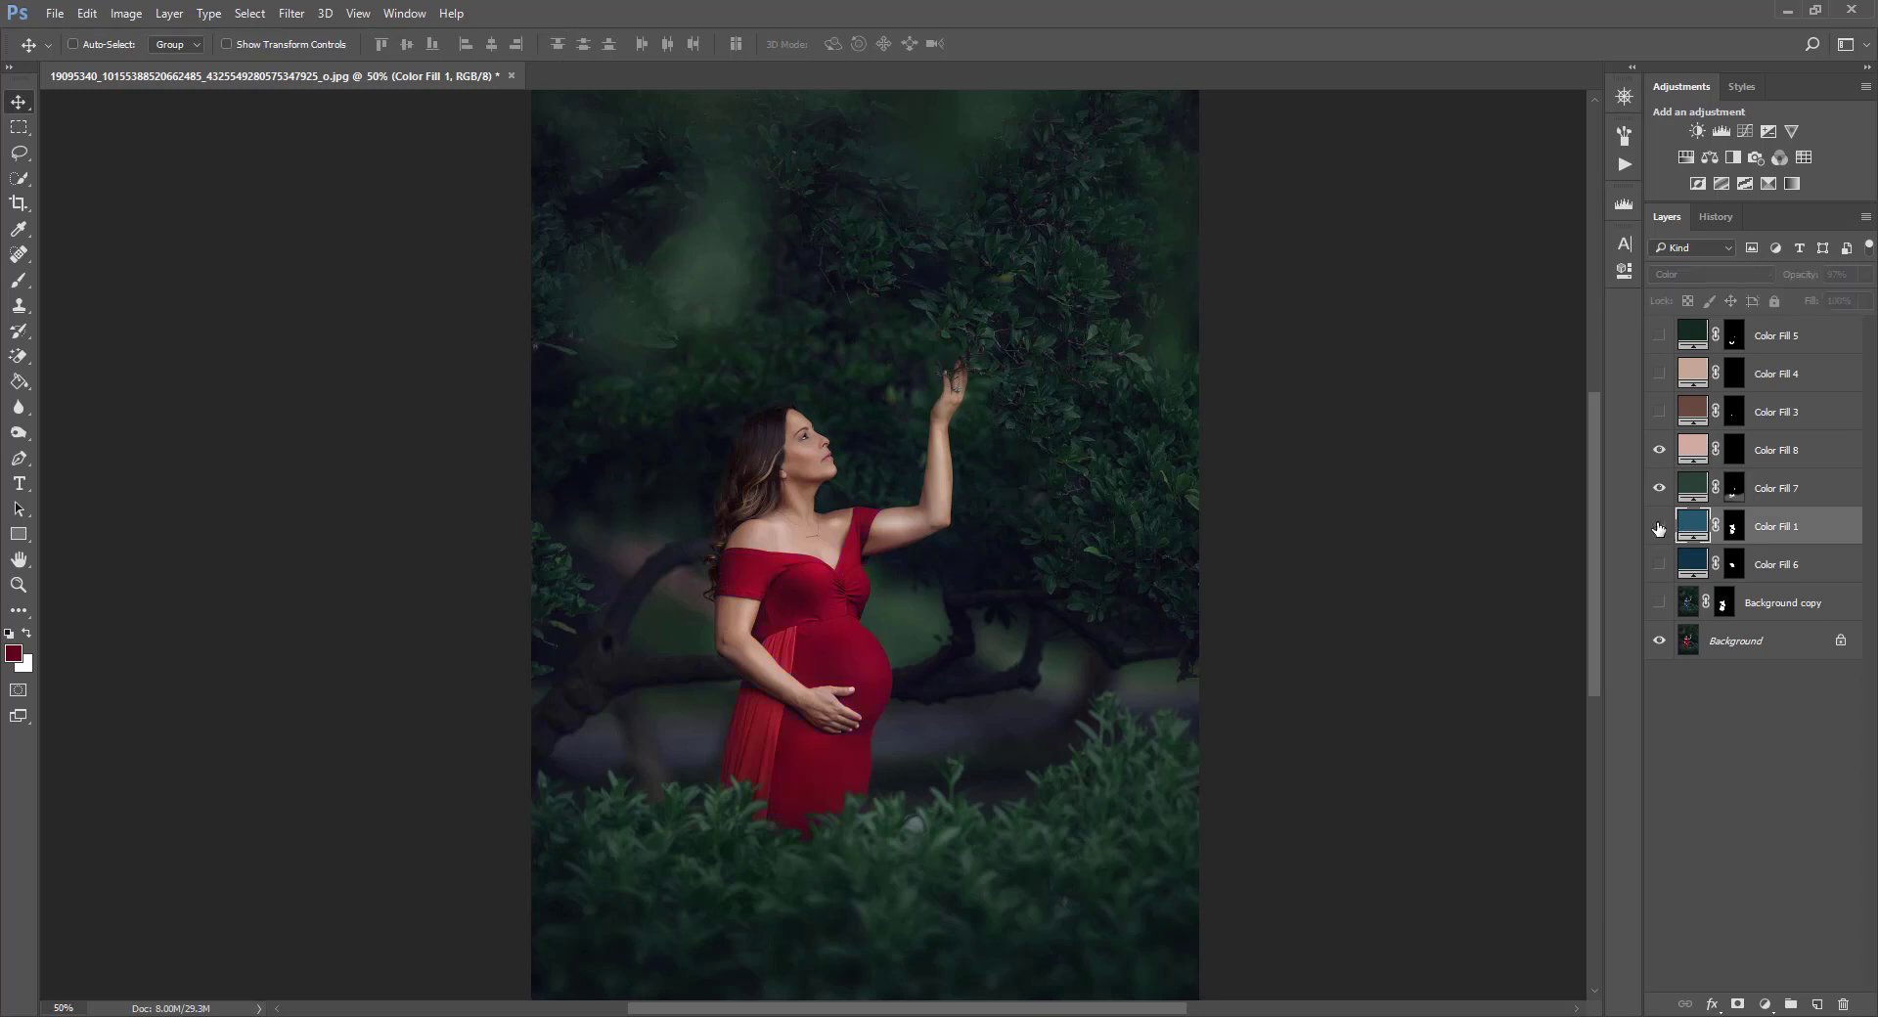
pyautogui.click(1688, 602)
pyautogui.click(1659, 605)
pyautogui.click(1659, 605)
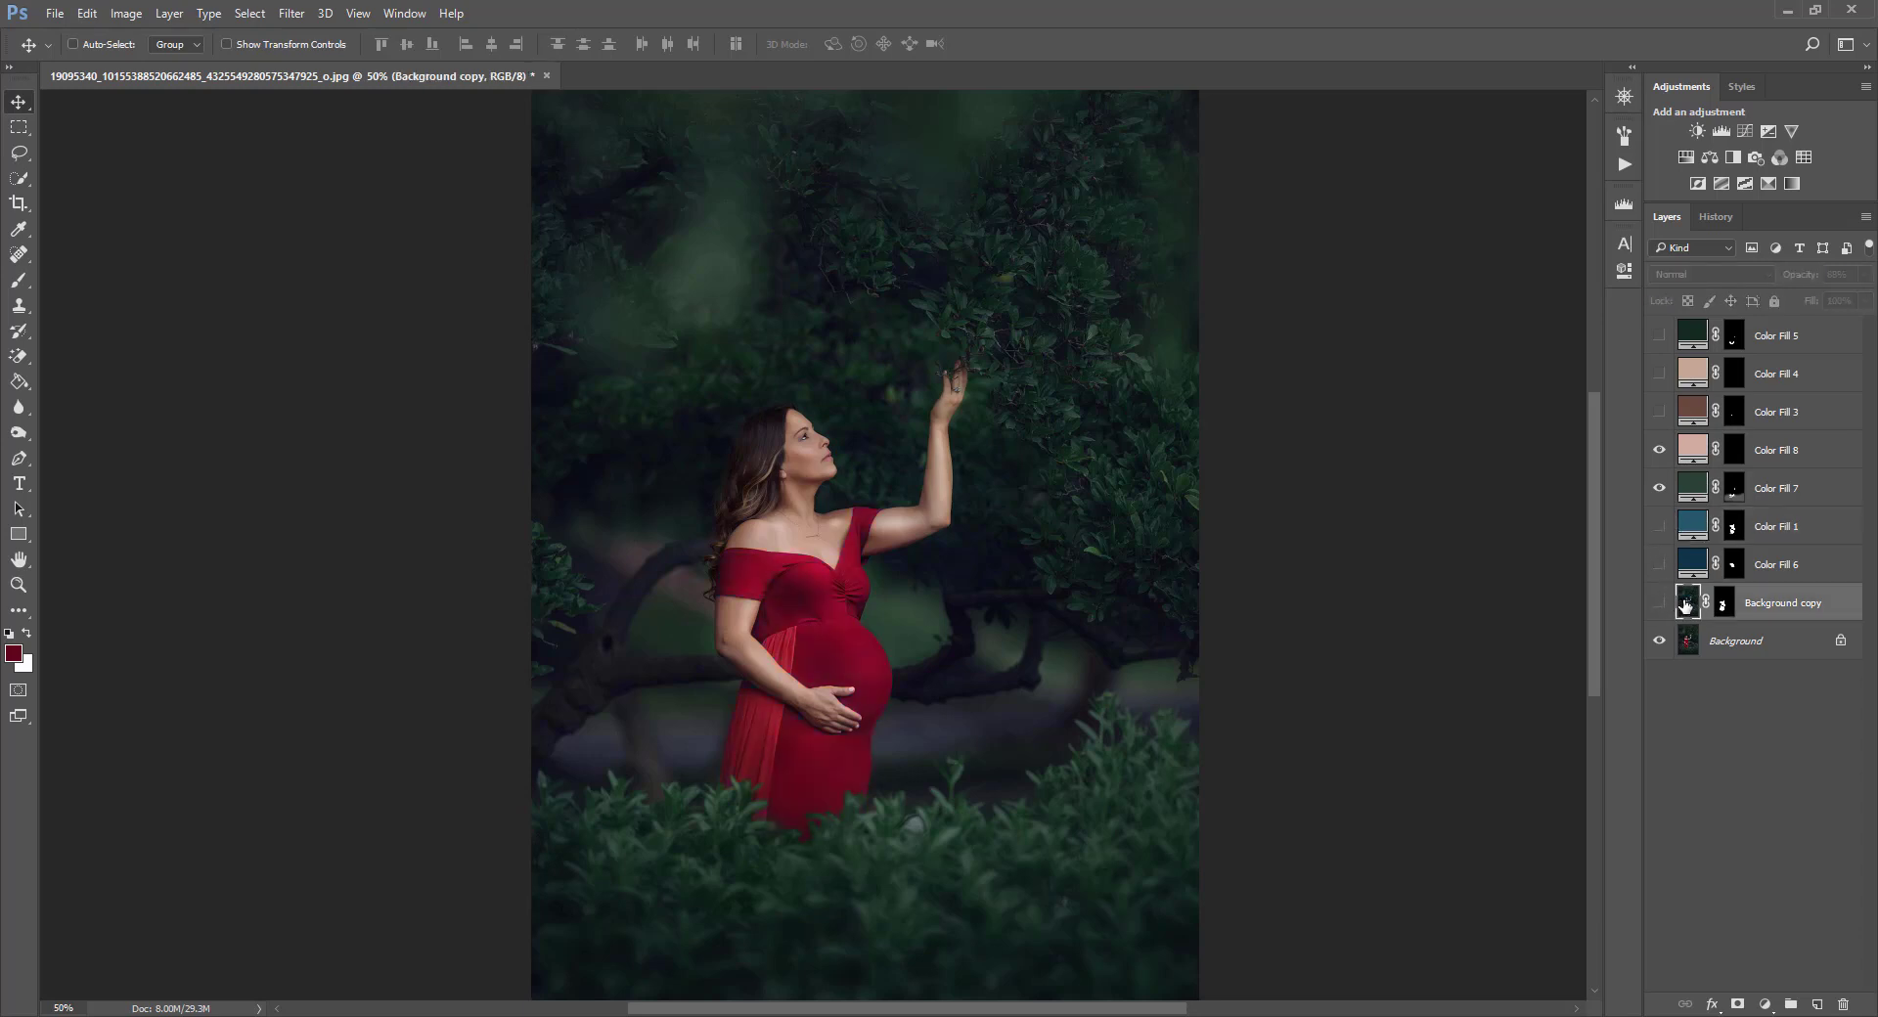
pyautogui.click(1692, 528)
pyautogui.click(1659, 529)
pyautogui.click(1659, 529)
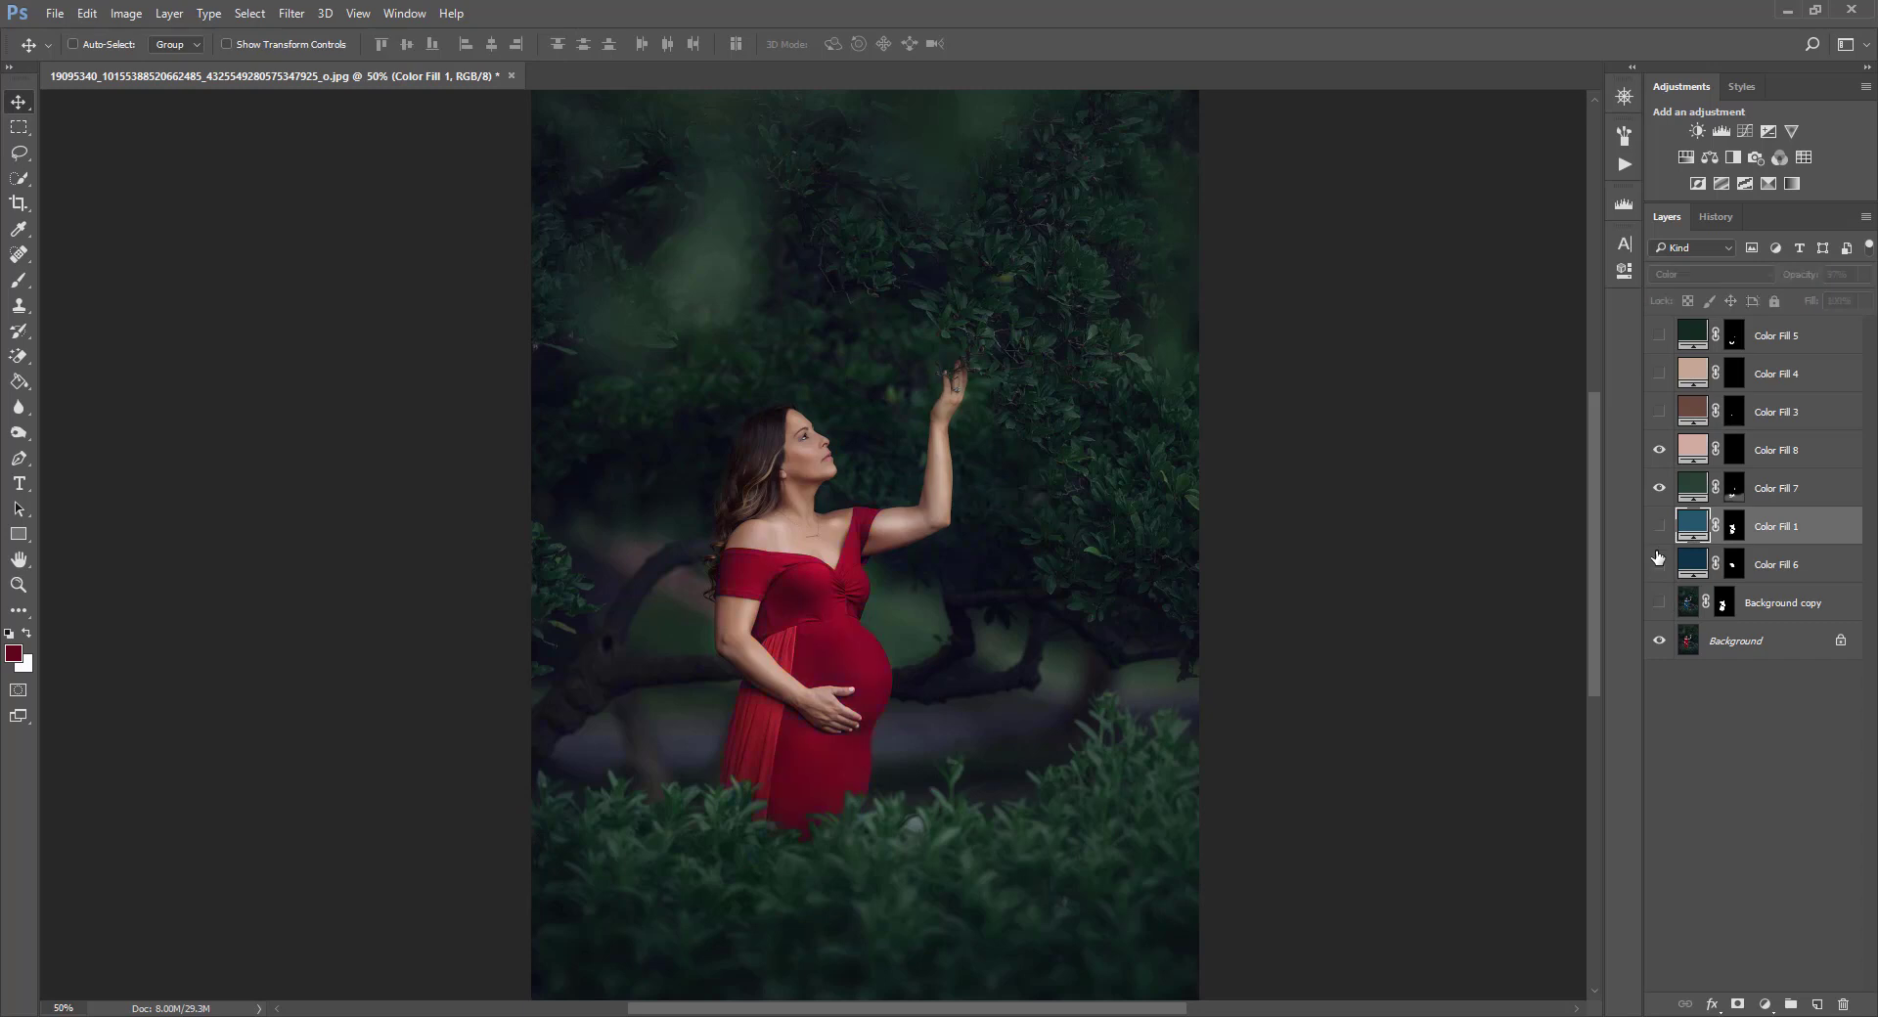
pyautogui.click(1659, 563)
pyautogui.click(1659, 527)
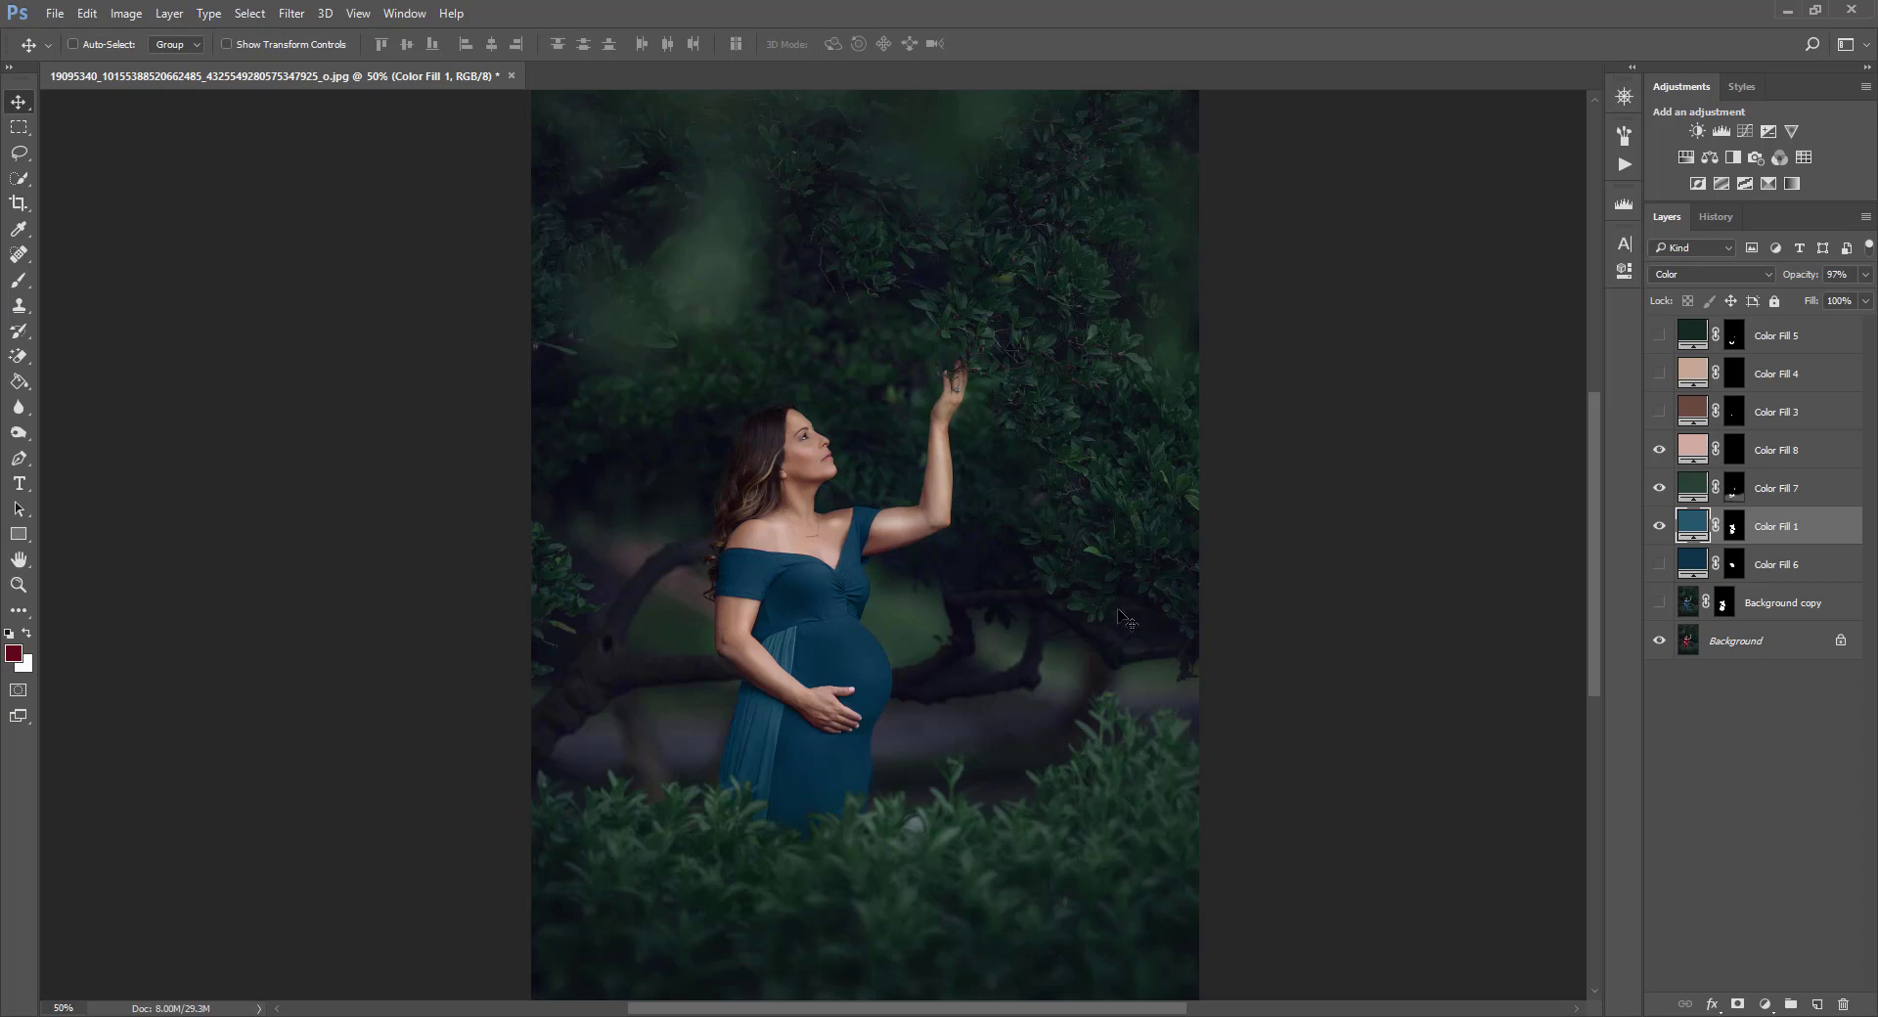
# Preview a dark brown color for Color Fill 1 and cancel the change.
pyautogui.doubleClick(1691, 528)
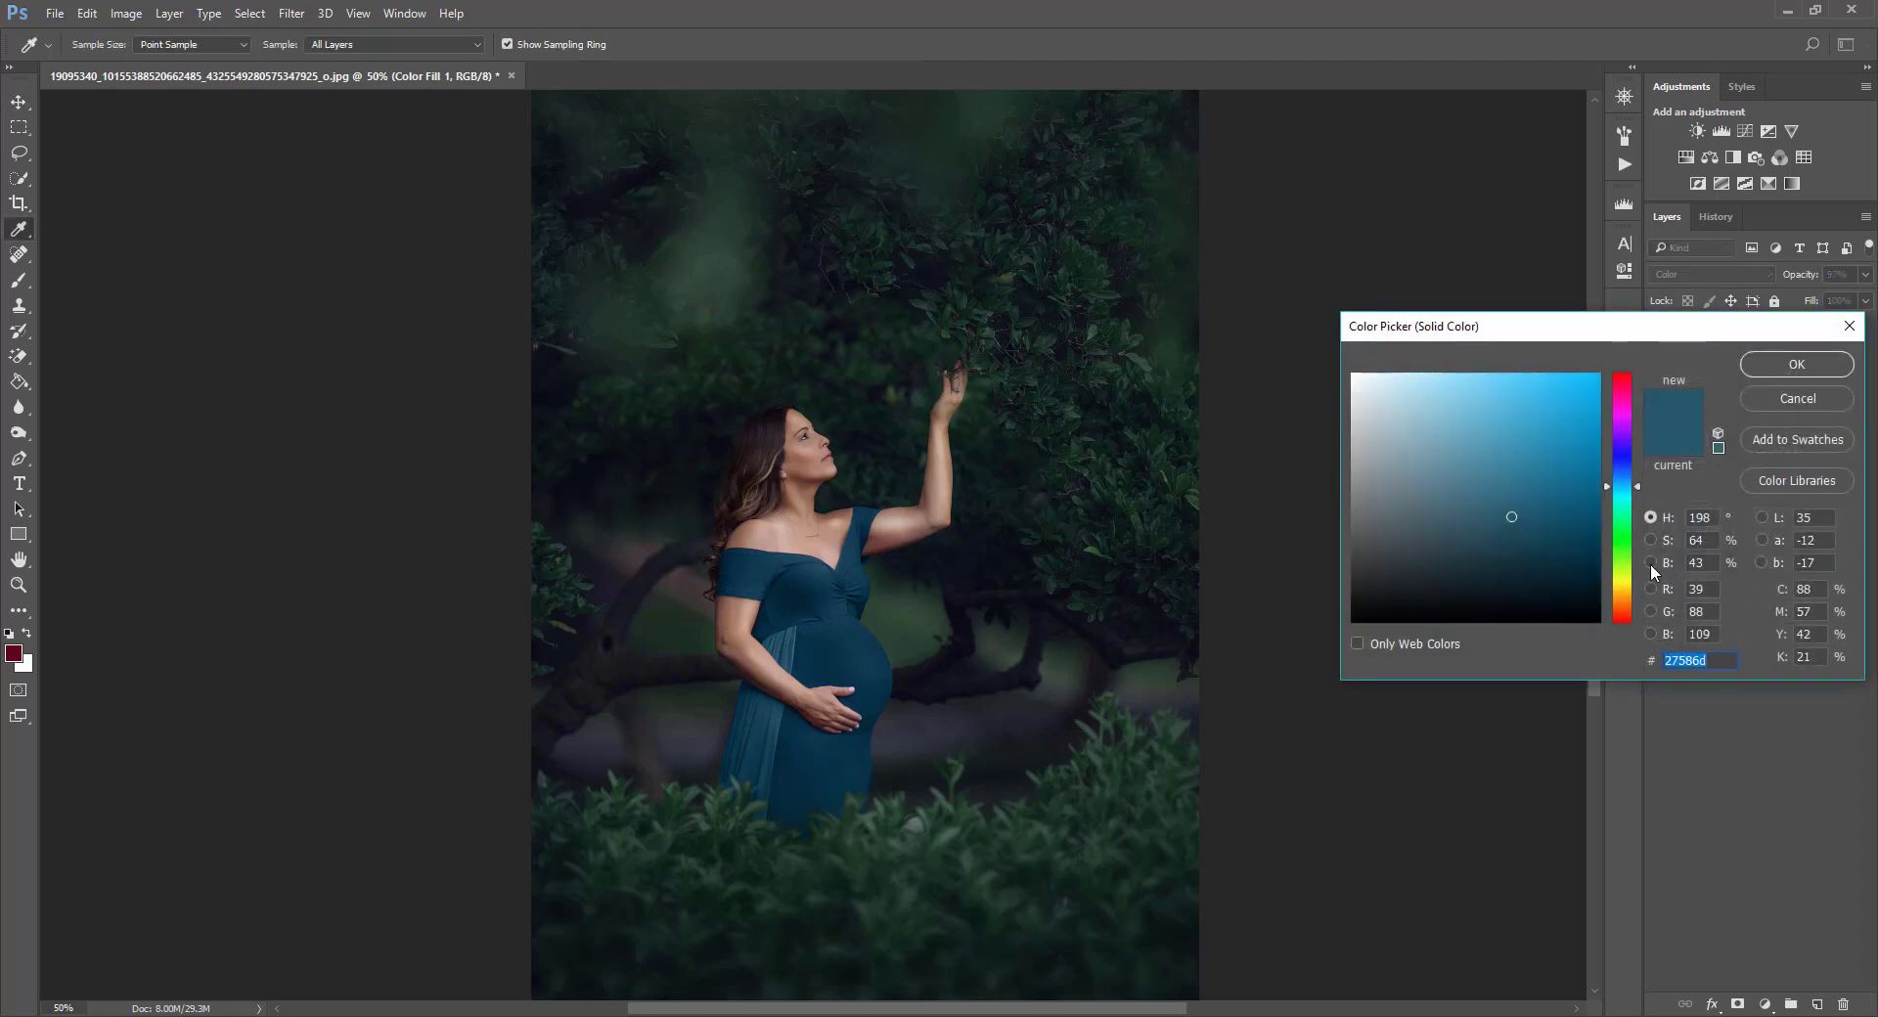
pyautogui.moveTo(1625, 611)
pyautogui.mouseDown()
pyautogui.moveTo(1539, 595)
pyautogui.moveTo(1516, 570)
pyautogui.moveTo(1516, 587)
pyautogui.mouseUp()
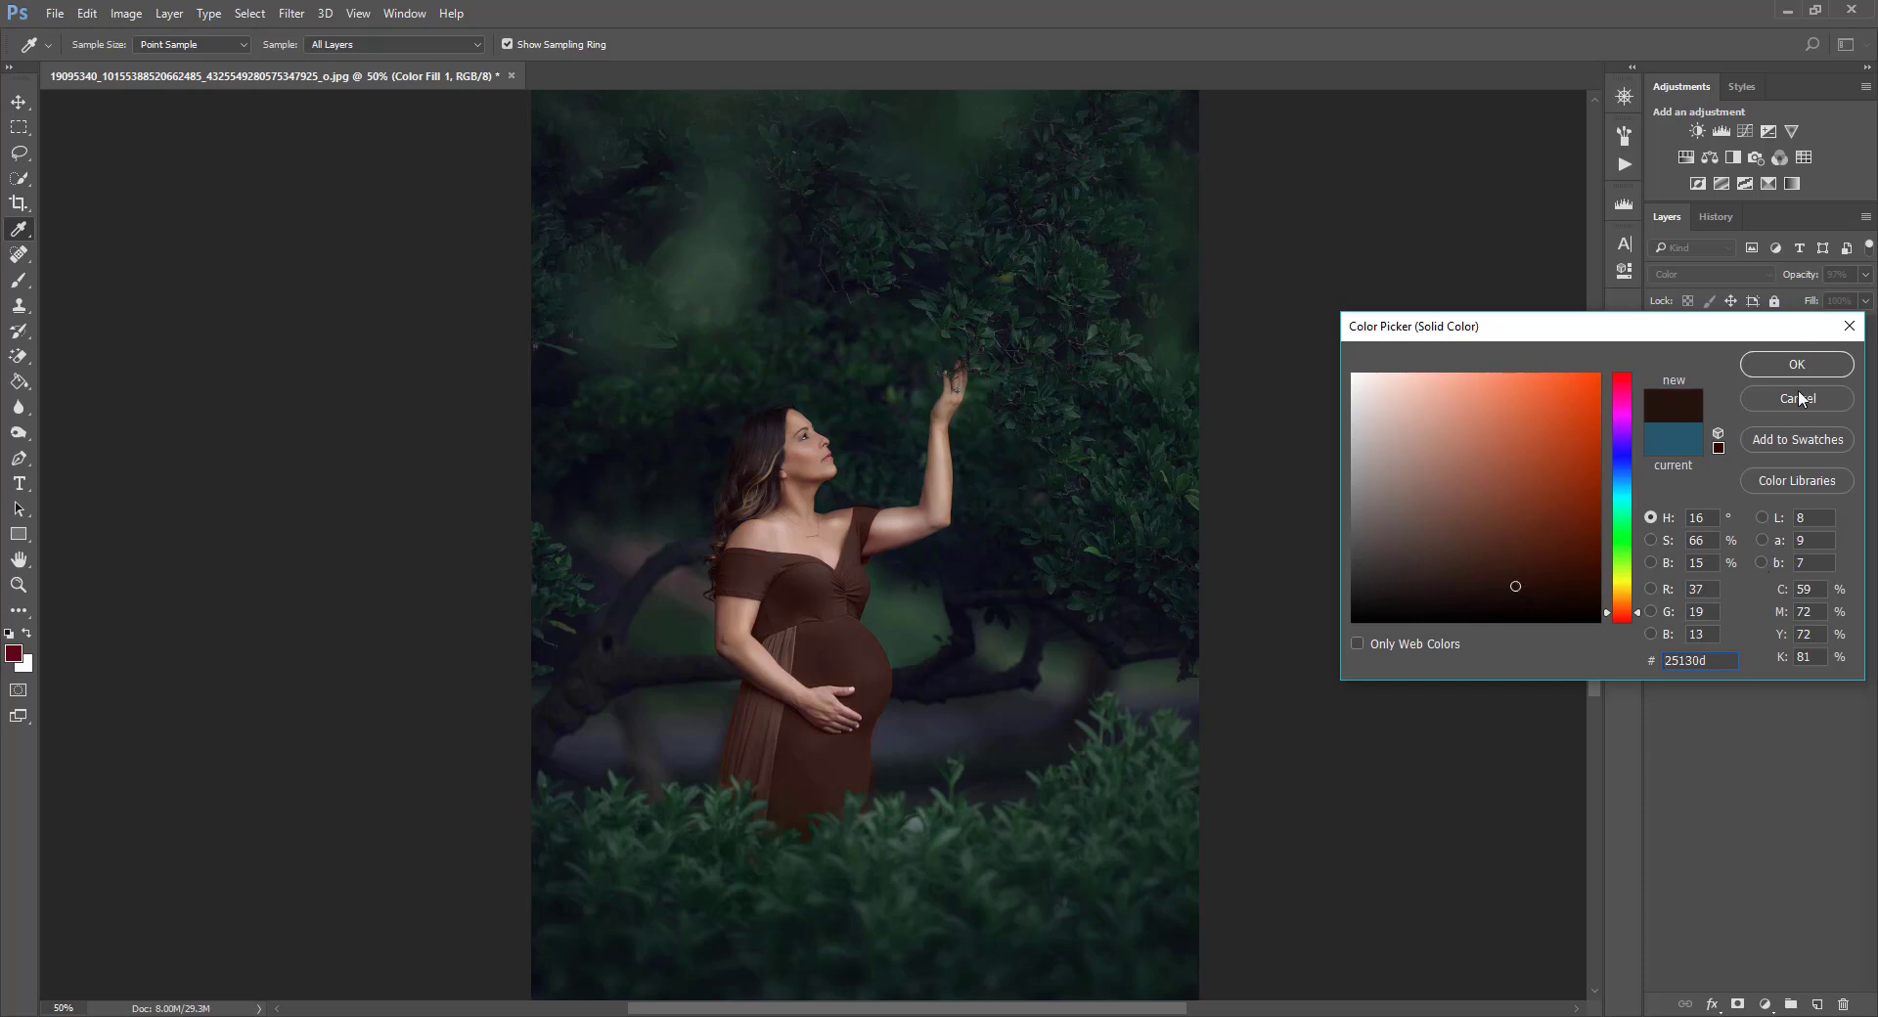
pyautogui.click(1798, 398)
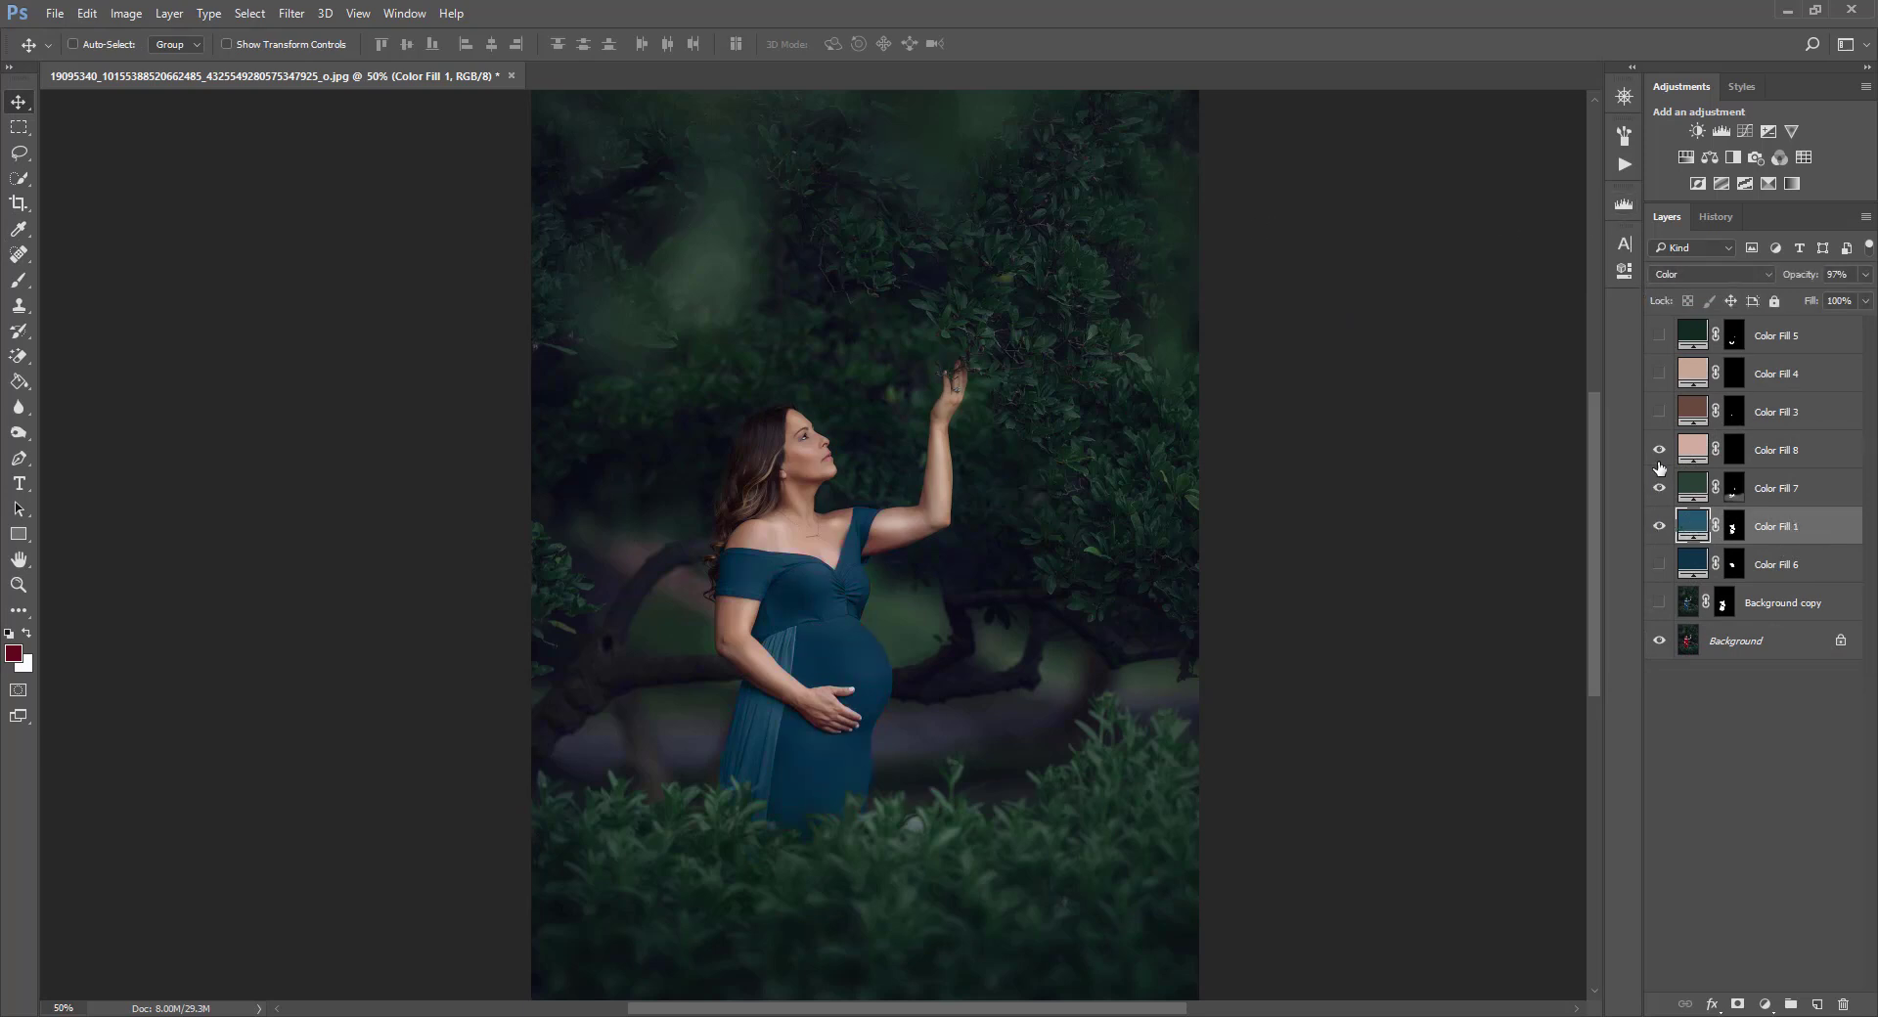
# Darken Color Fill 1's color to 0c2b38 and set the layer's opacity to 100%.
pyautogui.moveTo(1659, 450)
pyautogui.mouseDown()
pyautogui.moveTo(1660, 526)
pyautogui.moveTo(1660, 466)
pyautogui.mouseUp()
pyautogui.doubleClick(1694, 525)
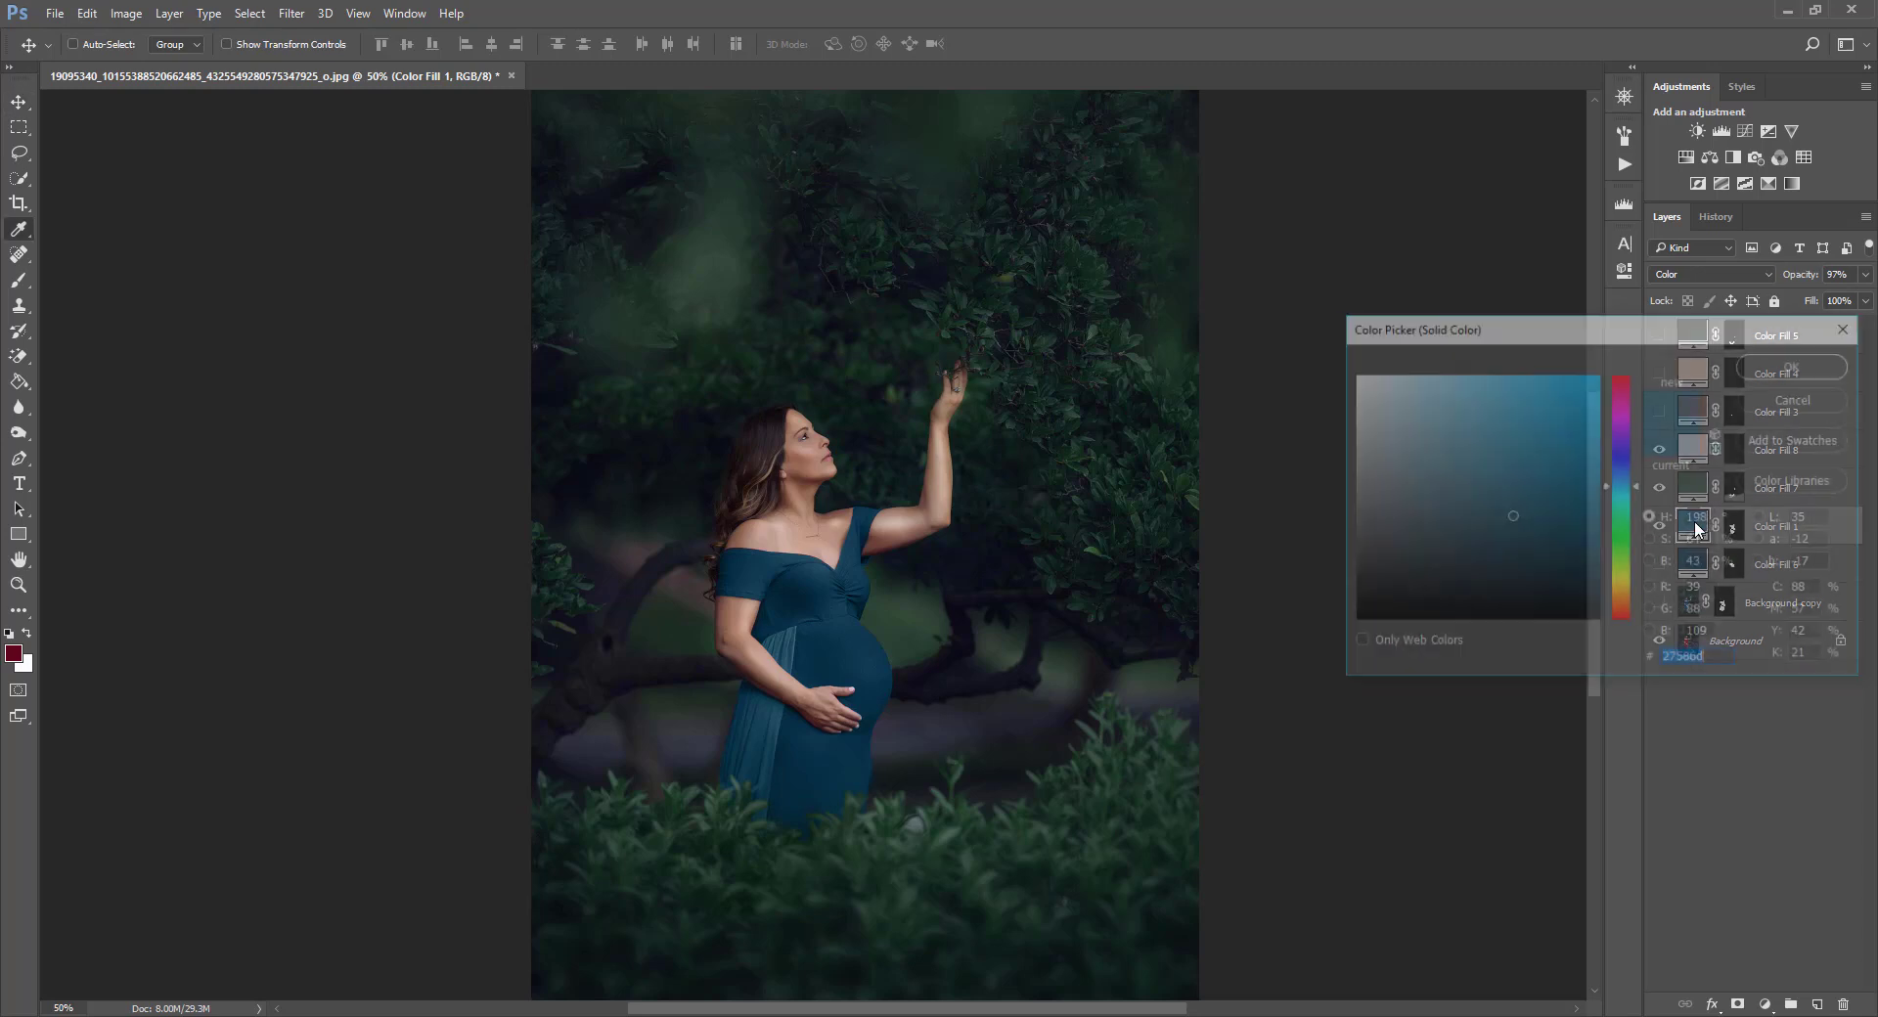
pyautogui.moveTo(1543, 411)
pyautogui.mouseDown()
pyautogui.moveTo(1560, 389)
pyautogui.moveTo(1571, 438)
pyautogui.moveTo(1592, 428)
pyautogui.mouseUp()
pyautogui.click(1527, 527)
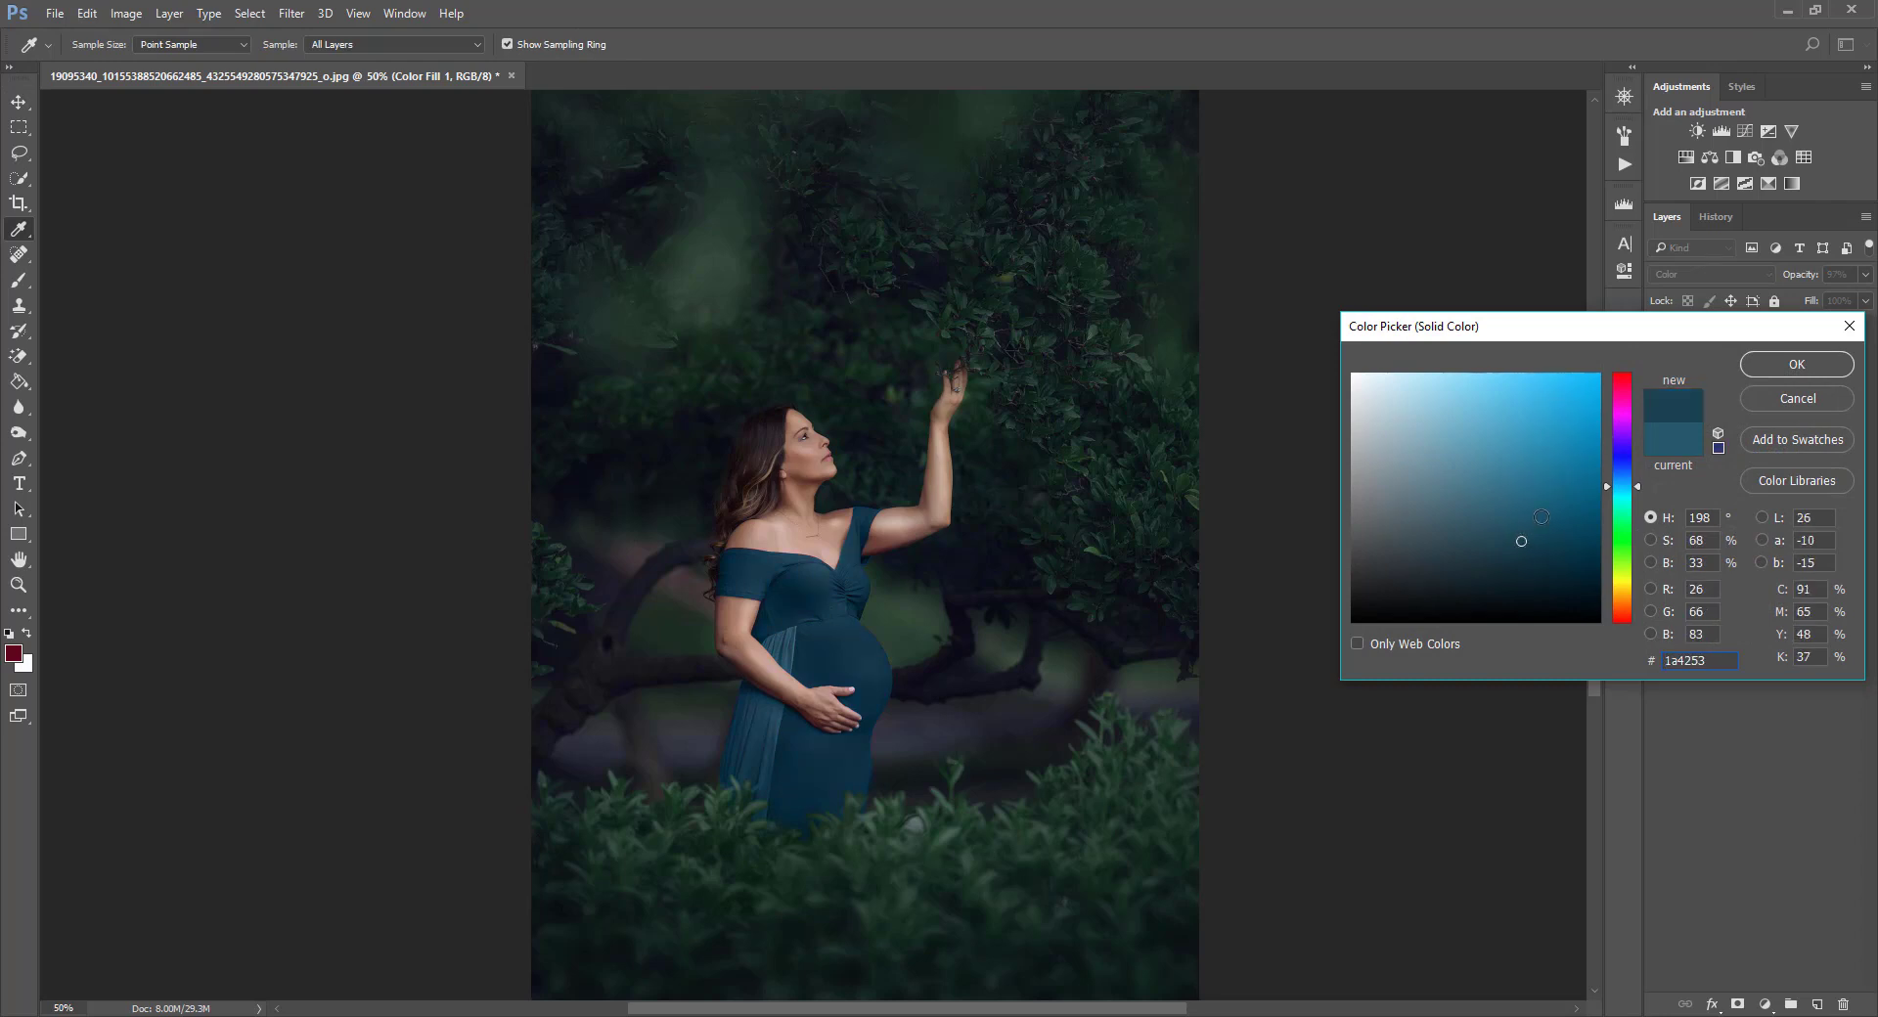
pyautogui.click(1532, 484)
pyautogui.click(1542, 570)
pyautogui.moveTo(1628, 335)
pyautogui.mouseDown()
pyautogui.moveTo(1242, 393)
pyautogui.moveTo(1553, 272)
pyautogui.mouseUp()
pyautogui.click(1476, 482)
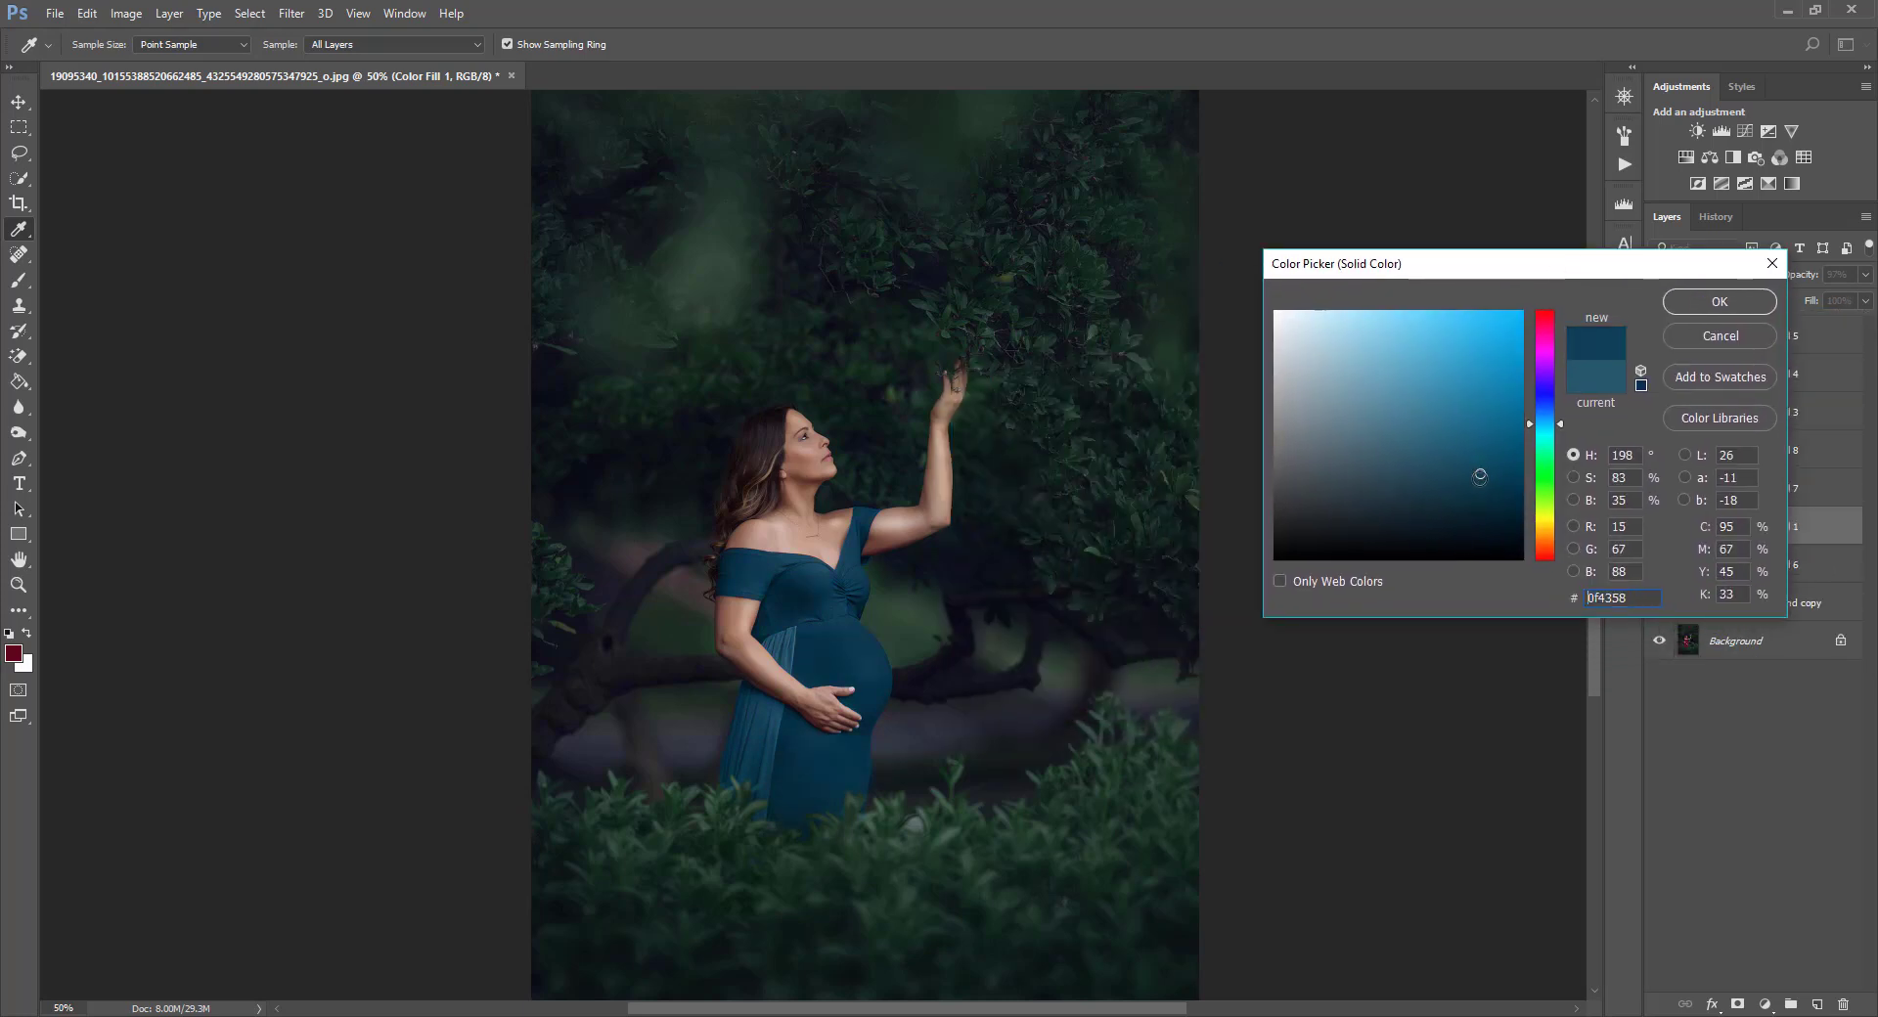
pyautogui.click(1470, 504)
pyautogui.click(1719, 302)
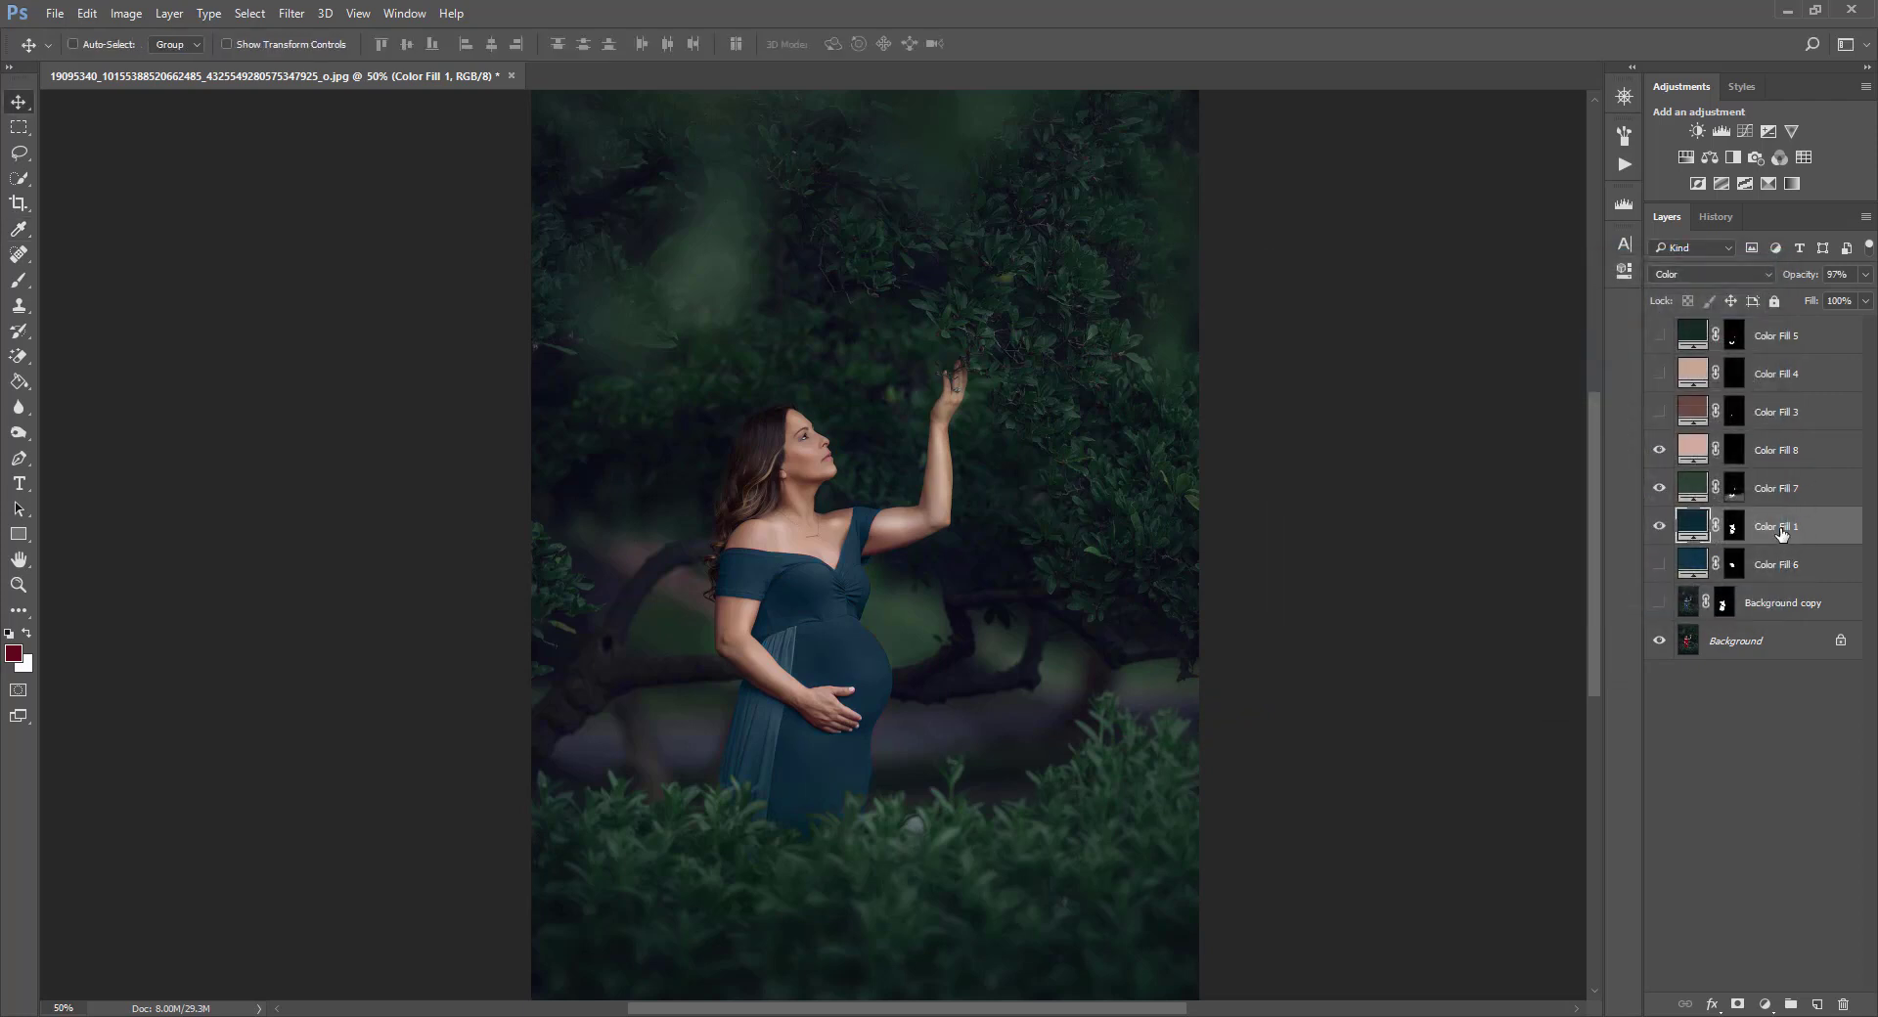
pyautogui.moveTo(1866, 281); pyautogui.dragTo(1850, 303)
# Preview brighter and grayer teal shades for Color Fill 1's color, then restore the 0c2b38 color and confirm.
pyautogui.doubleClick(1692, 525)
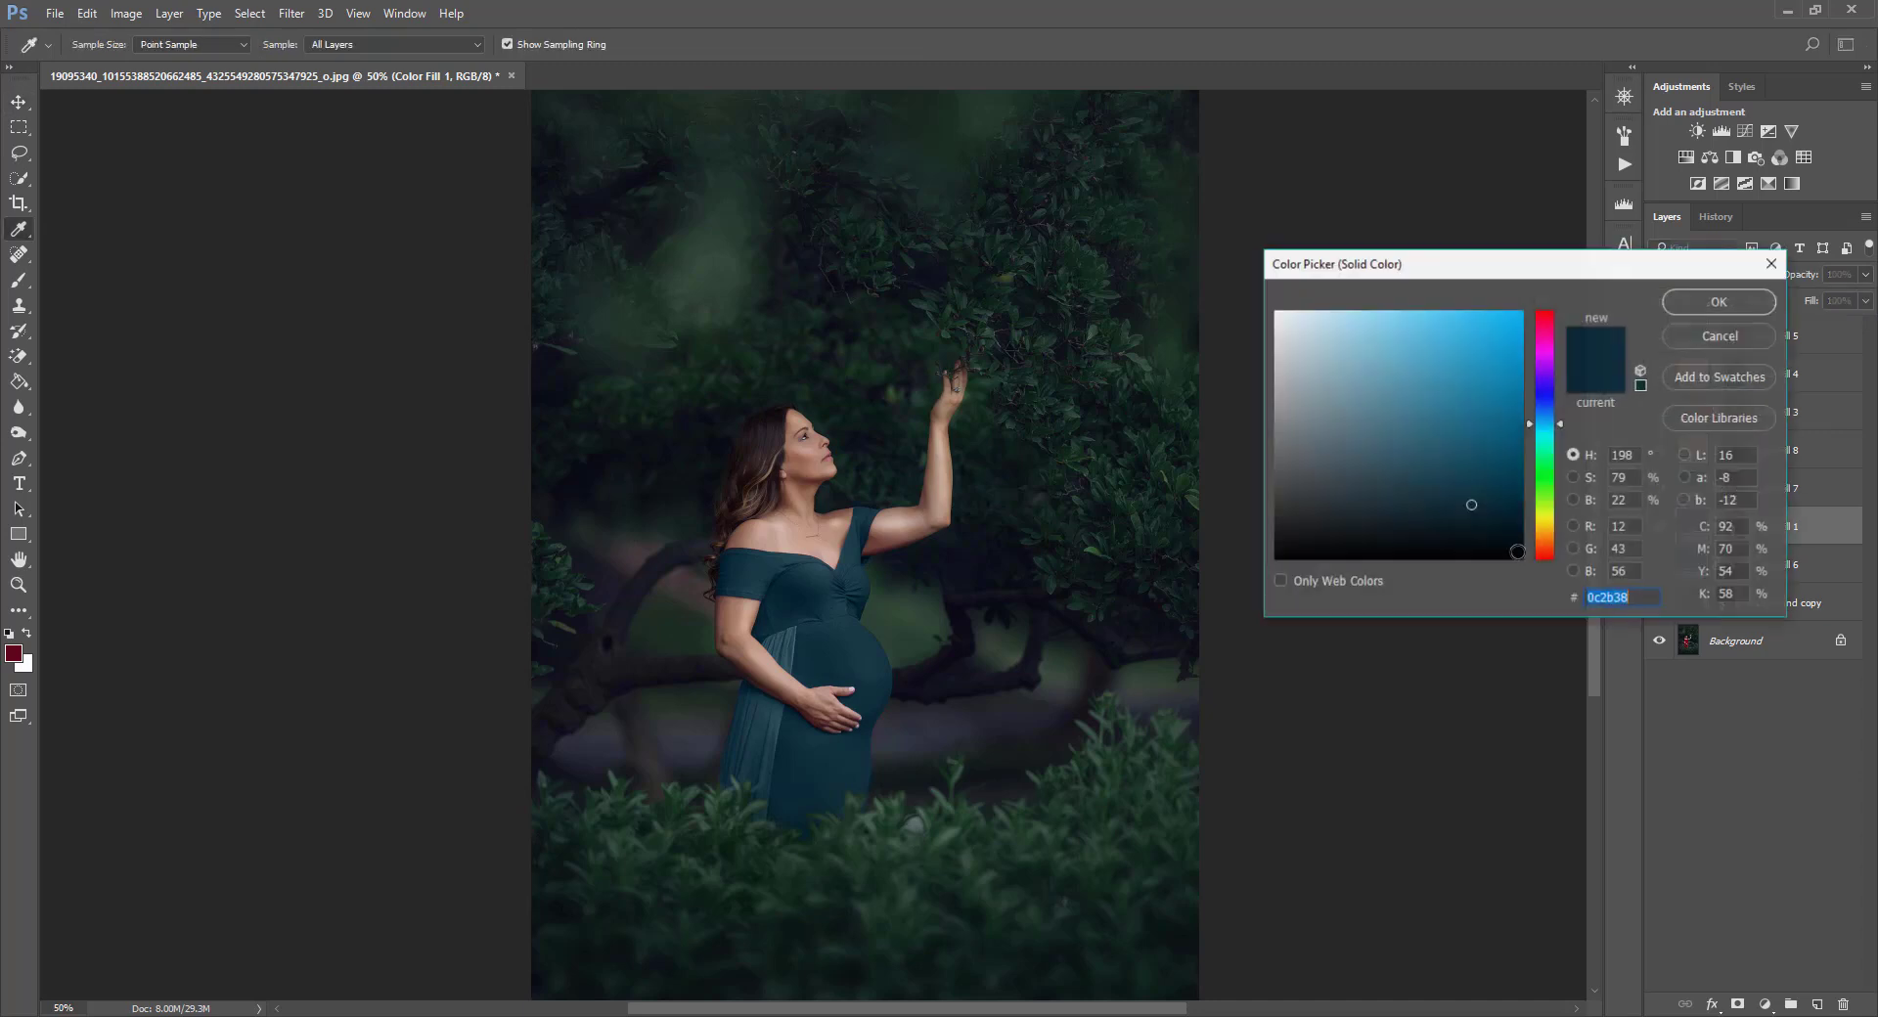
pyautogui.moveTo(1470, 375)
pyautogui.mouseDown()
pyautogui.moveTo(1456, 390)
pyautogui.moveTo(1489, 373)
pyautogui.mouseUp()
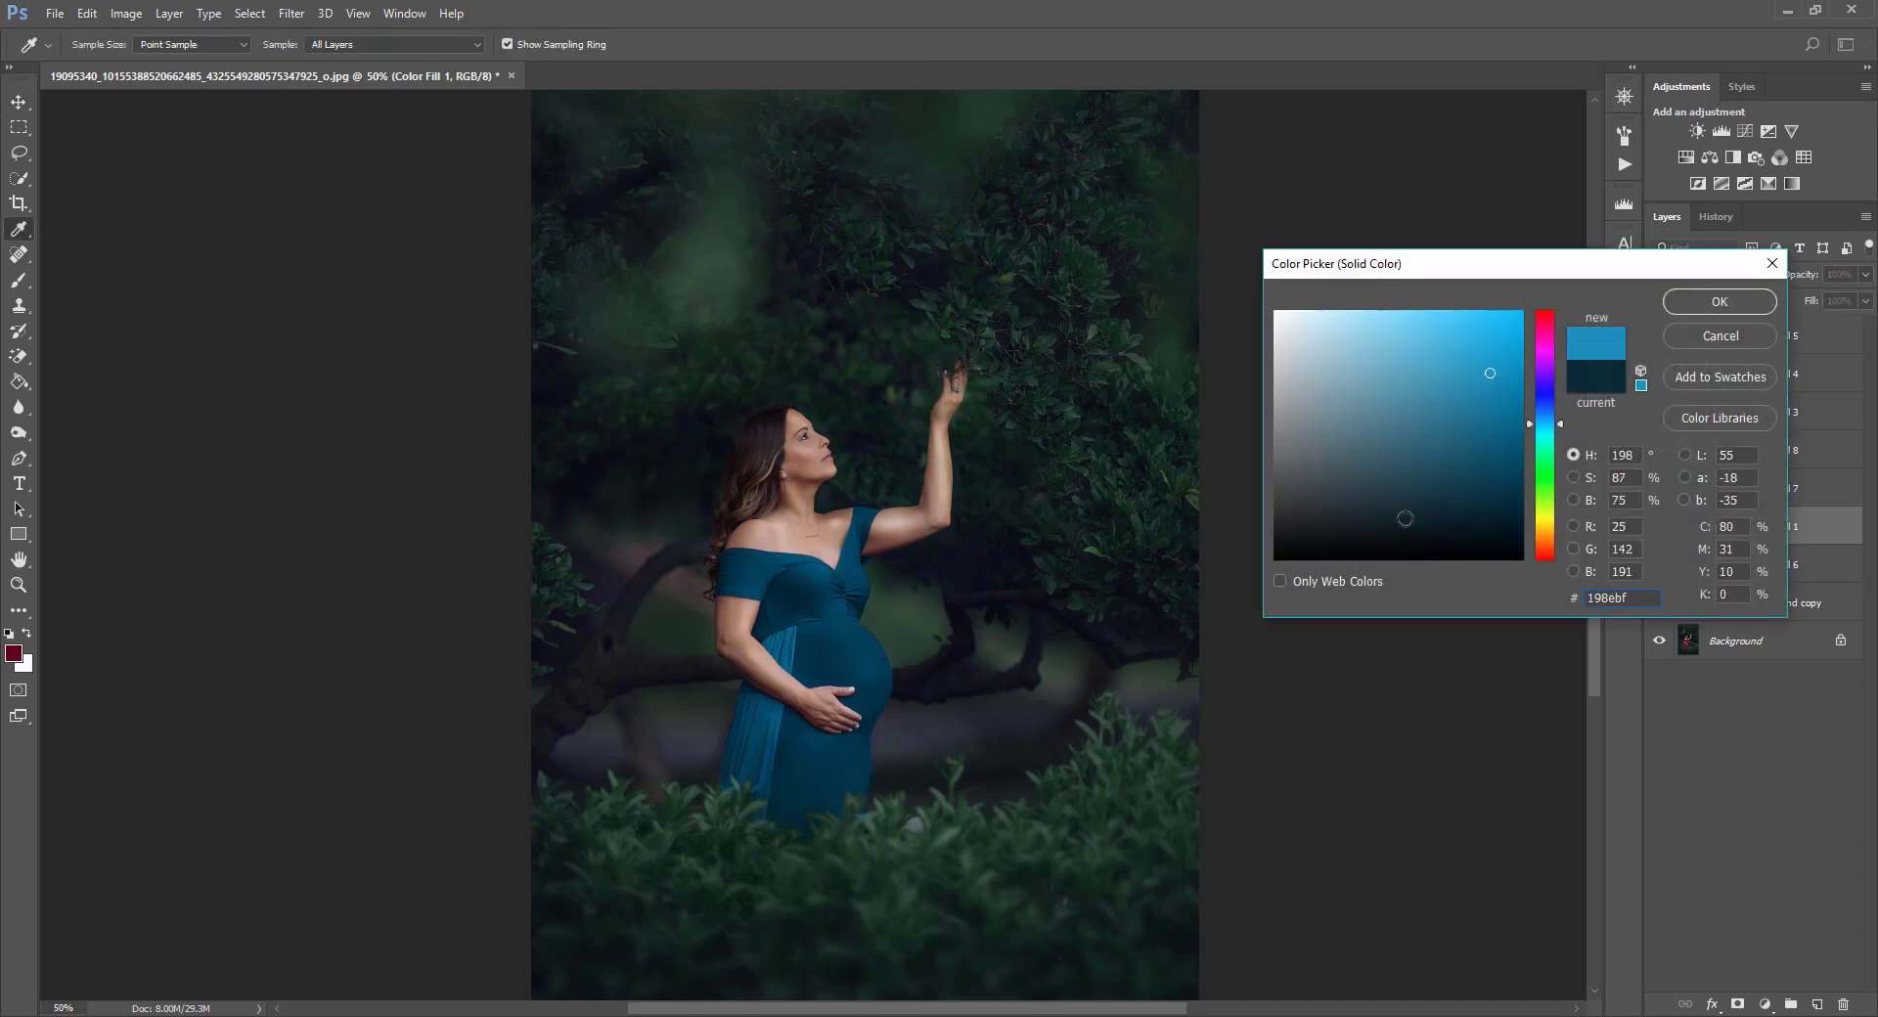
pyautogui.moveTo(1480, 514)
pyautogui.mouseDown()
pyautogui.moveTo(1443, 516)
pyautogui.moveTo(1463, 496)
pyautogui.mouseUp()
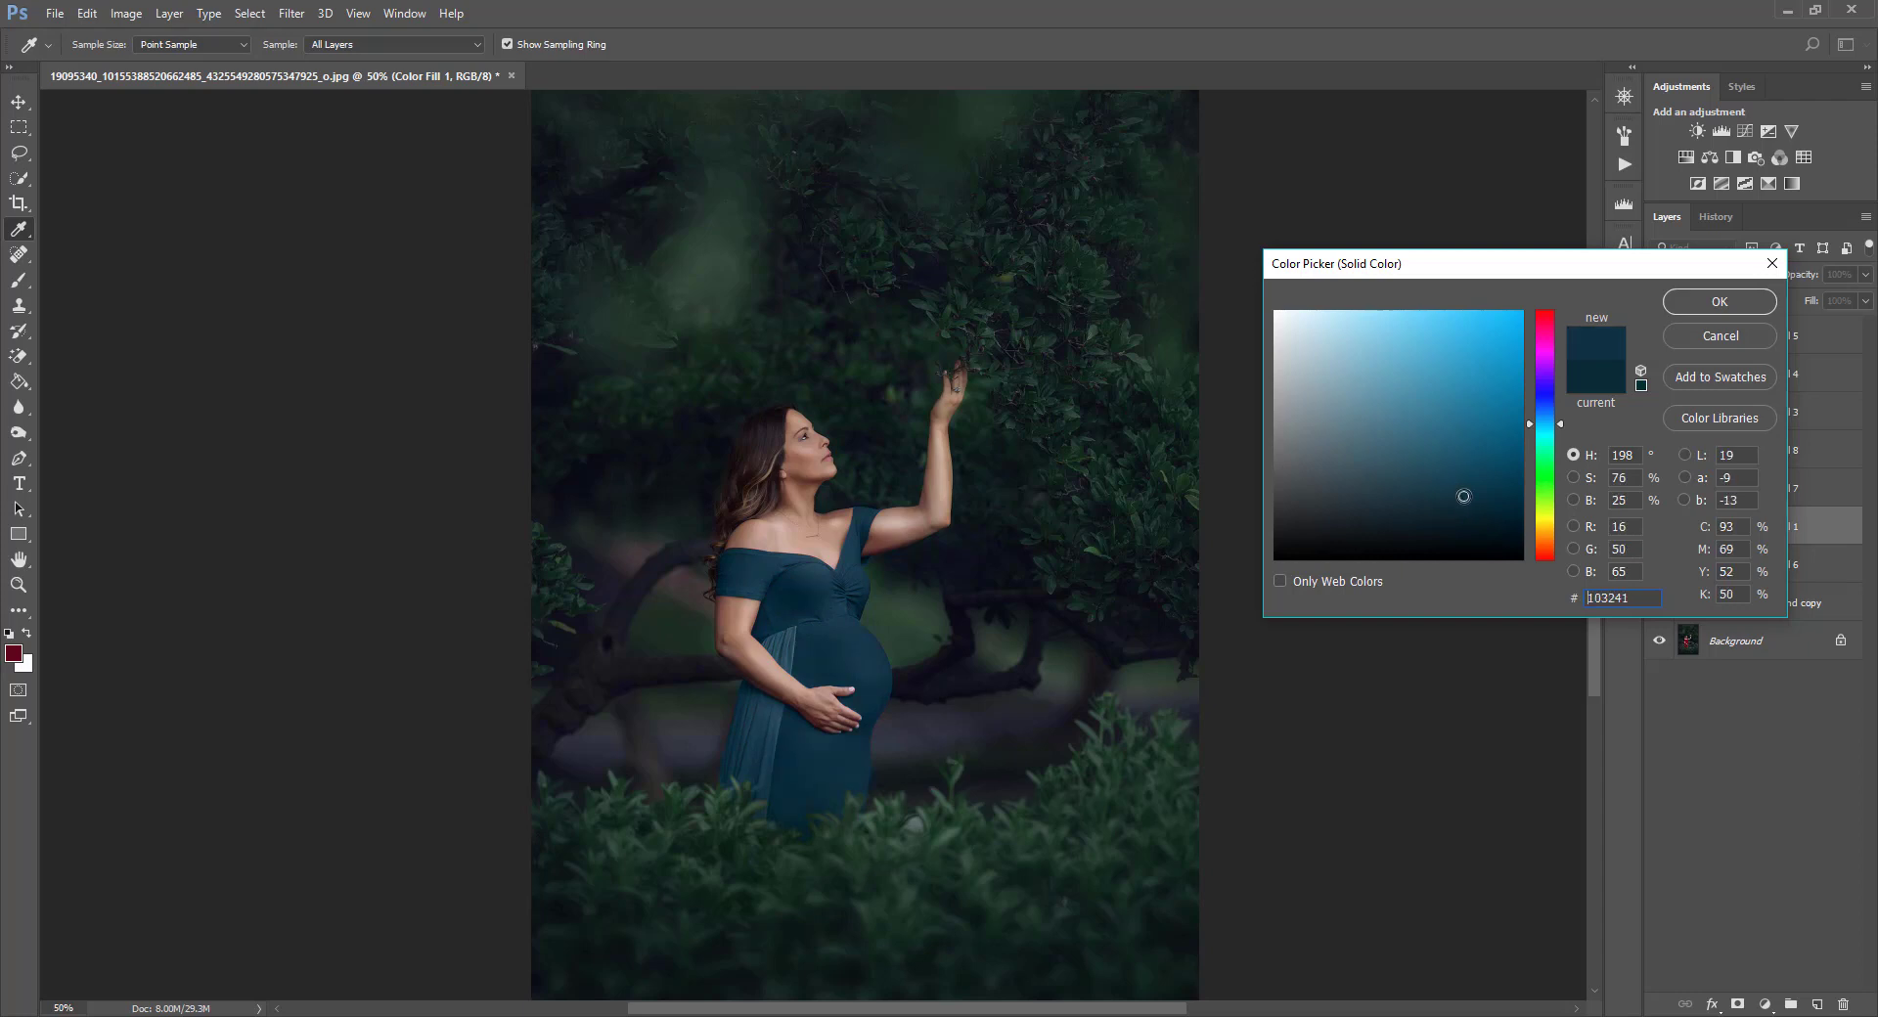
pyautogui.click(1331, 477)
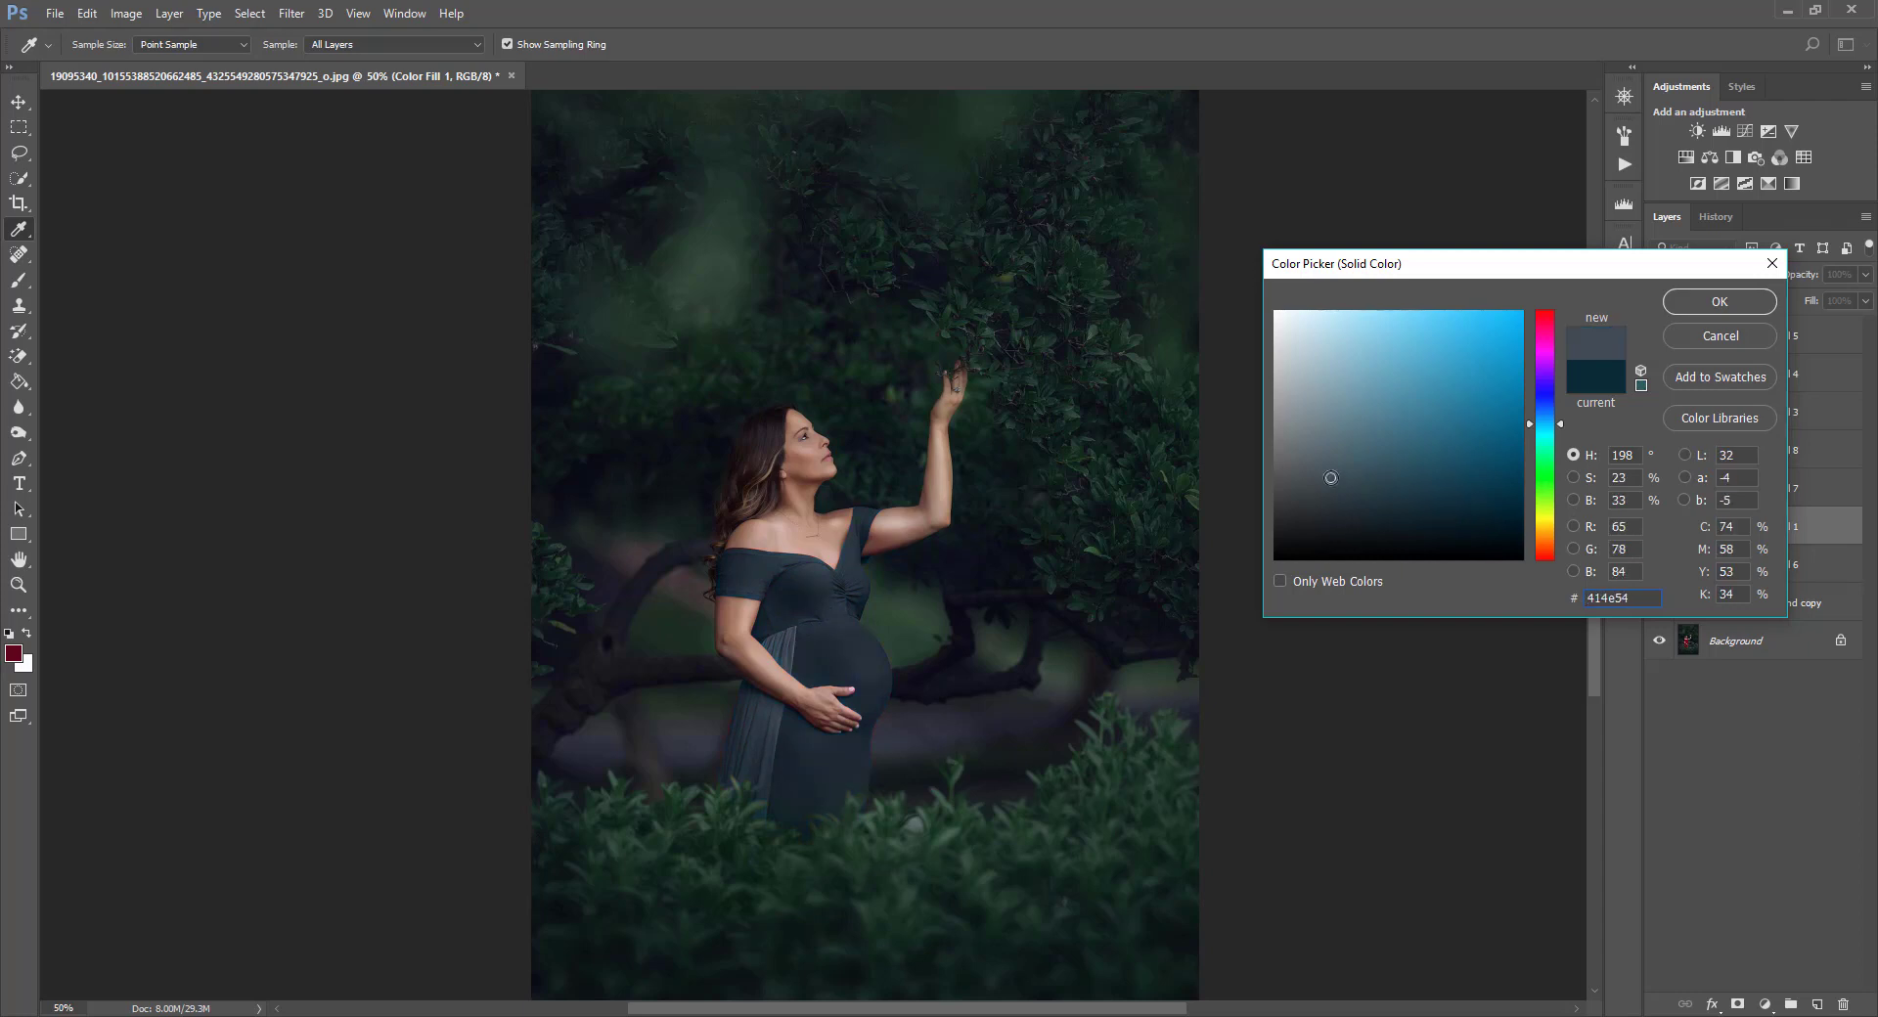
pyautogui.click(1485, 345)
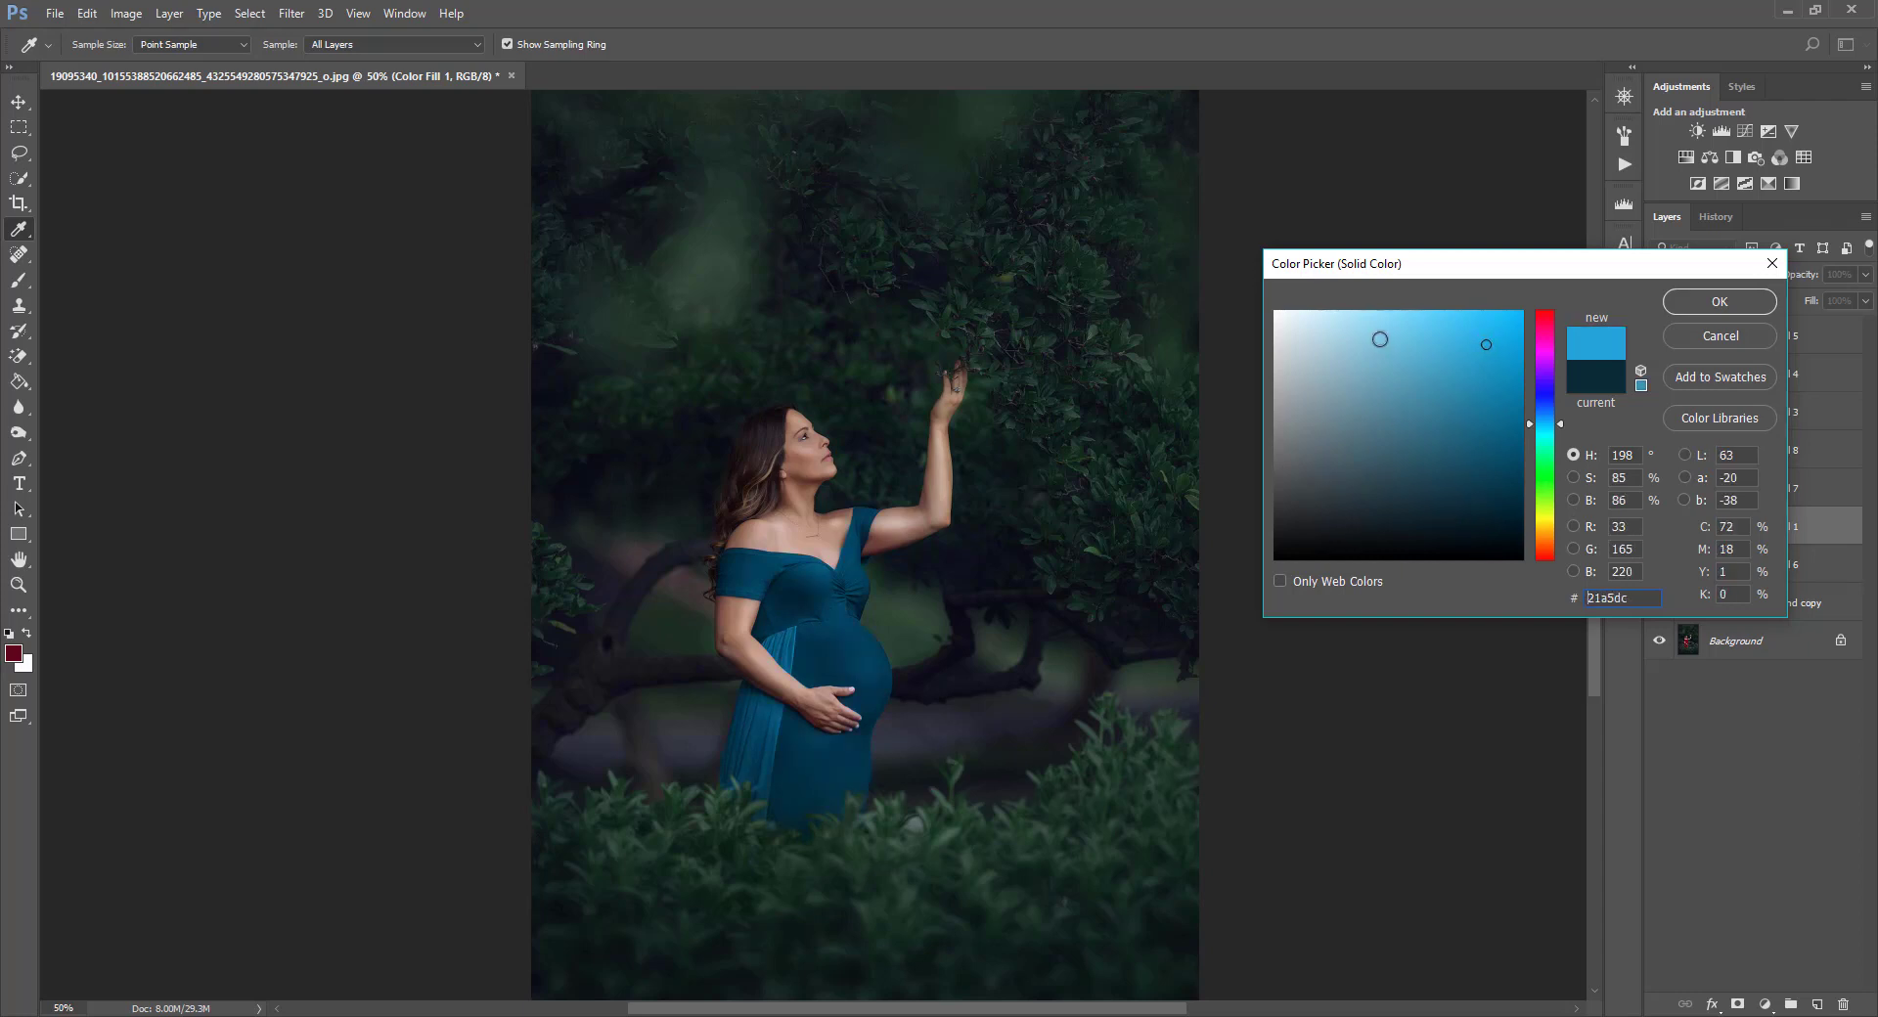
pyautogui.click(1395, 347)
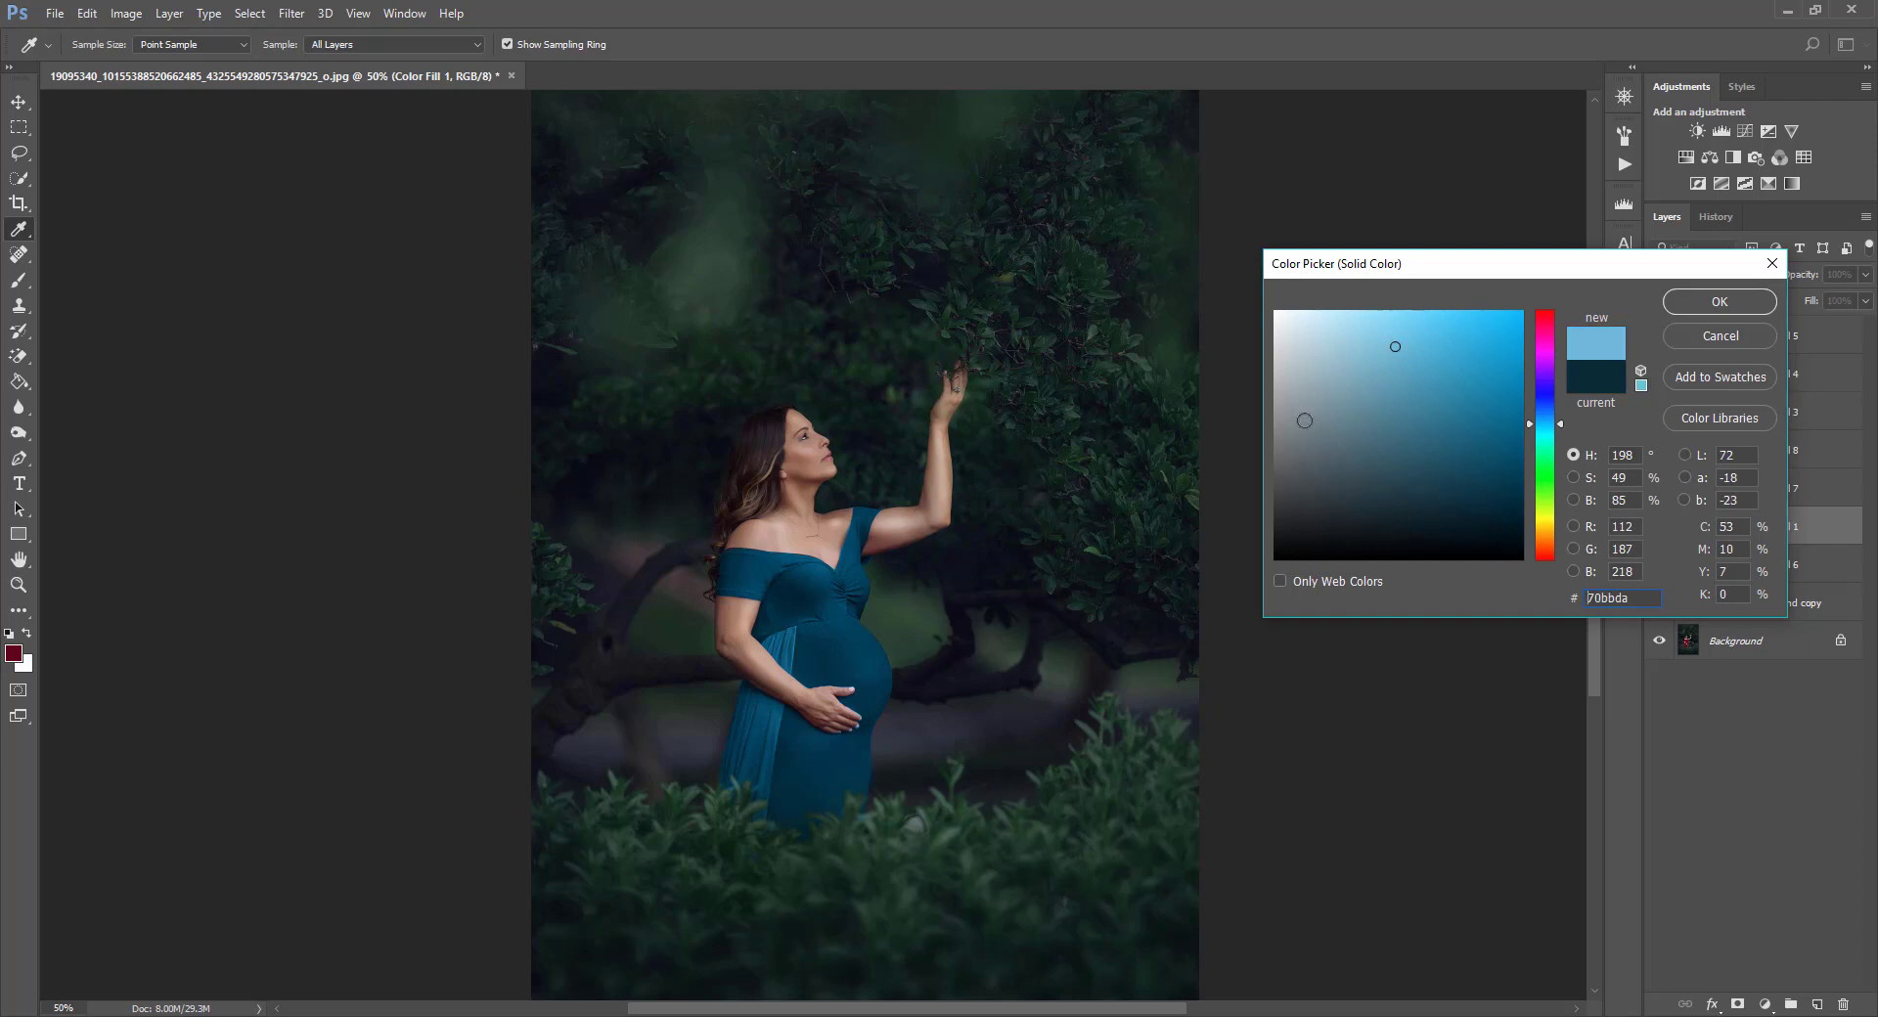
pyautogui.click(1349, 428)
pyautogui.moveTo(1349, 431)
pyautogui.mouseDown()
pyautogui.moveTo(1354, 407)
pyautogui.moveTo(1399, 461)
pyautogui.moveTo(1342, 516)
pyautogui.moveTo(1359, 468)
pyautogui.mouseUp()
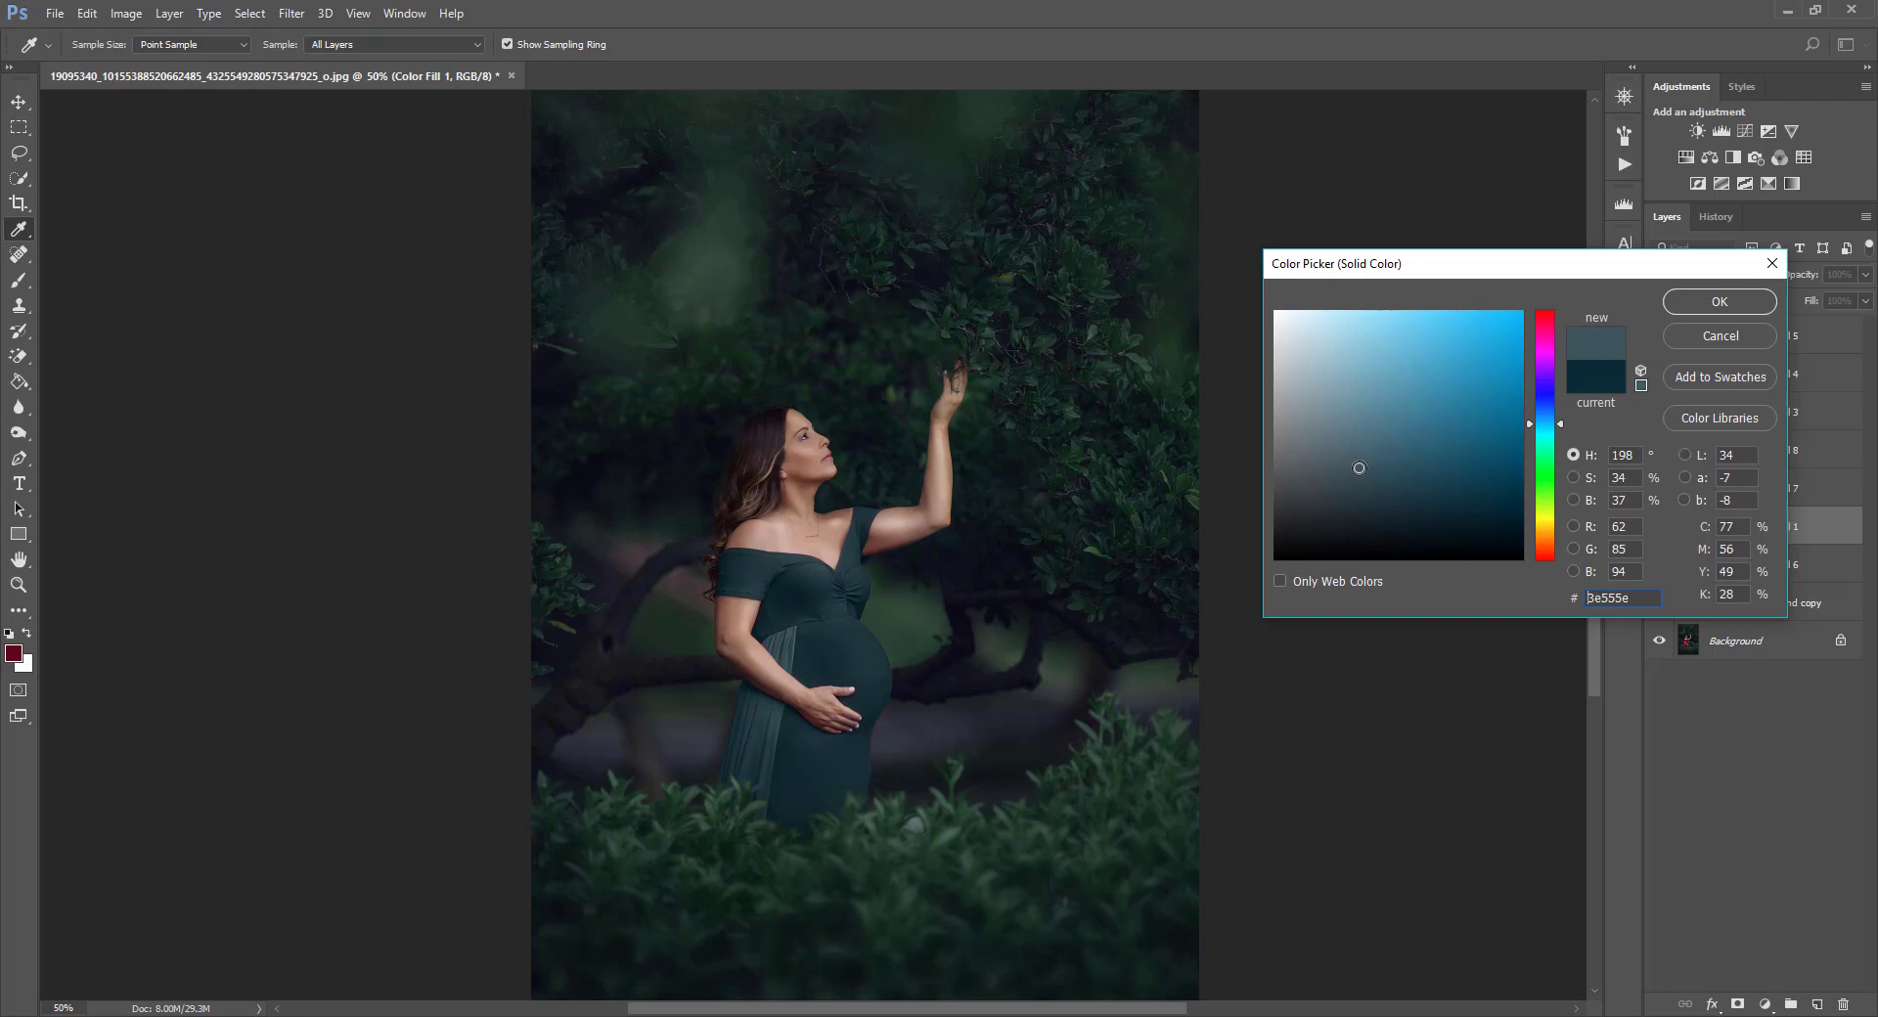
pyautogui.click(1486, 421)
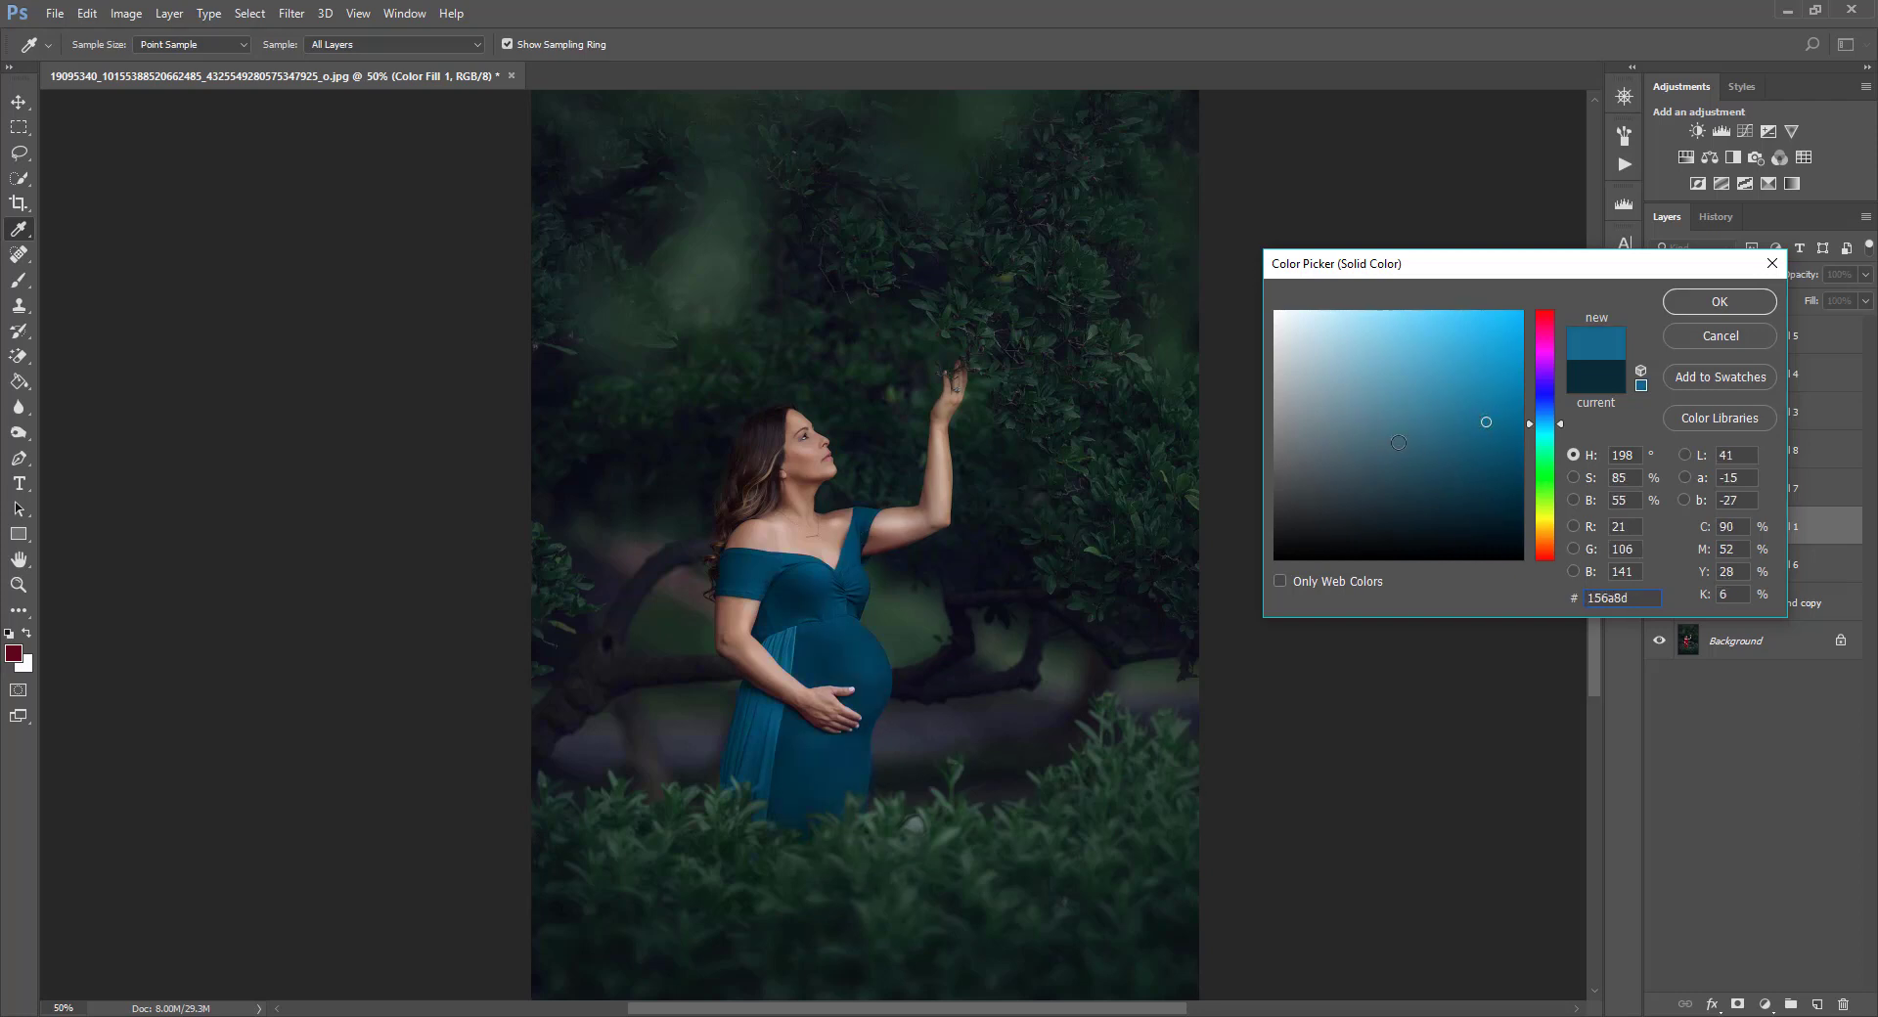
pyautogui.click(1481, 407)
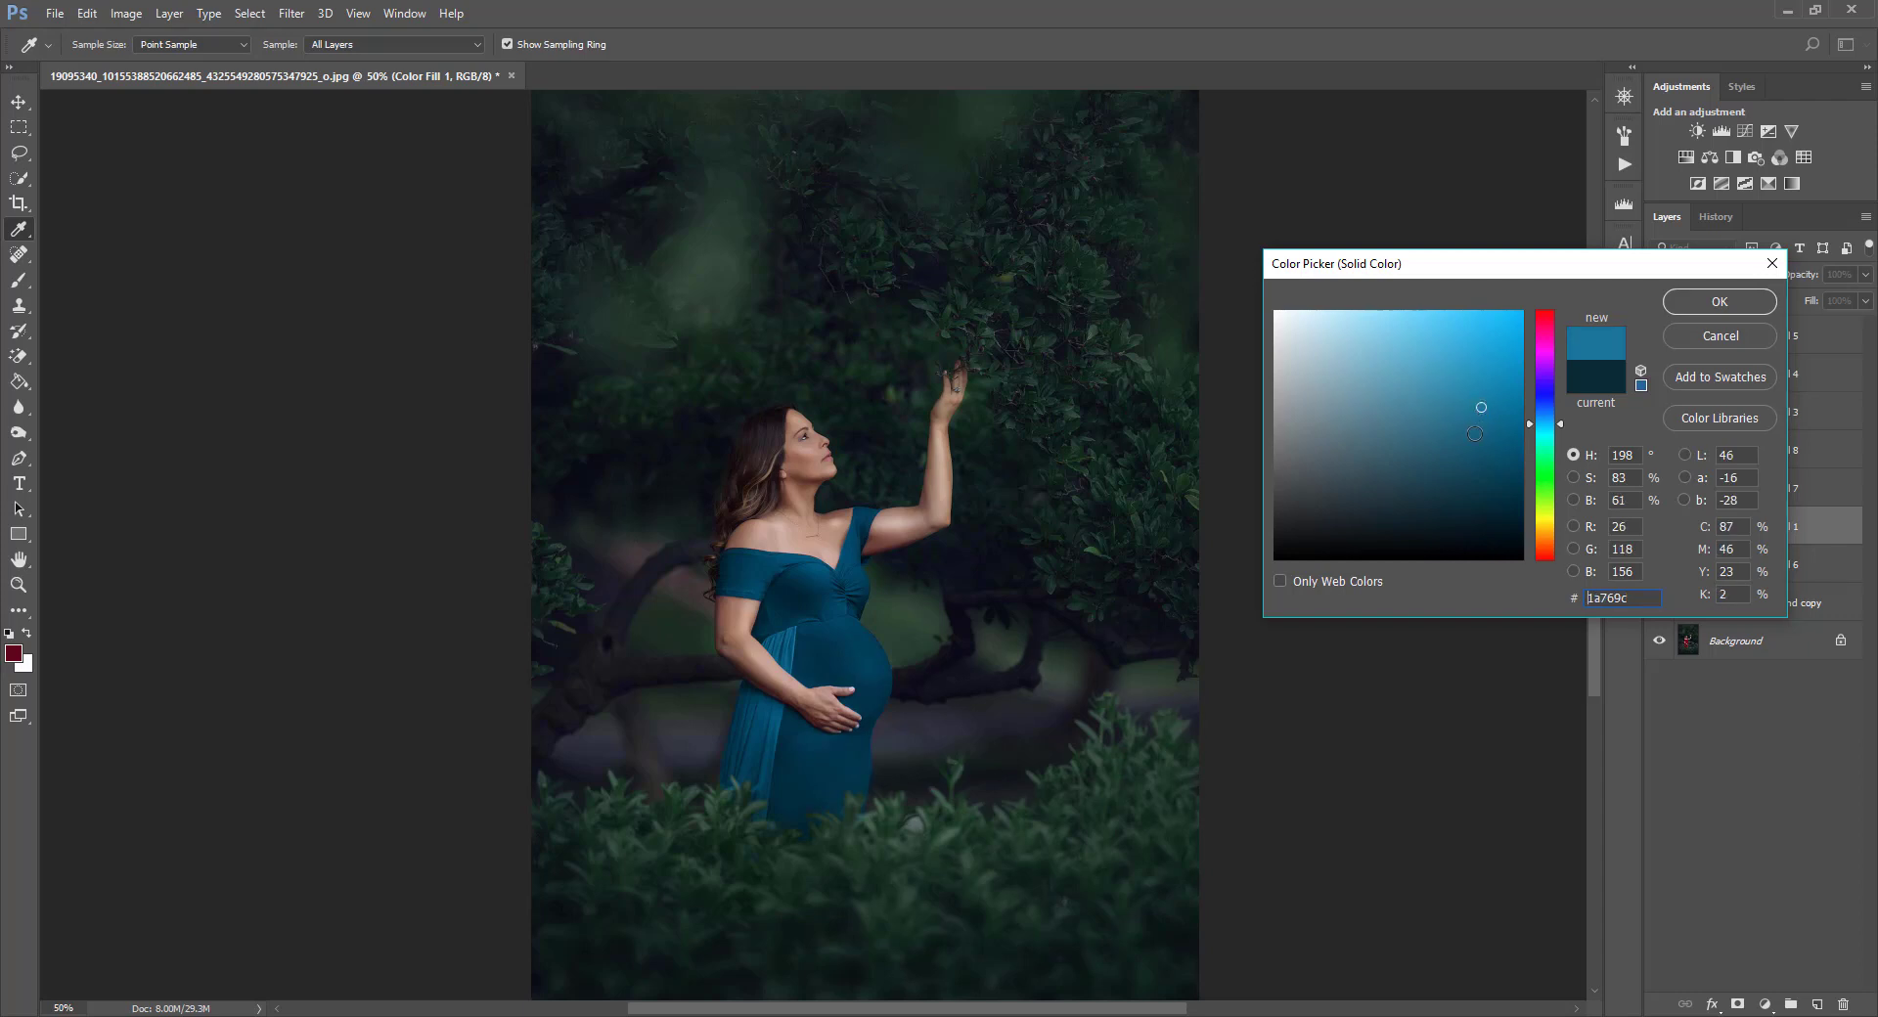
pyautogui.click(1465, 431)
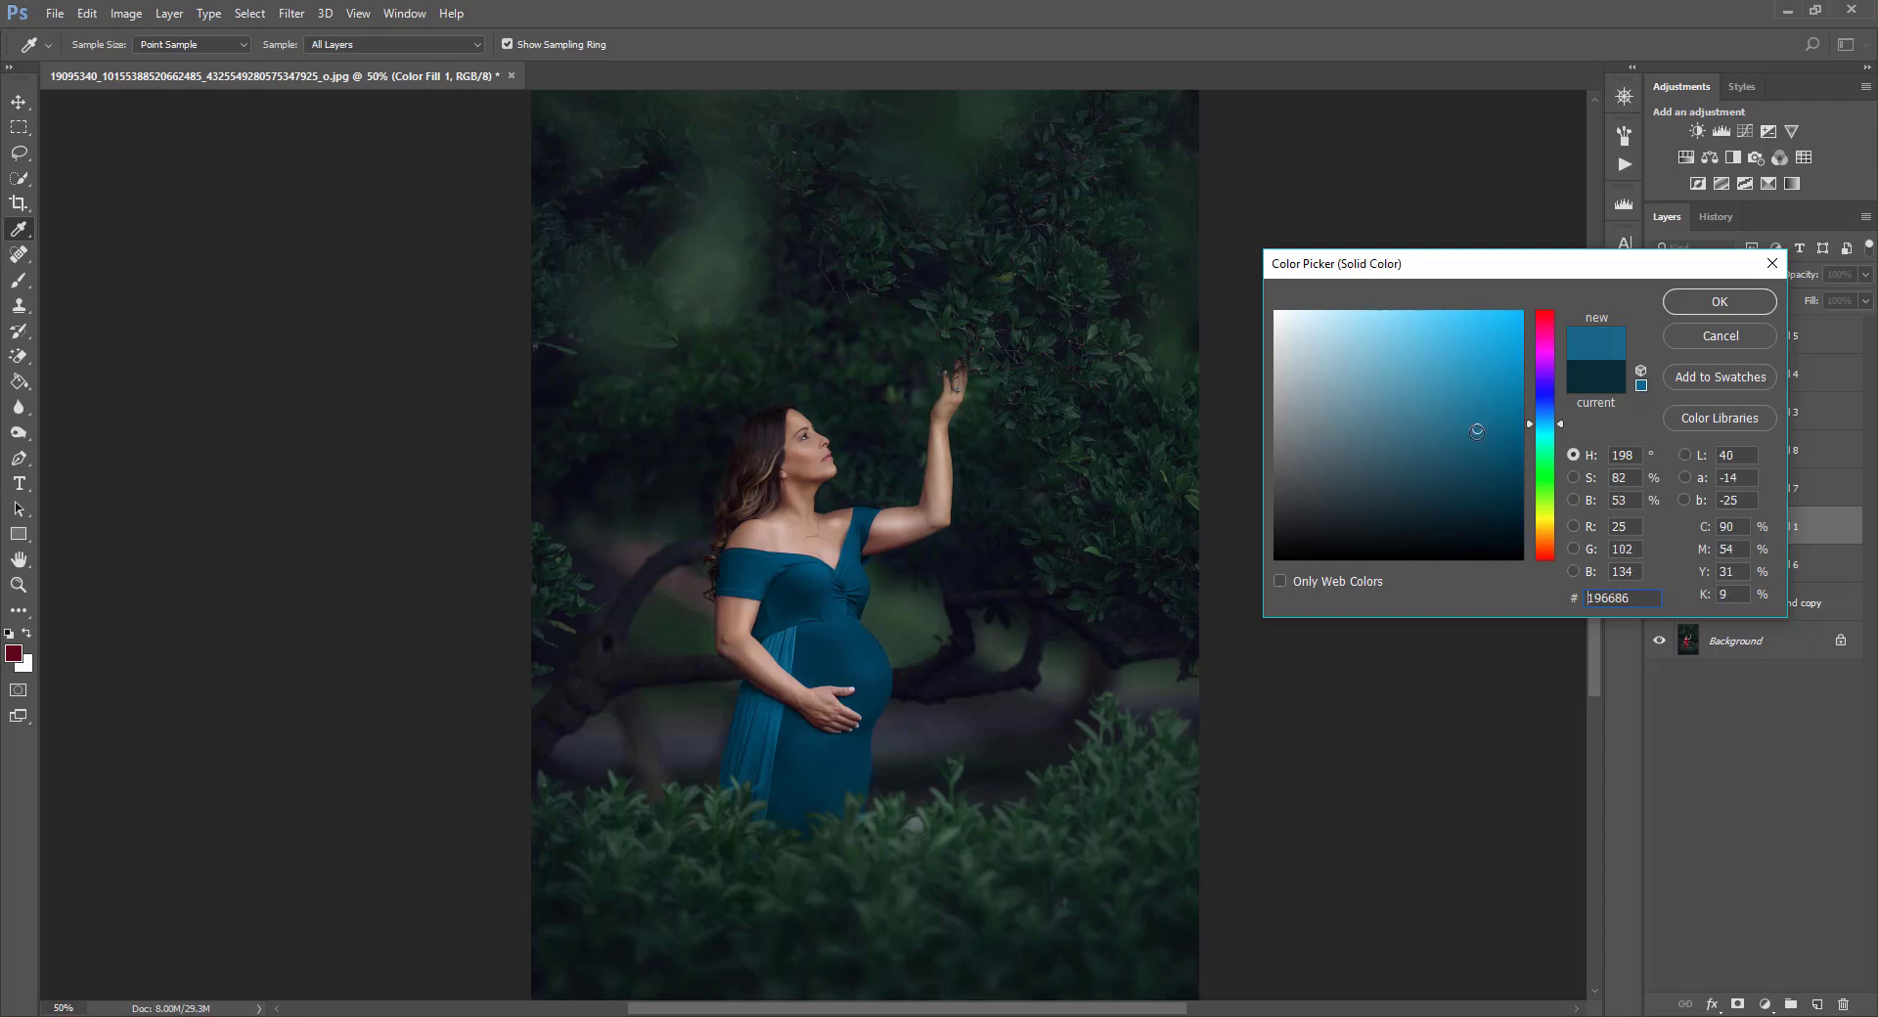
pyautogui.click(1578, 386)
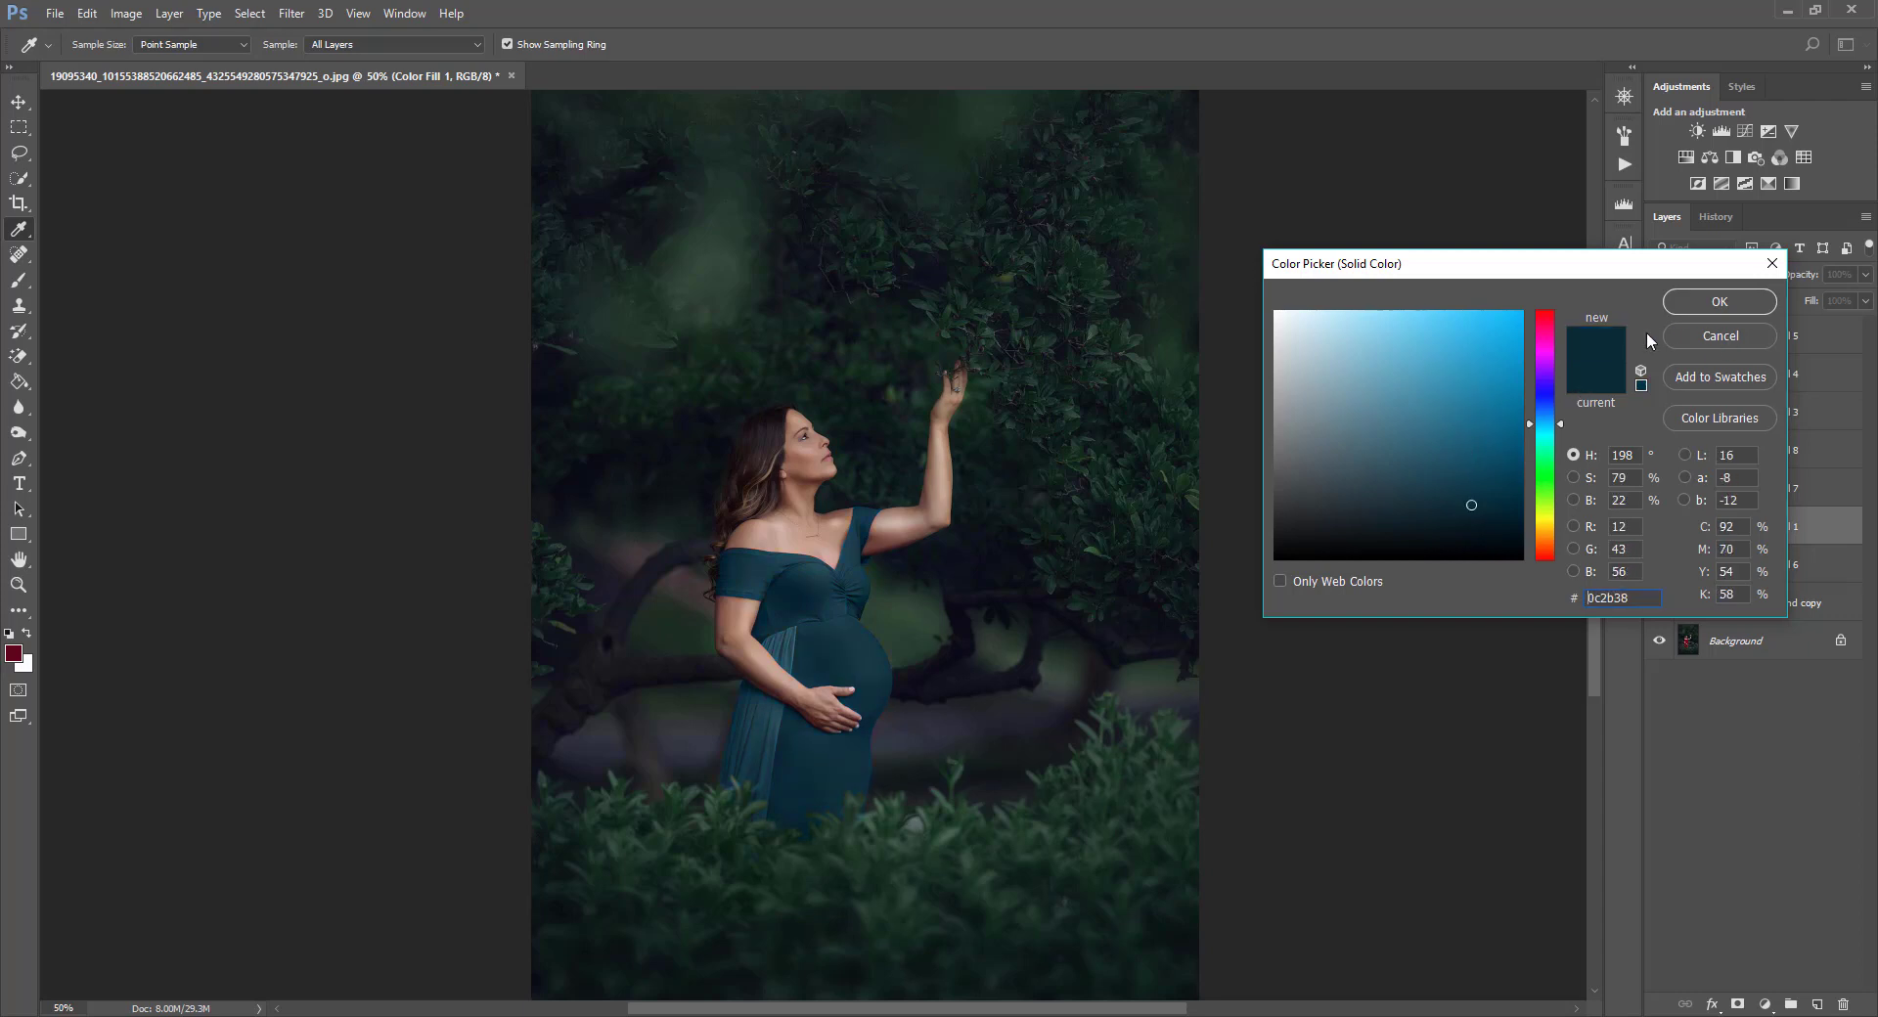
pyautogui.click(1719, 302)
# Select the Color Fill 8 layer.
pyautogui.click(1770, 500)
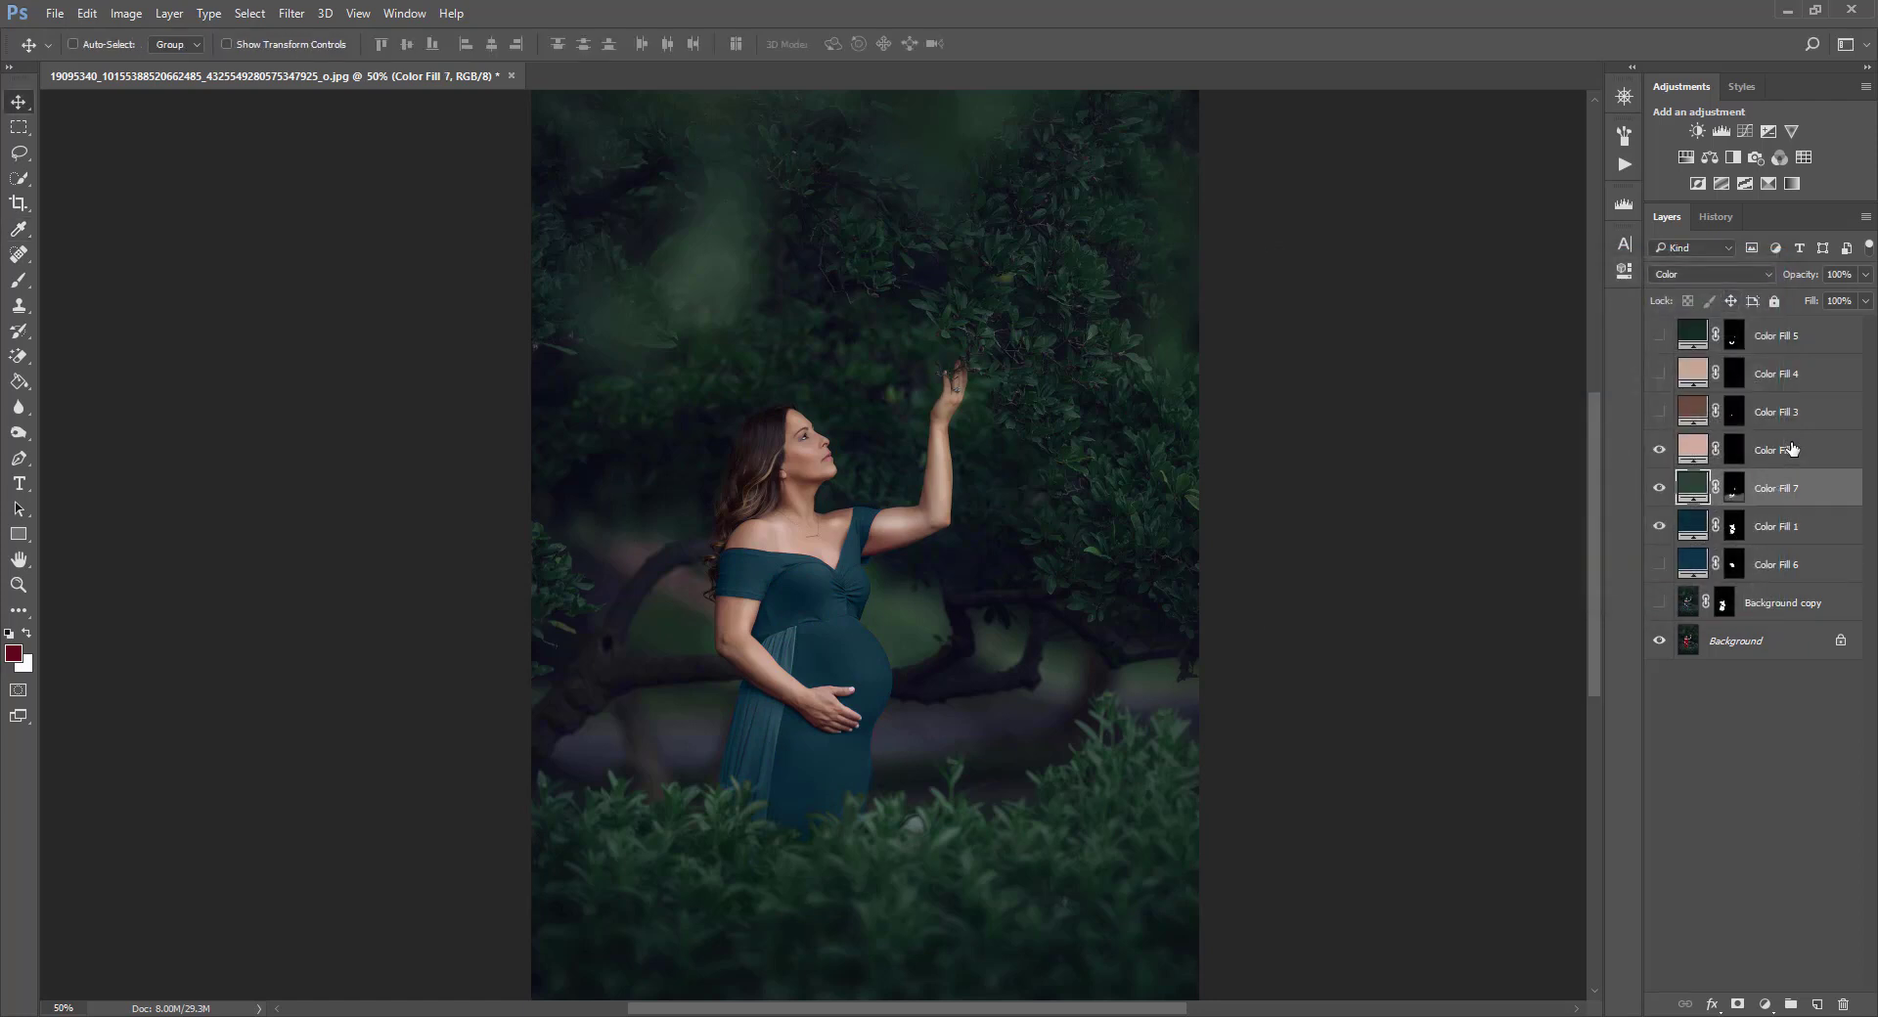
pyautogui.click(1794, 449)
pyautogui.click(1789, 486)
pyautogui.click(1785, 520)
pyautogui.click(1786, 499)
pyautogui.click(1786, 458)
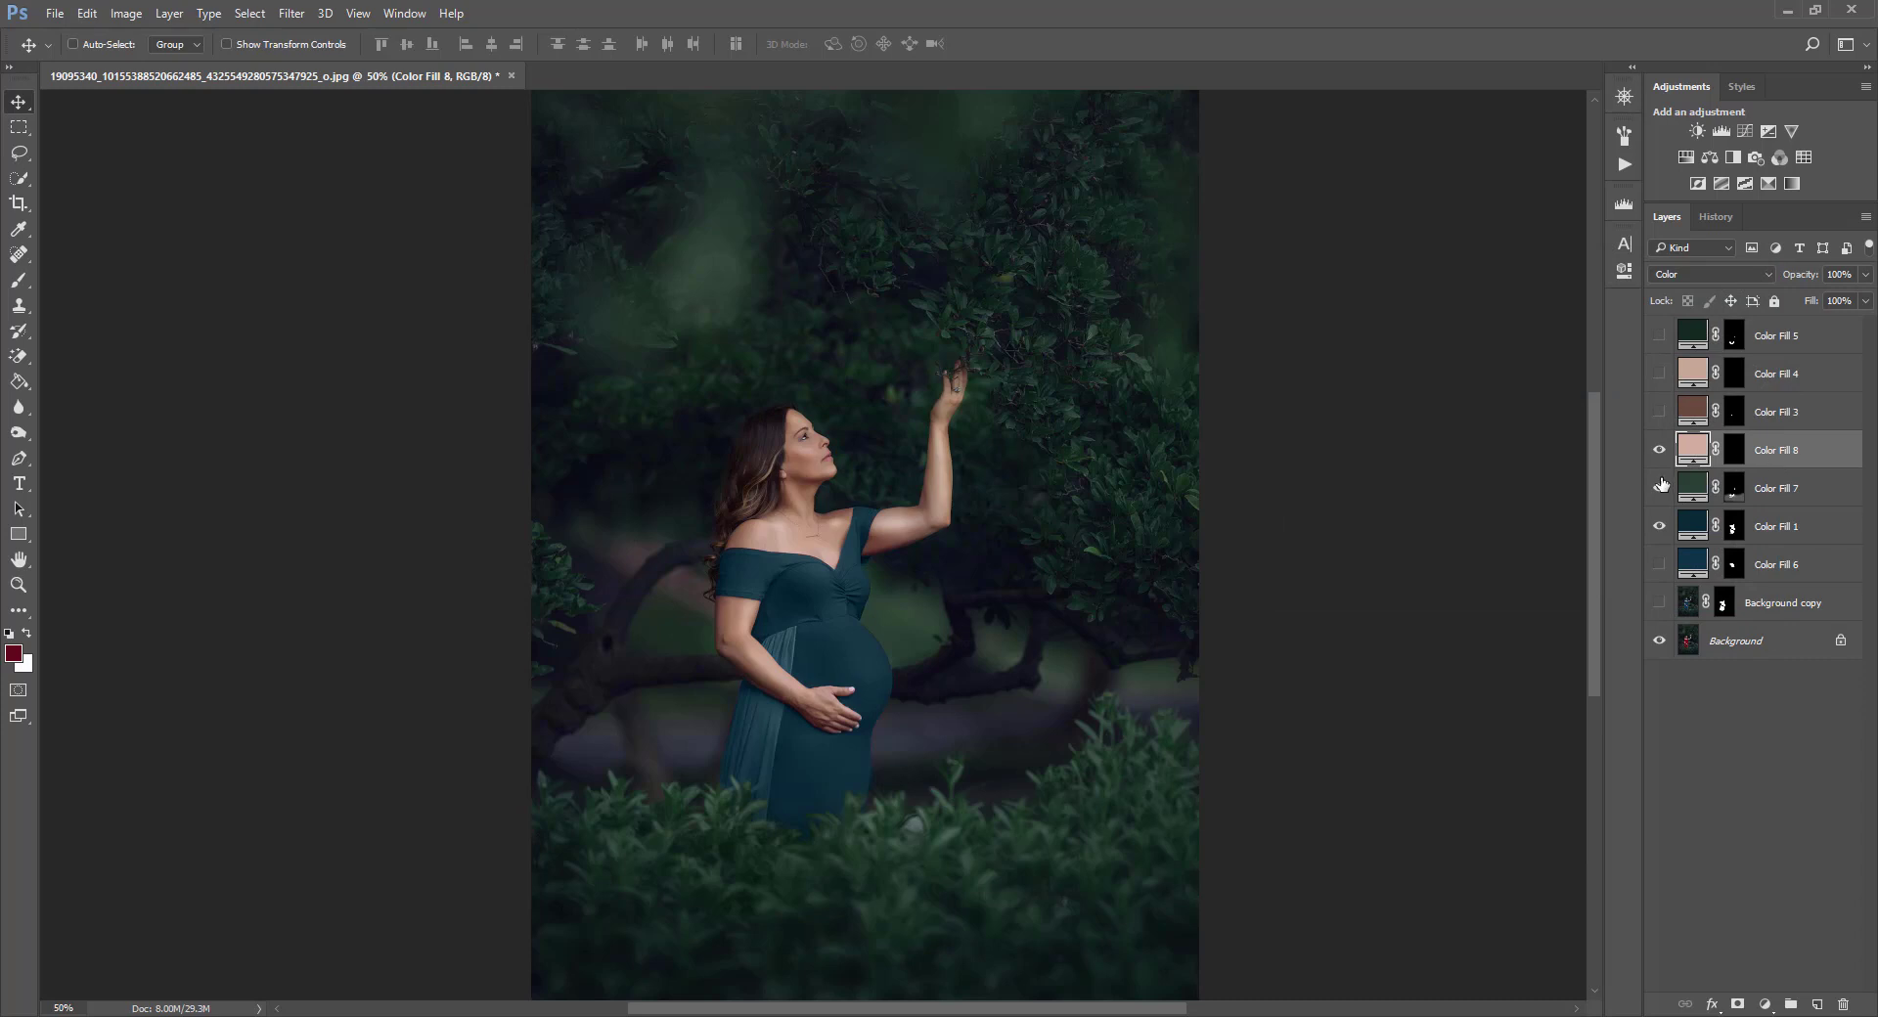